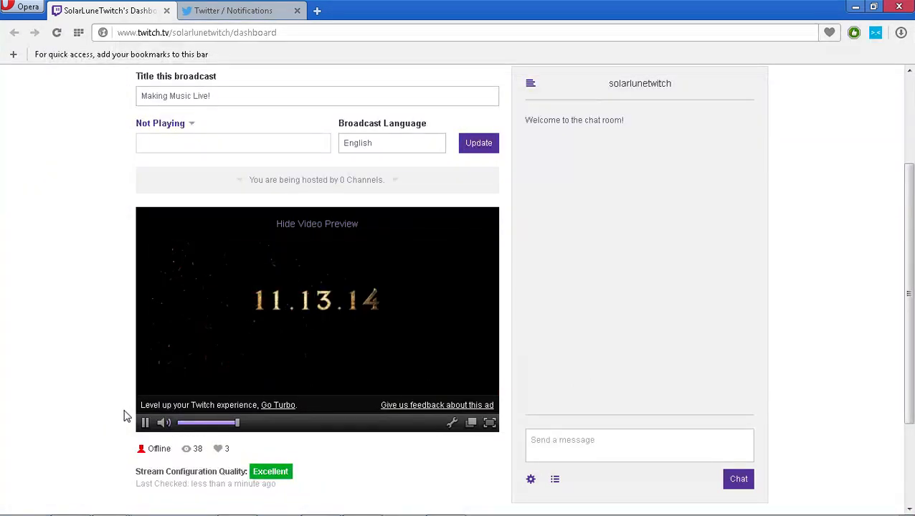
Step: Hide the dashboard's video preview and minimize the browser window
left_click(165, 423)
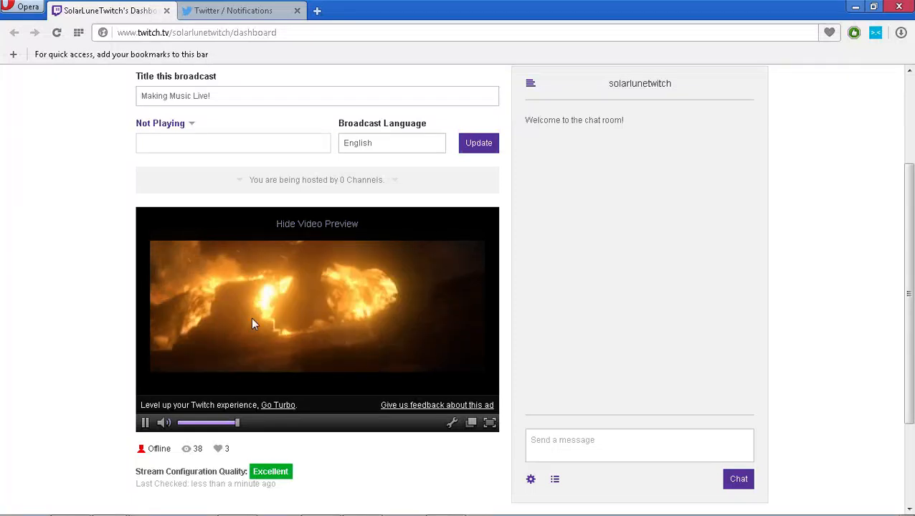
left_click(305, 228)
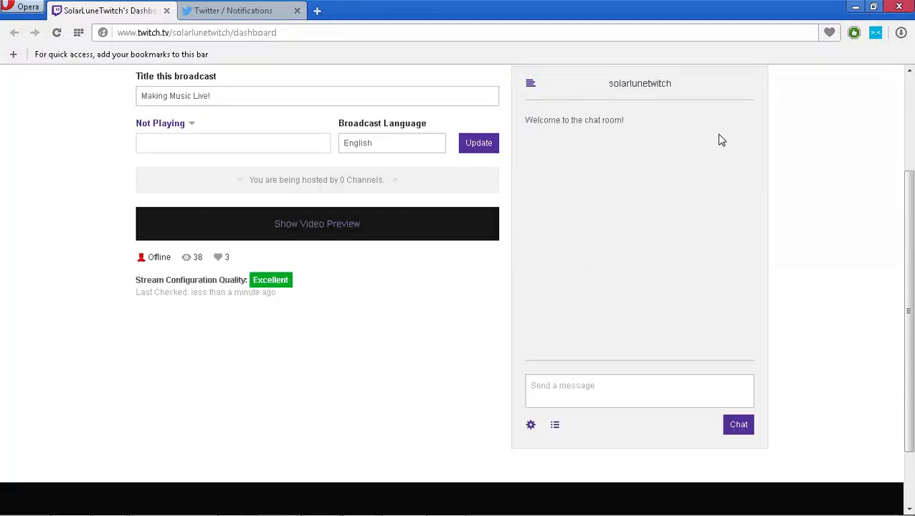
left_click(854, 8)
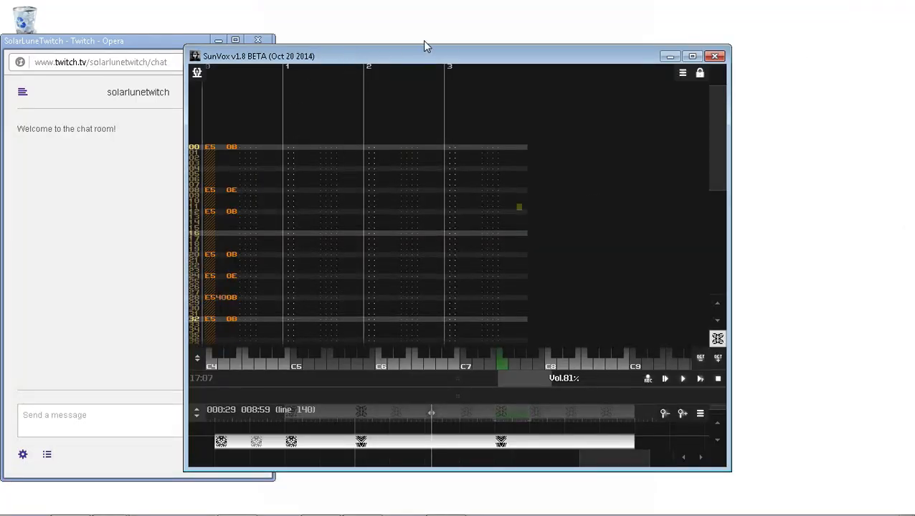
Step: Move the SunVox window beside the Twitch chat window and enlarge its timeline area to show both pattern rows
left_click_drag(423, 41, 539, 28)
left_click_drag(392, 43, 388, 69)
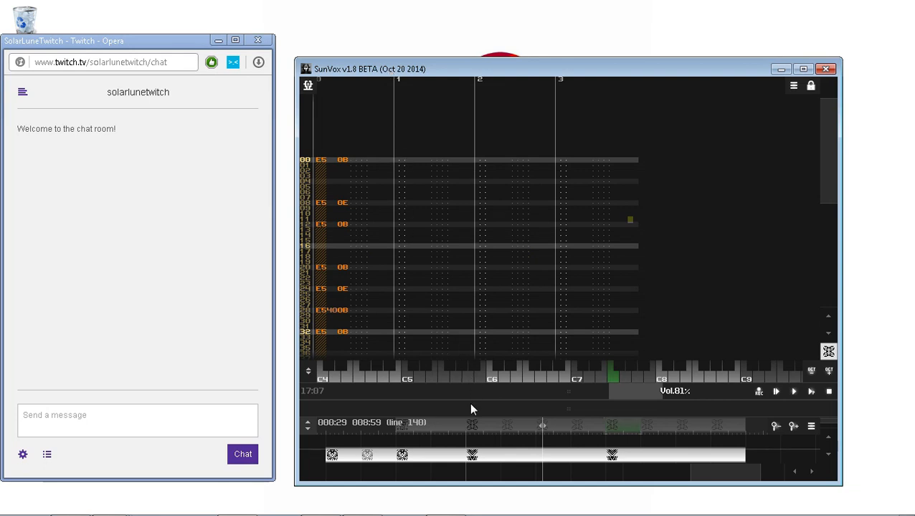
left_click_drag(471, 410, 552, 307)
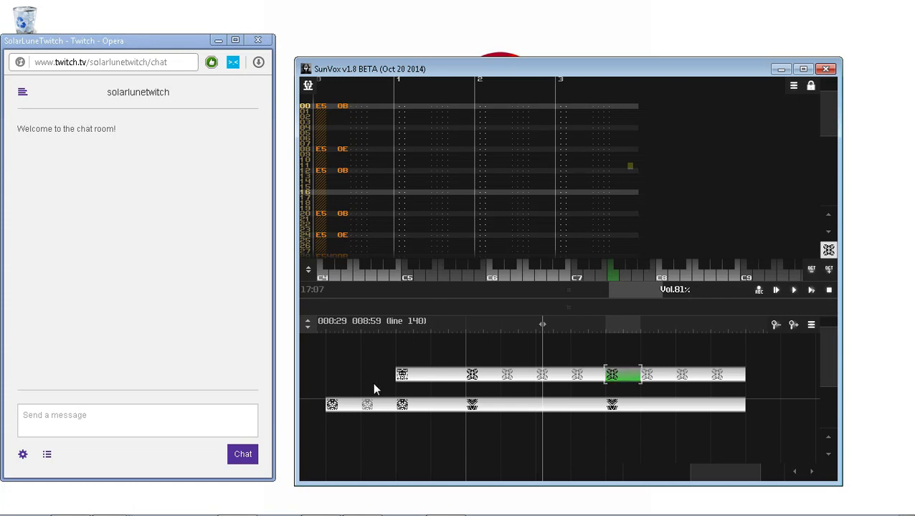
Step: Examine the notes of the patterns in both timeline rows, and slightly reduce the timeline area's height
left_click(355, 401)
left_click(388, 402)
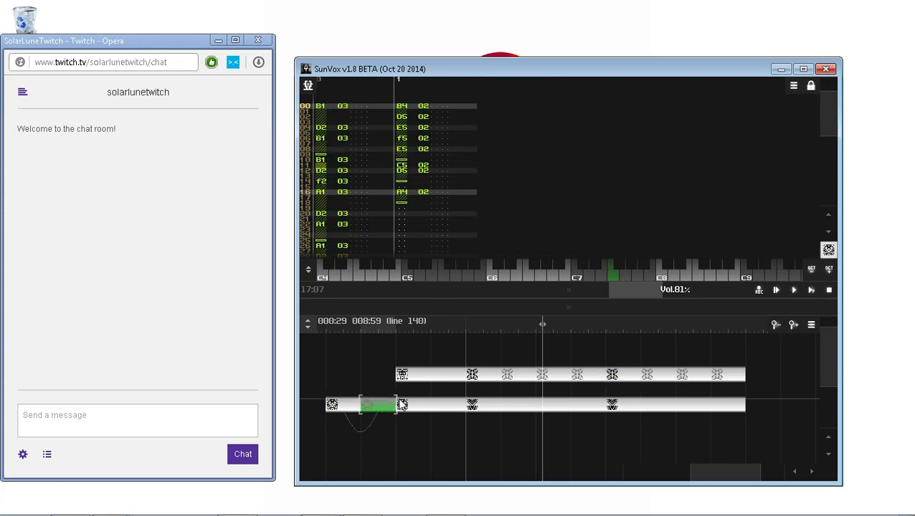
left_click(423, 405)
left_click(423, 375)
left_click(507, 410)
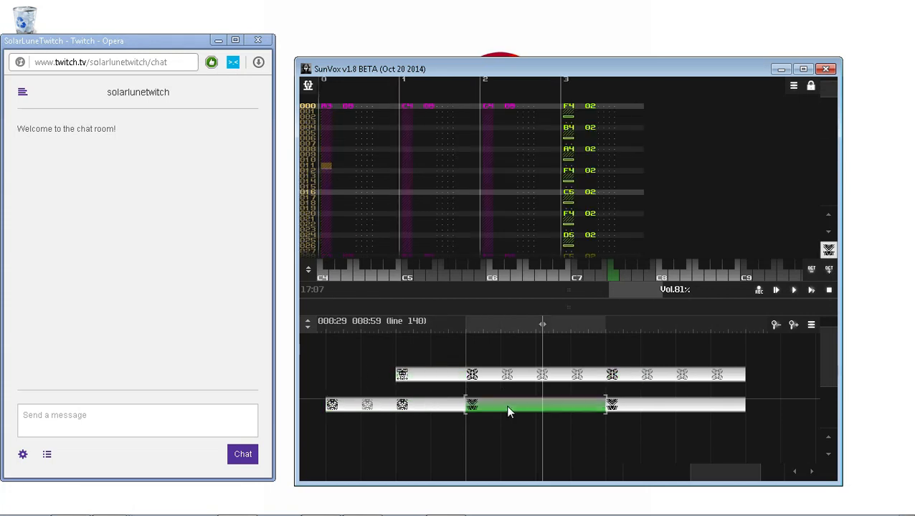
left_click_drag(458, 302, 457, 327)
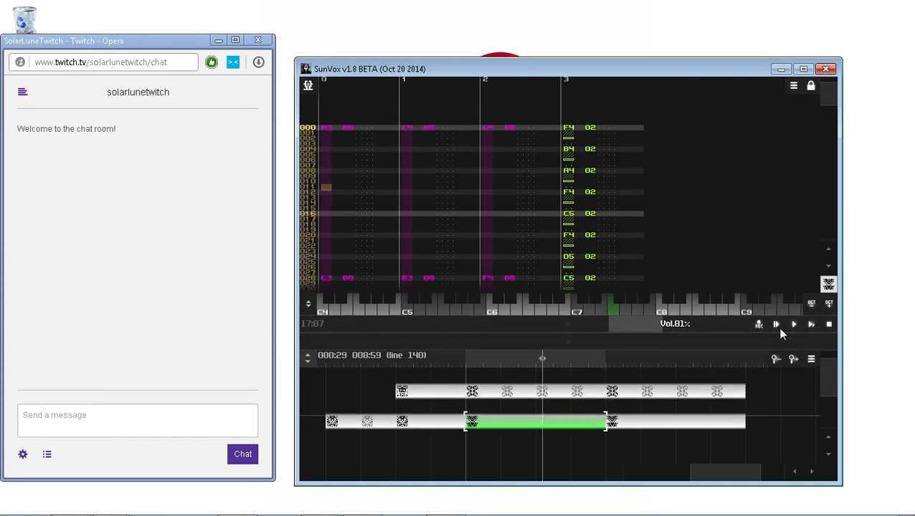
Step: Play the song and lower the system volume
left_click(830, 325)
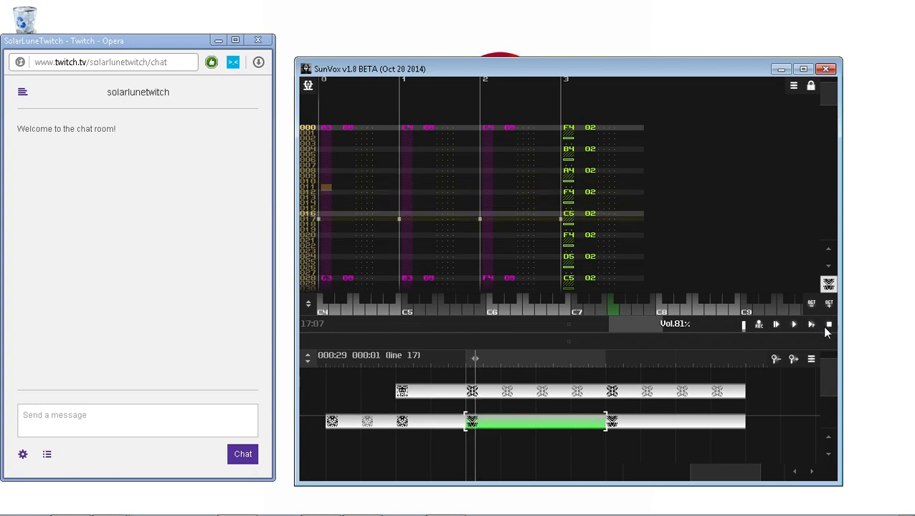
left_click(824, 504)
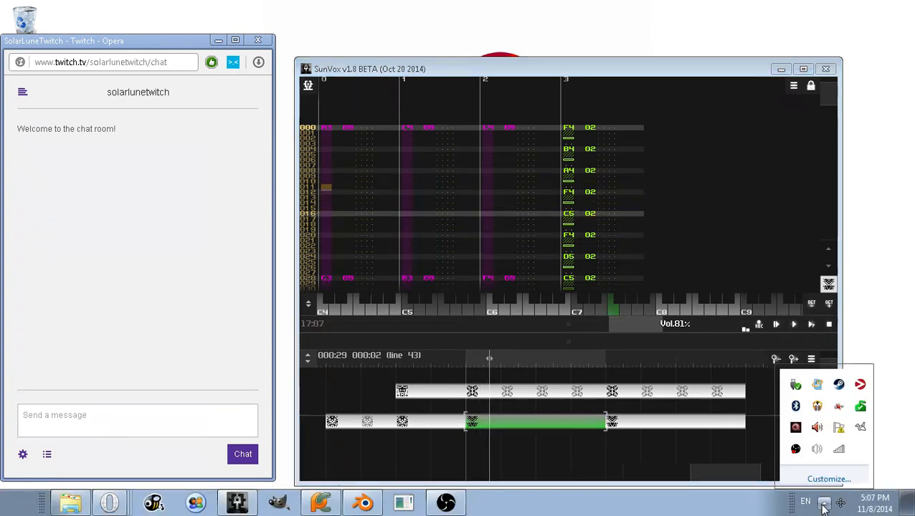
left_click(817, 449)
left_click_drag(815, 337, 814, 350)
Step: Select the last pattern in the lower timeline row, close the tray pop-up and stop playback
left_click(589, 425)
left_click(628, 425)
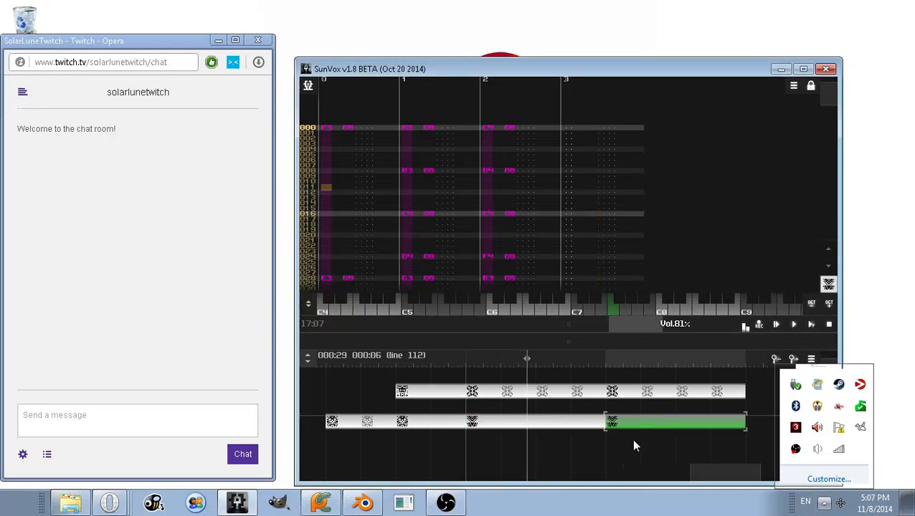
left_click(588, 452)
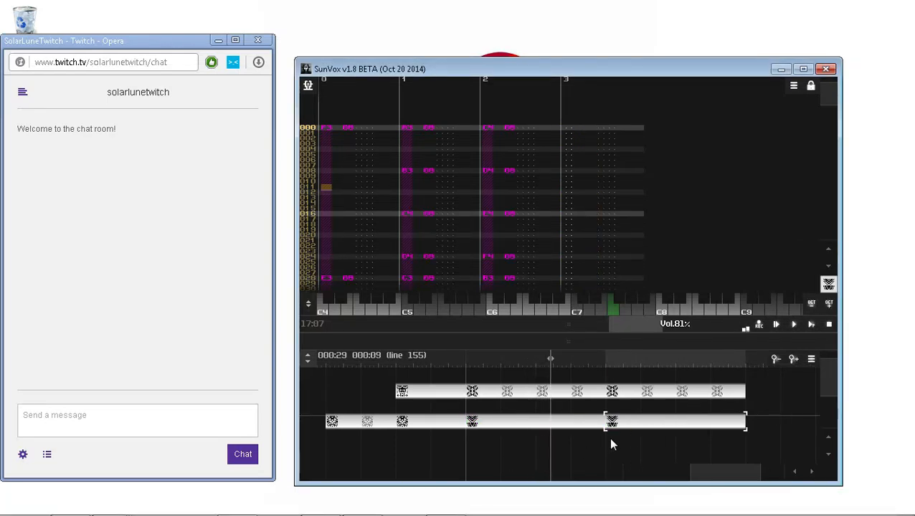
left_click(828, 325)
Step: Switch to the Twitch dashboard in Opera and show the video preview
mouse_move(79, 507)
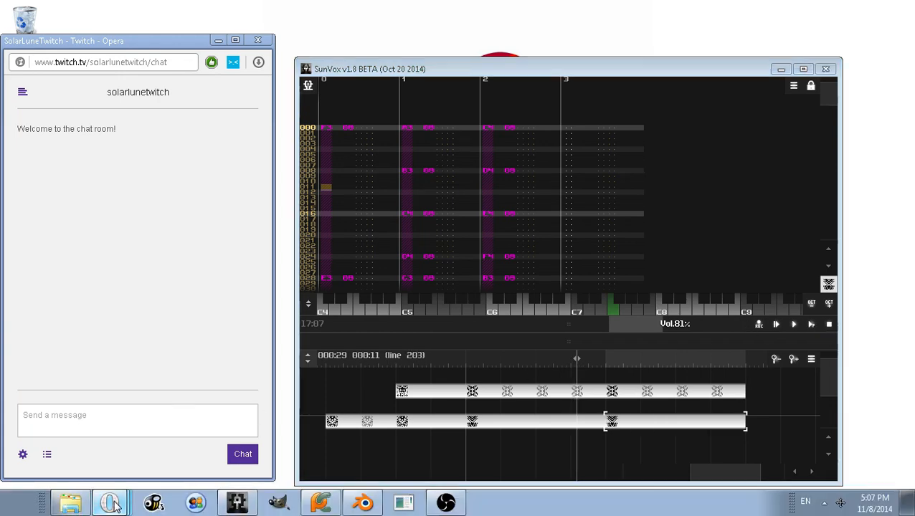
left_click(109, 504)
left_click(265, 42)
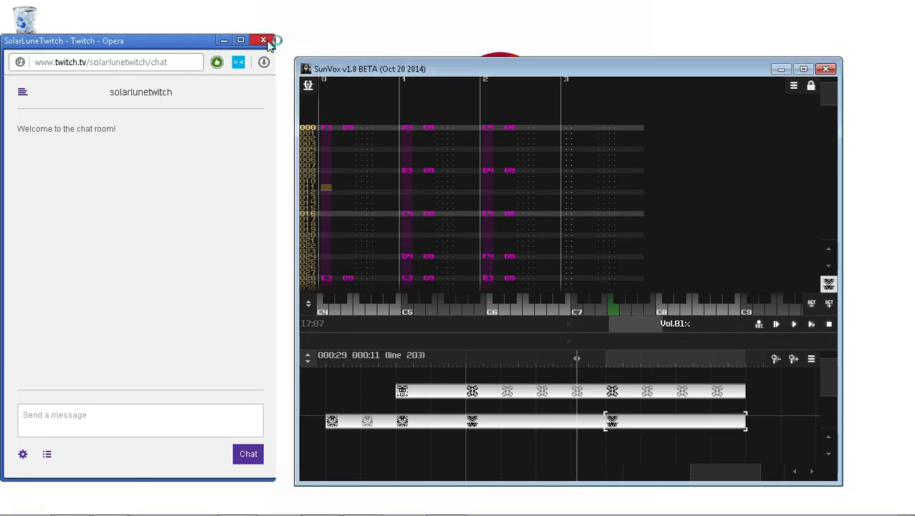
left_click(112, 508)
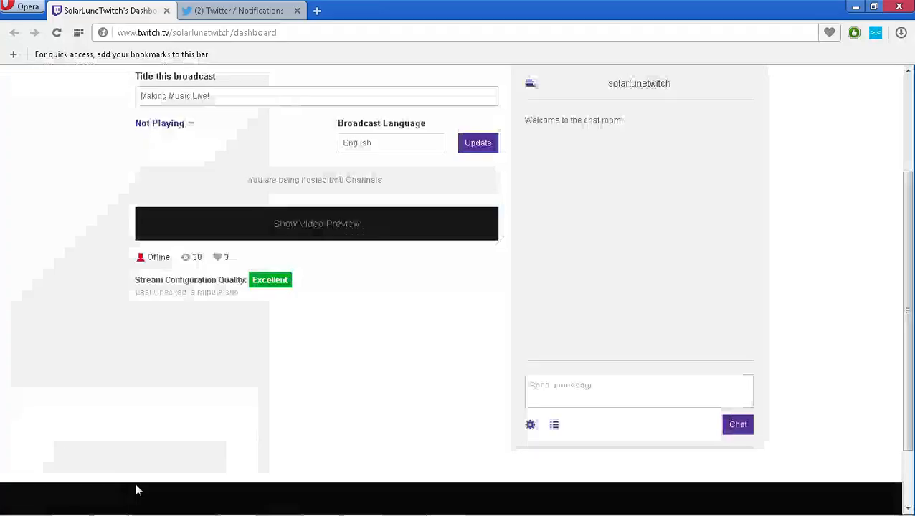
left_click(278, 231)
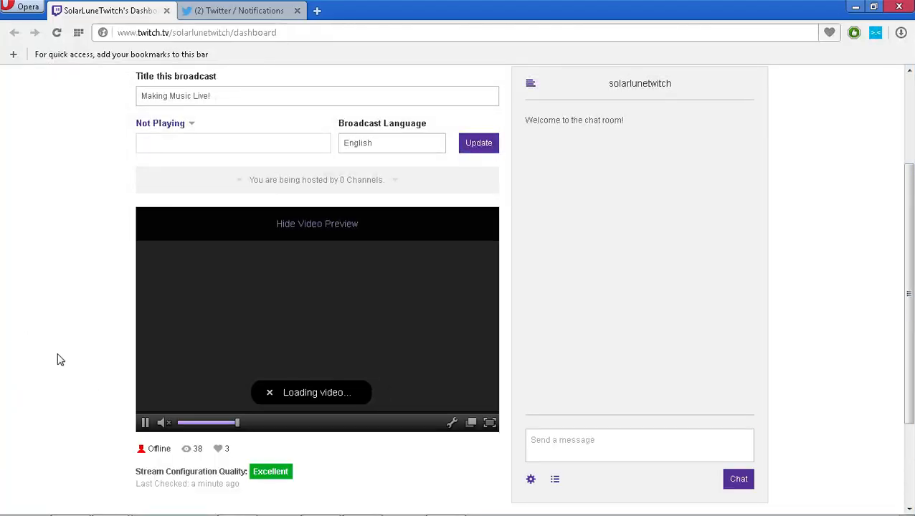
Step: Unmute the video preview to check it, and mute it again while the ad plays
scroll(61, 360, "down", 2)
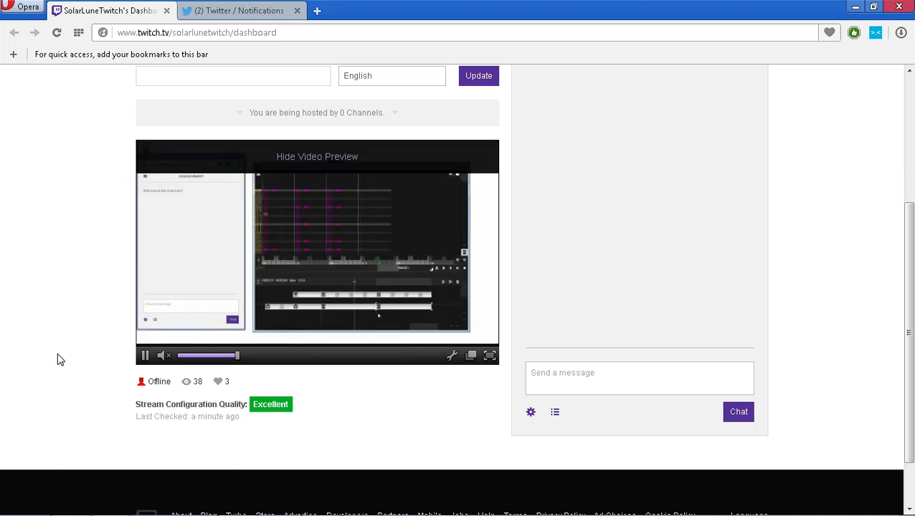
left_click(166, 361)
scroll(93, 416, "up", 2)
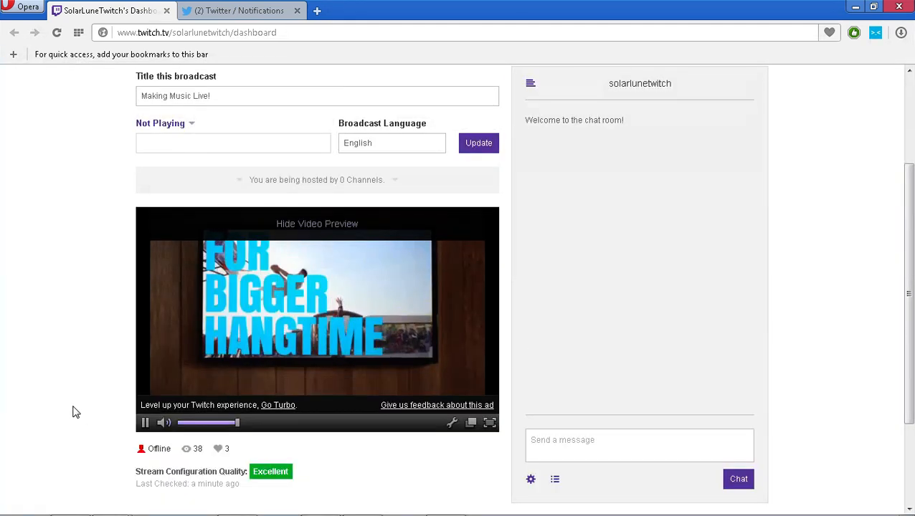
scroll(76, 412, "down", 2)
left_click(165, 356)
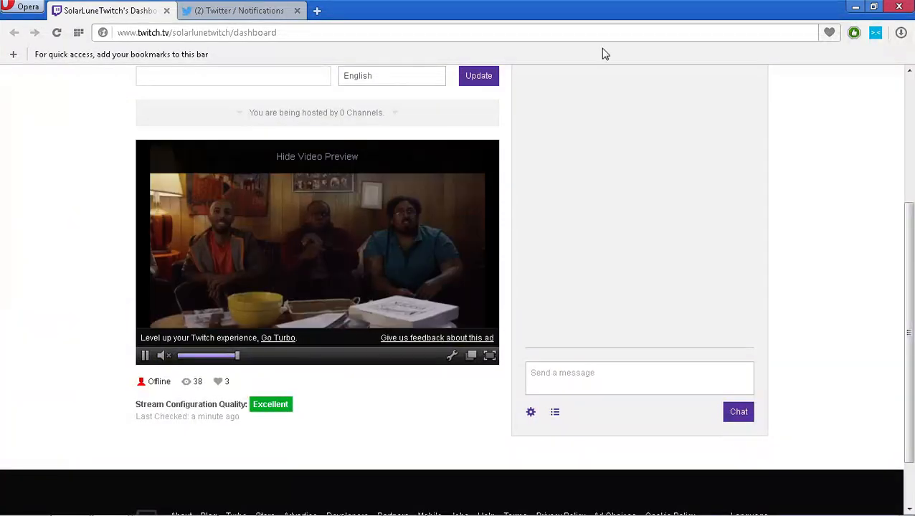
Step: Minimize the browser and enlarge the SunVox timeline area to about half of the window
left_click(855, 7)
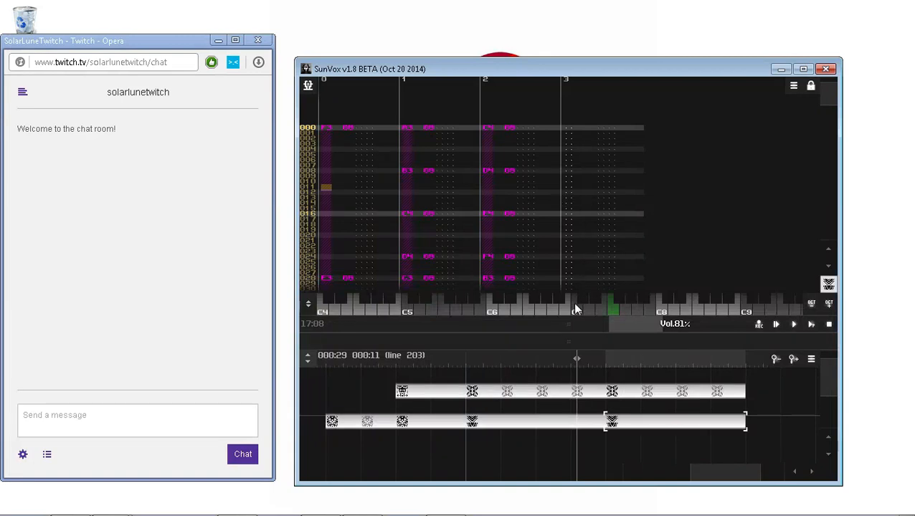
left_click_drag(567, 341, 586, 248)
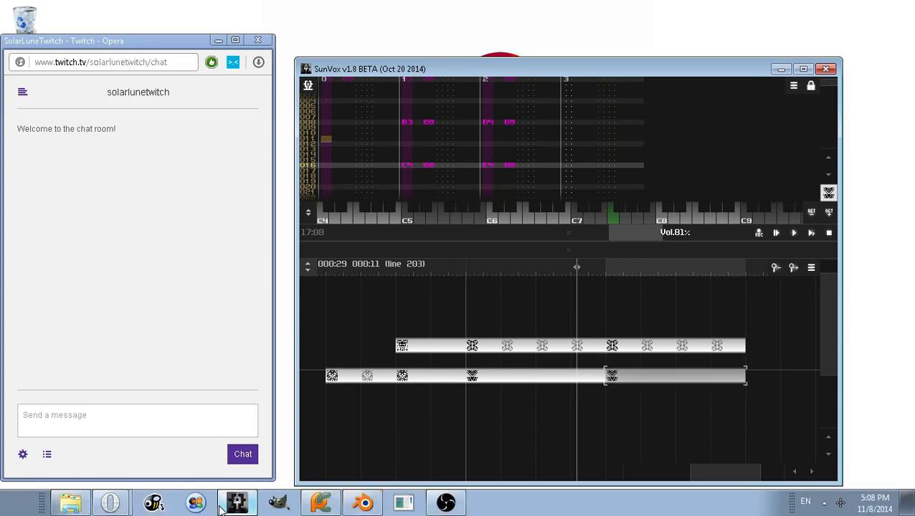
Step: Return to the Twitch dashboard and unmute the video preview
left_click(111, 509)
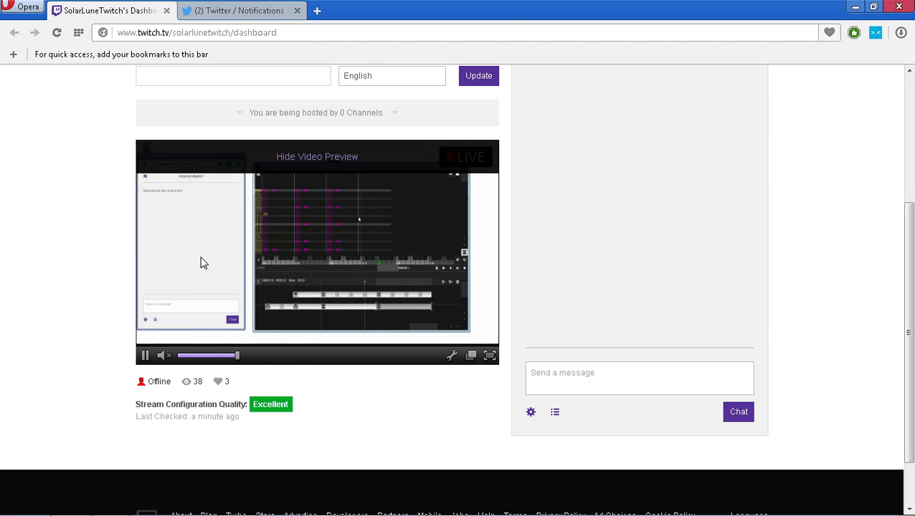
left_click(167, 358)
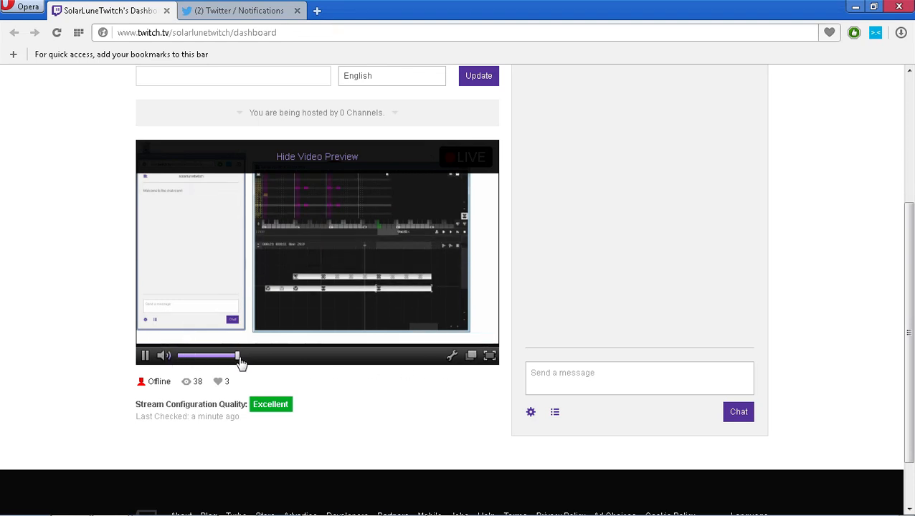
Step: Play the song briefly in SunVox to check its sound on the stream, and pause the dashboard's video preview
key("alt+Tab")
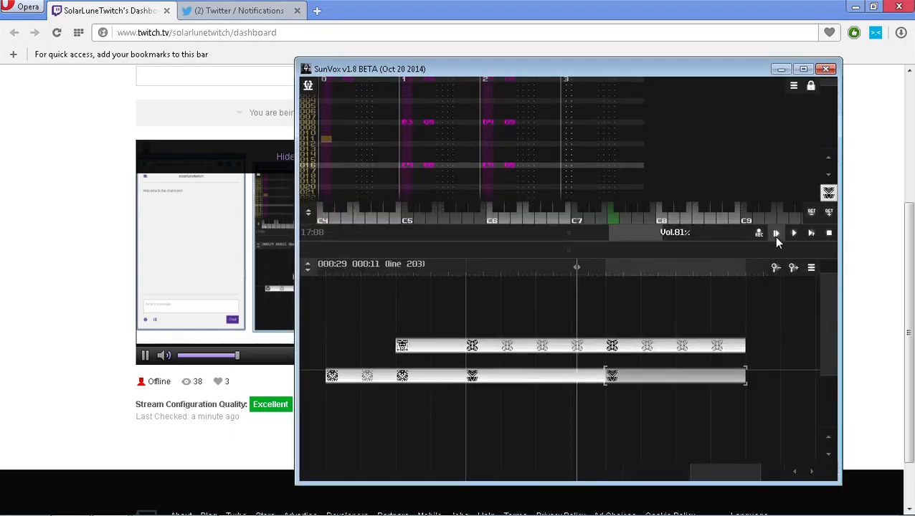
left_click(775, 236)
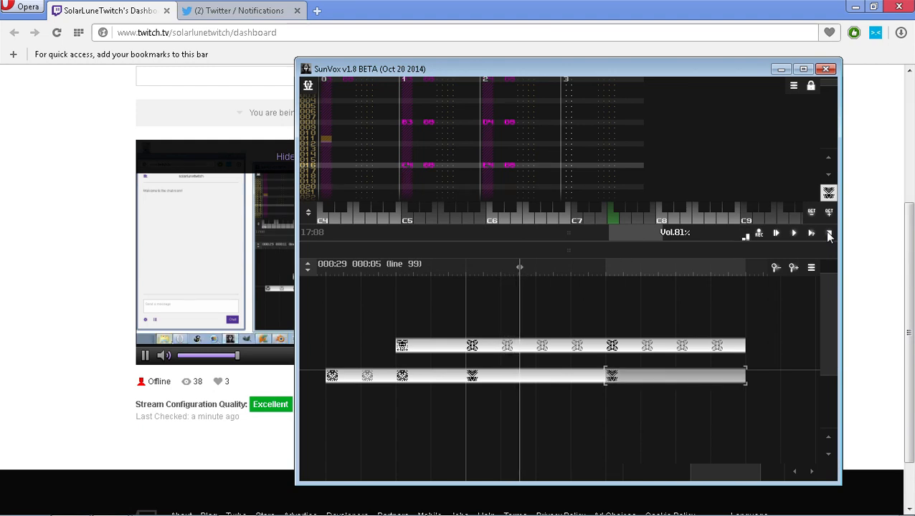
left_click(1, 236)
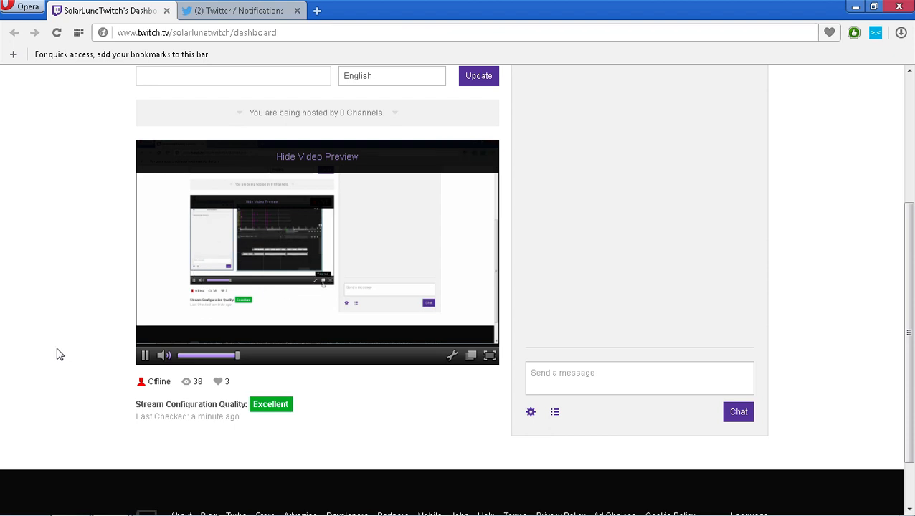
left_click(145, 356)
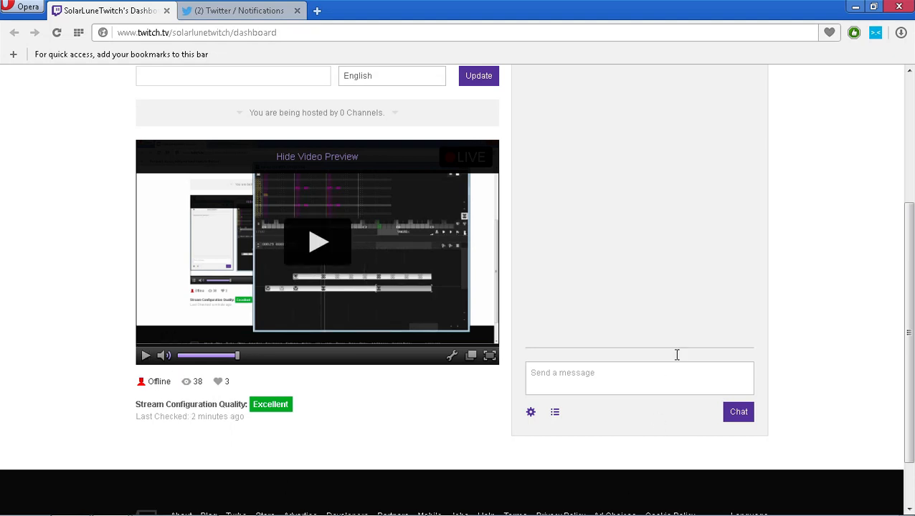
Step: Minimize the dashboard window and open the system volume control
left_click(853, 7)
left_click(426, 88)
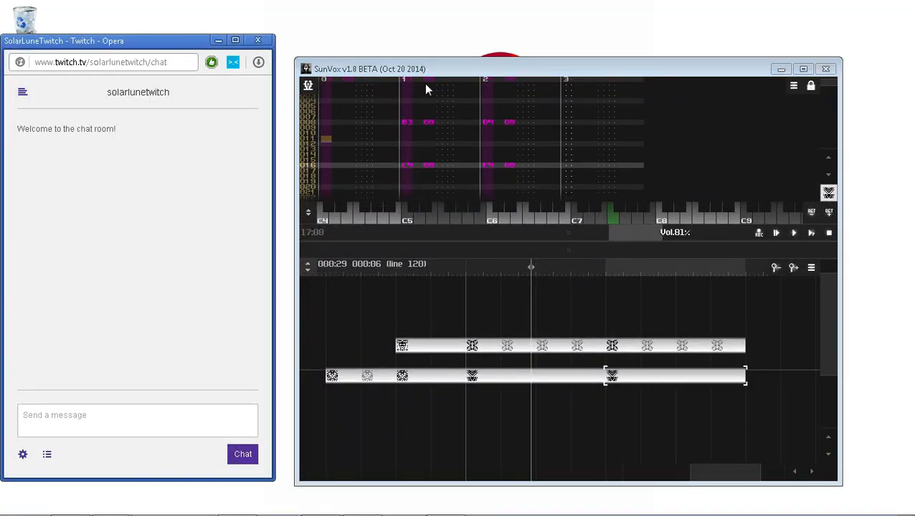
left_click(827, 504)
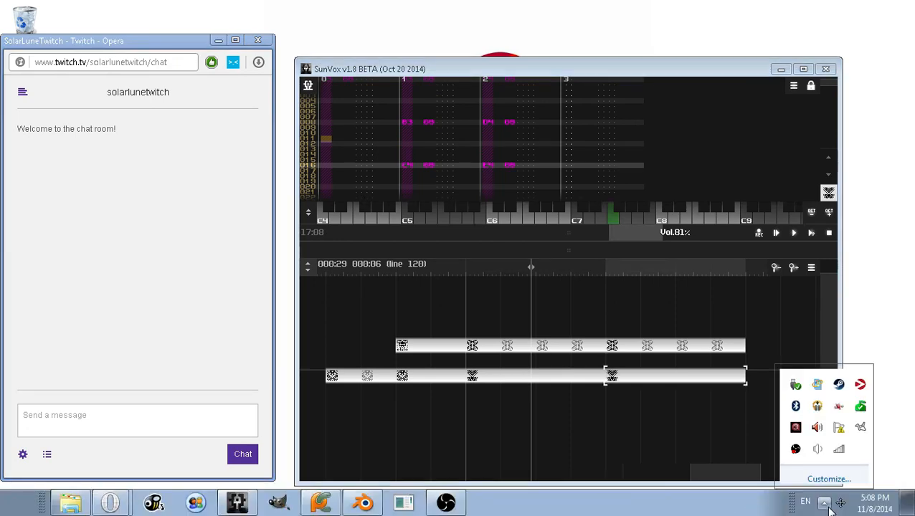
left_click(817, 427)
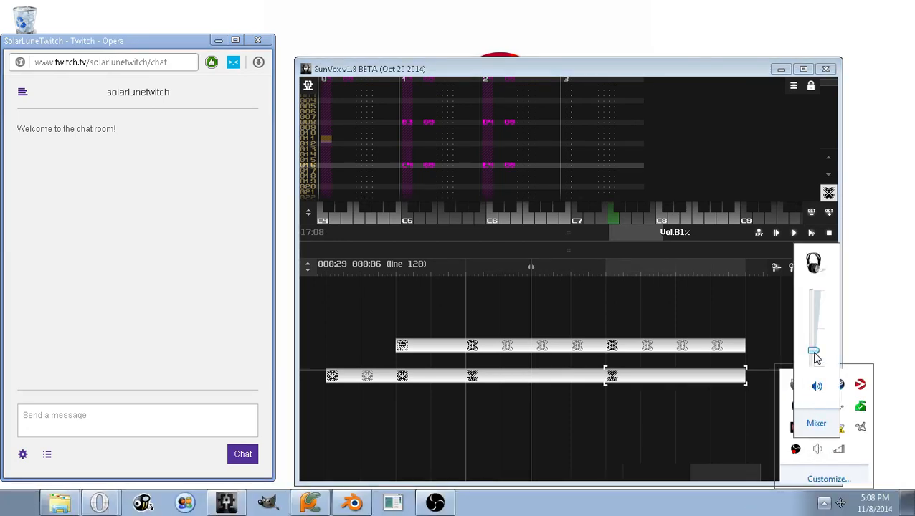
Step: Switch to Open Broadcaster Software and lower the desktop audio volume
left_click(439, 503)
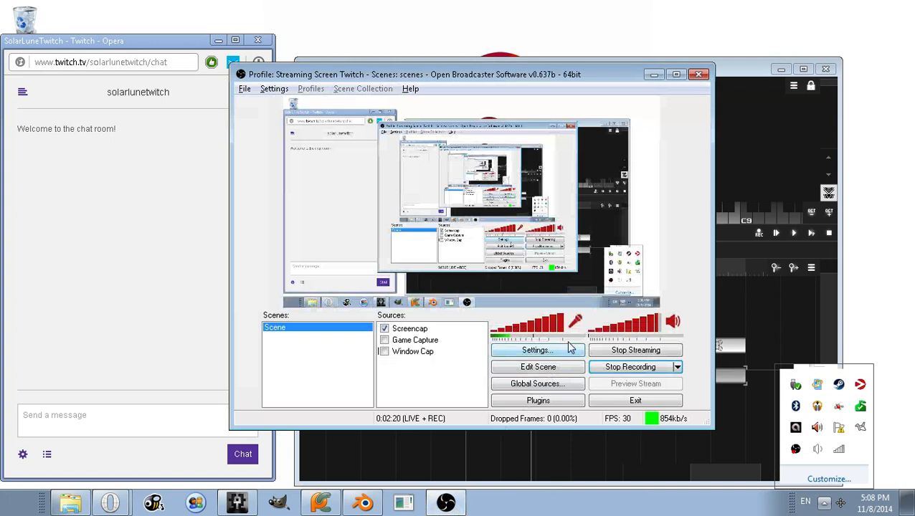
left_click(638, 331)
mouse_move(637, 329)
left_mouse_down()
mouse_move(656, 332)
mouse_move(626, 331)
left_mouse_up()
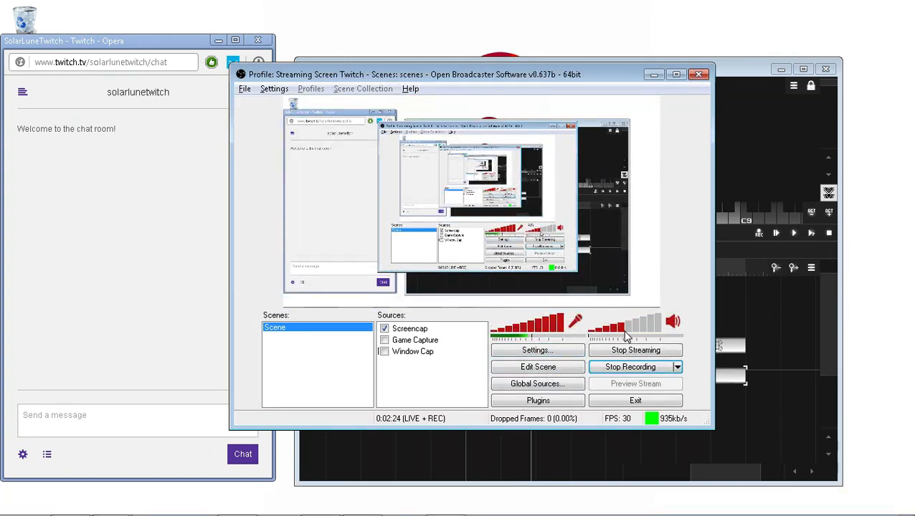
Step: Play the song in SunVox and set the desktop audio volume to 55% in Open Broadcaster Software
left_click(784, 240)
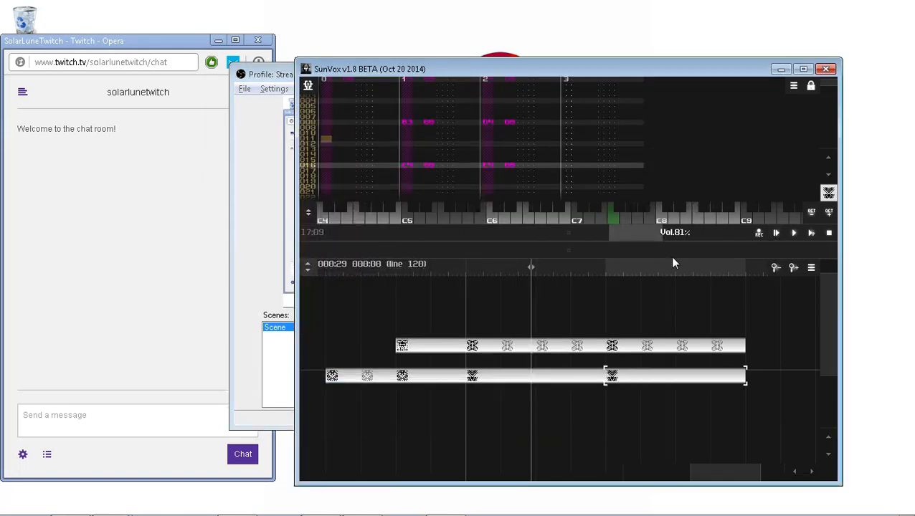
left_click(290, 294)
left_click(602, 334)
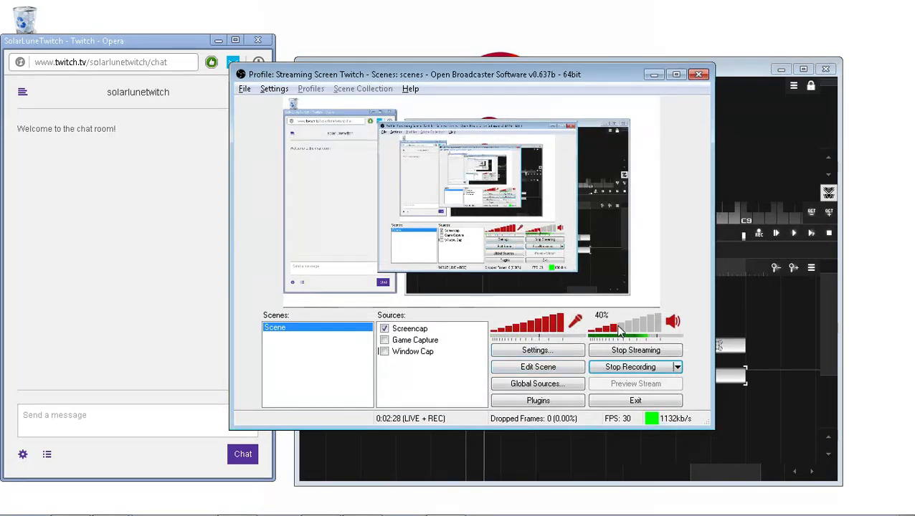
left_click_drag(601, 330, 630, 345)
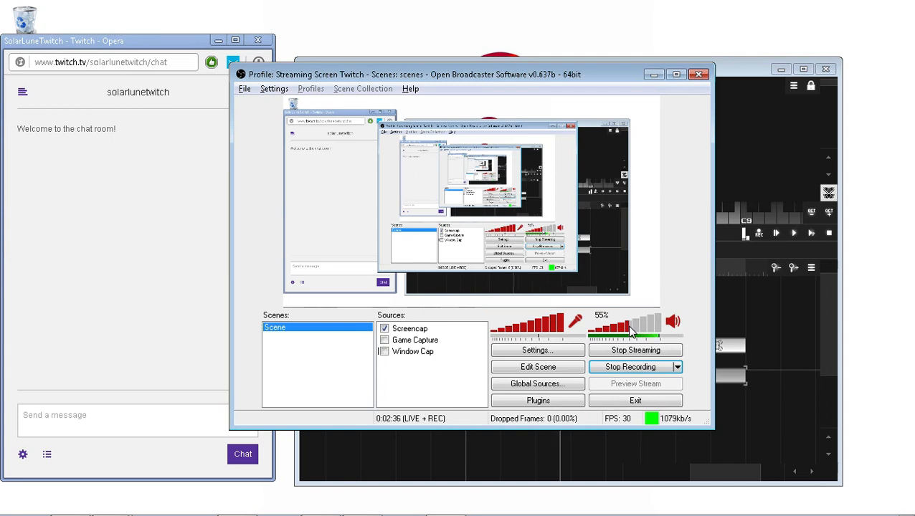
Step: Minimize Open Broadcaster Software, adjust the system volume and return to SunVox
left_click(653, 74)
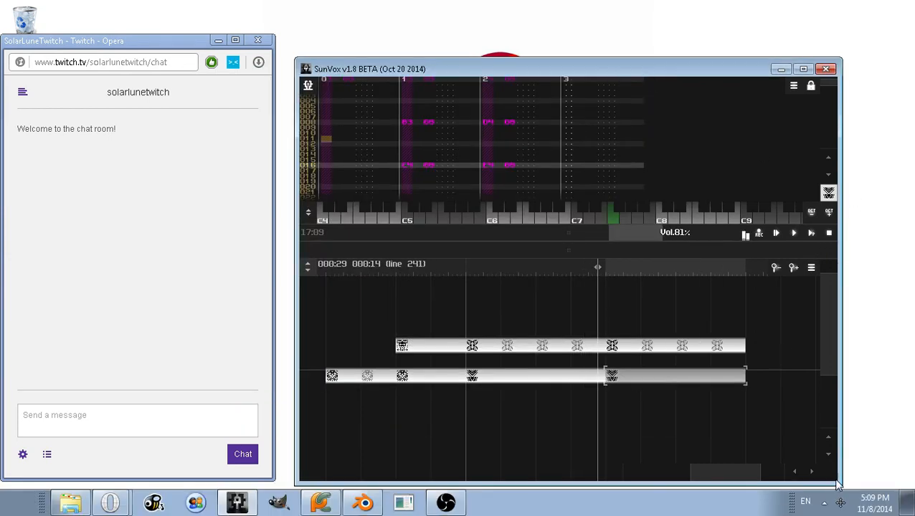
left_click(824, 505)
left_click(817, 427)
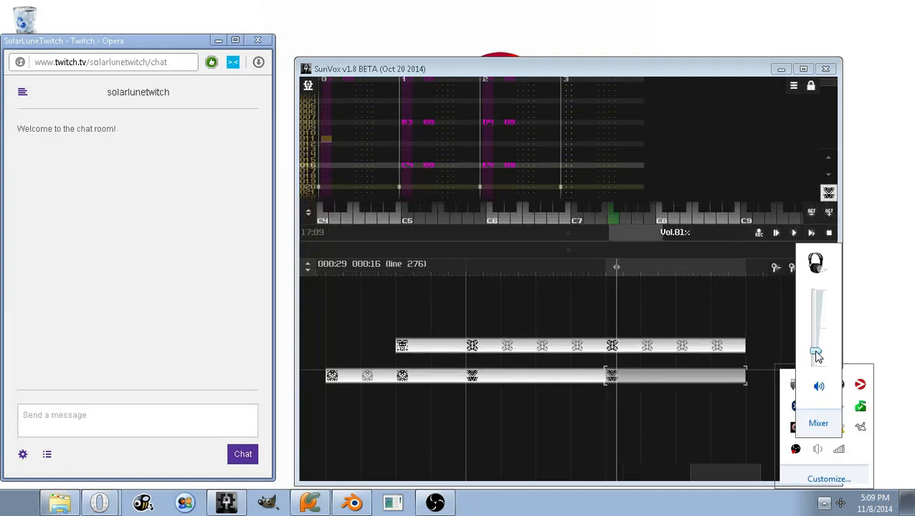
left_click(595, 296)
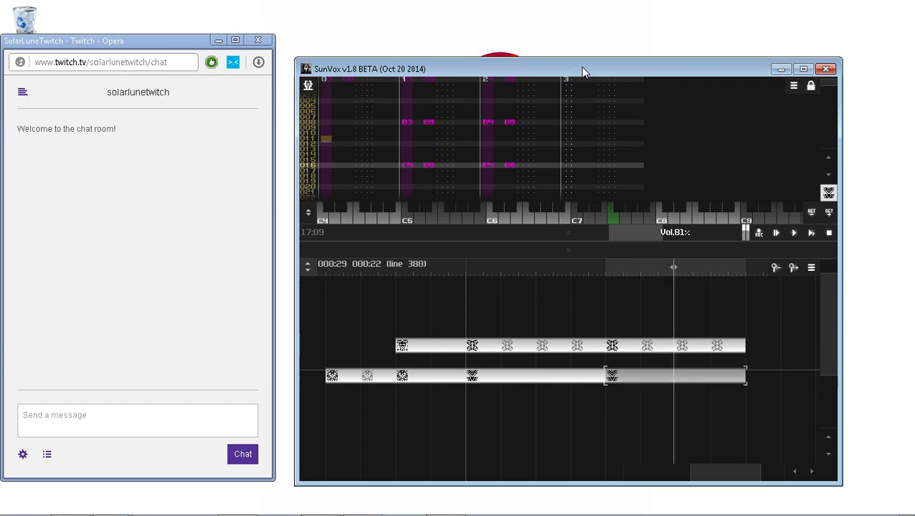
Step: Maximize the SunVox window, enlarge the pattern editor over the selected pattern and stop playback
double_click(371, 72)
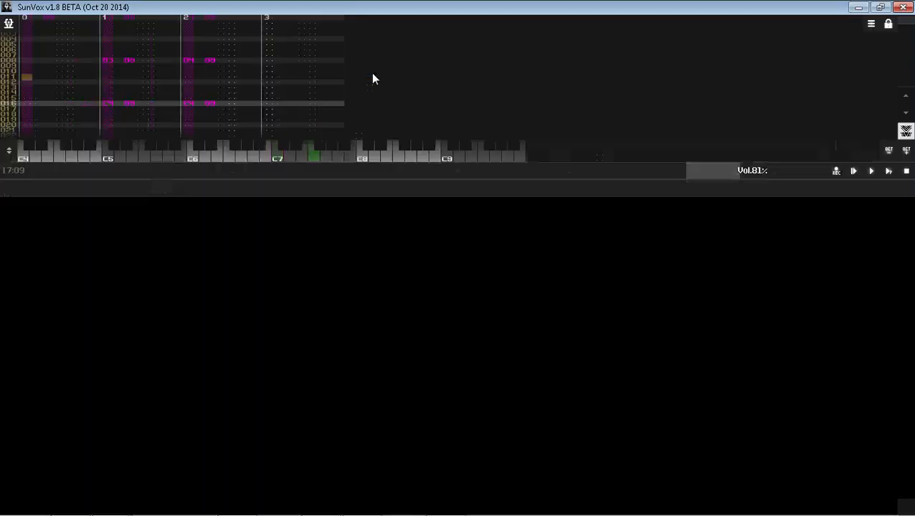
left_click(398, 362)
left_click_drag(441, 171, 384, 355)
left_click(907, 346)
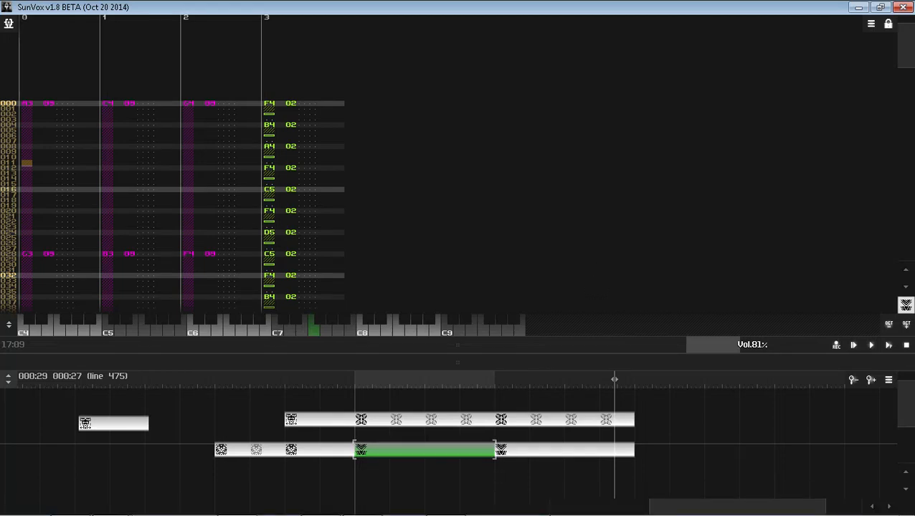
Step: Play the song and adjust the split so that the pattern editor is larger than the timeline
mouse_move(551, 515)
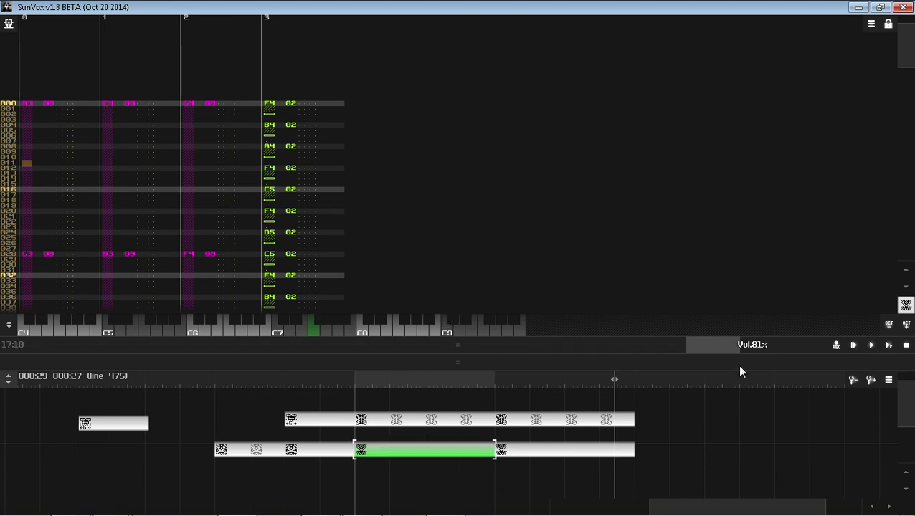
left_click_drag(739, 363, 630, 362)
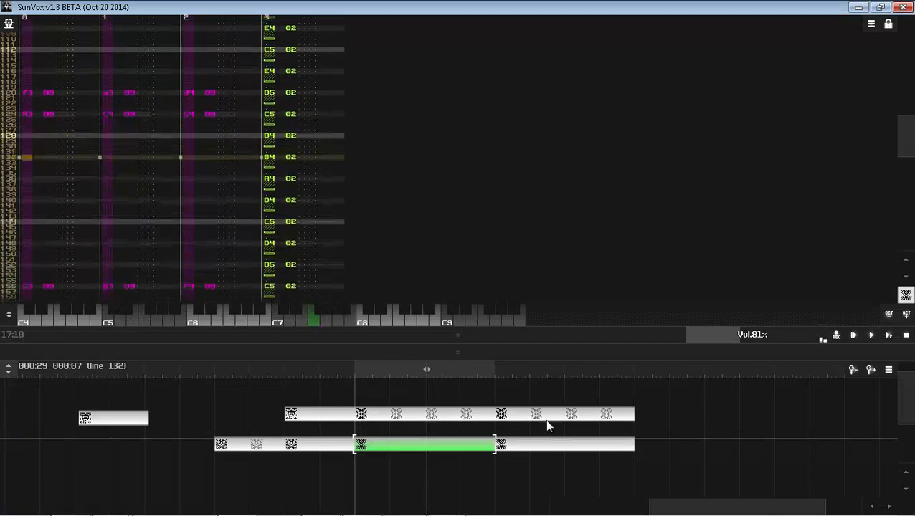
left_click_drag(560, 337, 523, 288)
left_click_drag(494, 492, 532, 410)
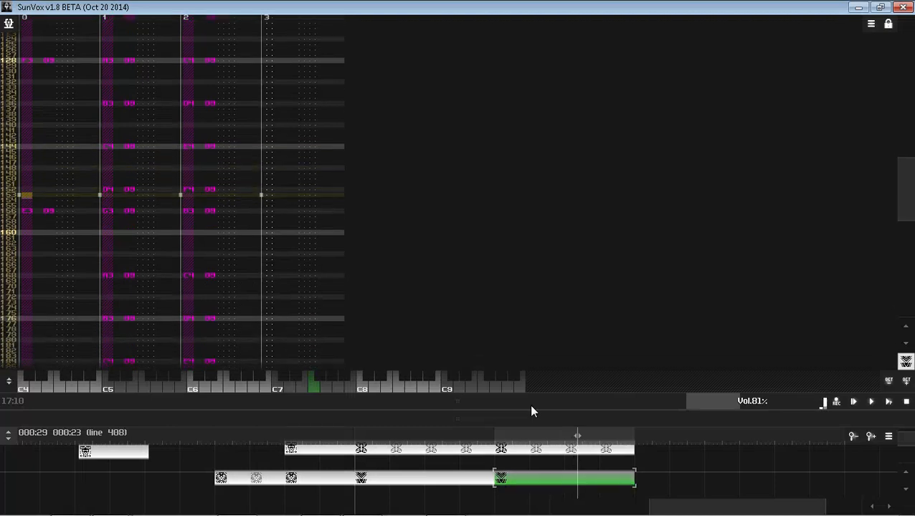
Step: Check the Twitch chat window in Opera and return to SunVox
mouse_move(147, 512)
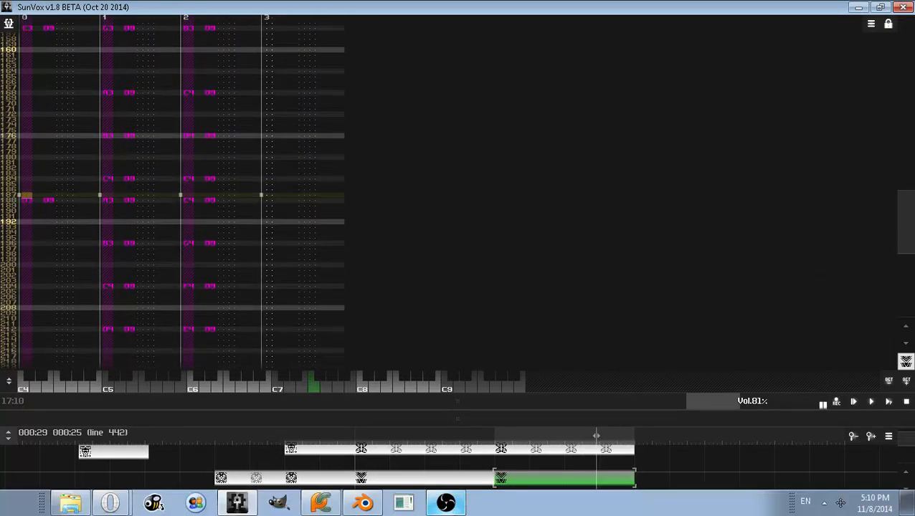
left_click(112, 504)
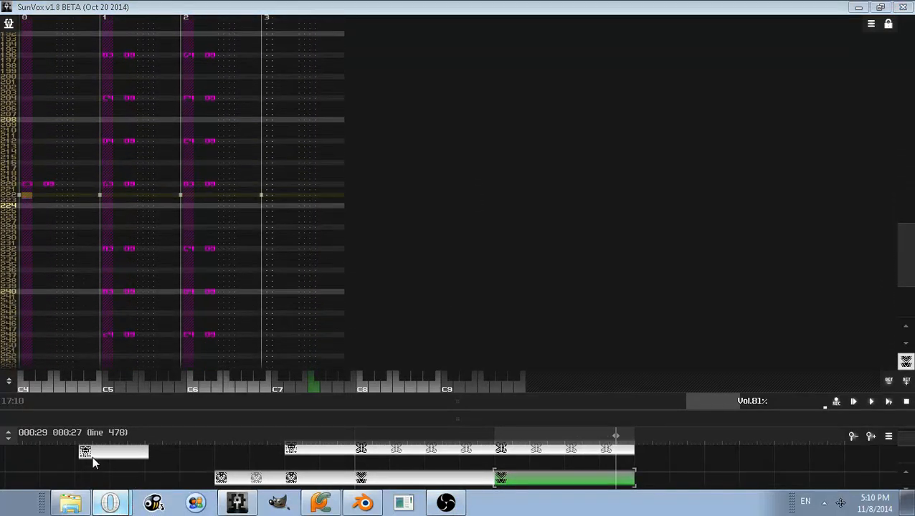
left_click(81, 471)
left_click(402, 9)
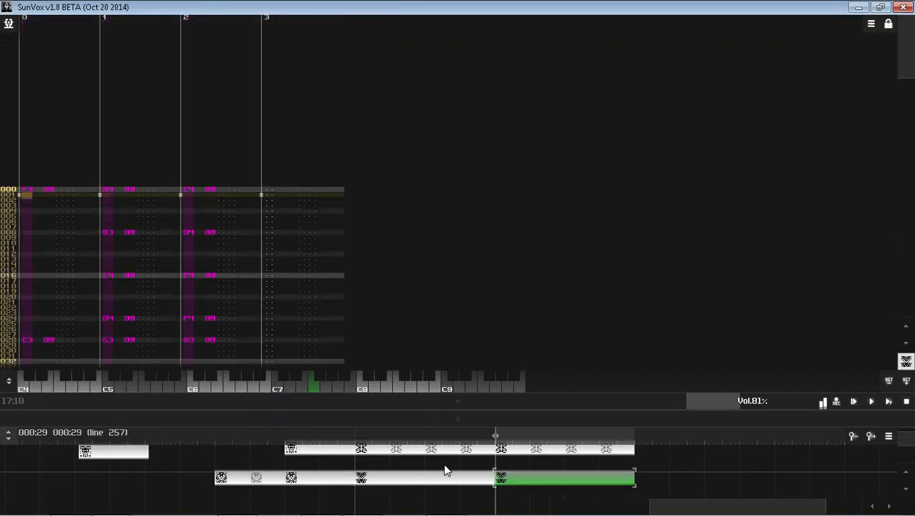
Step: Play from the first of the two long lower patterns, reveal the module view, move SpectraVoice3 and solo it
left_click(466, 477)
left_click(888, 403)
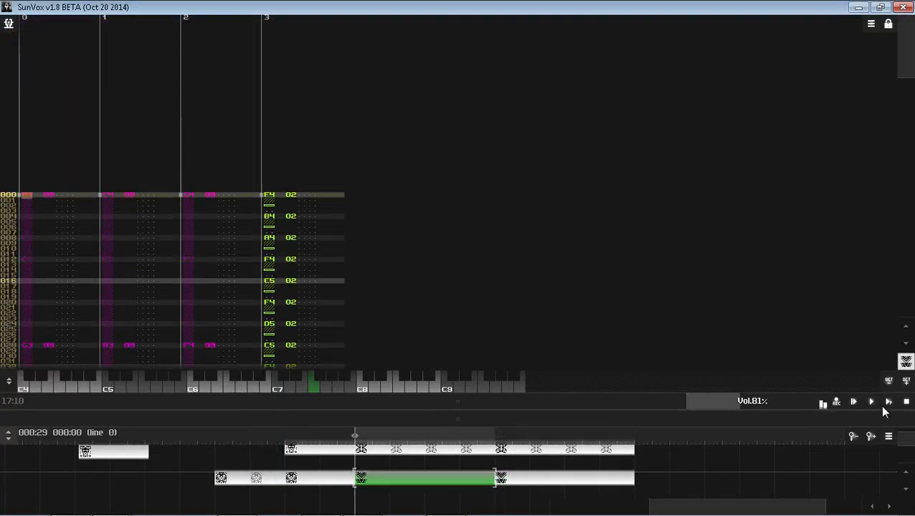
left_click(504, 423)
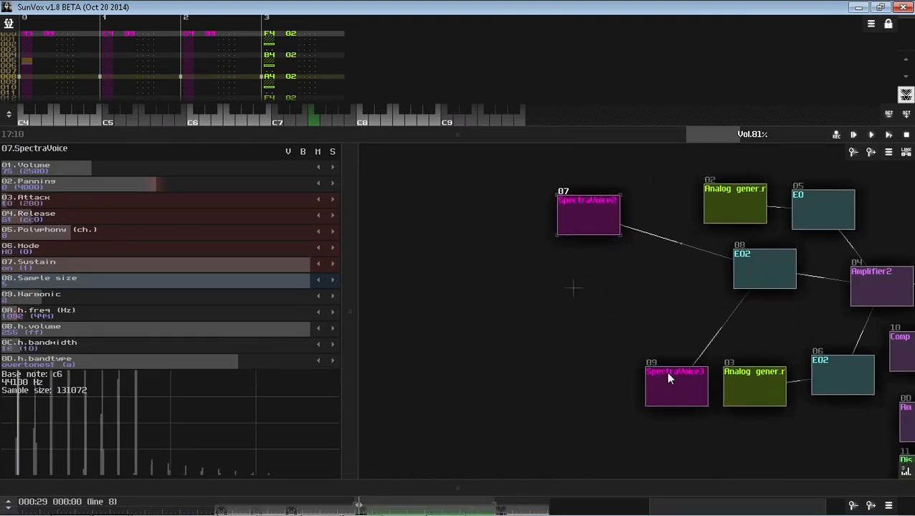
left_click_drag(668, 379, 624, 352)
left_click(332, 151)
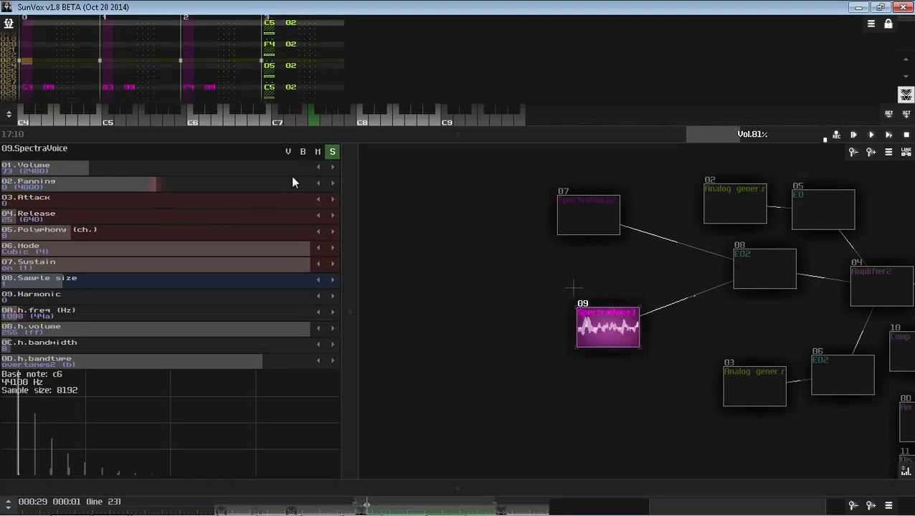
Step: Set SpectraVoice3's harmonic band type to overtones4 and turn its solo off
left_click_drag(353, 294, 436, 231)
left_click(443, 285)
left_click(443, 284)
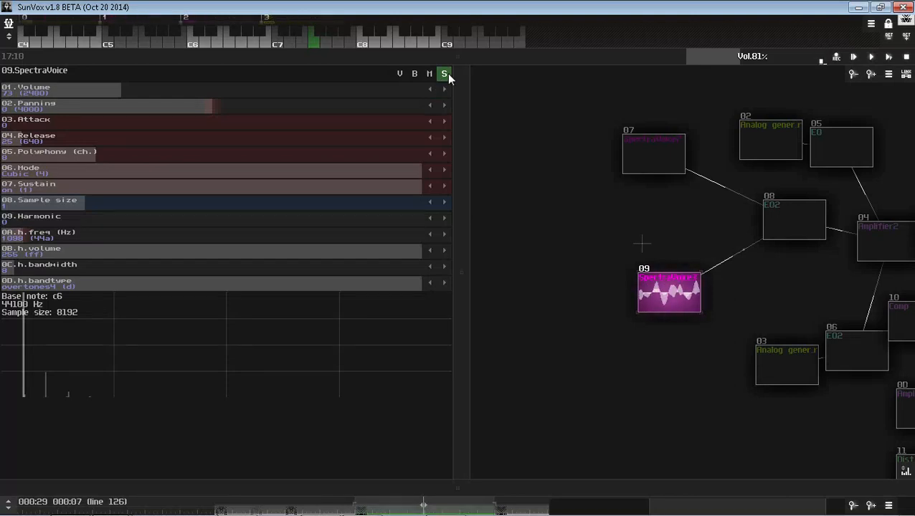
left_click_drag(459, 72, 397, 143)
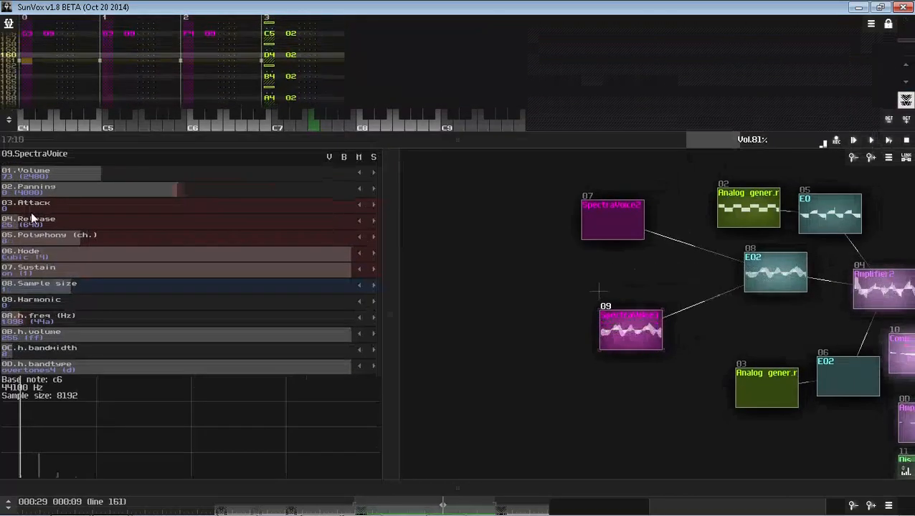
Step: Try a longer attack and a release of 319 on SpectraVoice3
left_click_drag(79, 208, 286, 224)
left_click_drag(168, 208, 45, 216)
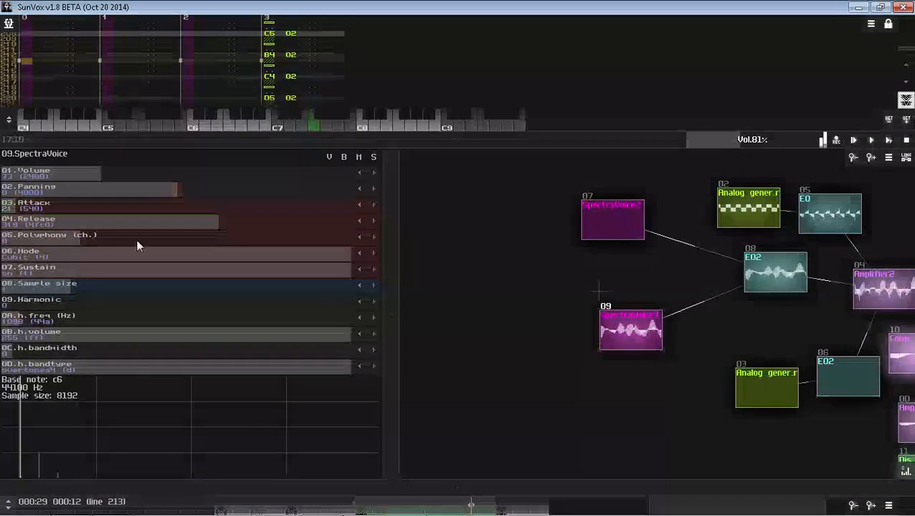
Step: Add a Reverb module and route SpectraVoice3 through it into EQ2, spacing the modules apart
double_click(709, 295)
left_click(444, 339)
left_click(444, 339)
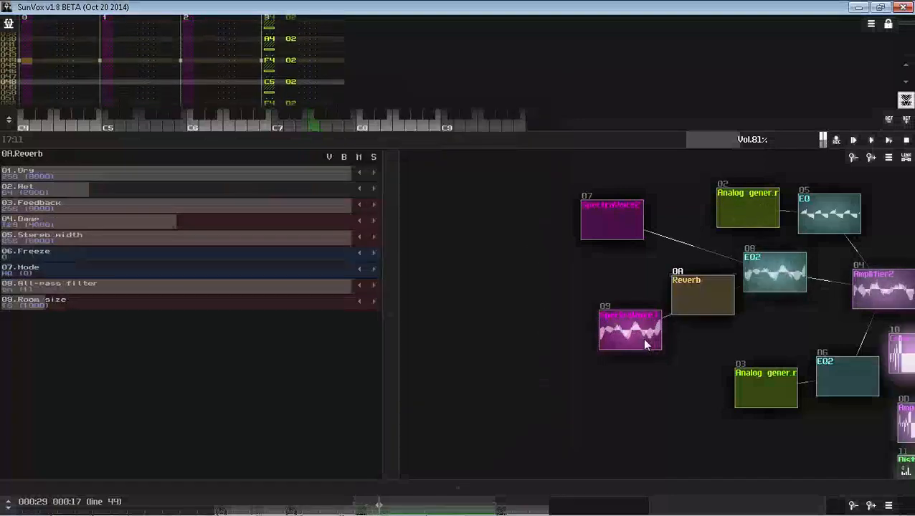
left_click_drag(646, 345, 700, 305)
left_click_drag(699, 305, 649, 328)
left_click_drag(658, 331, 614, 332)
left_click_drag(722, 306, 714, 336)
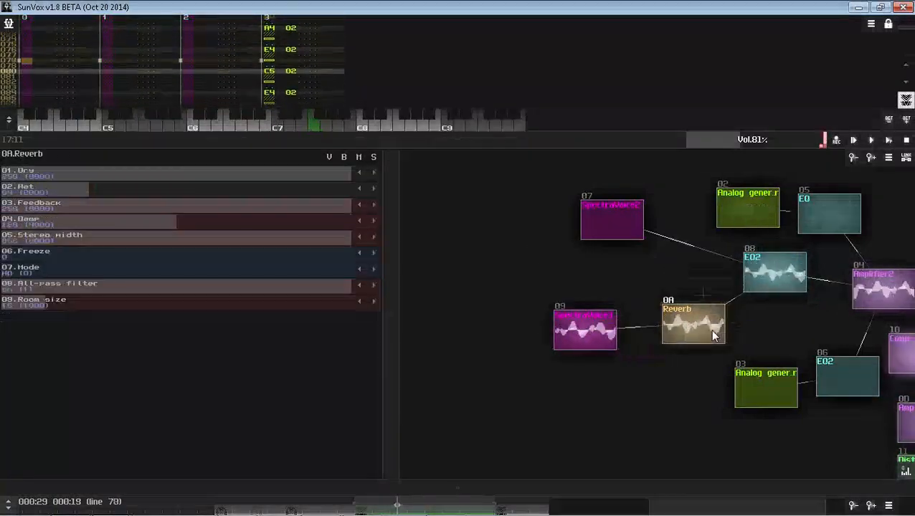
Step: Set SpectraVoice3's release to 62, lower the project volume to 75% and stop playback
left_click(736, 140)
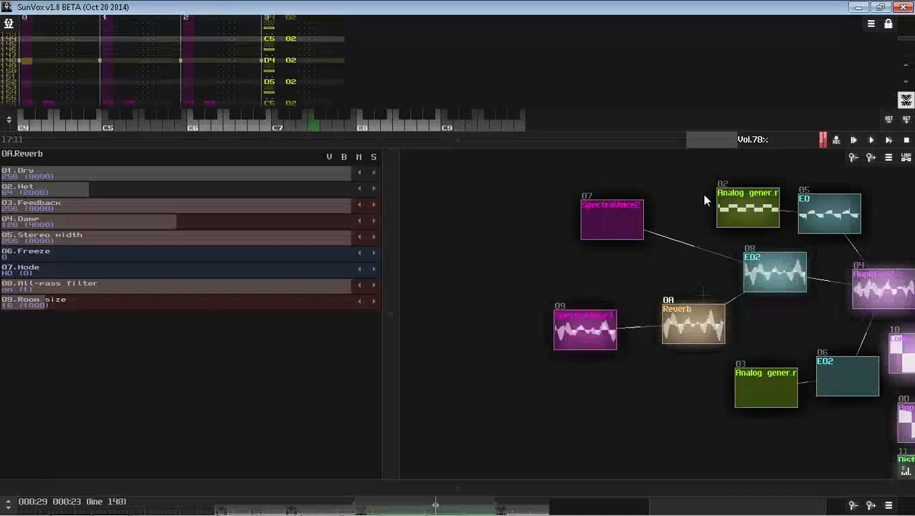
left_click(584, 328)
left_click_drag(121, 229, 82, 230)
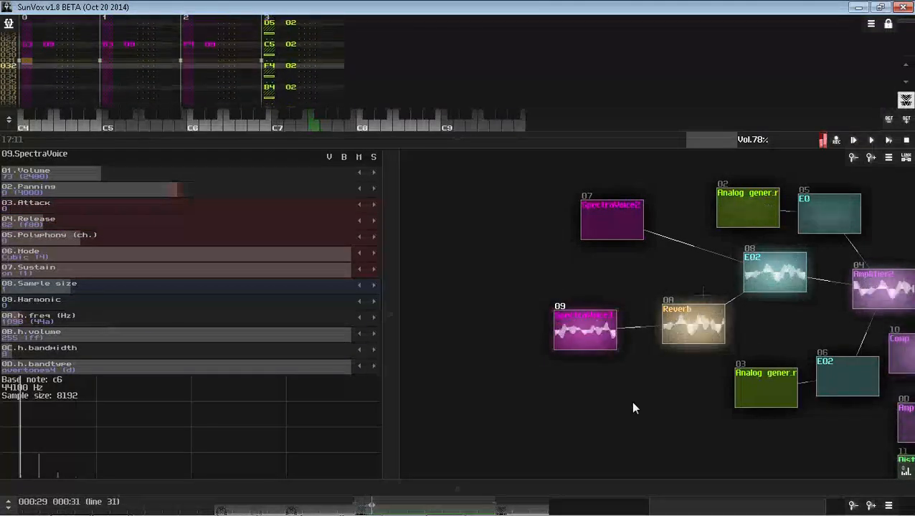
scroll(763, 142, "down", 1)
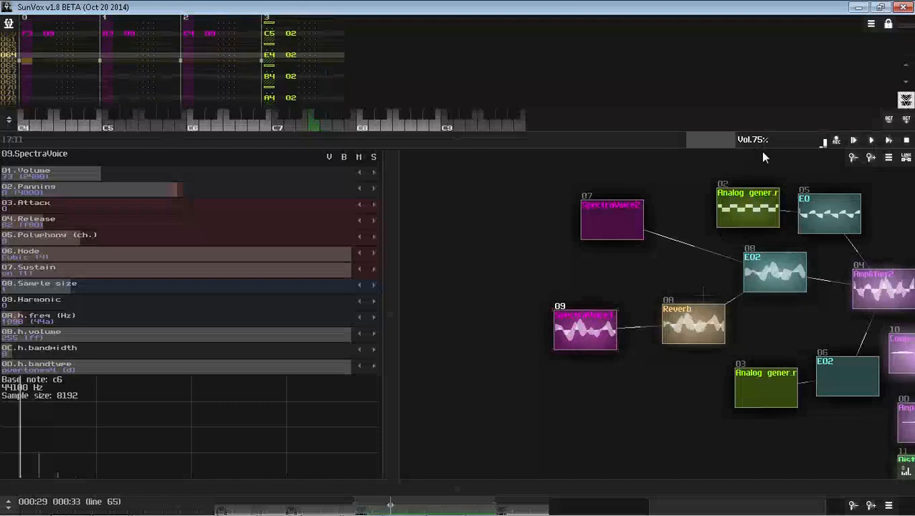
left_click_drag(659, 321, 567, 334)
left_click(906, 141)
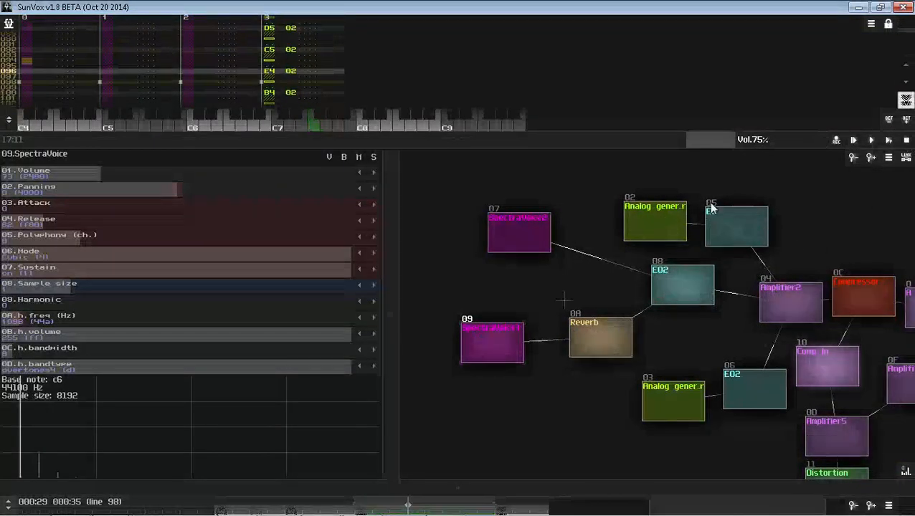
Step: Enlarge the timeline, place a copy of the long pattern ahead of the song and clear the notes in its track 3
left_click_drag(521, 483, 485, 276)
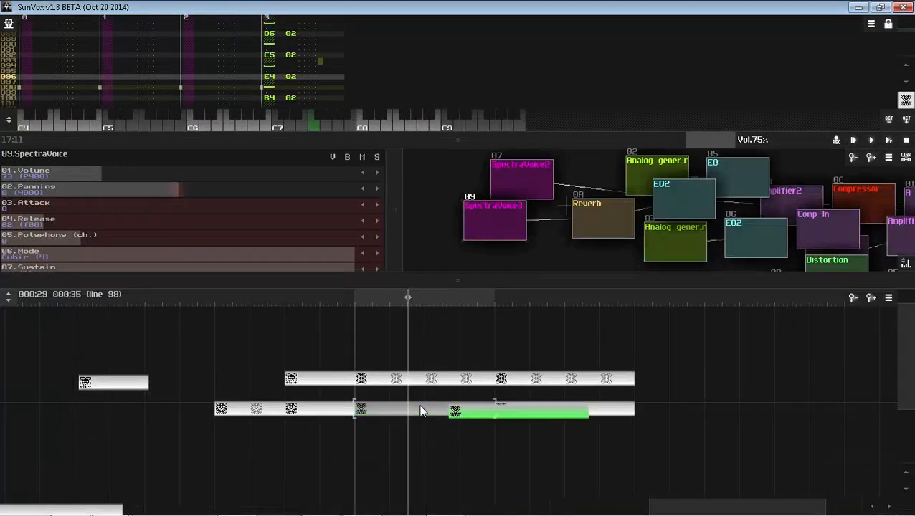
left_click(296, 55)
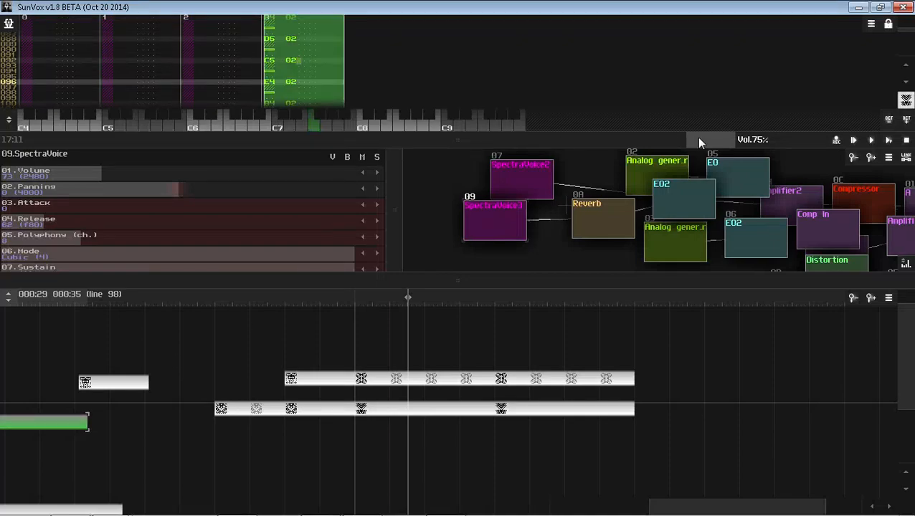
Step: Enlarge the module view and select Sampler 0B feeding the Distortion module
left_click_drag(631, 139, 492, 57)
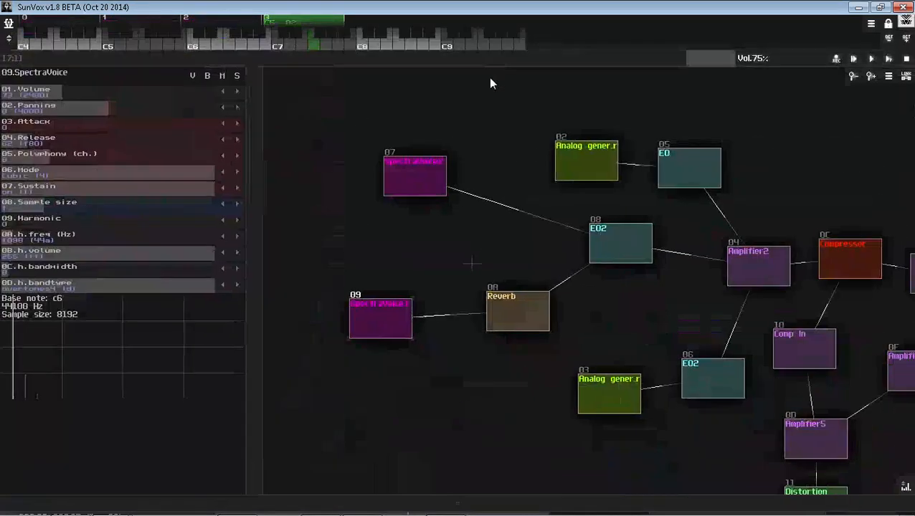
left_click_drag(406, 63, 374, 69)
left_click_drag(570, 307, 244, 174)
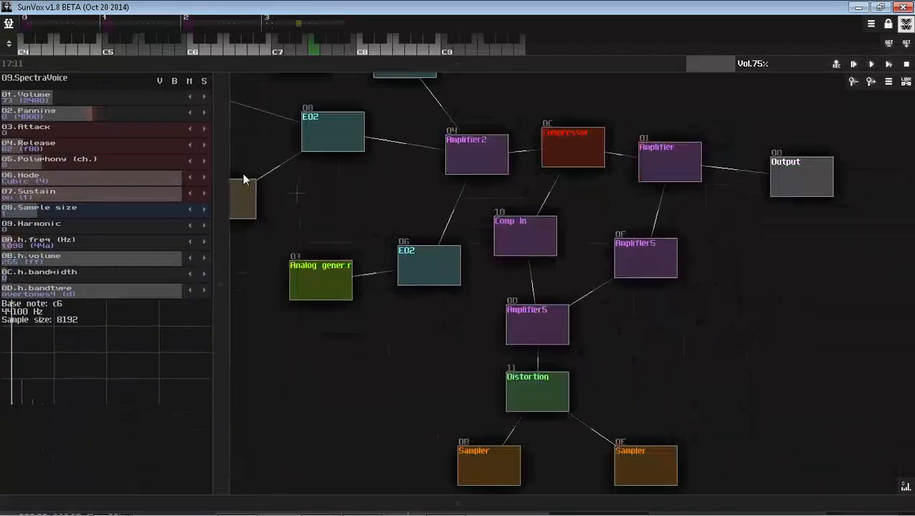
left_click_drag(571, 337, 607, 255)
left_click(480, 353)
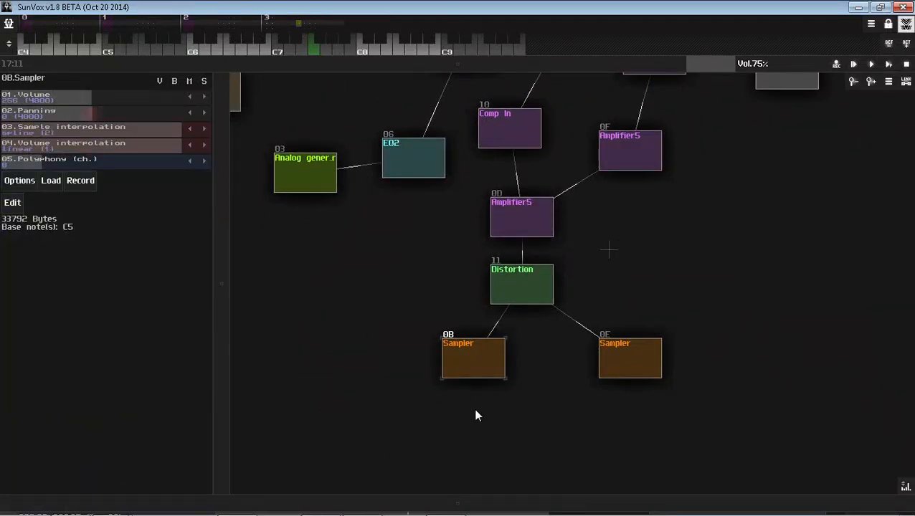
left_click(647, 367)
left_click_drag(610, 423, 706, 436)
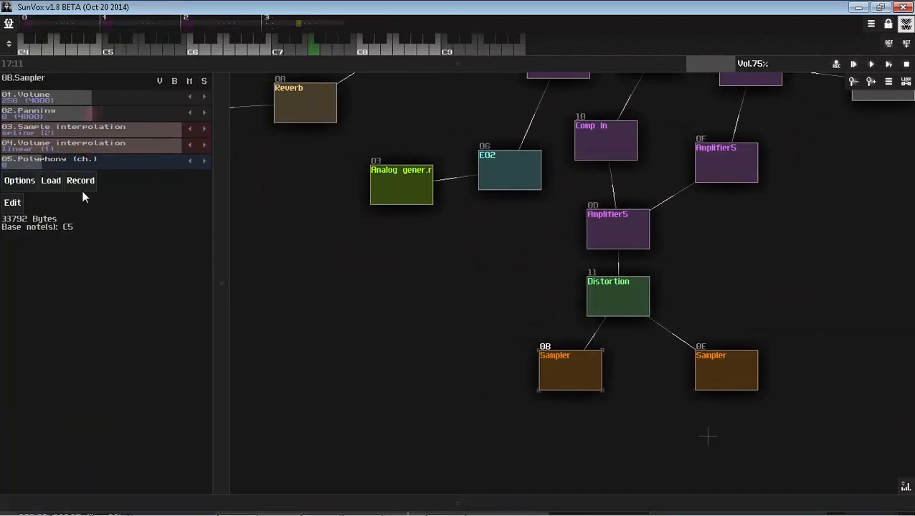
Step: Browse the sample folders for Sampler 0B, including Spunkface-Samplers_GrittyDubOne_012, and leave without loading a sample
left_click(61, 181)
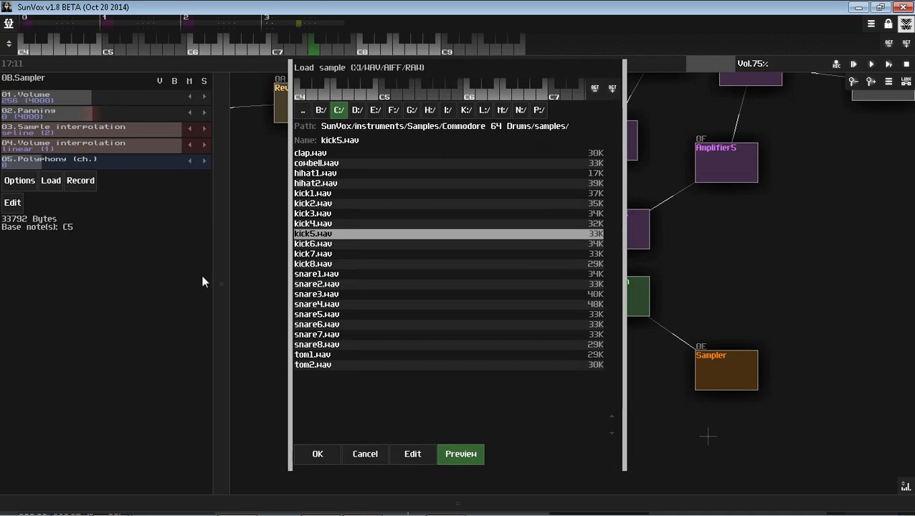
left_click(307, 112)
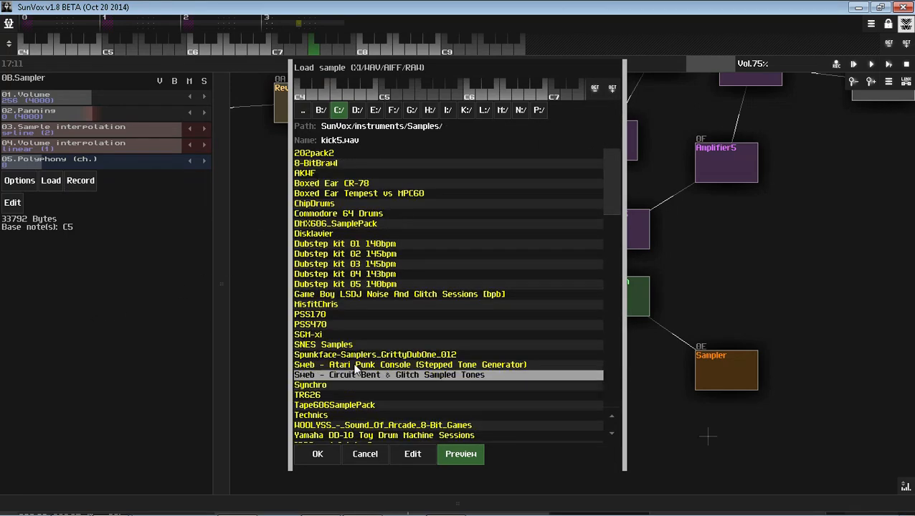
scroll(366, 357, "down", 2)
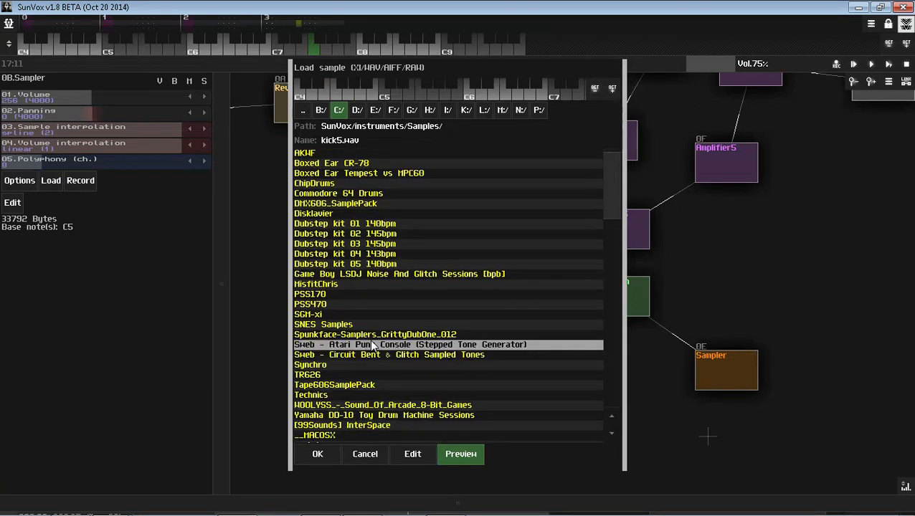
left_click(370, 334)
left_click(364, 154)
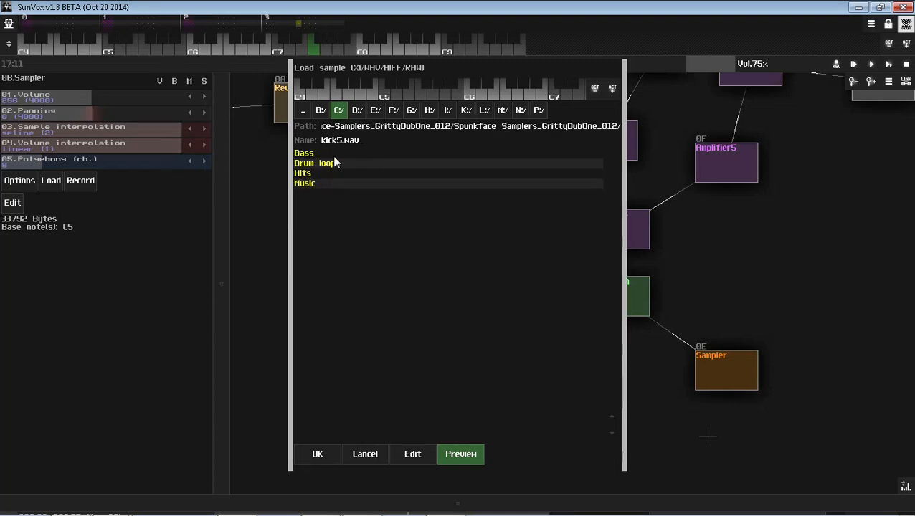
left_click(328, 164)
left_click(365, 454)
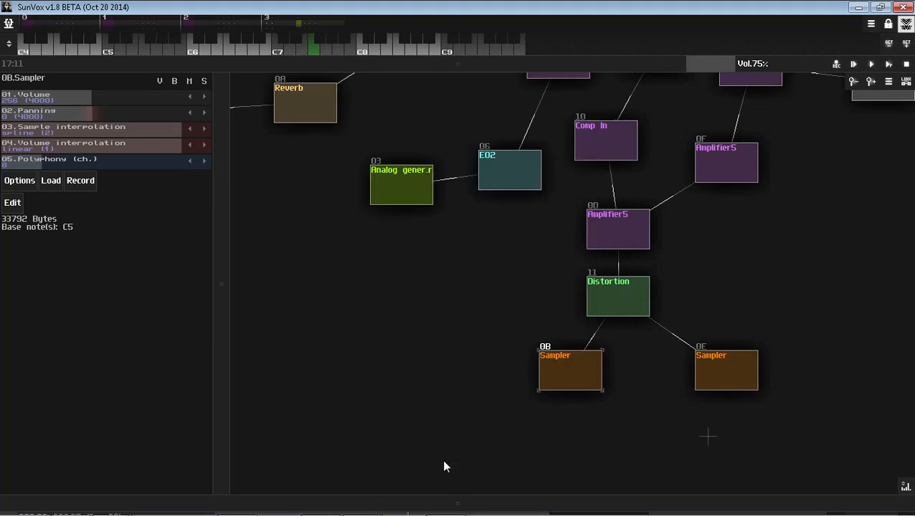
Step: Enlarge the pattern editor again and play the copied pattern
left_click_drag(632, 64, 652, 295)
left_click(854, 277)
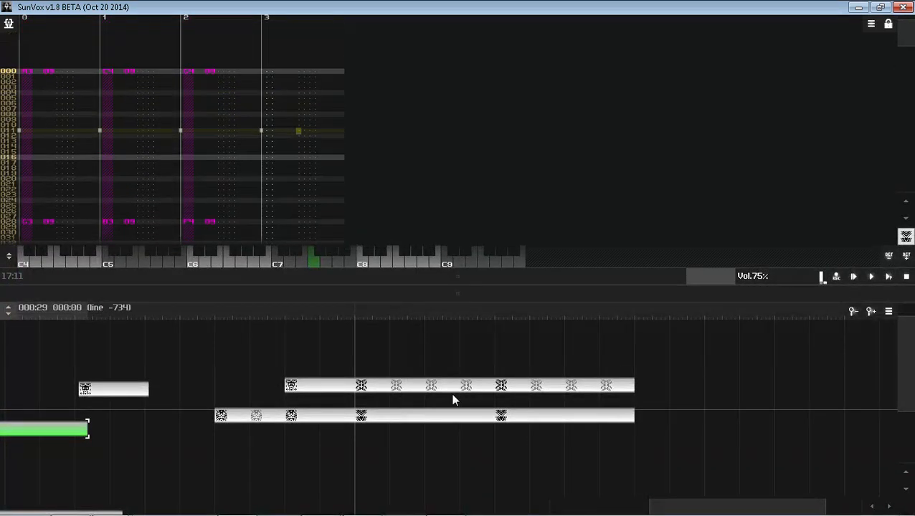
Step: With the lower long pattern selected, enlarge the module view and set the master volume to 70%
left_click(446, 416)
left_click_drag(671, 278, 639, 144)
left_click_drag(741, 315, 654, 376)
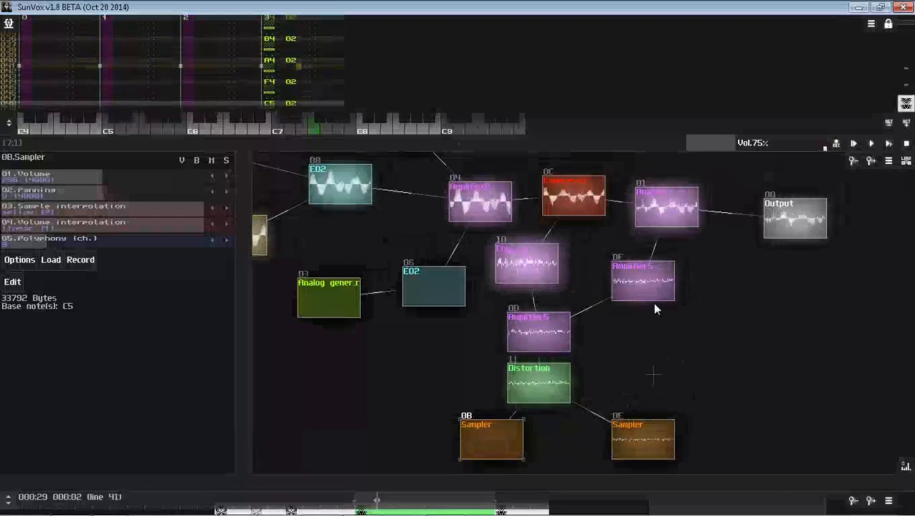
left_click_drag(763, 142, 760, 144)
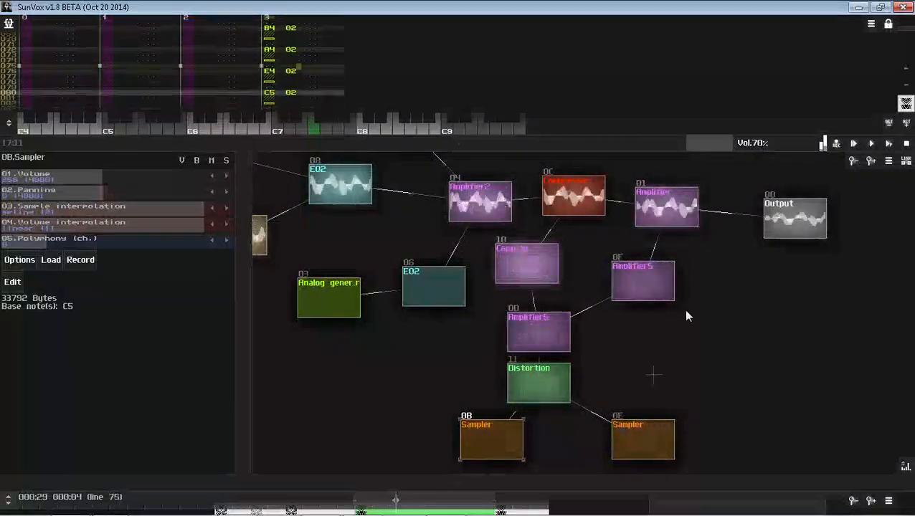
Step: Move Amplifier 0F away from Comp In, set the Distortion module's power to 195 and stop playback
left_click_drag(656, 271, 702, 324)
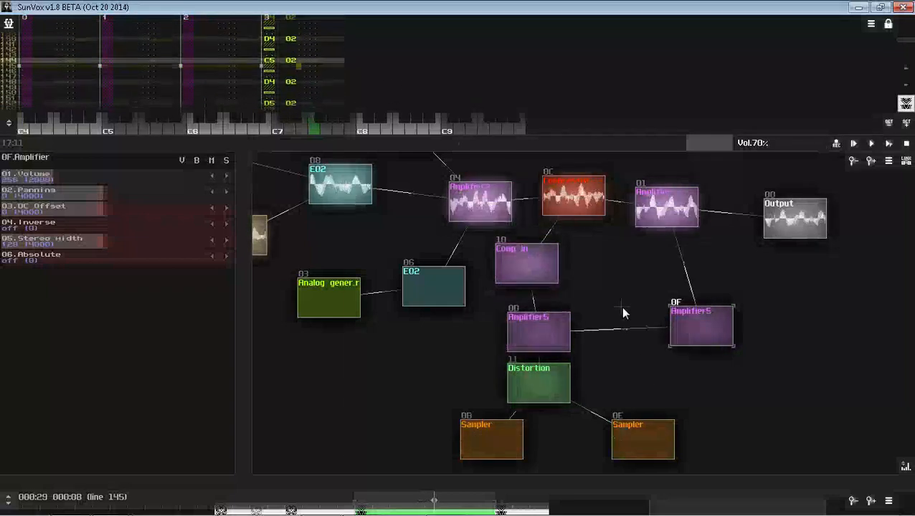
double_click(620, 307)
left_click(421, 438)
left_click(521, 380)
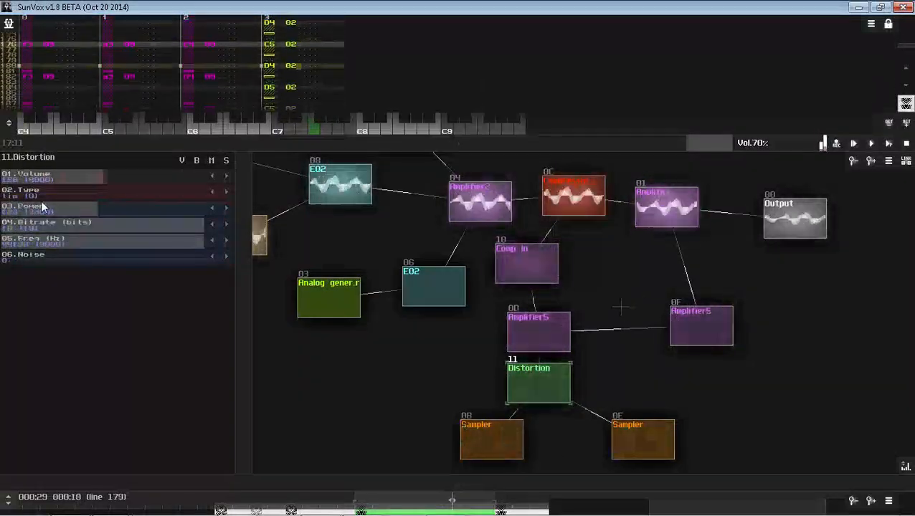
left_click_drag(43, 207, 153, 223)
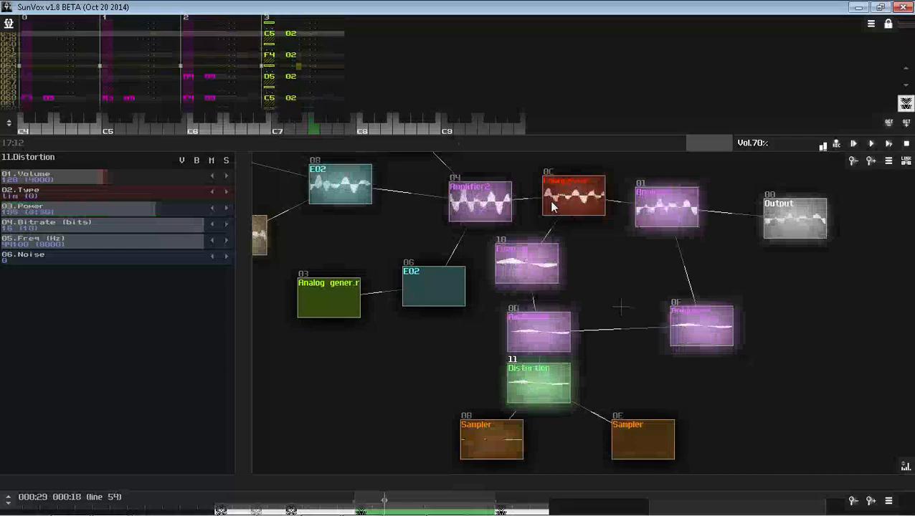
left_click(905, 145)
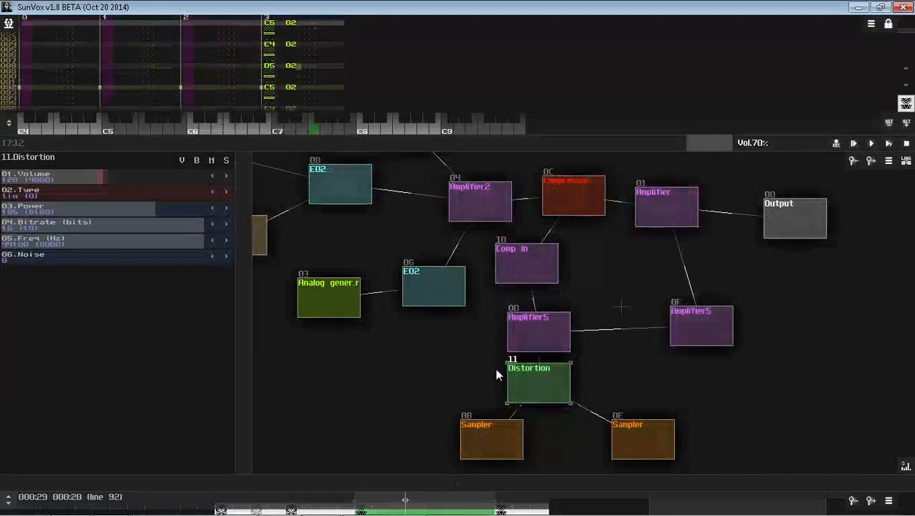
Step: Open the samples folder of Commodore 64 Drums in the sample browser for Sampler 0B
left_click(491, 437)
left_click(47, 261)
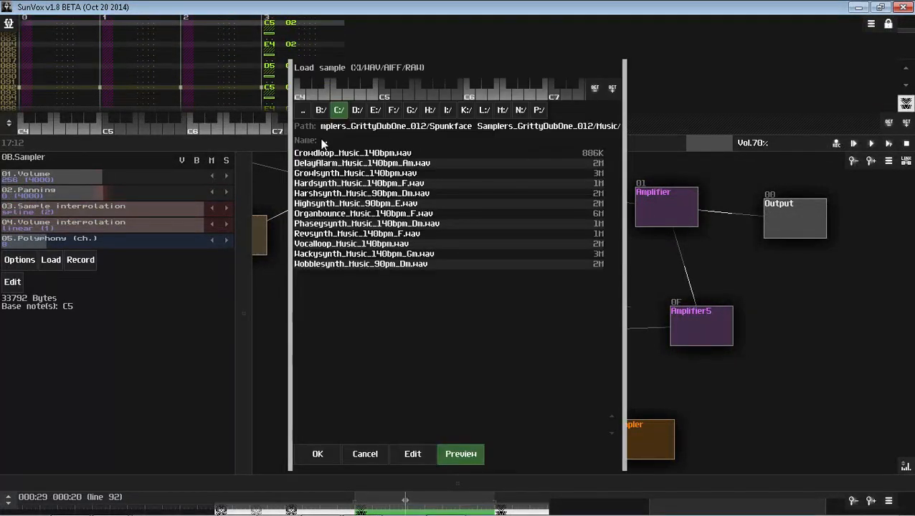
left_click(304, 109)
left_click(304, 109)
left_click(304, 109)
left_click(356, 214)
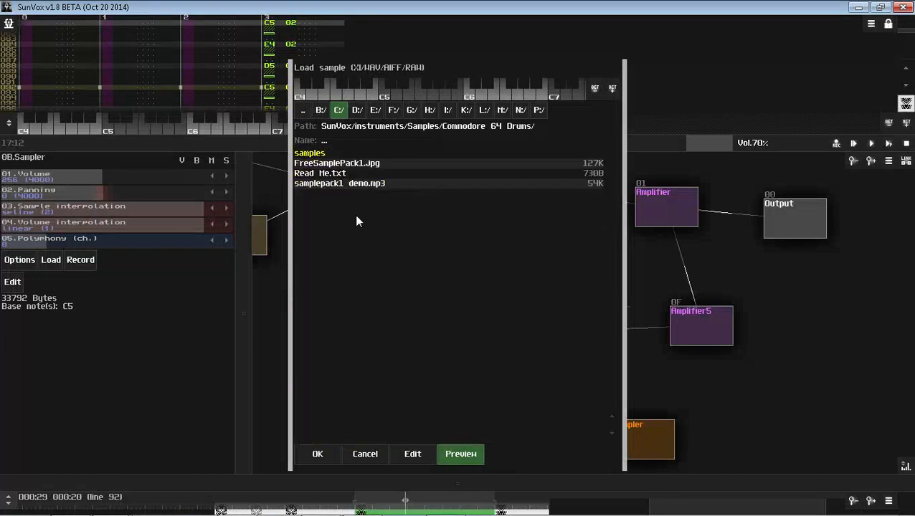
left_click(335, 154)
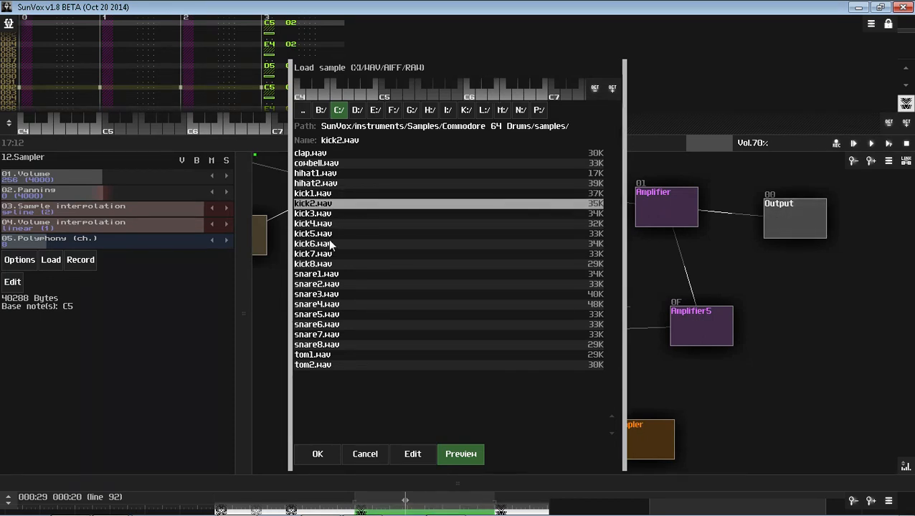
Step: Audition the Commodore 64 kicks, load kick2.wav into Sampler 0B and set the Distortion module's power to 256
left_click(330, 244)
left_click(325, 254)
left_click(324, 223)
left_click(332, 194)
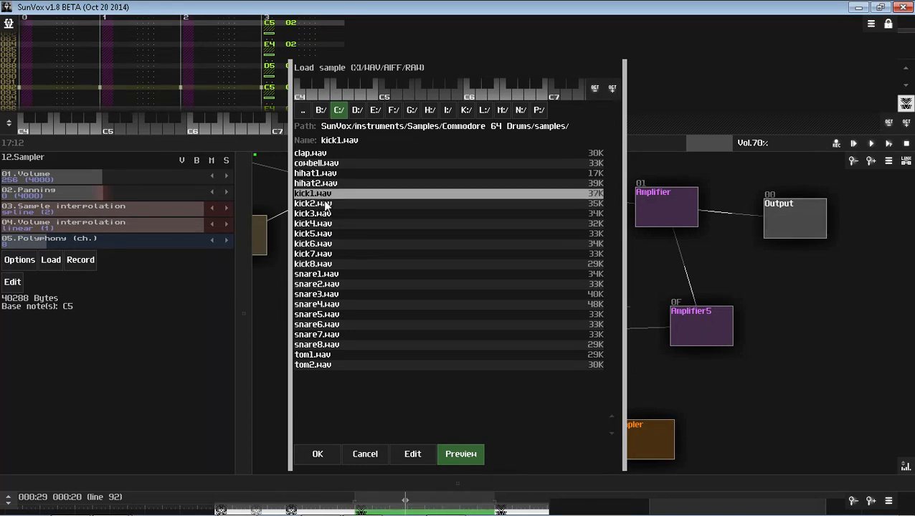
double_click(325, 202)
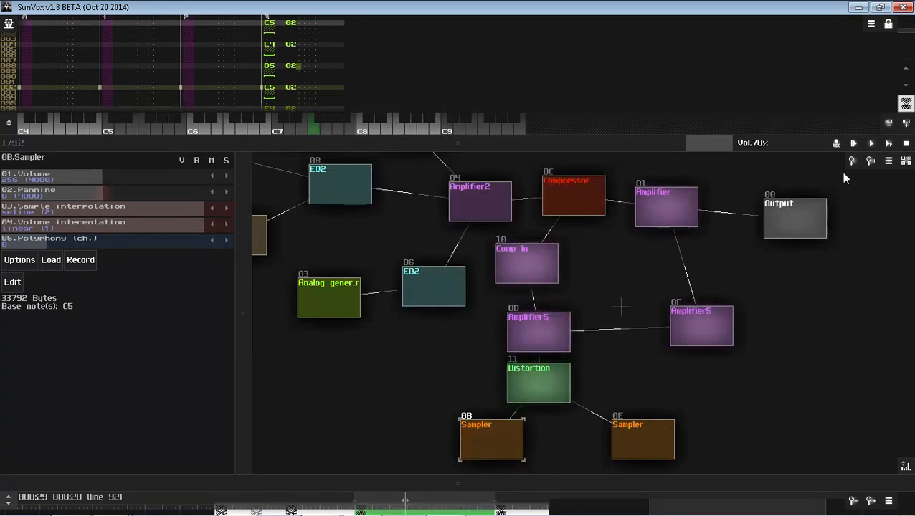
left_click(525, 371)
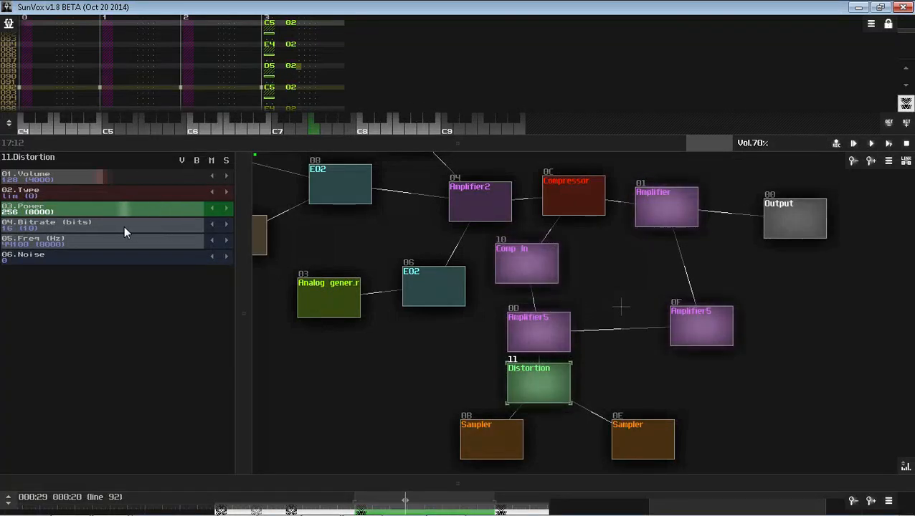
Step: Audition kick3.wav for Sampler 0B from the Commodore 64 Drums samples and leave the sample browser
left_click(479, 445)
left_click_drag(464, 412, 481, 316)
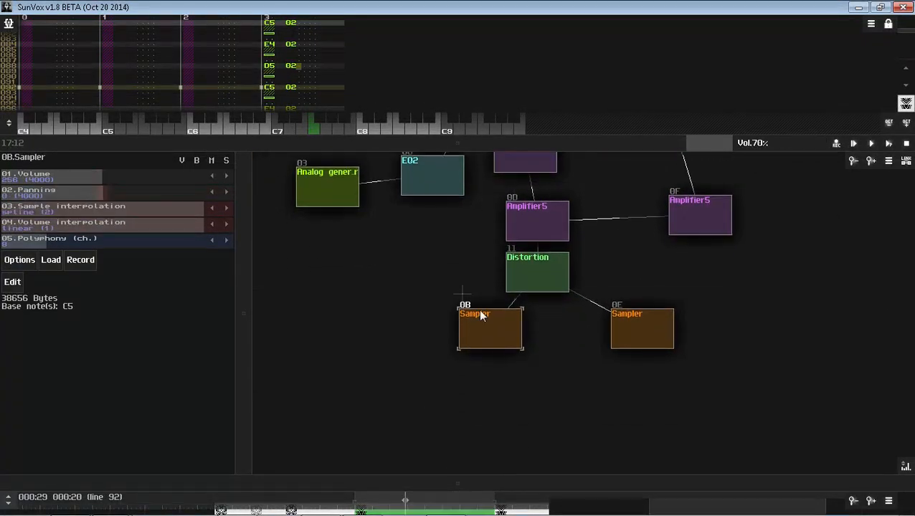
left_click(51, 259)
key("Down")
key("Down")
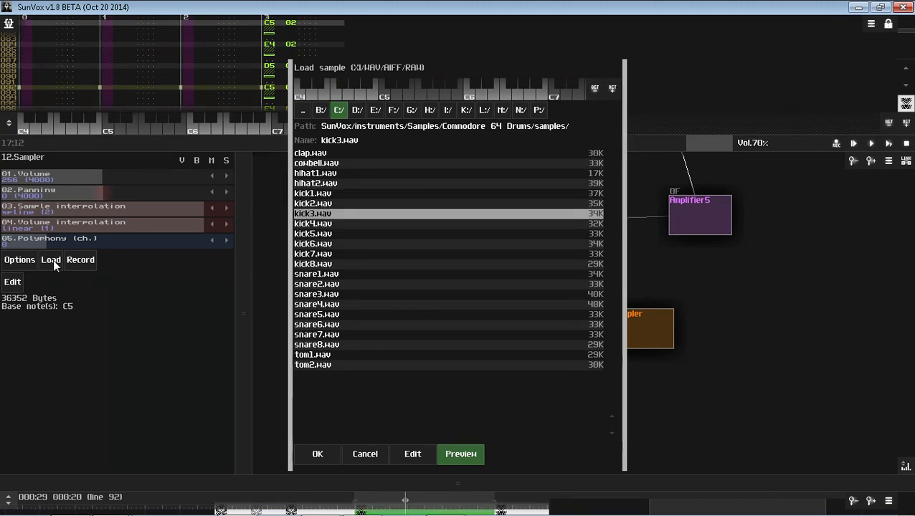
key("Return")
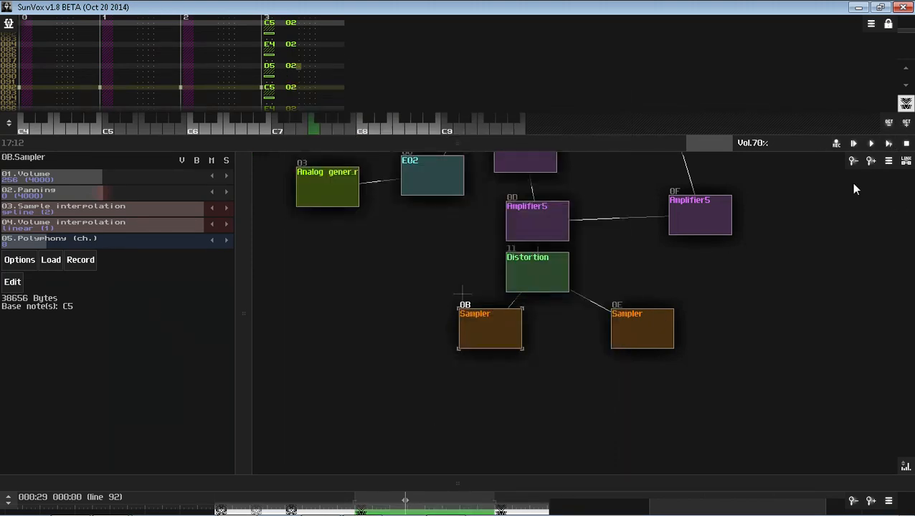
Step: Play the pattern, raise the system's headphone volume slightly and return from the Twitch chat window to SunVox
left_click(854, 144)
left_click_drag(638, 157, 713, 233)
left_click(824, 502)
left_click(817, 448)
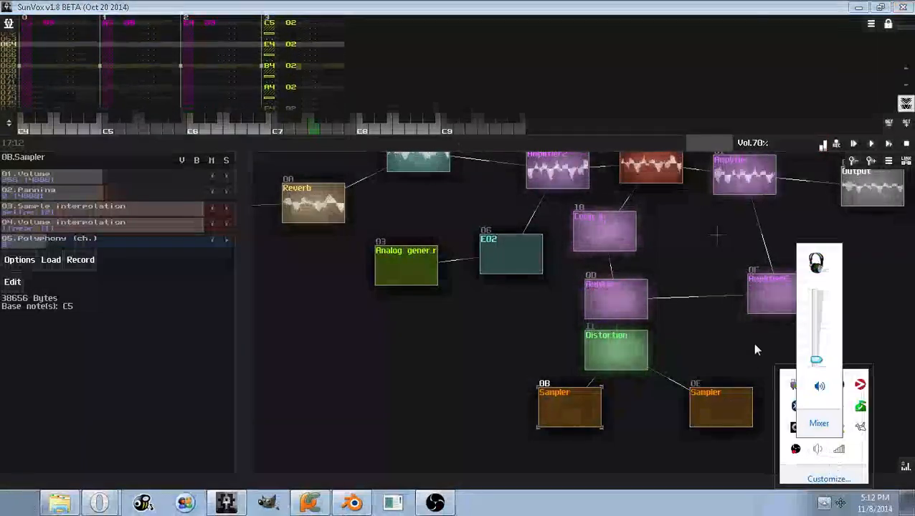
left_click_drag(816, 360, 818, 354)
left_click(726, 347)
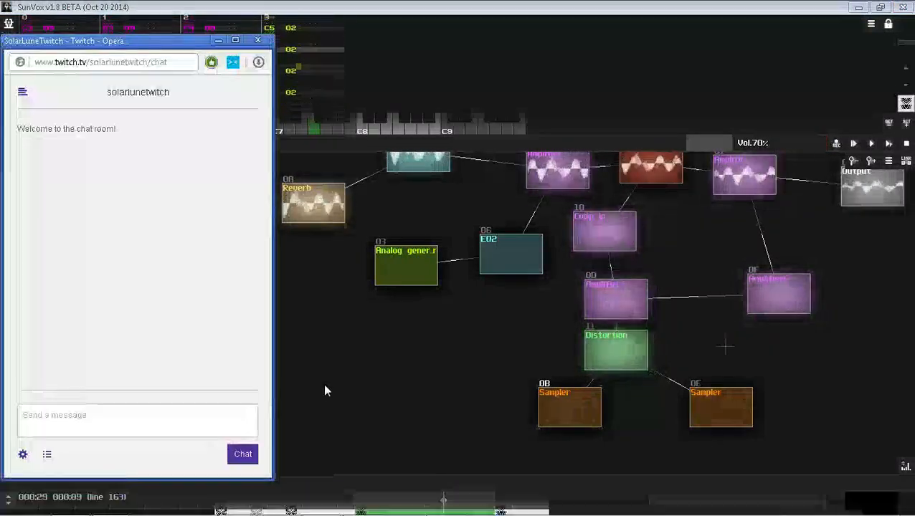
left_click(324, 384)
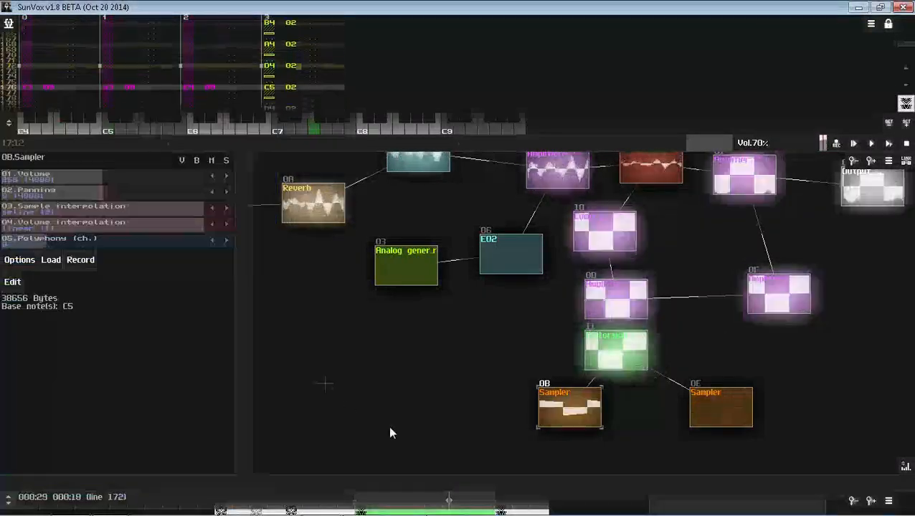
Step: Place Amplifier 0F directly below Amplifier 01 and set its volume to 157
left_click_drag(781, 362, 725, 361)
left_click_drag(670, 249, 659, 325)
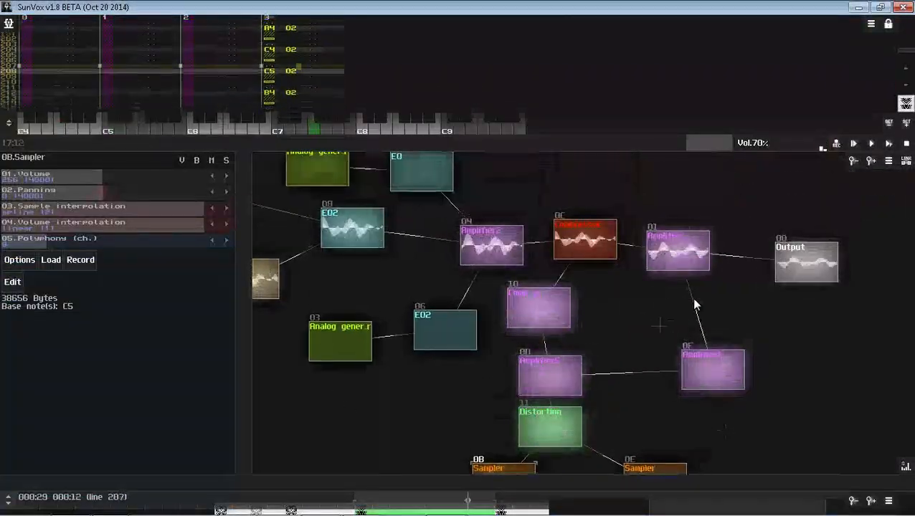
scroll(760, 153, "down", 1)
scroll(760, 153, "up", 1)
left_click_drag(668, 216, 786, 178)
left_click(795, 305)
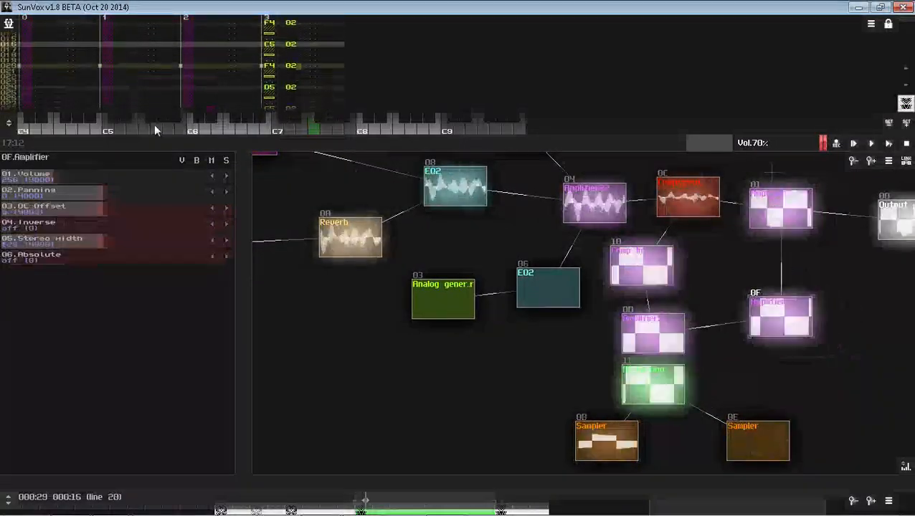
left_click(71, 177)
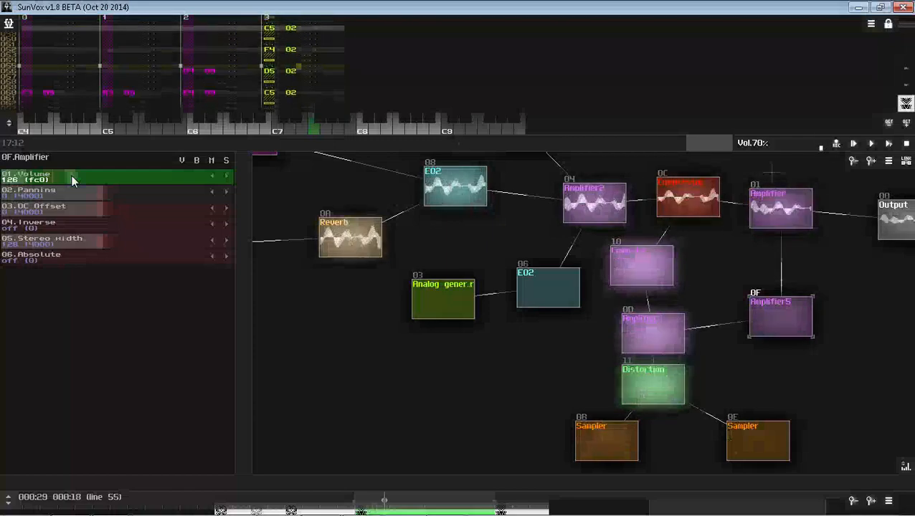
left_click_drag(72, 175, 79, 176)
Step: Bypass Compressor 0C and switch it back on to compare the mix with and without it
left_click_drag(542, 238, 556, 320)
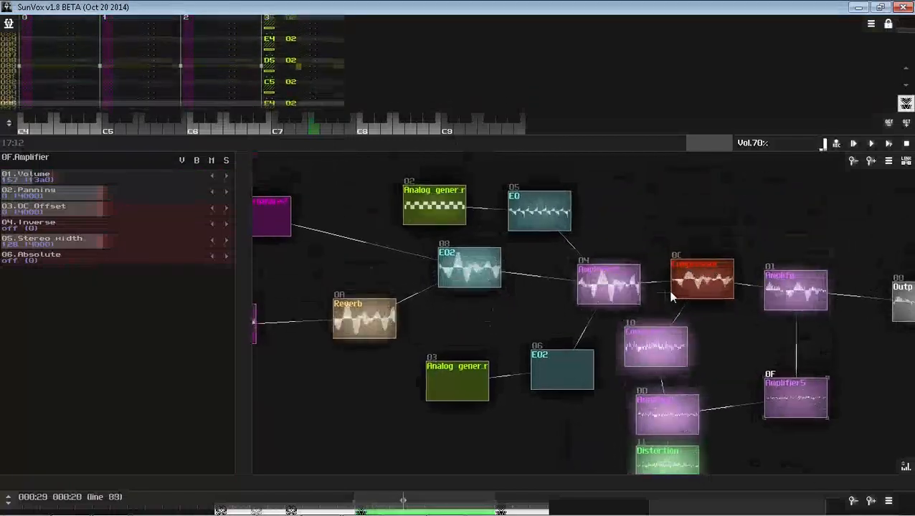
left_click(673, 296)
left_click(197, 159)
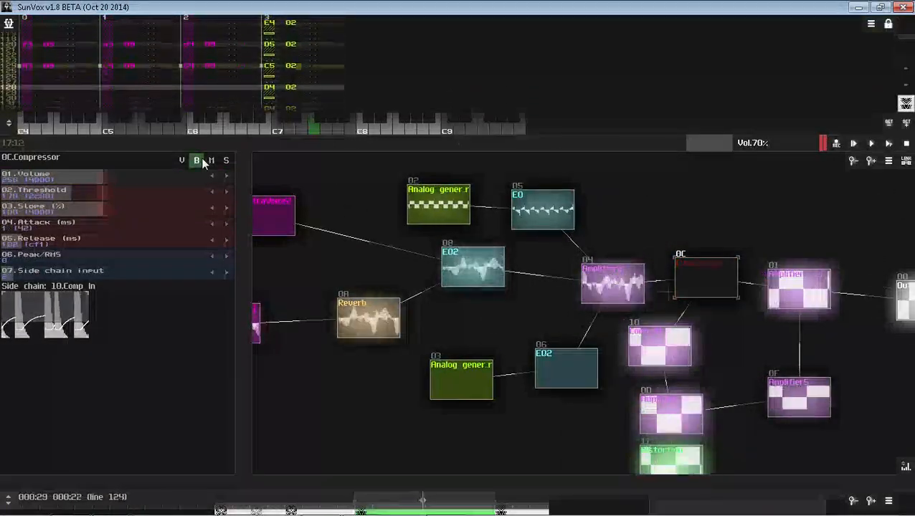
left_click(197, 160)
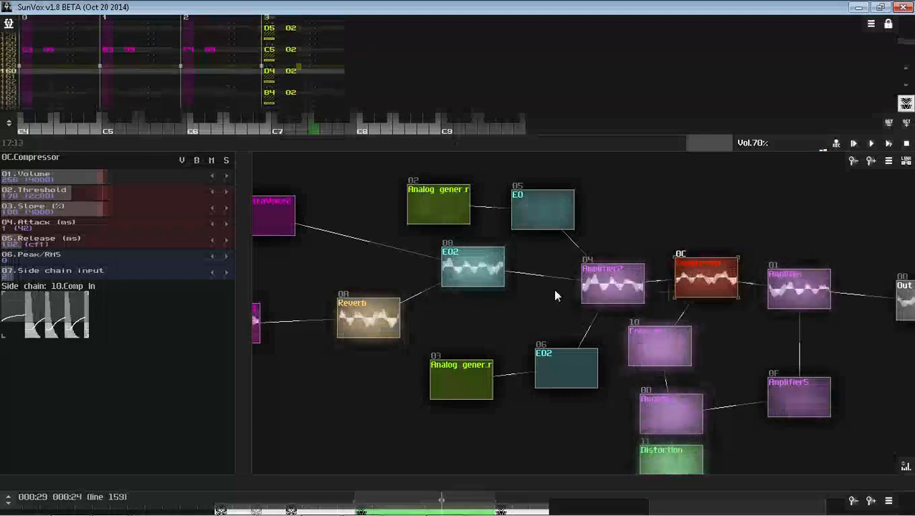
Step: Disconnect Comp In from the Compressor's side chain and reconnect it to compare the sound
left_click(663, 346)
left_click_drag(663, 345, 692, 291)
left_click(690, 290)
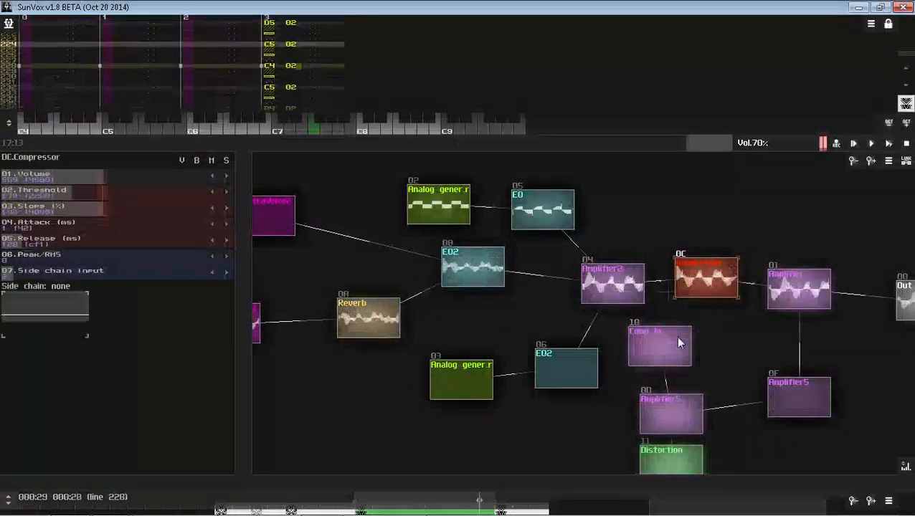
left_click_drag(680, 343, 706, 276)
left_click(707, 275)
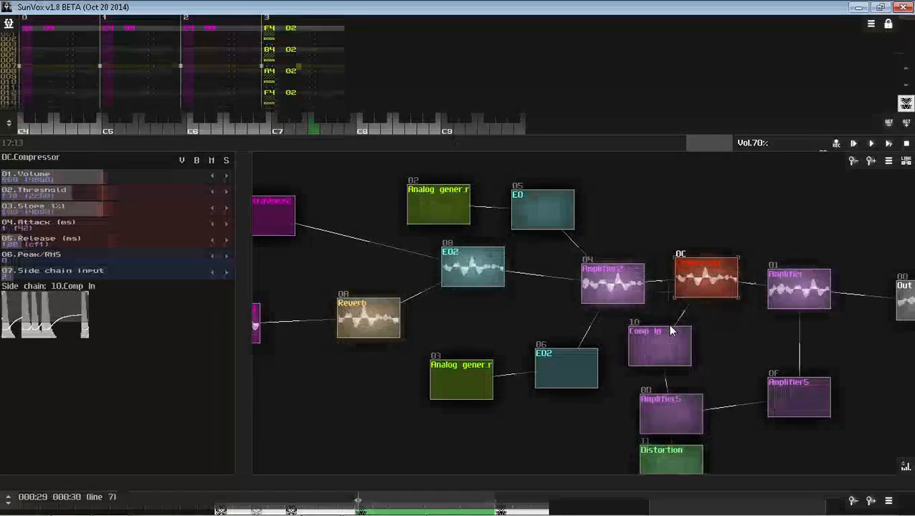
Step: Open the Kicks folder of the ChipDrums WAV Pack in the sample browser for Sampler 0B
left_click_drag(734, 347, 717, 256)
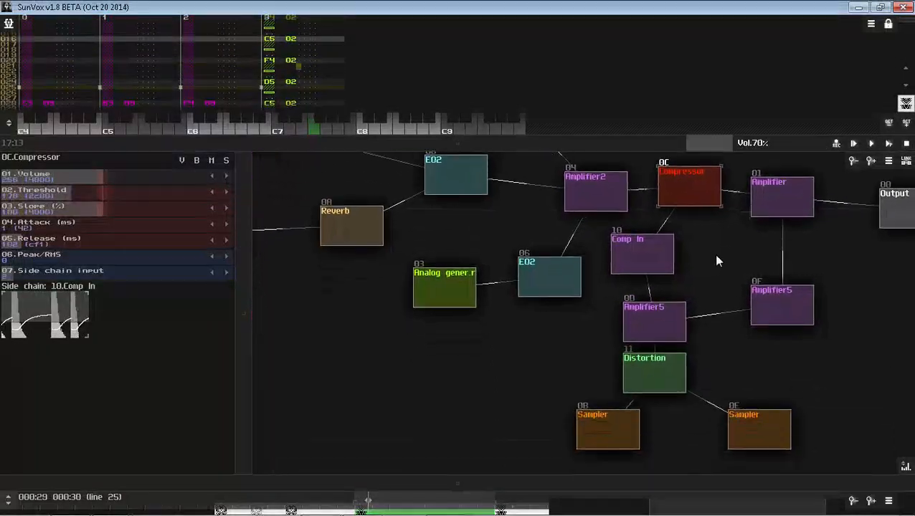
left_click(665, 371)
left_click(608, 429)
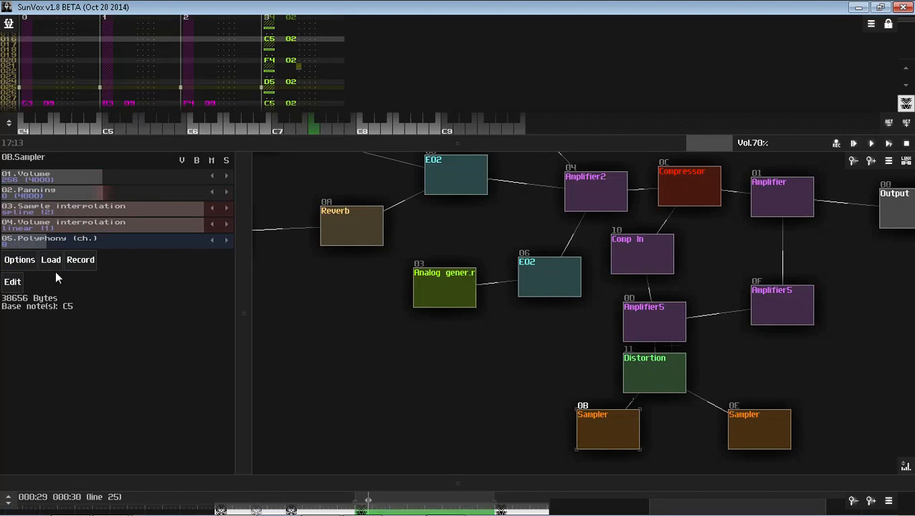
left_click(51, 260)
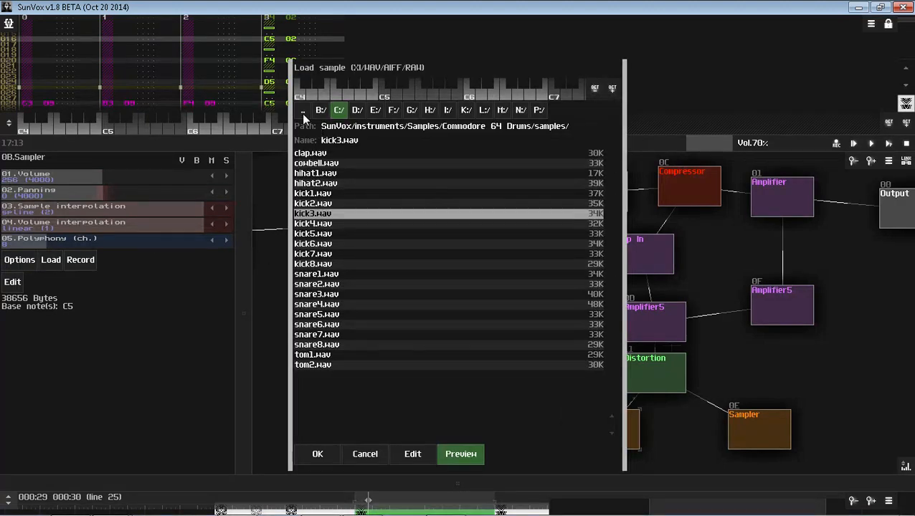
left_click(302, 114)
left_click(302, 114)
scroll(373, 219, "down", 2)
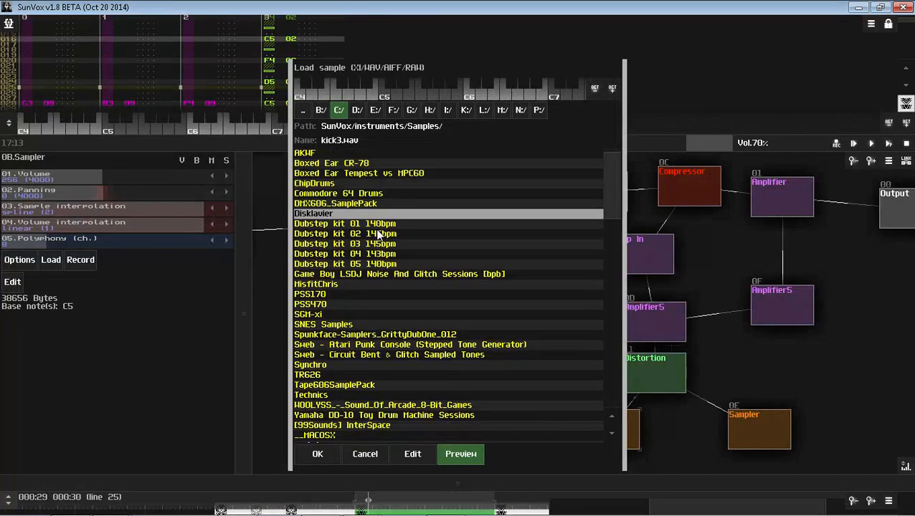
scroll(362, 176, "up", 1)
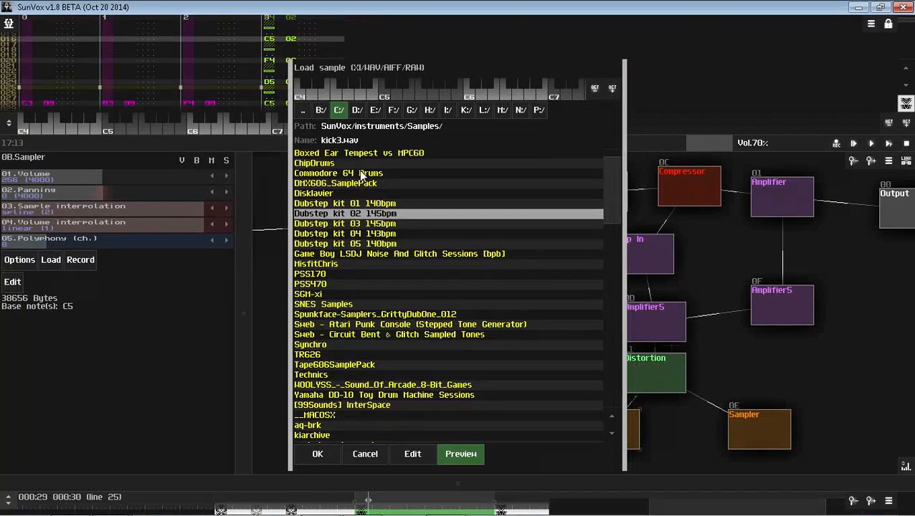
left_click(360, 164)
left_click(319, 153)
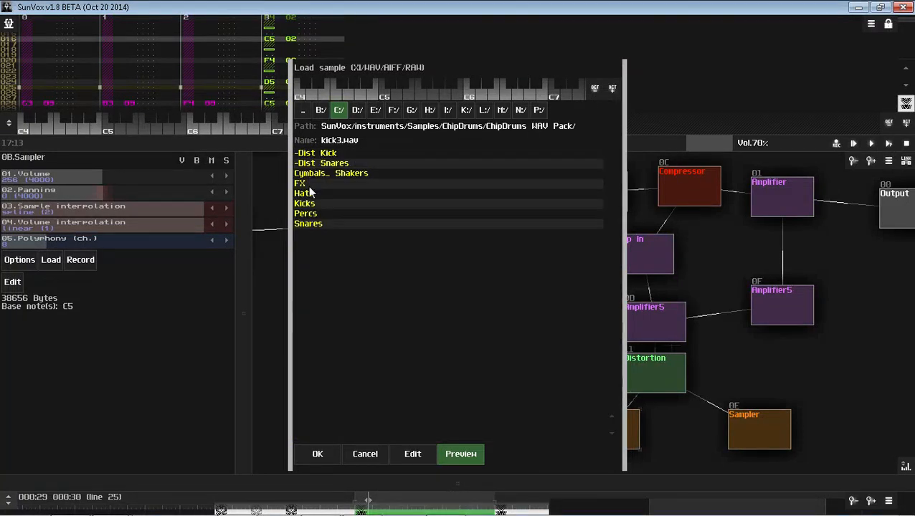
left_click(306, 206)
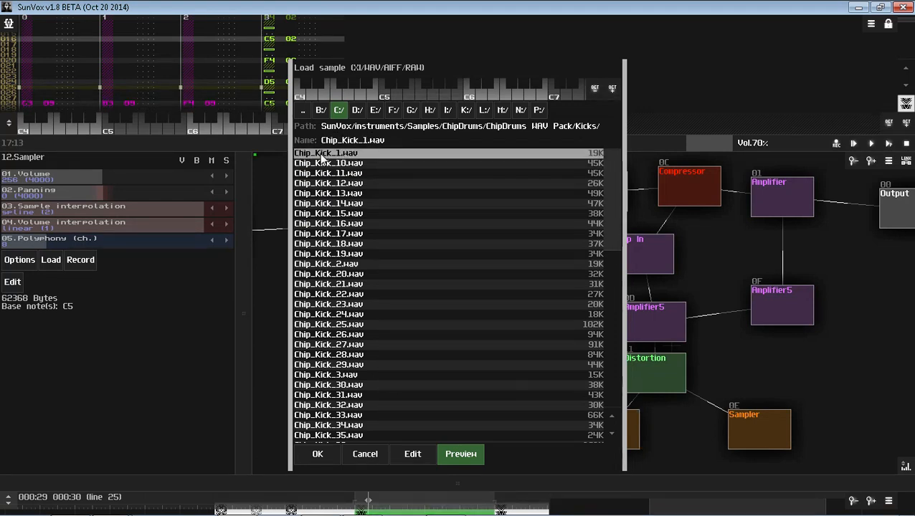
Step: Audition several Chip_Kick samples from the Kicks folder, load one into Sampler 0B and play the song with it
left_click(333, 194)
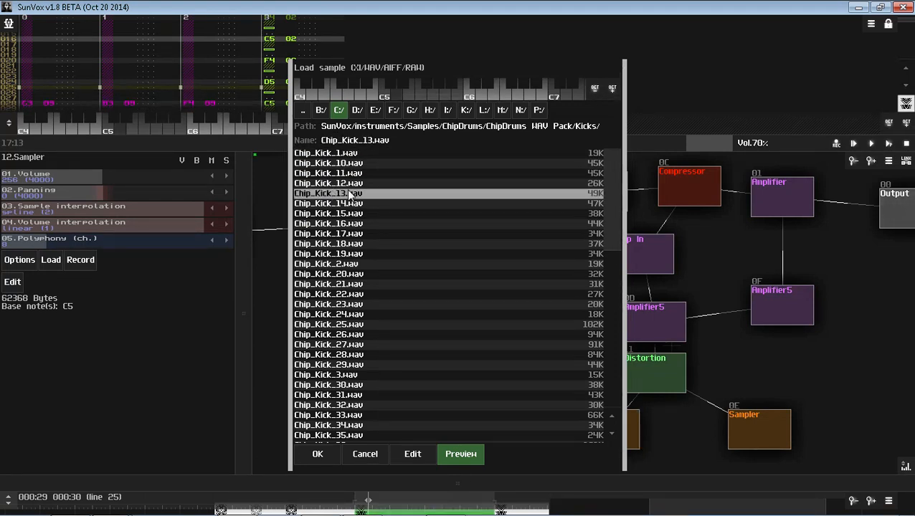
left_click(343, 214)
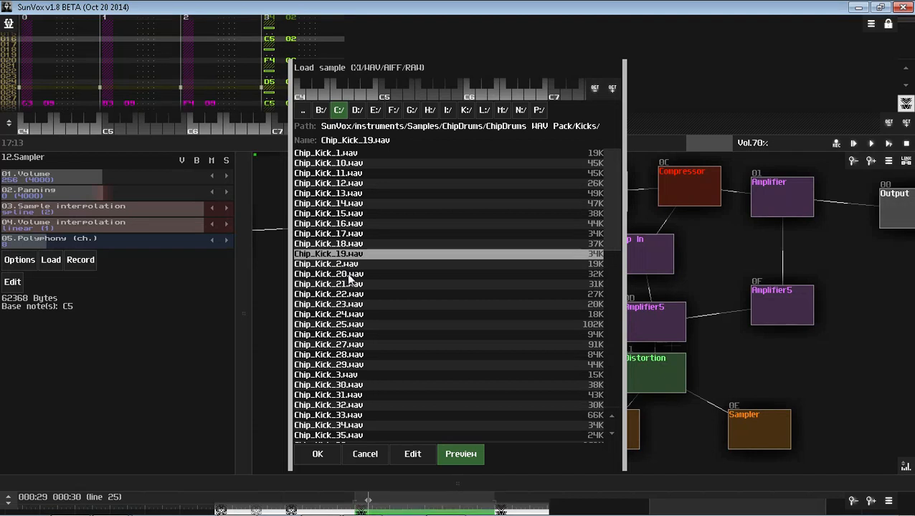
left_click(347, 374)
left_click(357, 356)
key("Return")
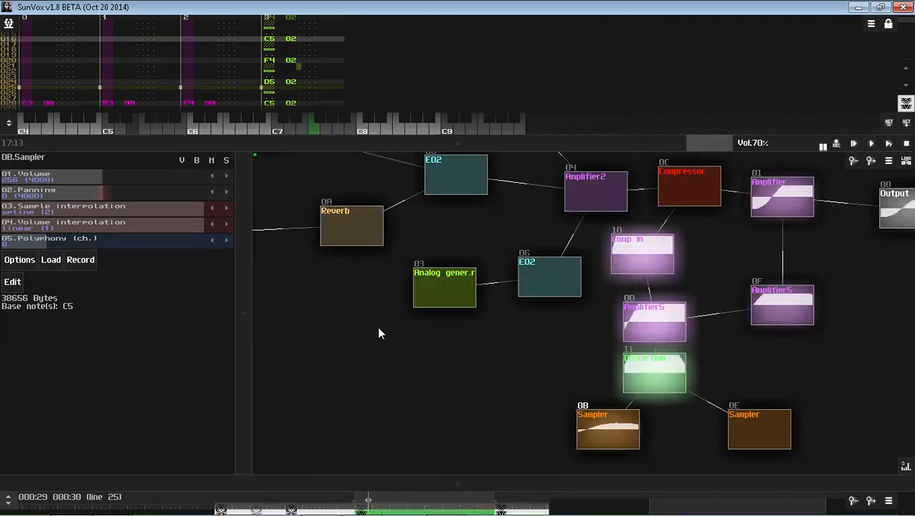
left_click(889, 146)
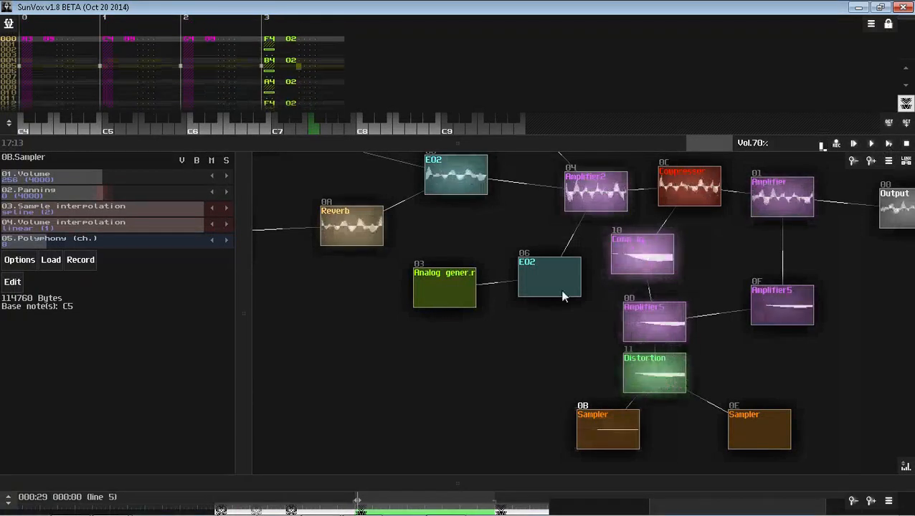
Step: Enlarge the timeline and delete the second run of four drum patterns
left_click_drag(514, 474, 513, 249)
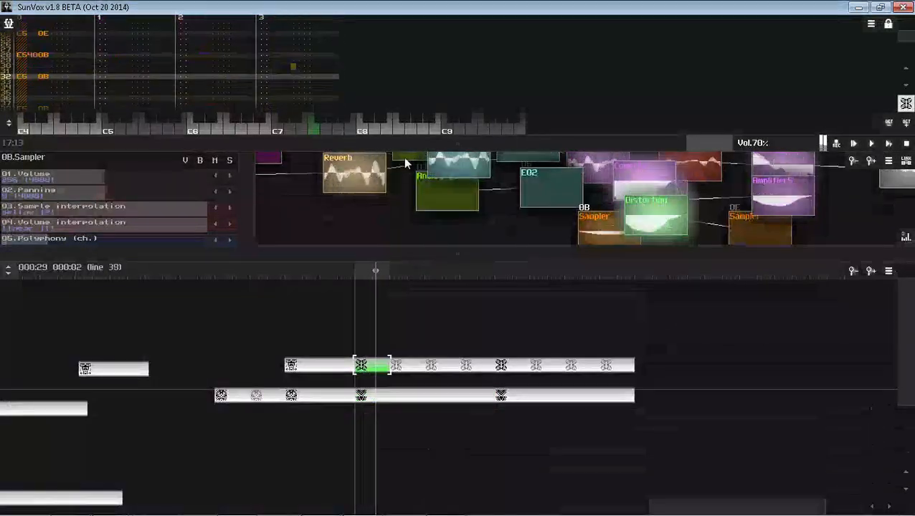
left_click_drag(405, 143, 395, 253)
left_click_drag(388, 317, 421, 311)
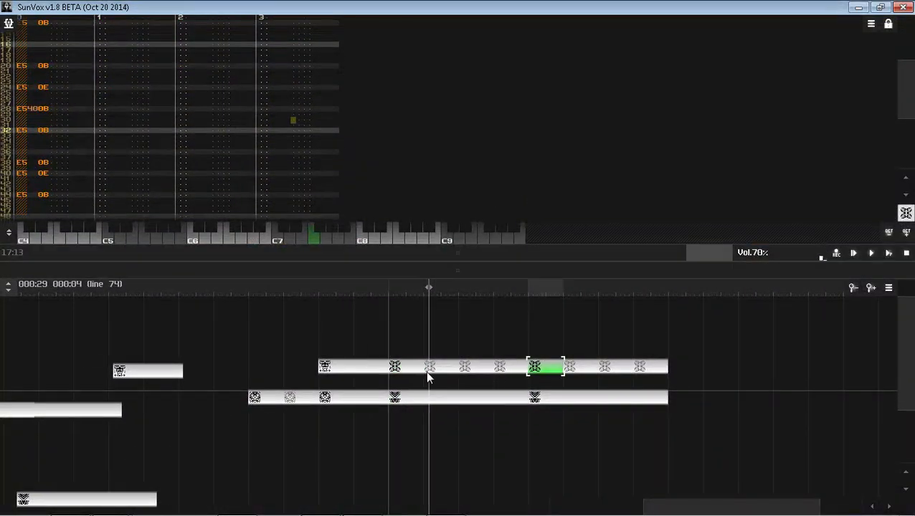
left_click(542, 366)
key("Delete")
key("Return")
Step: Delete the three remaining drum pattern clones that follow the original drum pattern
left_click(509, 367)
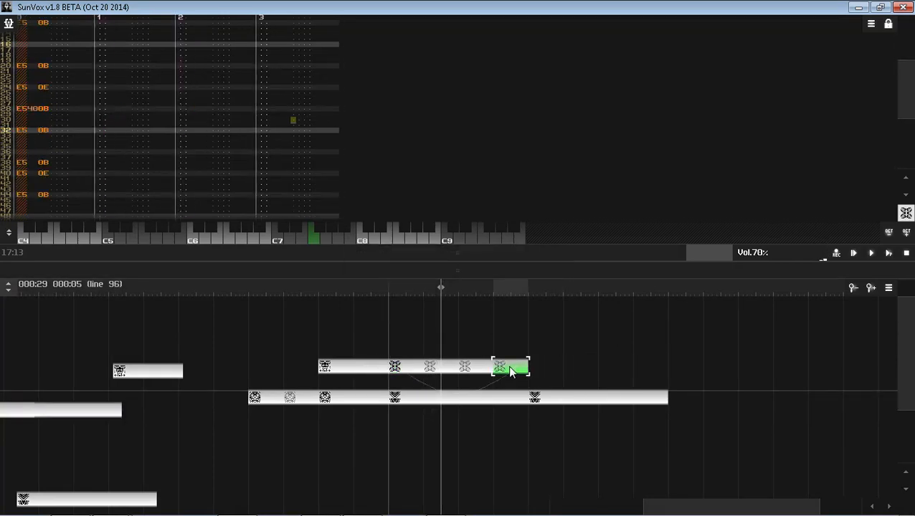
key("Delete")
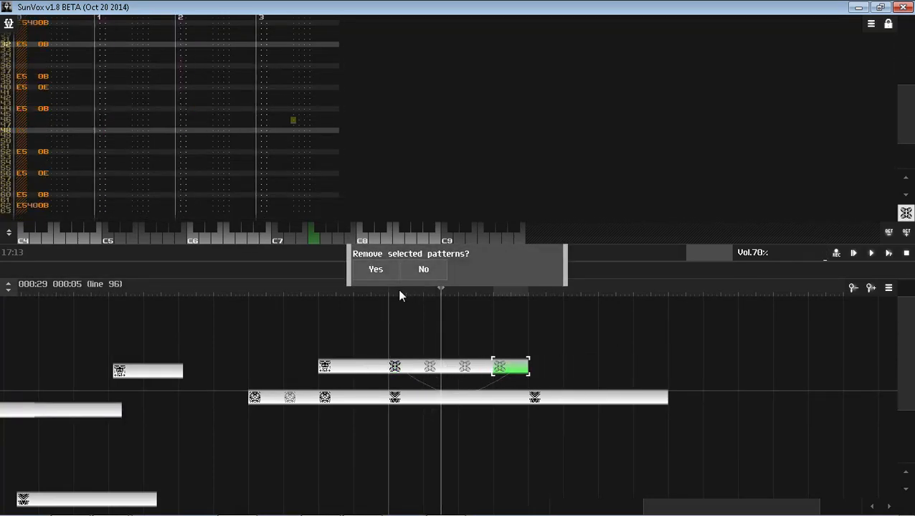
key("Return")
left_click(466, 365)
key("Delete")
key("Return")
left_click(442, 369)
key("Delete")
key("Return")
Step: Expand the remaining drum pattern to double its length and play it back
left_click(406, 368)
right_click(181, 137)
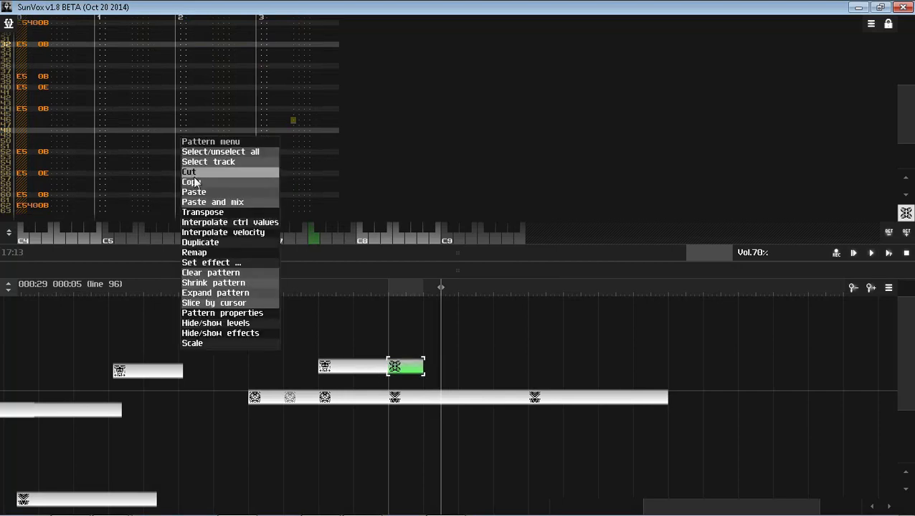
left_click(213, 293)
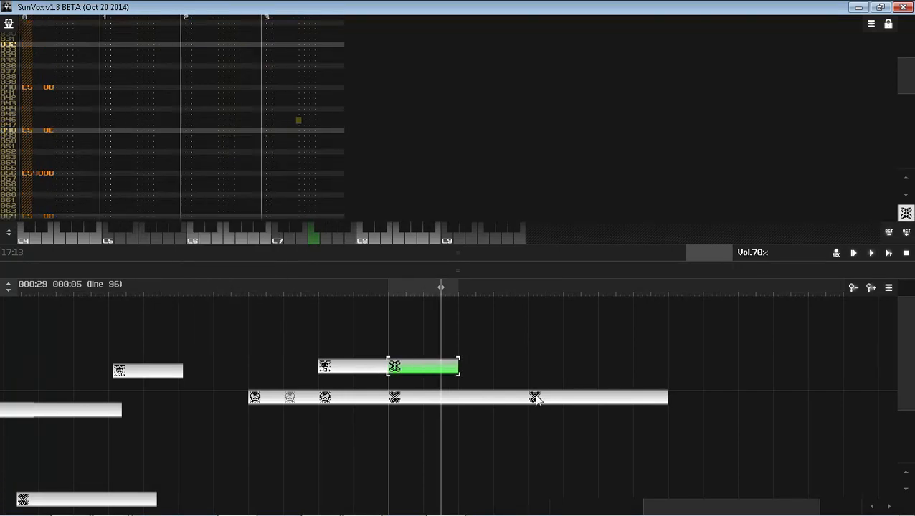
left_click(888, 254)
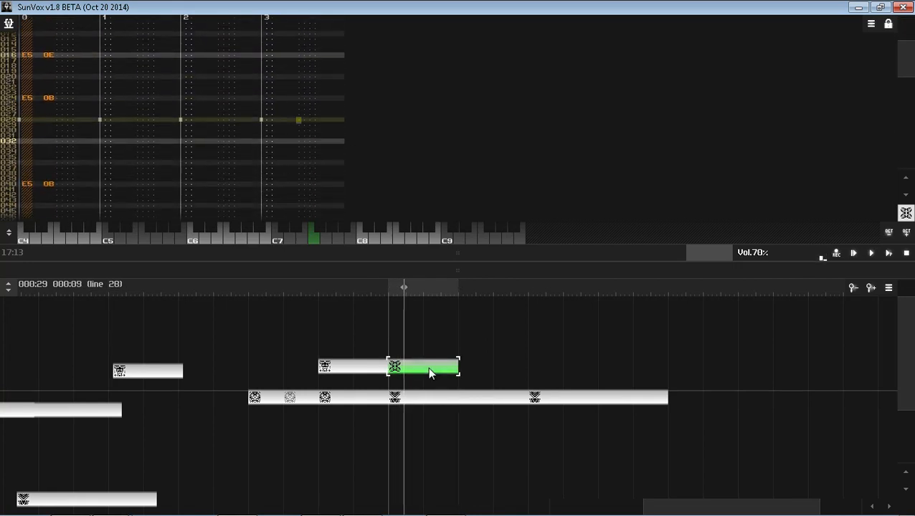
Step: Clear the velocity of the Sampler 0B note on line 124, and undo the removal of the line 120 note
left_click(137, 107)
left_click(51, 27)
left_click(51, 103)
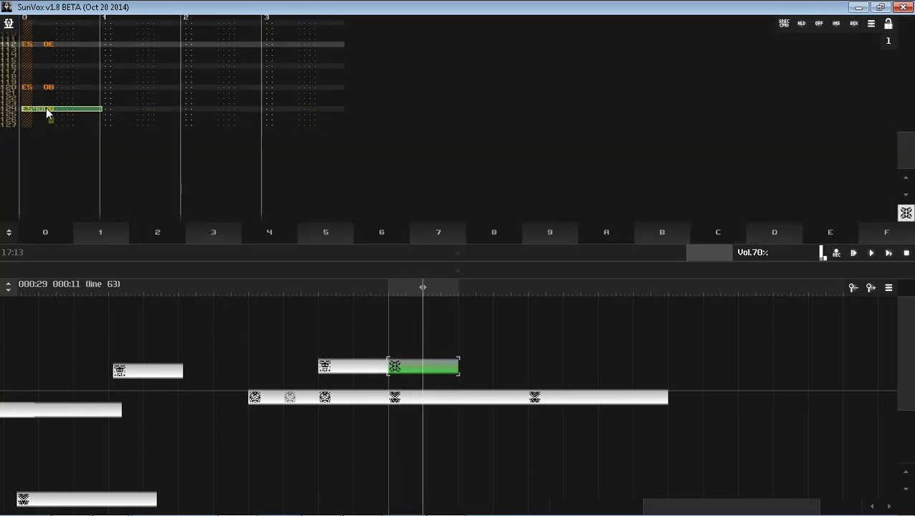
left_click(46, 108)
key("Delete")
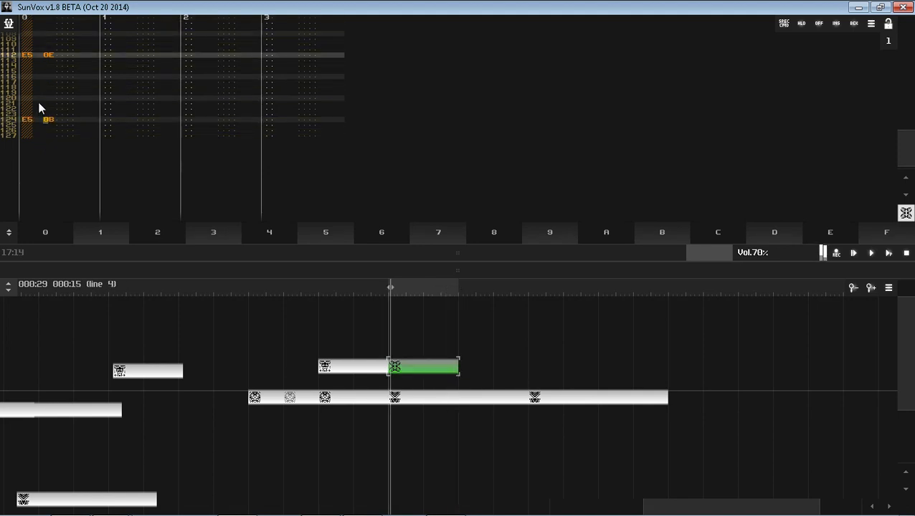
key("ctrl+z")
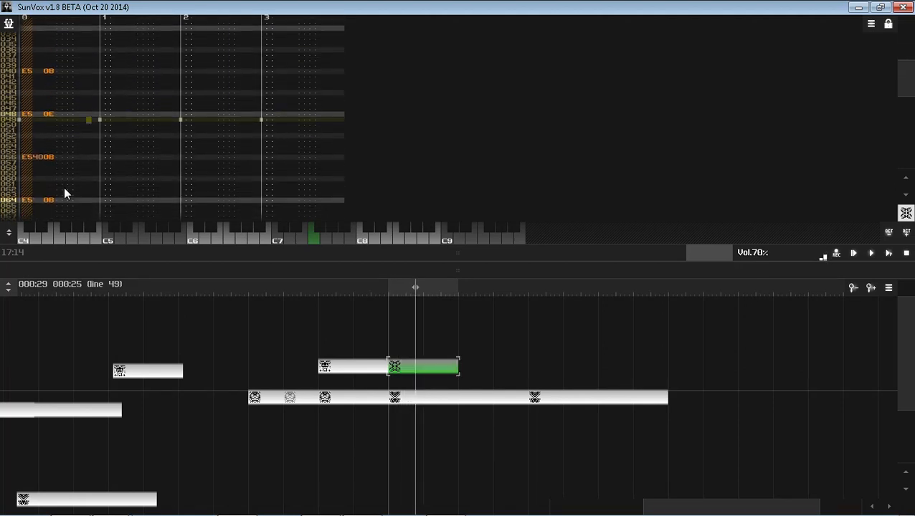
Step: Delete the Sampler 0B note on line 64 of the expanded drum pattern
key("space")
left_click(51, 123)
key("Delete")
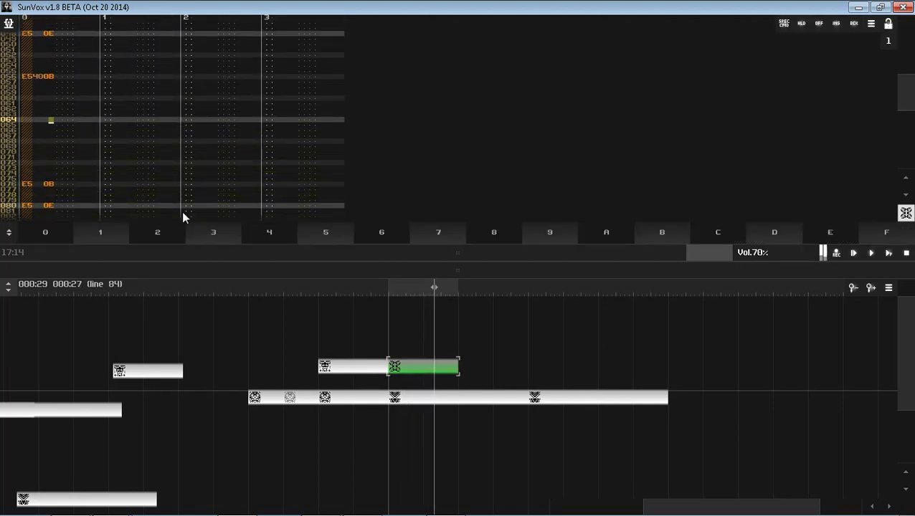
key("space")
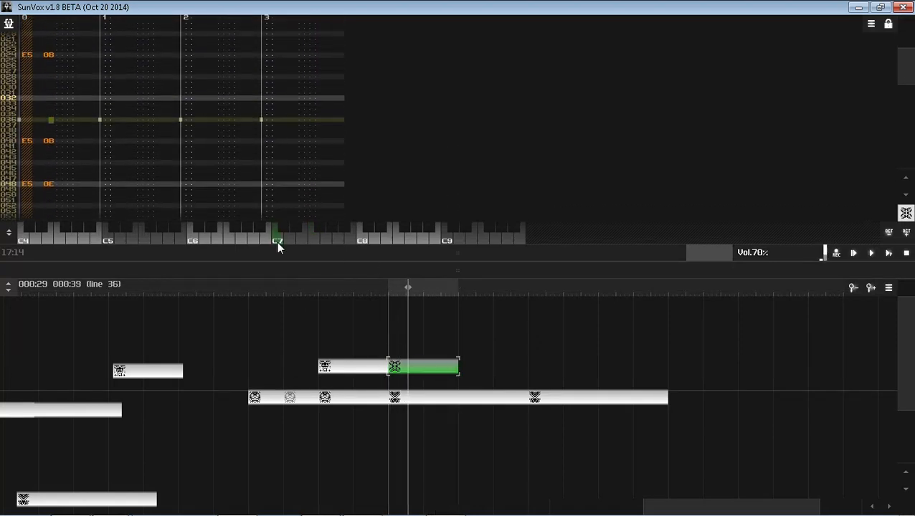
key("space")
key("space")
Step: Enlarge the module view and align Comp In directly above Amplifier 0D
left_click_drag(379, 255, 373, 112)
left_click_drag(605, 284, 586, 330)
left_click(645, 262)
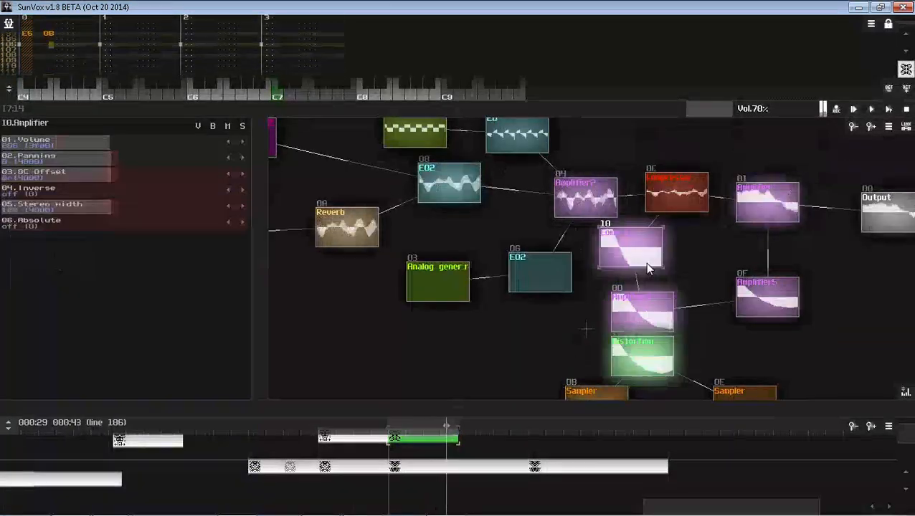
left_click_drag(646, 267, 658, 267)
Step: Set Comp In's volume to 376 and the Compressor's threshold to 210
left_click(742, 287)
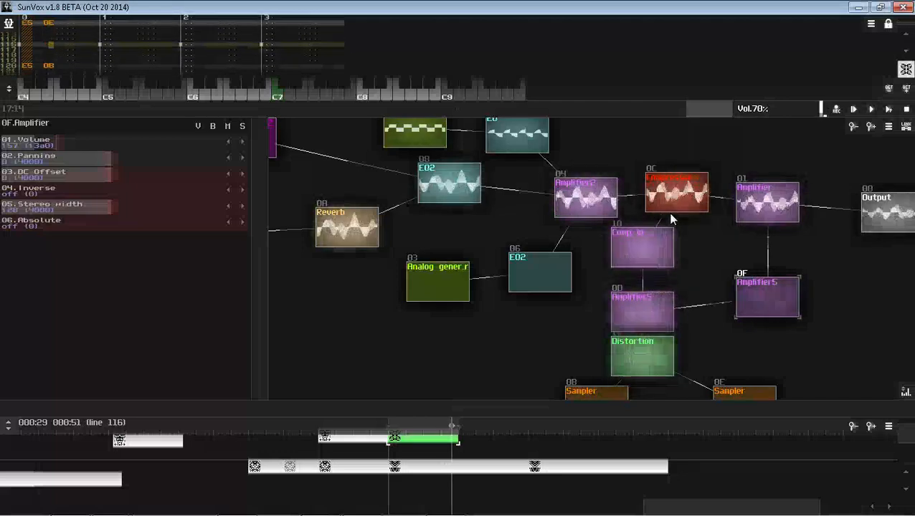
mouse_move(696, 184)
left_mouse_down()
mouse_move(685, 191)
mouse_move(693, 199)
left_mouse_up()
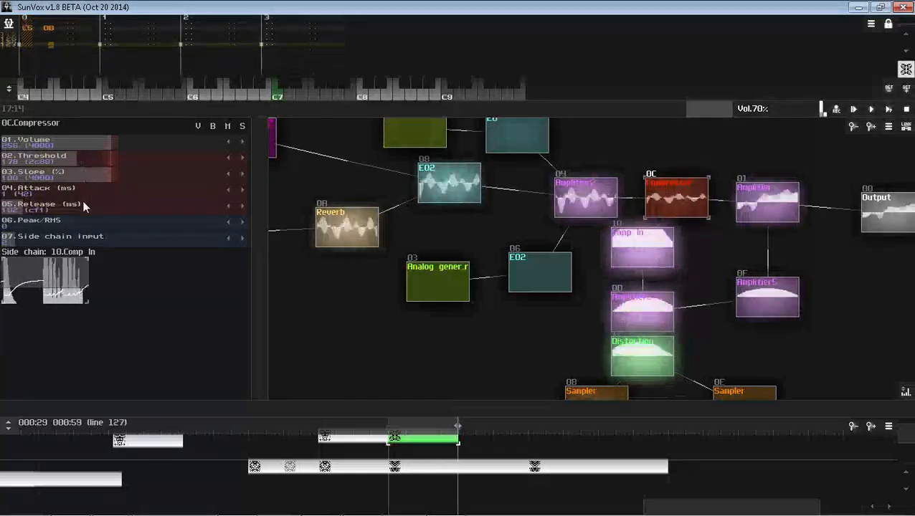
left_click_drag(97, 160, 153, 152)
left_click(619, 262)
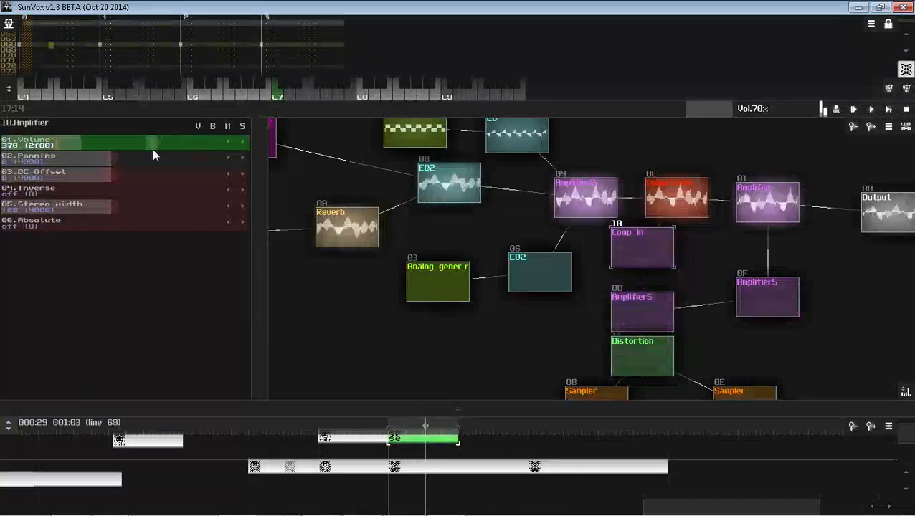
left_click_drag(681, 201, 669, 201)
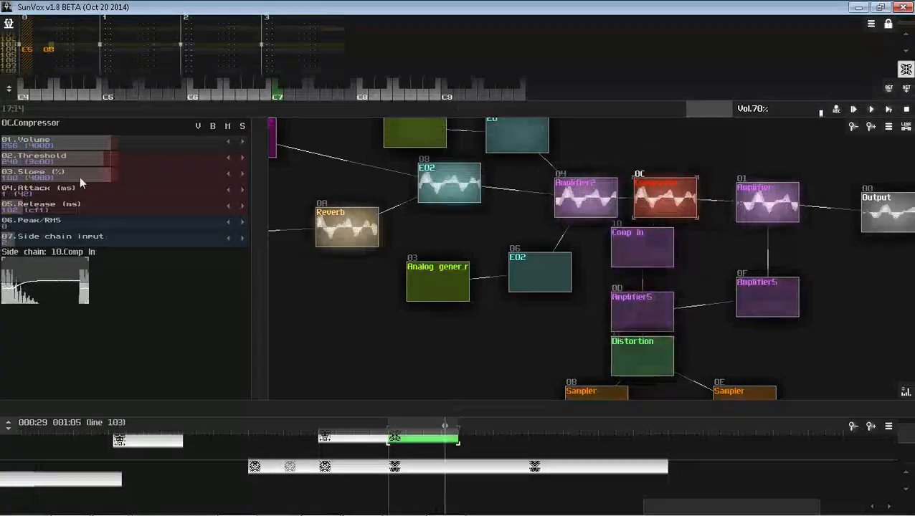
left_click_drag(89, 157, 101, 158)
Step: Save the song over BuyToday.sunvox and set the volume of Analog generator 02 to 26
key("ctrl+s")
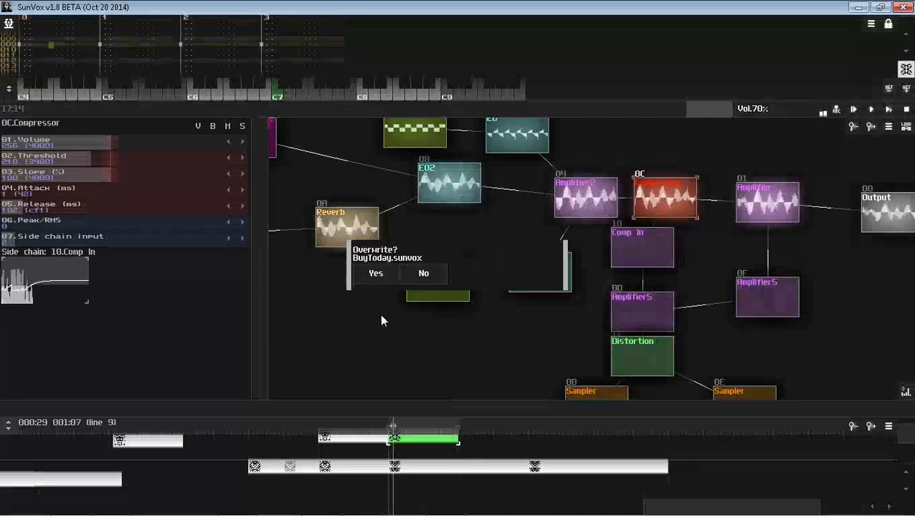
key("Return")
left_click_drag(423, 408, 443, 403)
left_click(420, 139)
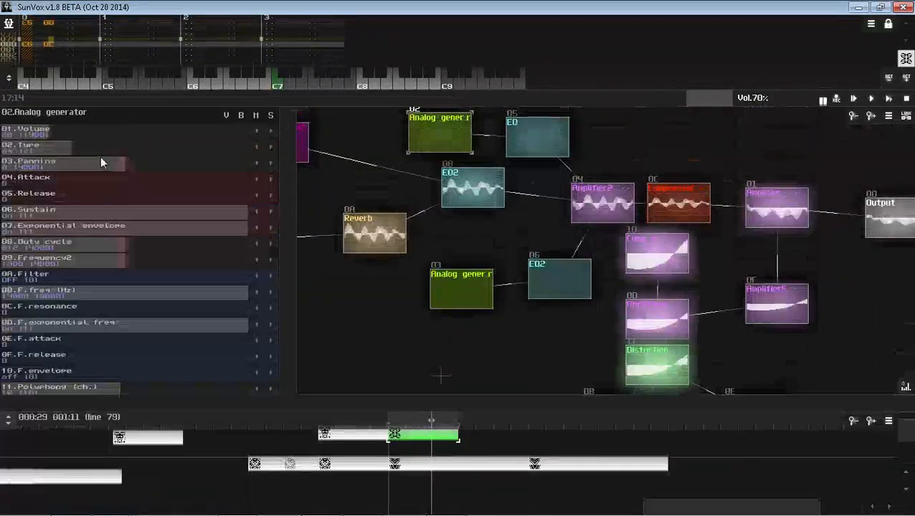
left_click_drag(104, 132, 86, 131)
Step: Adjust the system's headphone playback volume while the song plays
left_click(830, 507)
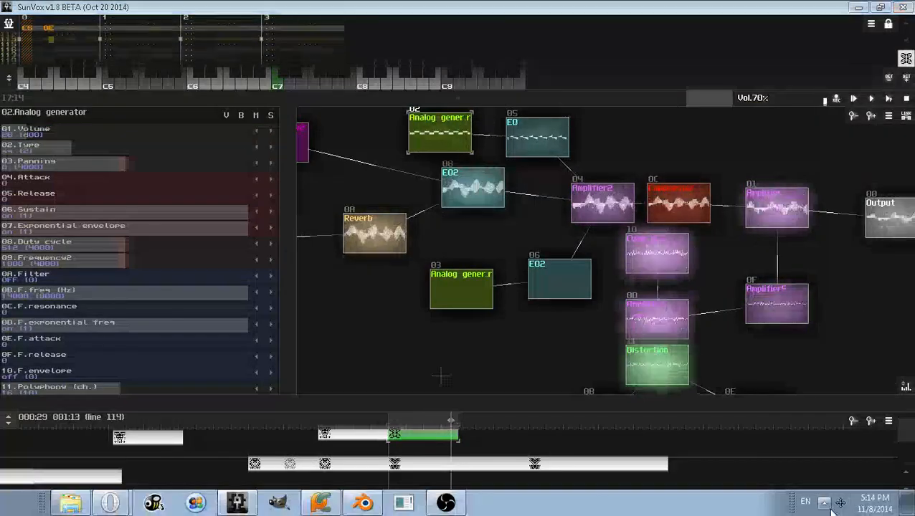
left_click(817, 449)
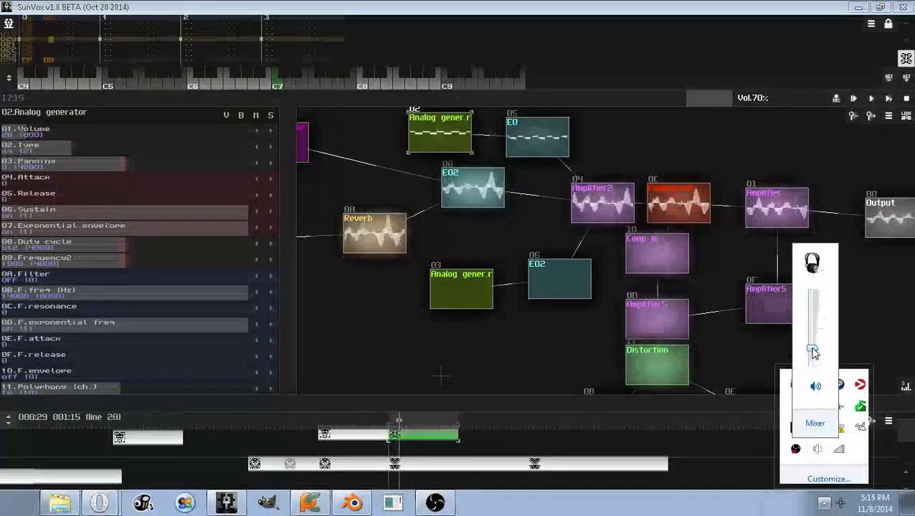
left_click(534, 403)
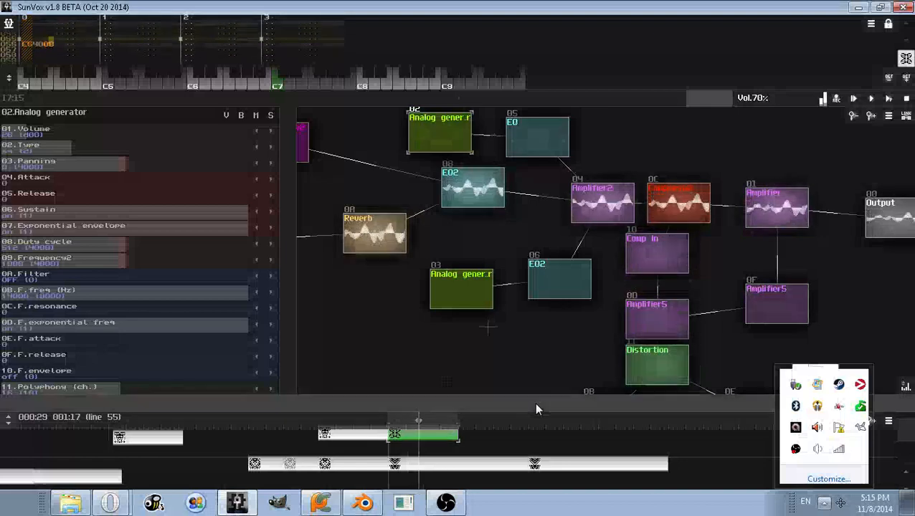
Step: Enlarge the timeline and clone the expanded drum pattern directly after the original
left_click_drag(534, 402, 541, 305)
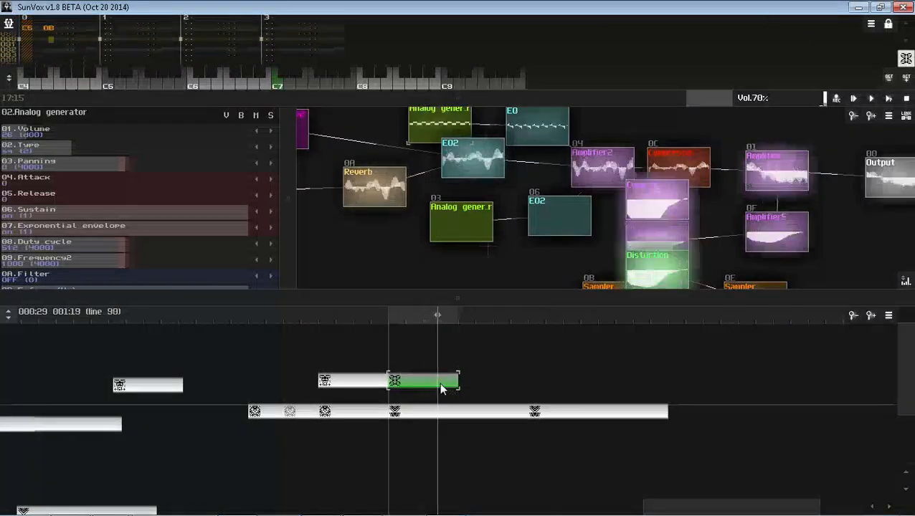
key("ctrl+d")
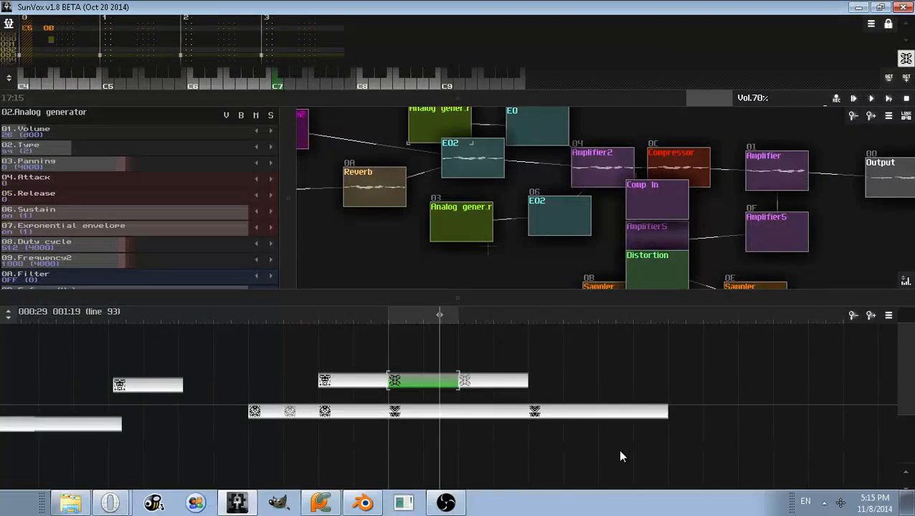
Step: Switch to Open Broadcaster Software, adjust the headphone volume and play the song briefly to check the stream's audio level
left_click(824, 503)
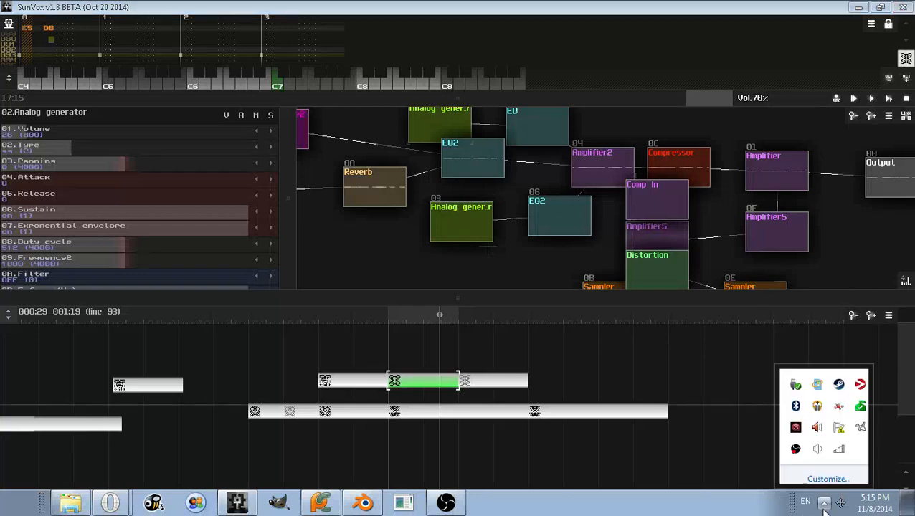
left_click(814, 449)
left_click(444, 505)
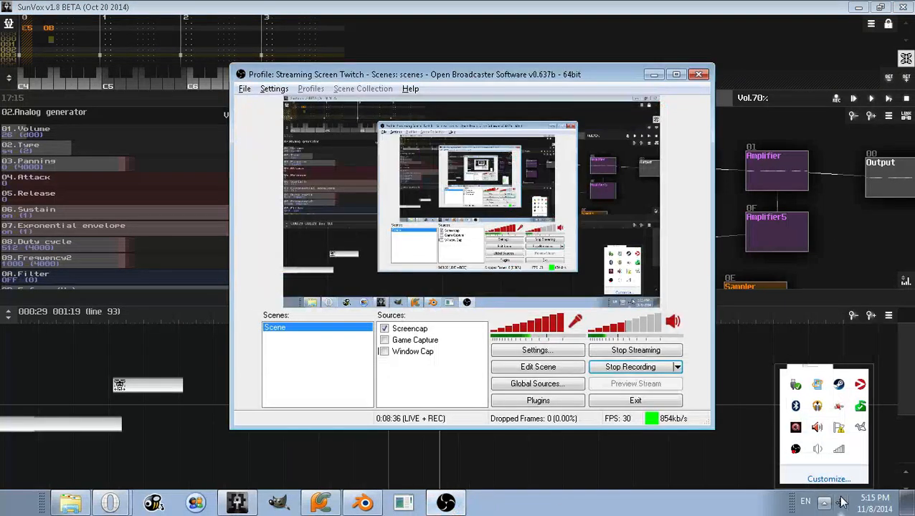
left_click(818, 450)
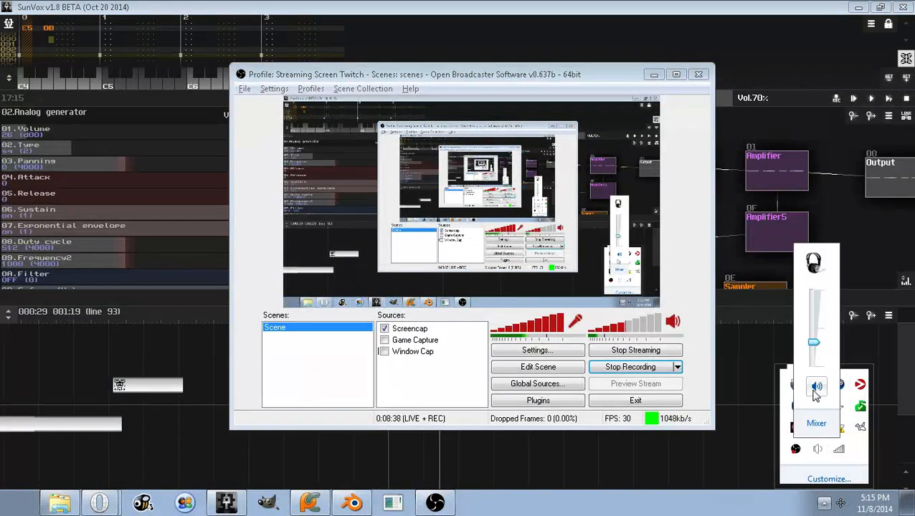
left_click(888, 98)
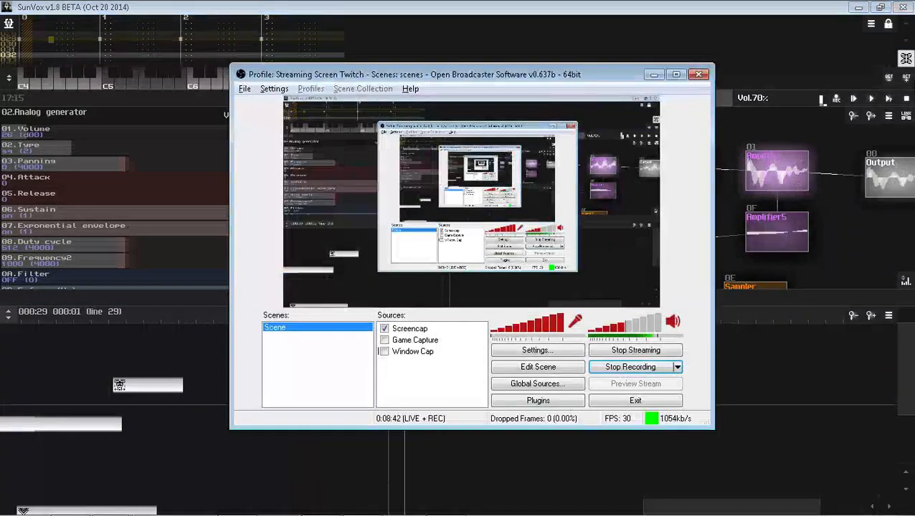
left_click(907, 98)
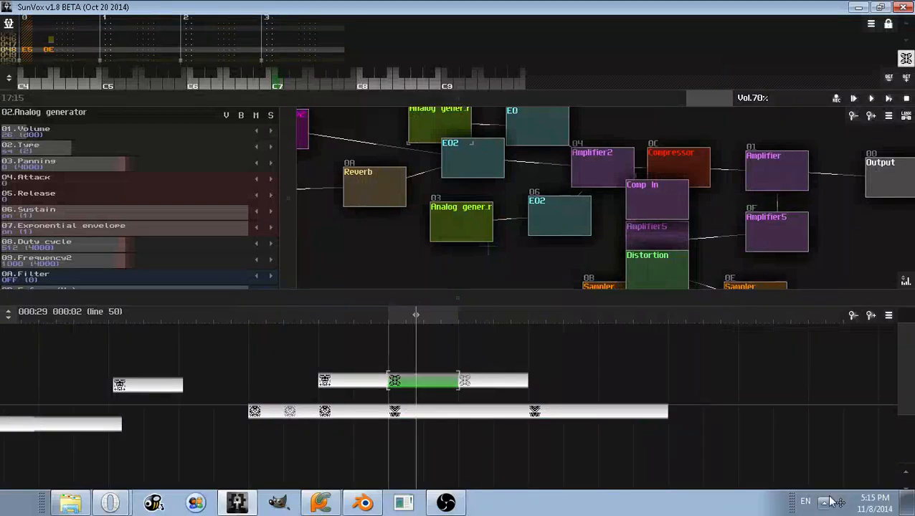
Step: Adjust the headphone volume and play the song with Open Broadcaster Software in front to check the stream's audio level
left_click(826, 503)
left_click(818, 450)
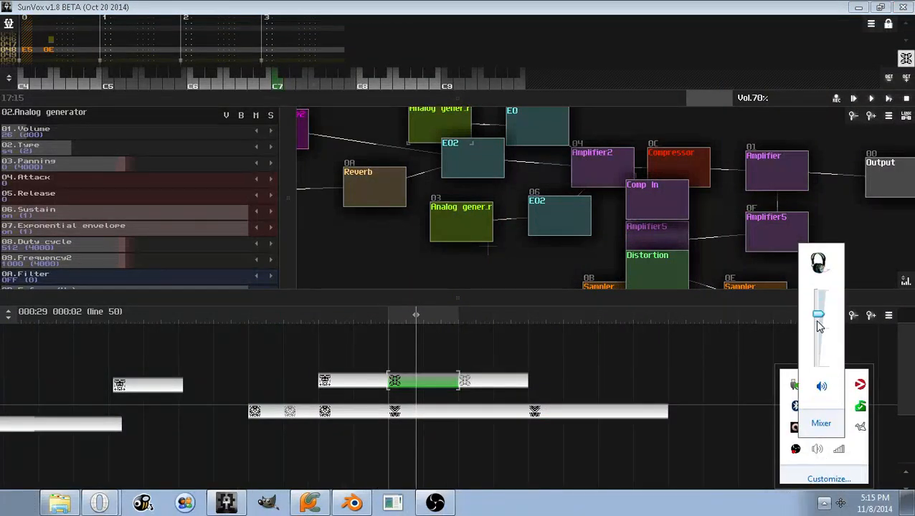
left_click(435, 504)
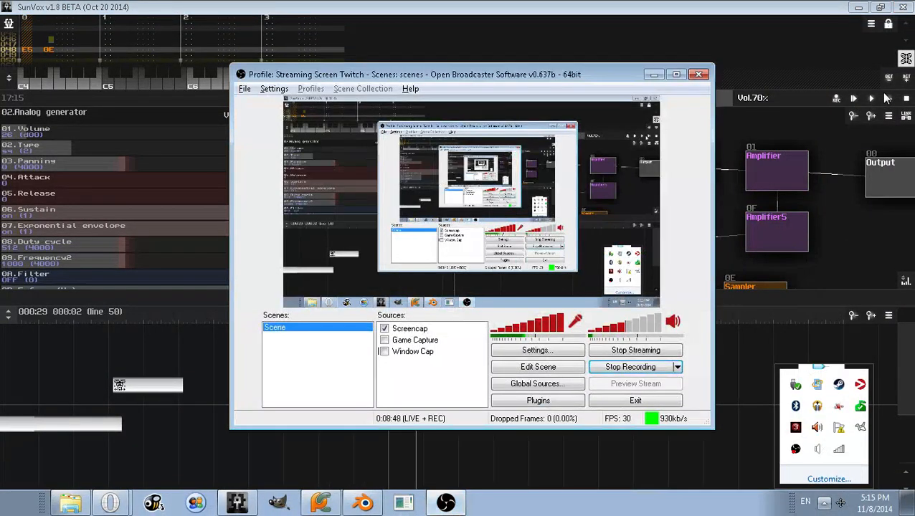
left_click(881, 112)
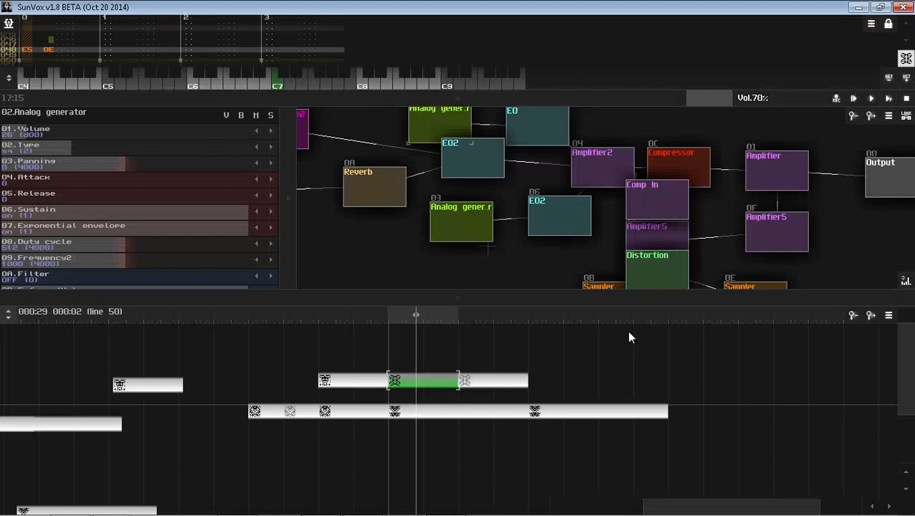
left_click(890, 100)
left_click(446, 504)
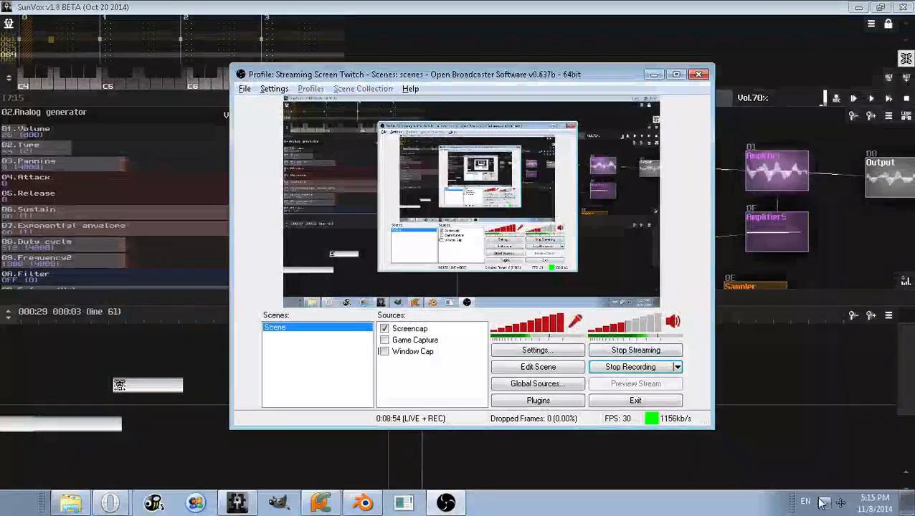
left_click(773, 325)
Step: Set the system's headphone playback volume close to its minimum while the song plays, and stop playback
left_click(824, 504)
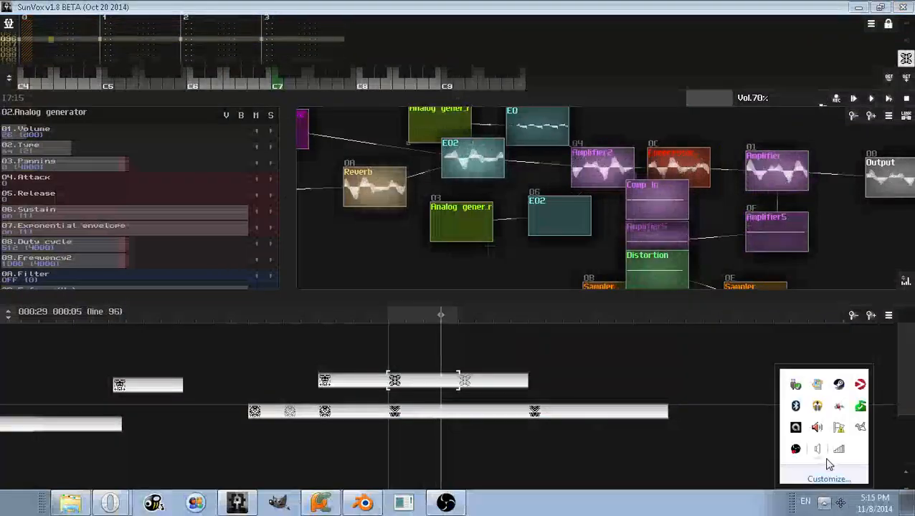
left_click(822, 386)
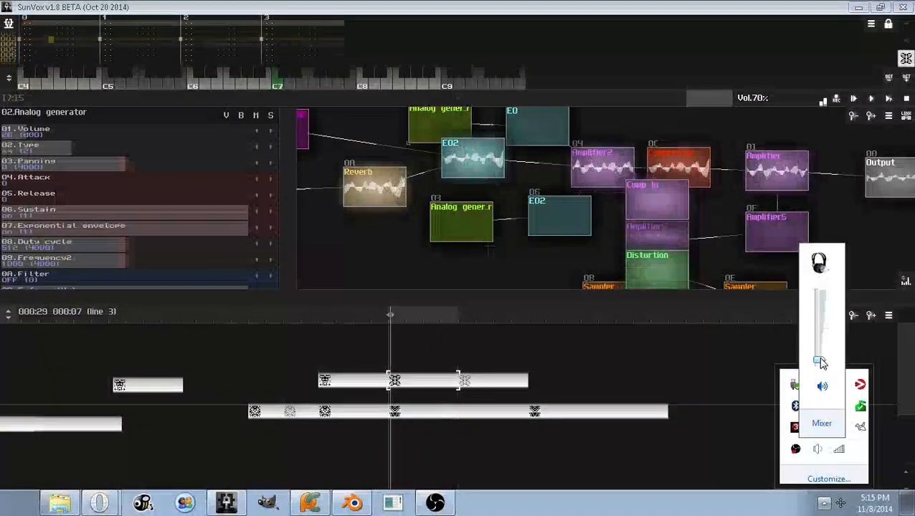
left_click_drag(822, 369, 821, 350)
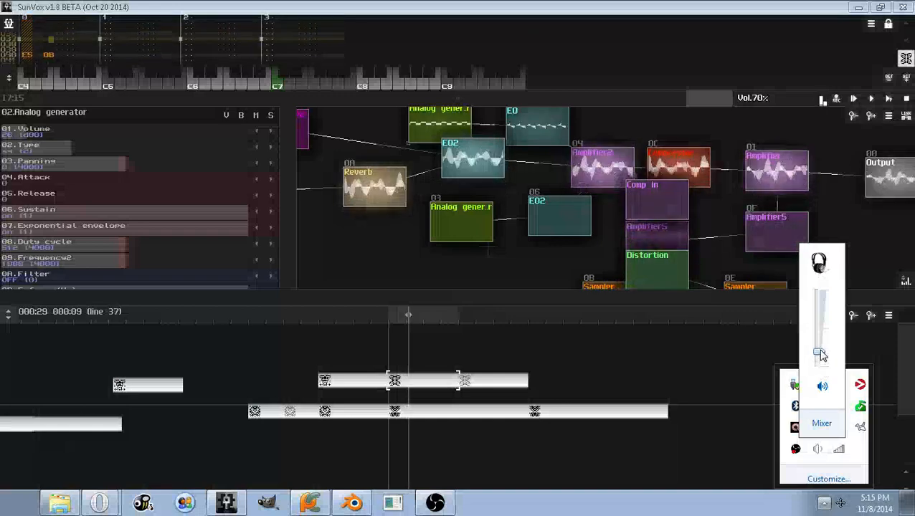
left_click(906, 100)
Step: Enlarge the pattern editor and timeline, and clone the drum pattern twice more to the end of the chord patterns
left_click_drag(647, 90, 634, 284)
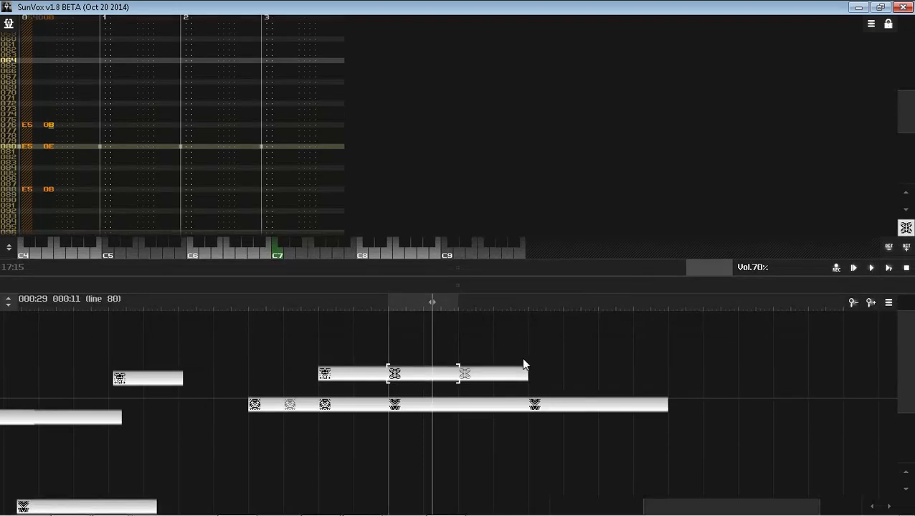
scroll(523, 359, "up", 3)
left_click_drag(583, 347, 512, 378)
scroll(512, 378, "up", 1)
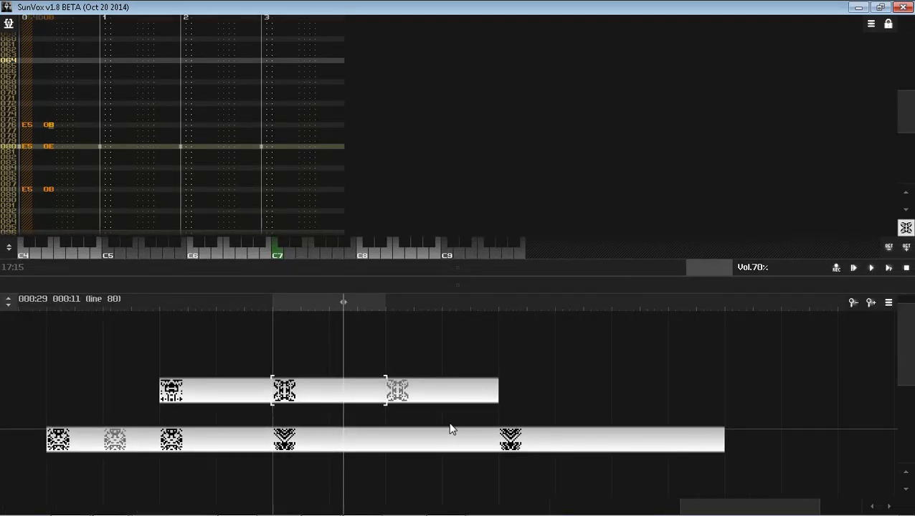
left_click(436, 437)
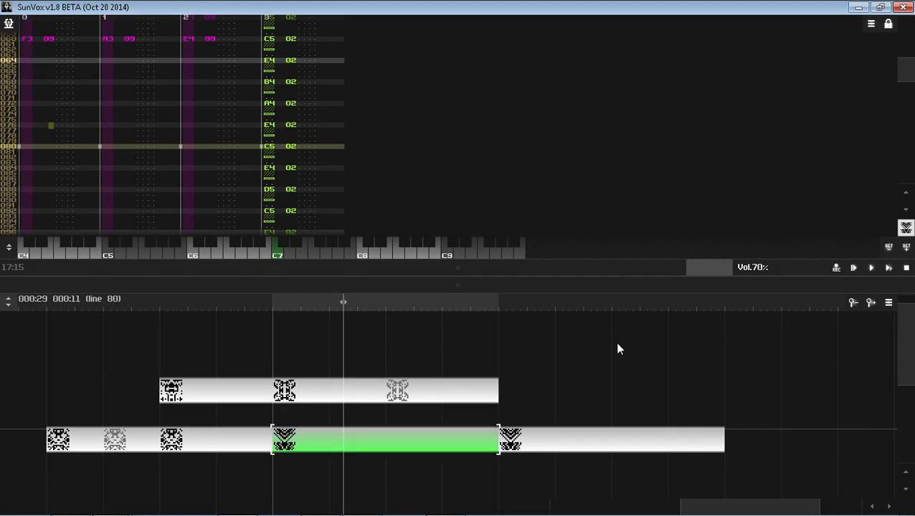
left_click(472, 382)
key("ctrl+d")
key("ctrl+d")
Step: Clear the track 3 melody from the chord pattern beneath the first expanded drum pattern and play it back
left_click(445, 440)
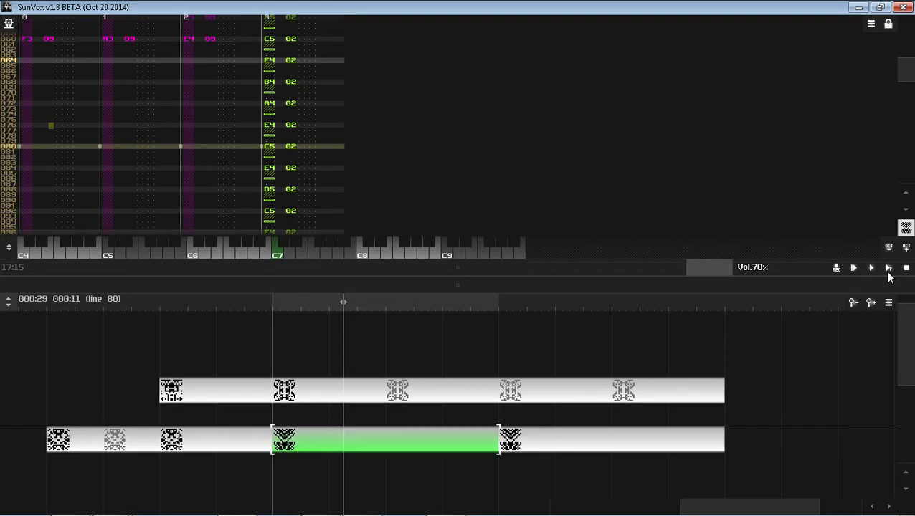
left_click(889, 270)
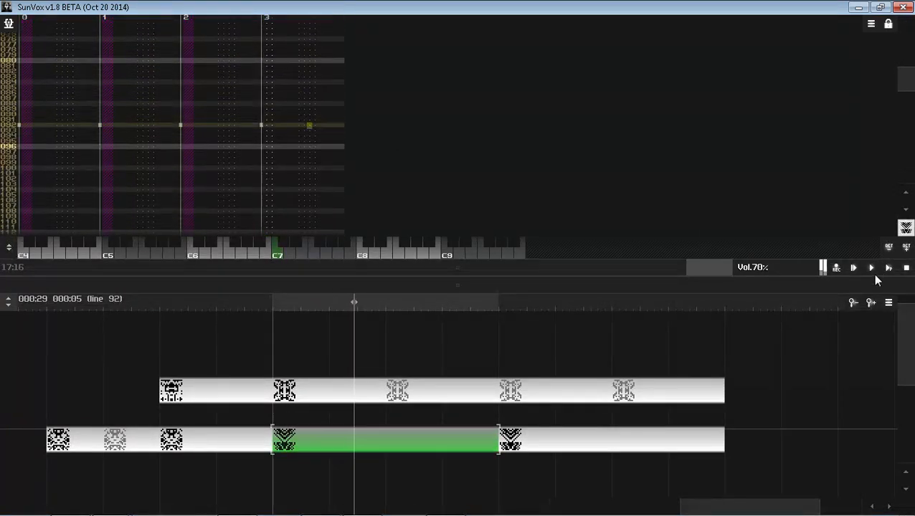
left_click(514, 435)
left_click(402, 443)
Step: Enlarge the module view, set the volume of Analog generator 02 to 62, and enlarge the pattern editor again
left_click_drag(440, 285, 453, 446)
left_click_drag(454, 428, 485, 66)
left_click_drag(502, 167, 539, 180)
left_click_drag(549, 75, 572, 405)
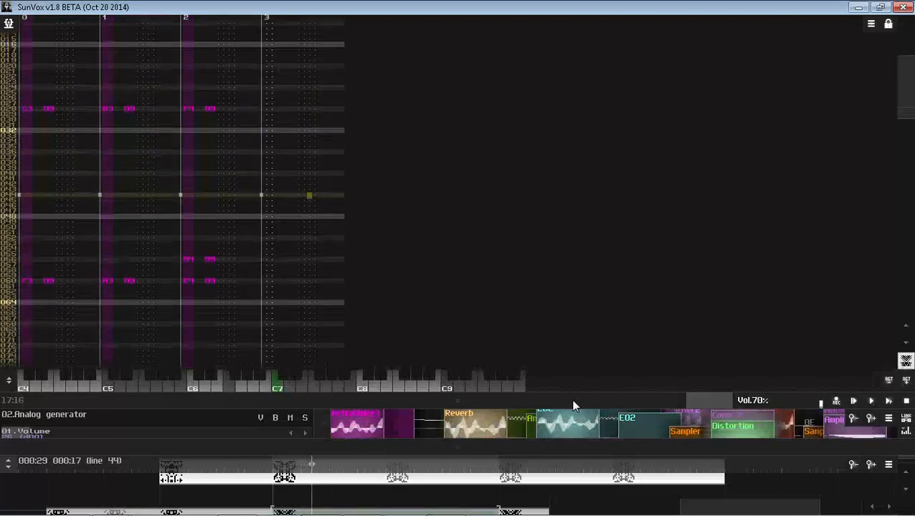
left_click_drag(621, 398, 490, 215)
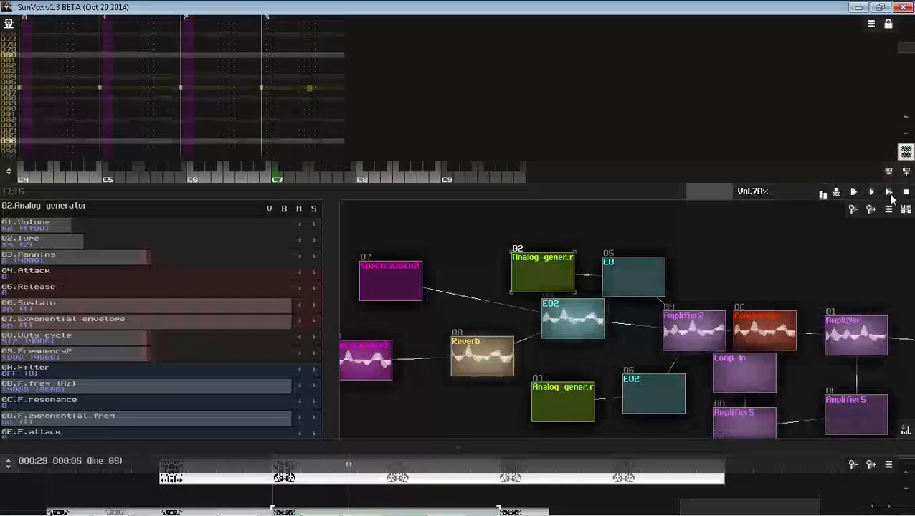
left_click_drag(891, 199, 907, 387)
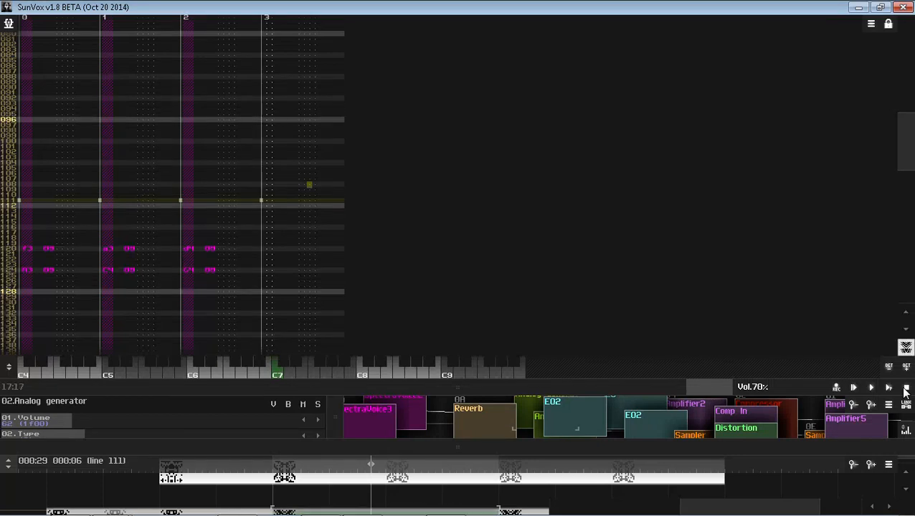
left_click(906, 389)
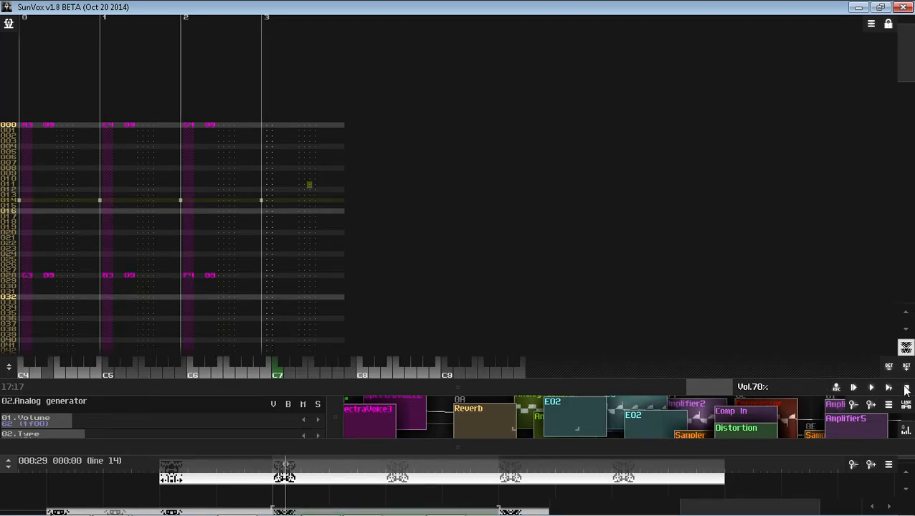
Step: Lower the note keyboard by two octaves to start at C2 and loop the chord pattern to try out melody ideas
left_click(888, 368)
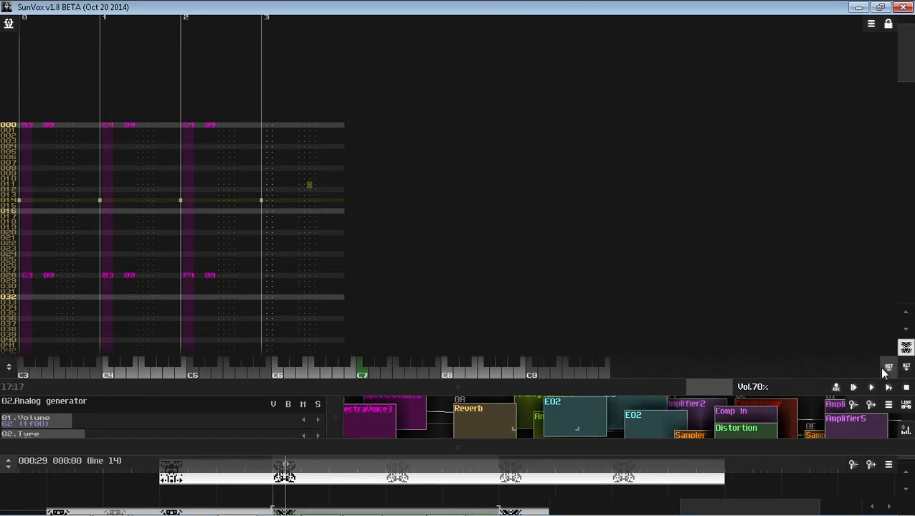
left_click(888, 368)
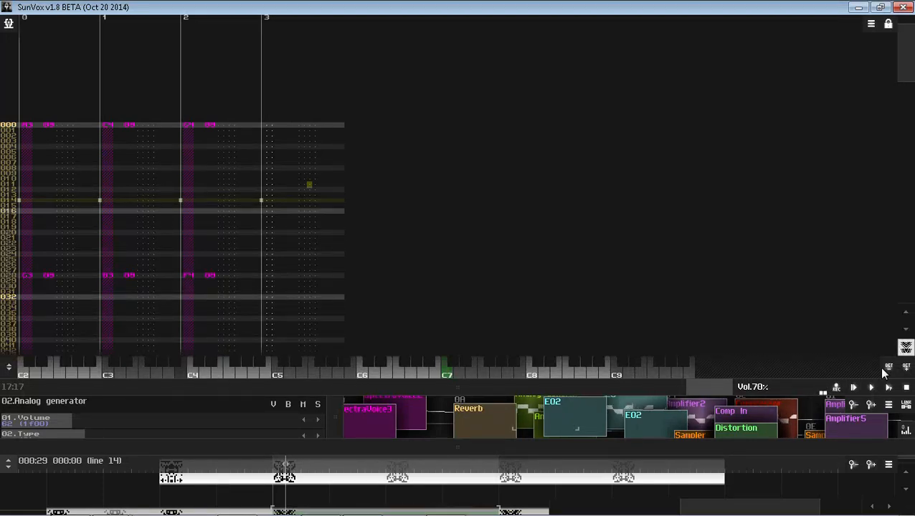
left_click(889, 387)
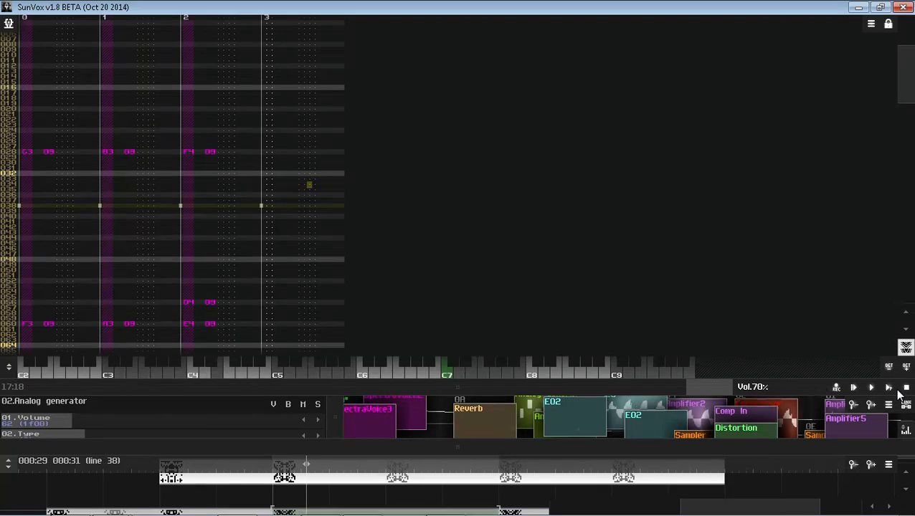
left_click(888, 391)
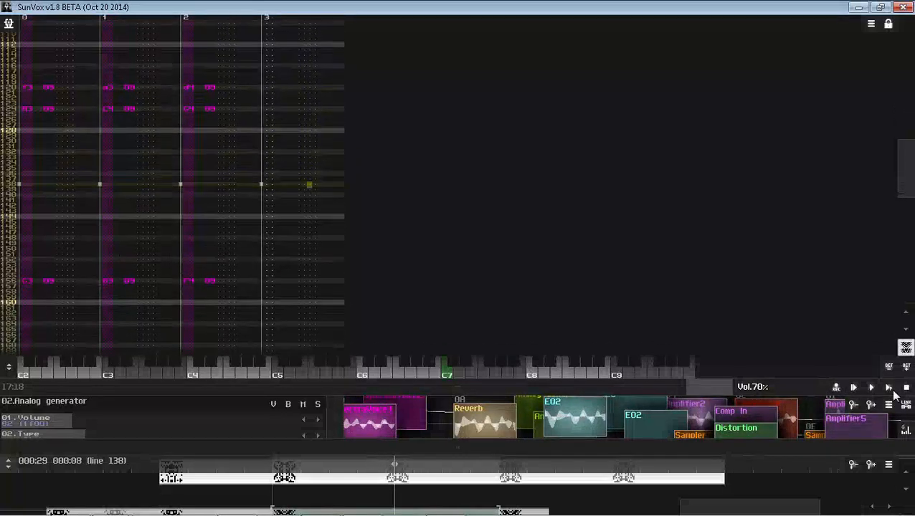
left_click(905, 388)
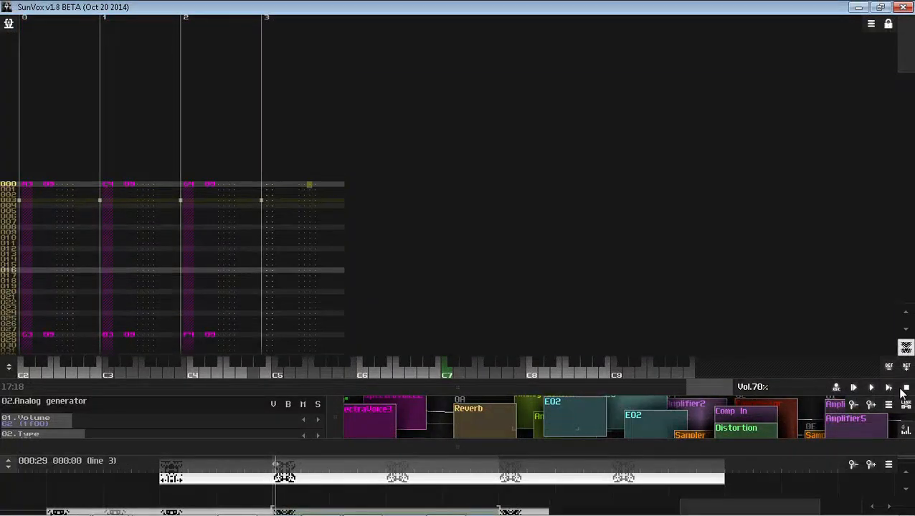
Step: Enter an Analog generator 02 melody on track 3: G4 at line 0, E4 at 8, G4 at 16, A4 at 24 and D4 at 28
left_click(274, 172)
key("space")
key("b")
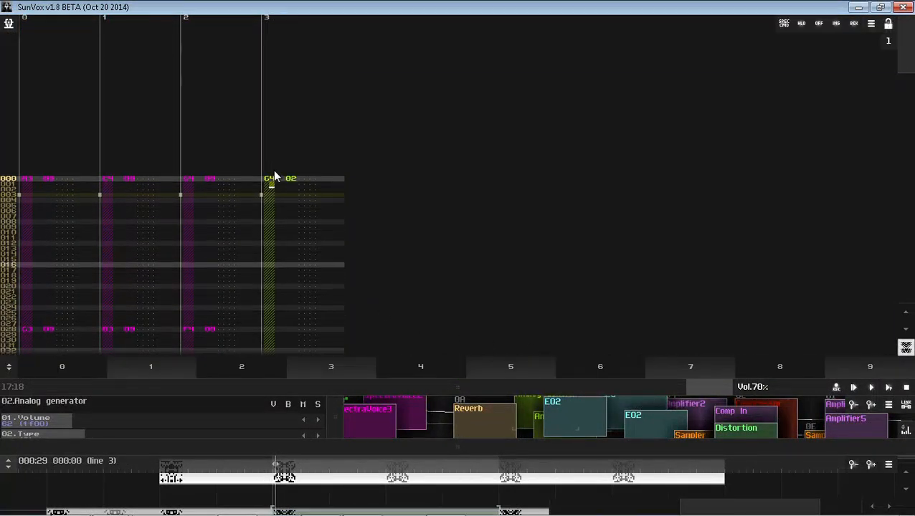
left_click(287, 178)
left_click(286, 243)
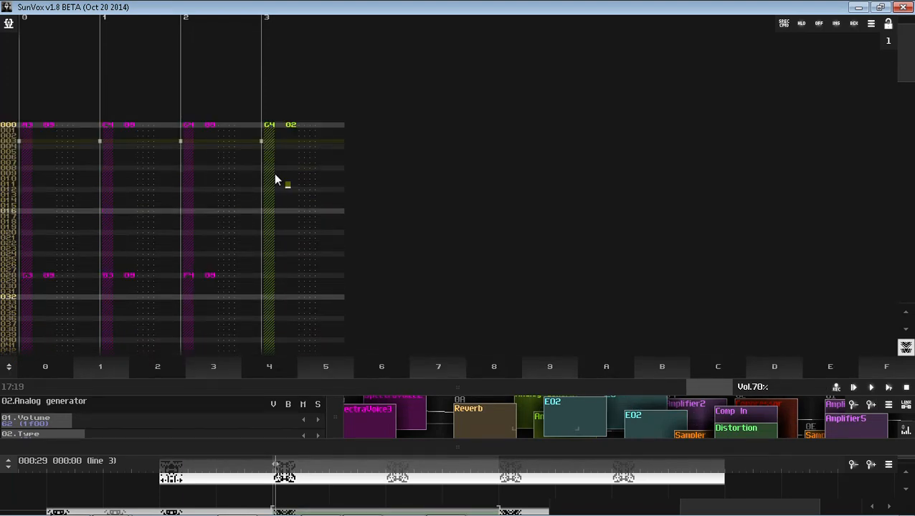
left_click(275, 172)
key("c")
left_click(274, 224)
key("b")
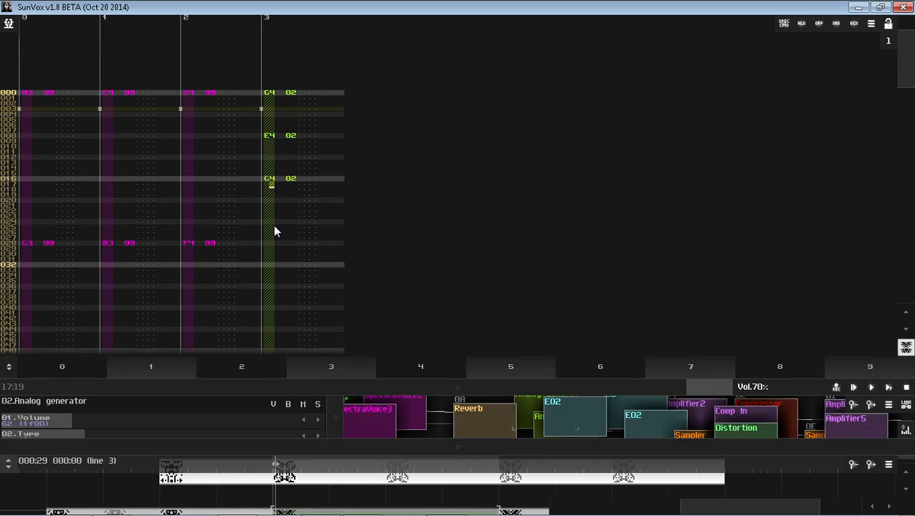
left_click(270, 223)
key("n")
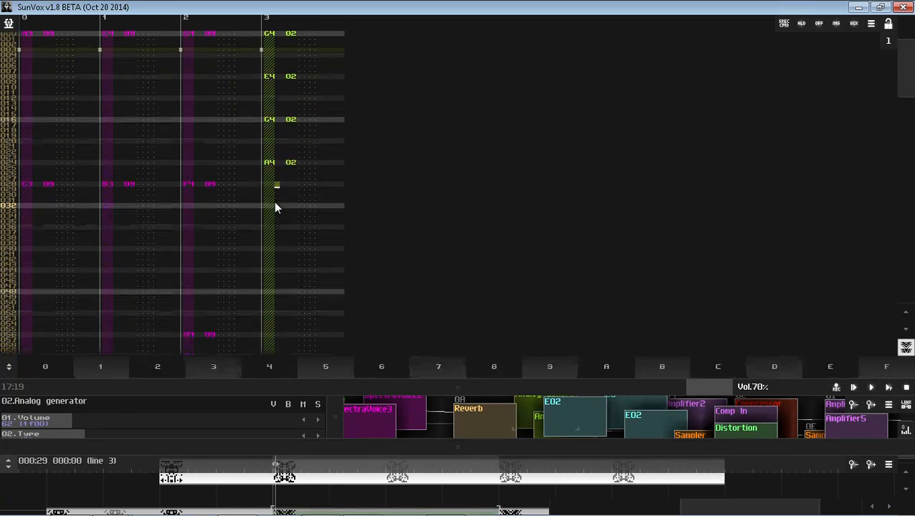
key("x")
Step: Add a note-off at line 48 of track 3, copy the melody phrase to line 64, and play the pattern to check it
left_click(890, 388)
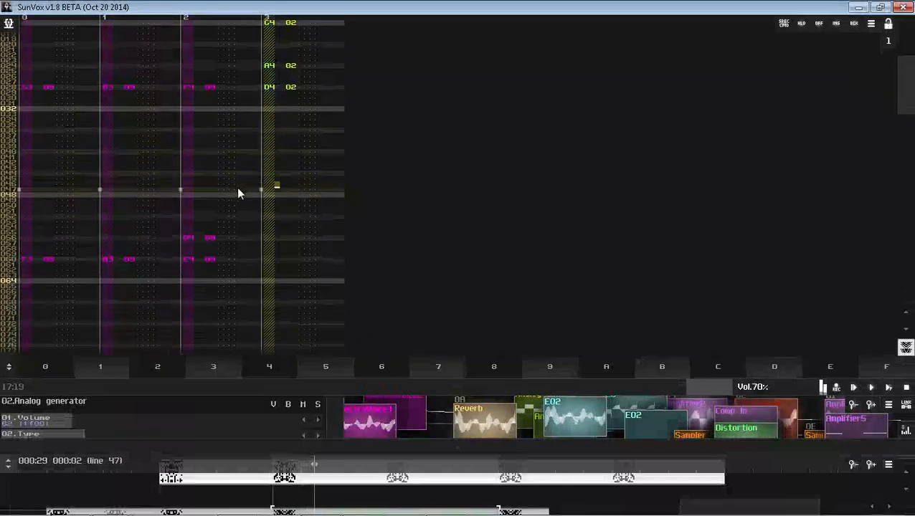
left_click(271, 188)
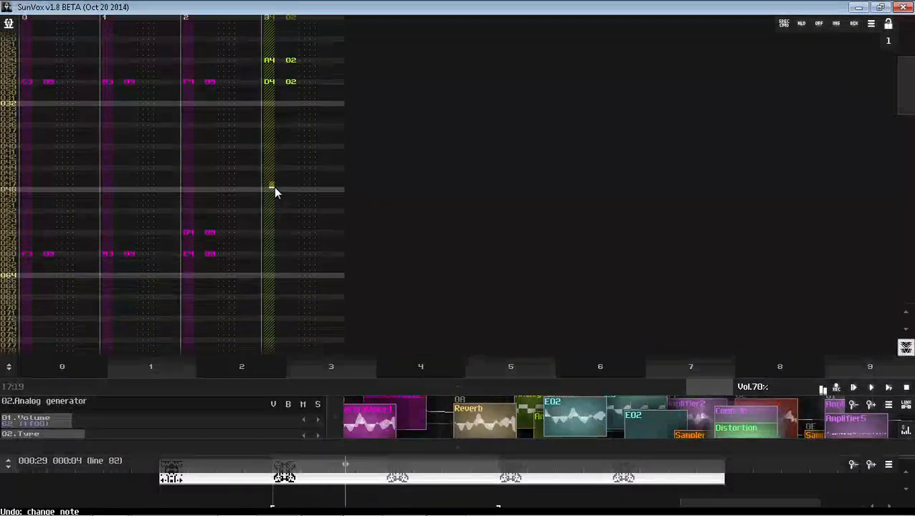
left_click(276, 188)
key("Caps_Lock")
key("ctrl+a")
key("ctrl+c")
left_click(272, 264)
key("ctrl+v")
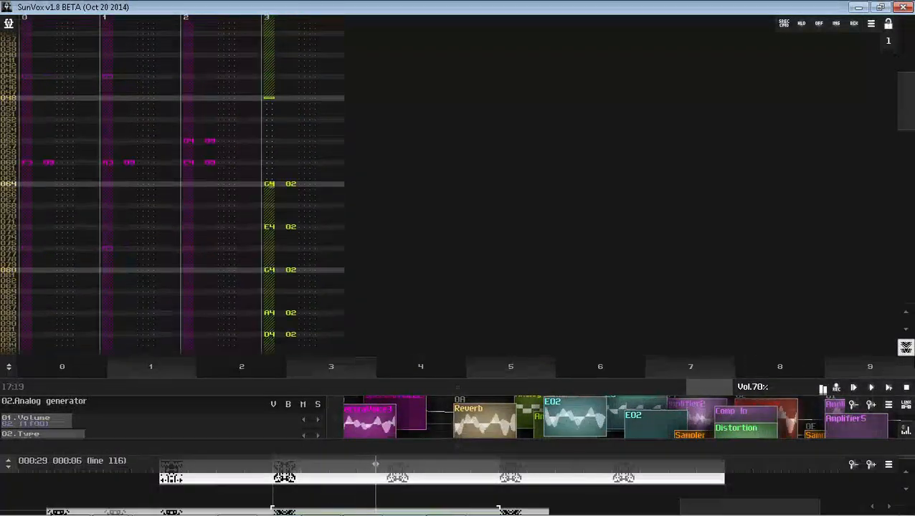
left_click(906, 387)
left_click(906, 387)
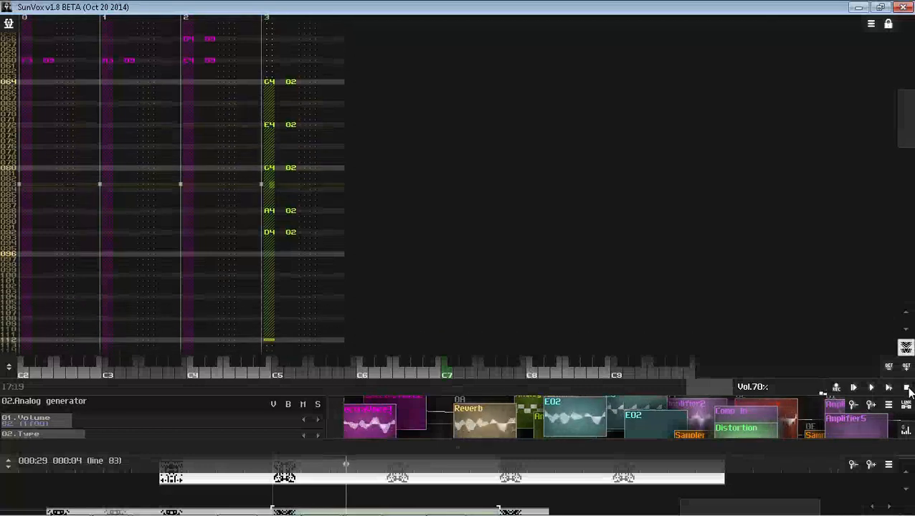
left_click(906, 387)
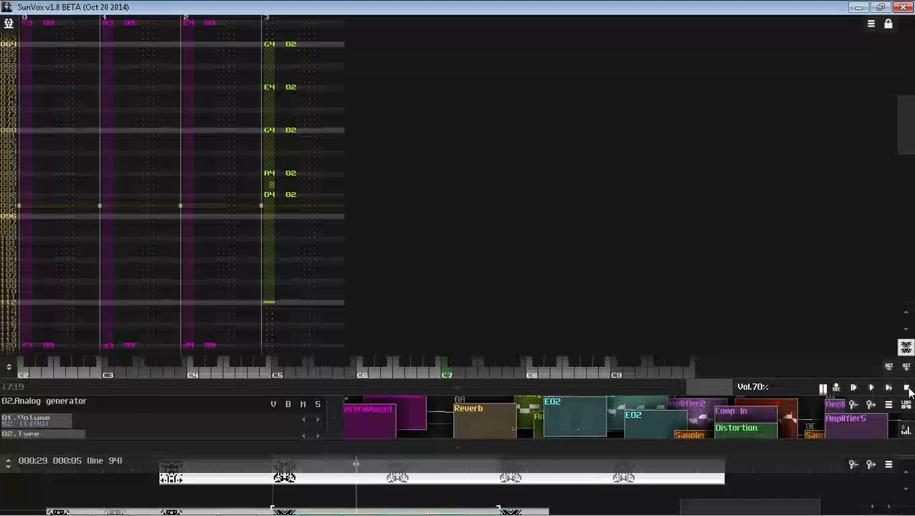
Step: Change the copied phrase's D4 at line 92 of track 3 to C4
left_click(280, 195)
key("space")
key("z")
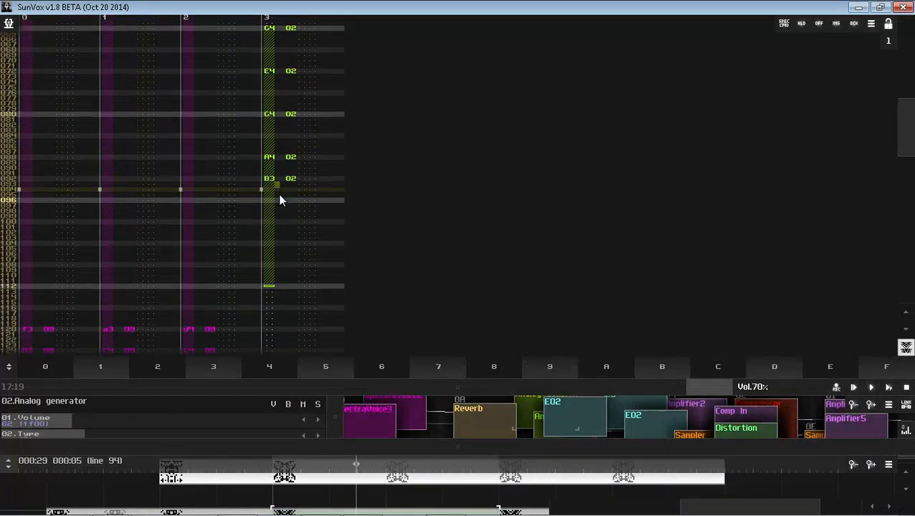
Step: Place a B3 note at line 100 of track 3, removing the trial B3 at line 96
key("Down")
key("Down")
key("Down")
key("m")
key("Down")
key("Down")
key("Up")
key("Up")
key("Up")
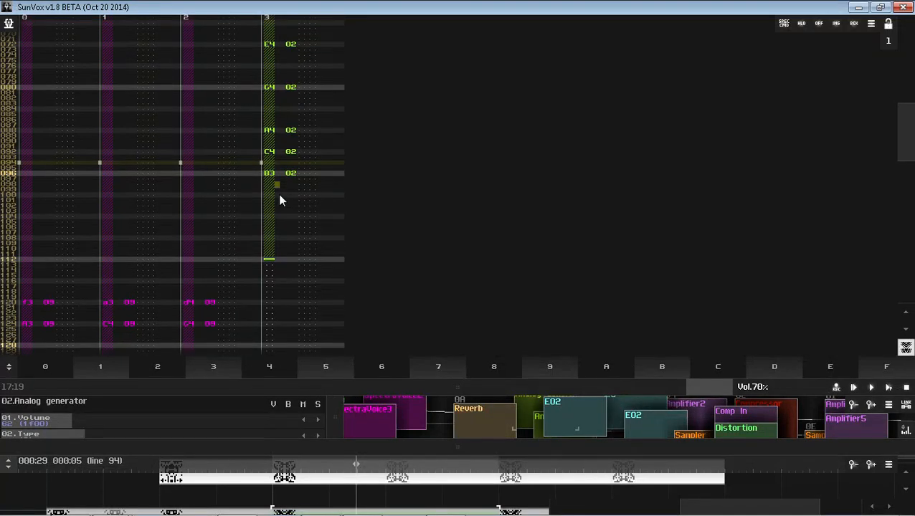
key("Left")
key("Delete")
key("Down")
key("Down")
key("Down")
key("m")
Step: Add A3 notes at lines 108 and 110 of track 3, each followed by a note-off on the next line
key("Down")
key("Down")
key("Down")
key("Down")
key("Down")
key("Down")
key("Down")
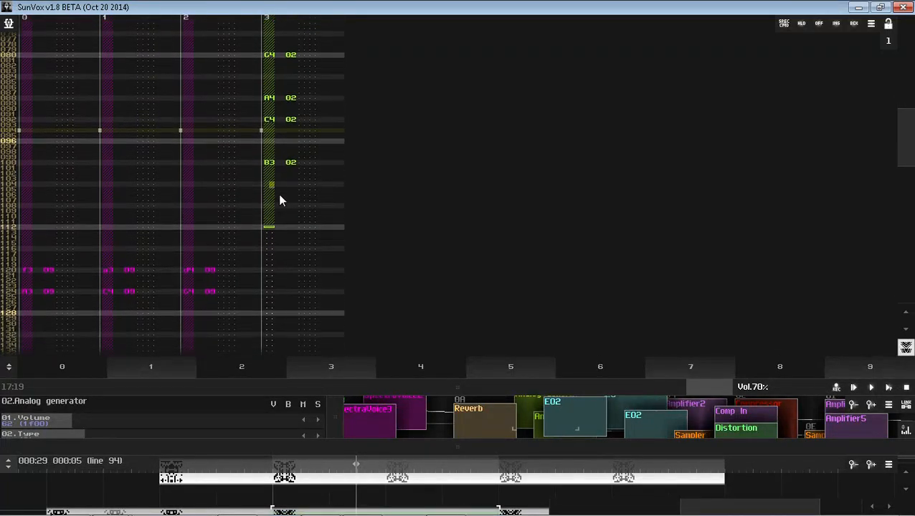
key("n")
key("n")
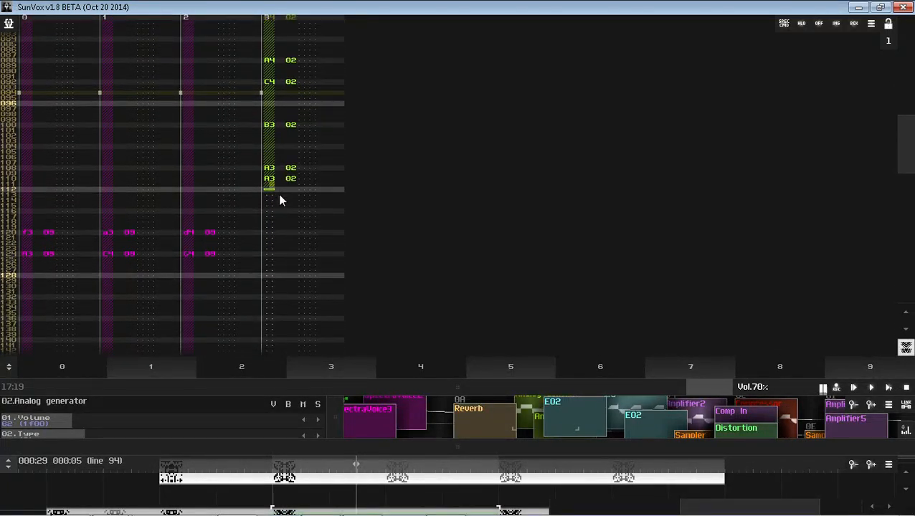
scroll(278, 194, "down", 1)
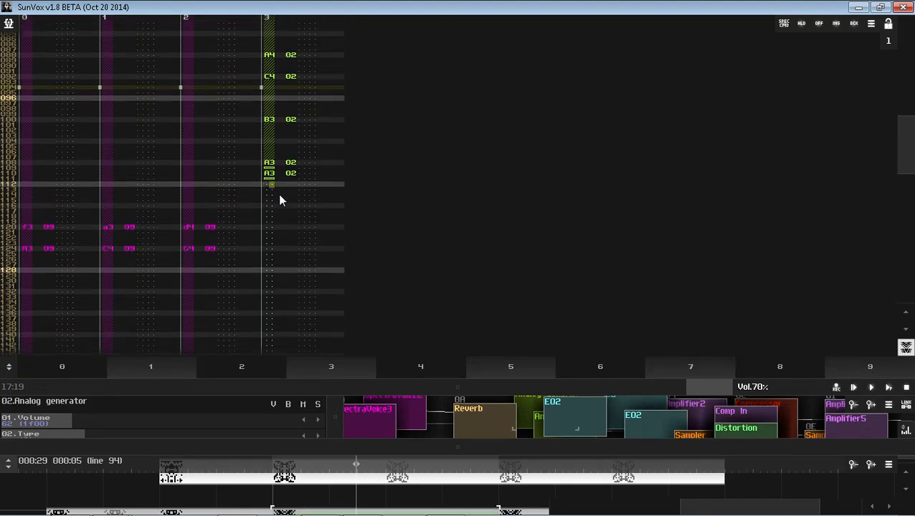
Step: Add an A3 note at line 112 of track 3 and a C4 at line 116, replacing the trial B3 there
key("n")
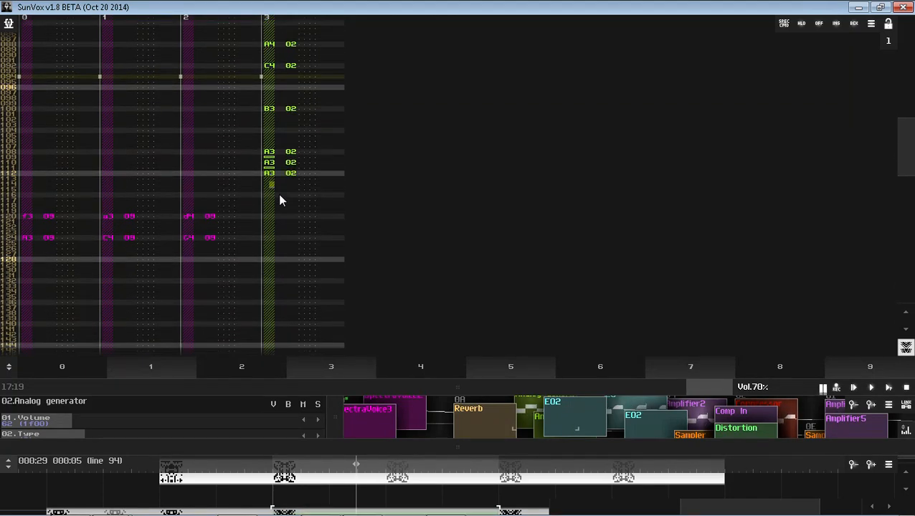
key("m")
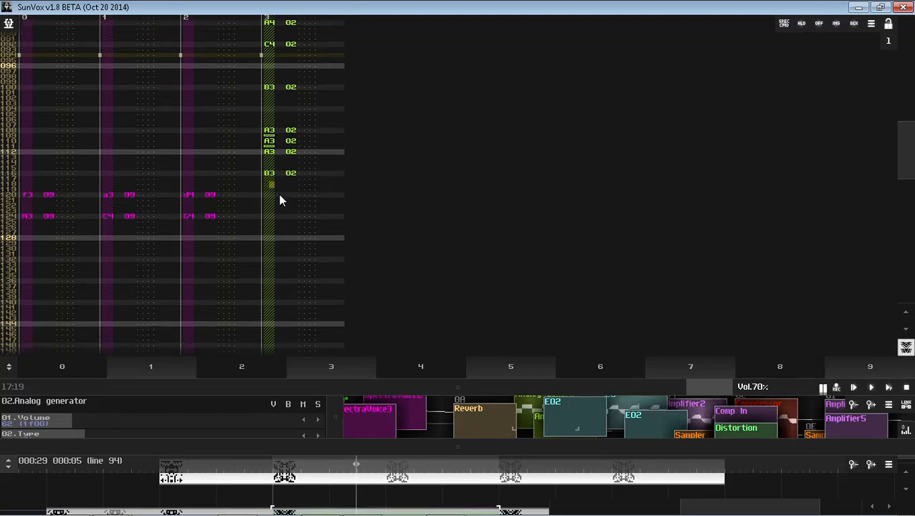
key("comma")
Step: Copy the melody phrase of track 3 and paste it starting at line 124
key("Down")
key("Down")
key("Down")
key("Down")
key("Down")
key("Down")
key("Down")
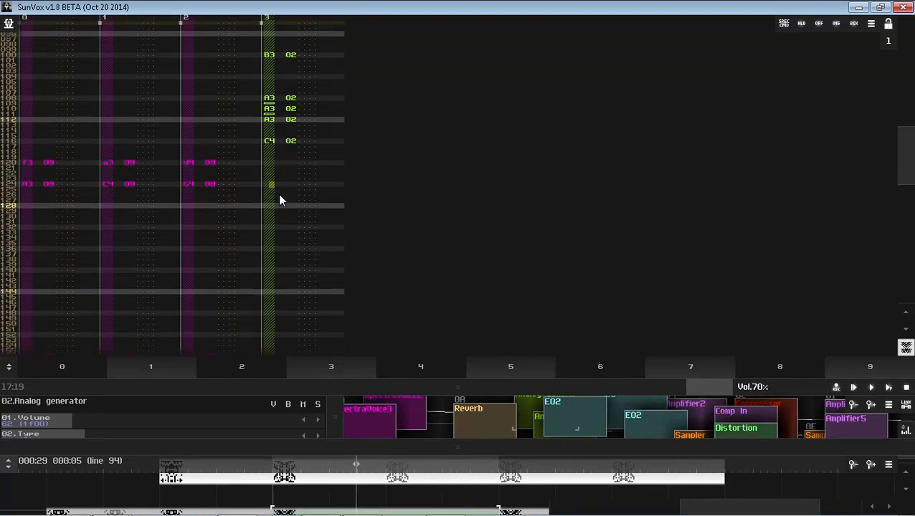
key("ctrl+a")
key("ctrl+c")
left_click(276, 184)
key("ctrl+v")
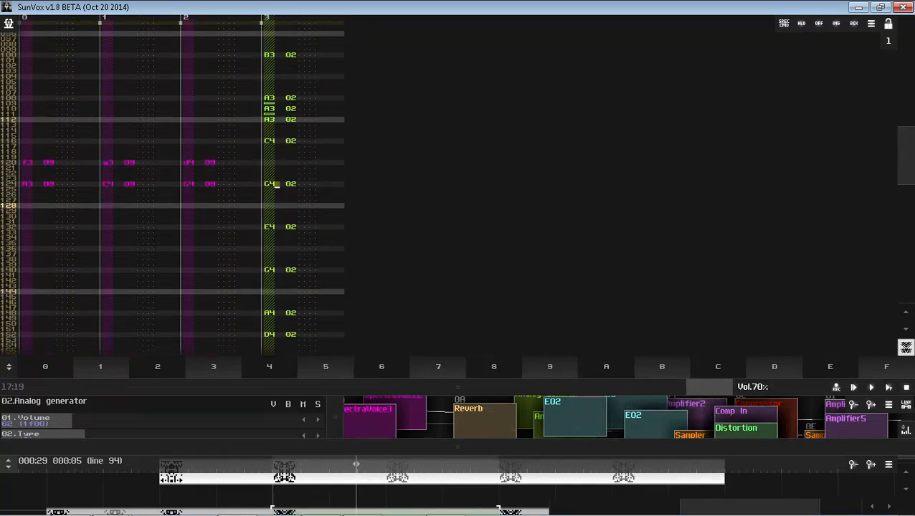
Step: Play the pattern around the pasted phrase and again from an earlier line to check the extended melody
left_click(890, 388)
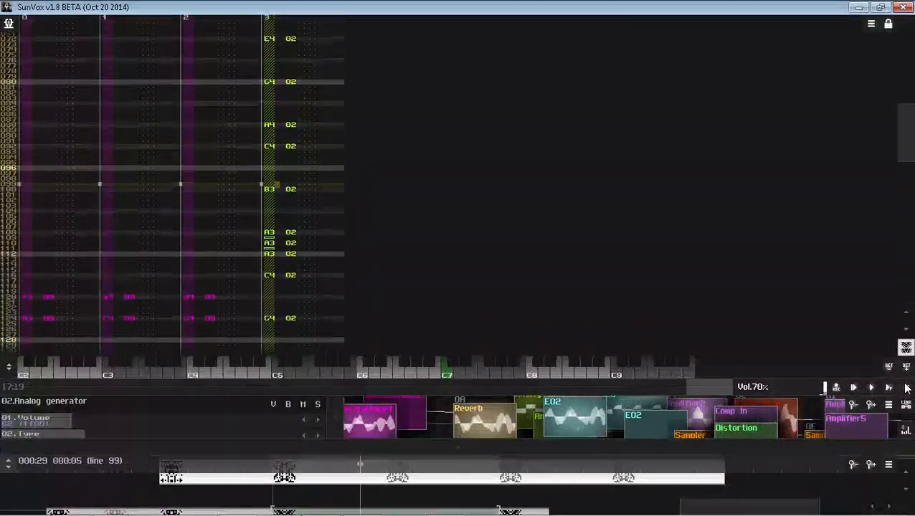
left_click(906, 388)
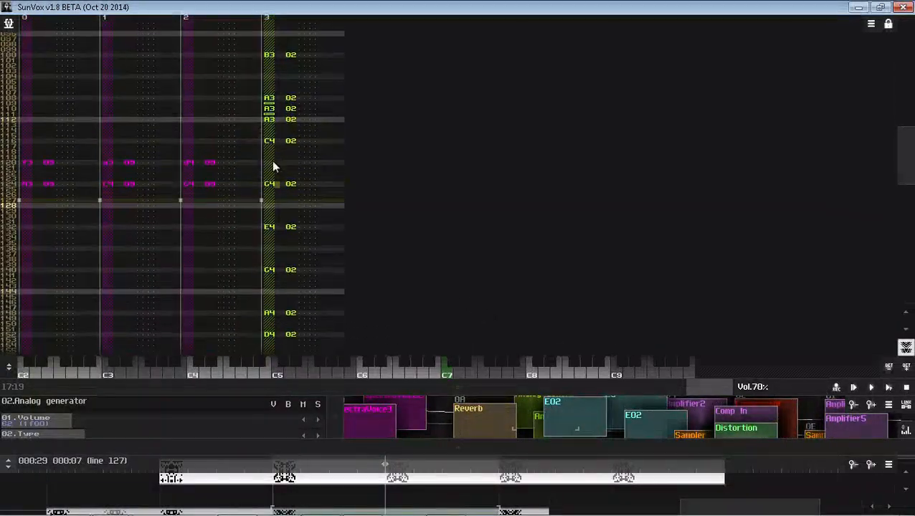
scroll(273, 167, "up", 10)
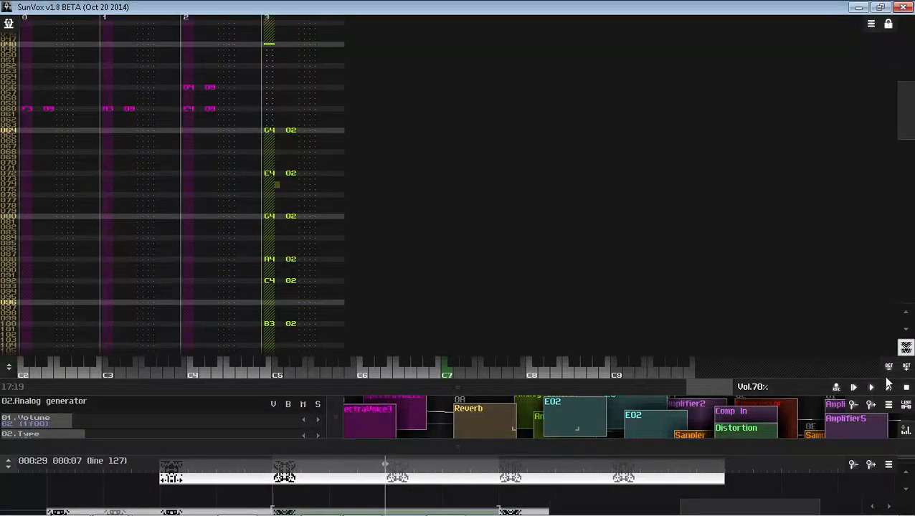
left_click(890, 387)
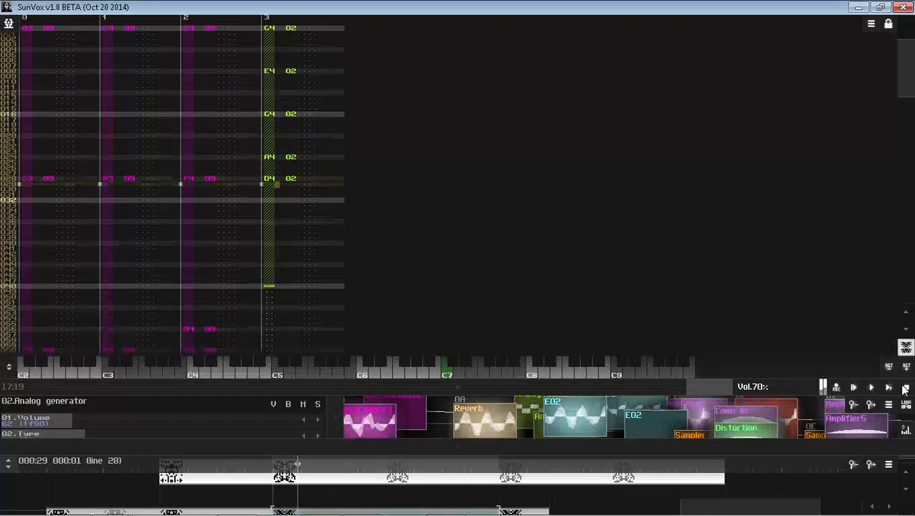
Step: Switch to the Twitch chat window to read the viewers' messages, stop the song playback and return to SunVox
key("alt+Tab")
key("alt+Tab")
key("alt+Tab")
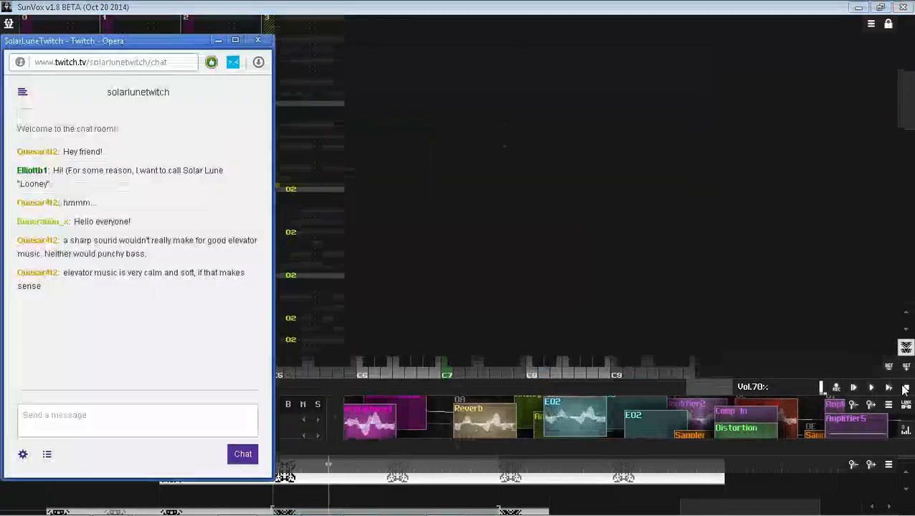
left_click(905, 391)
key("alt+Tab")
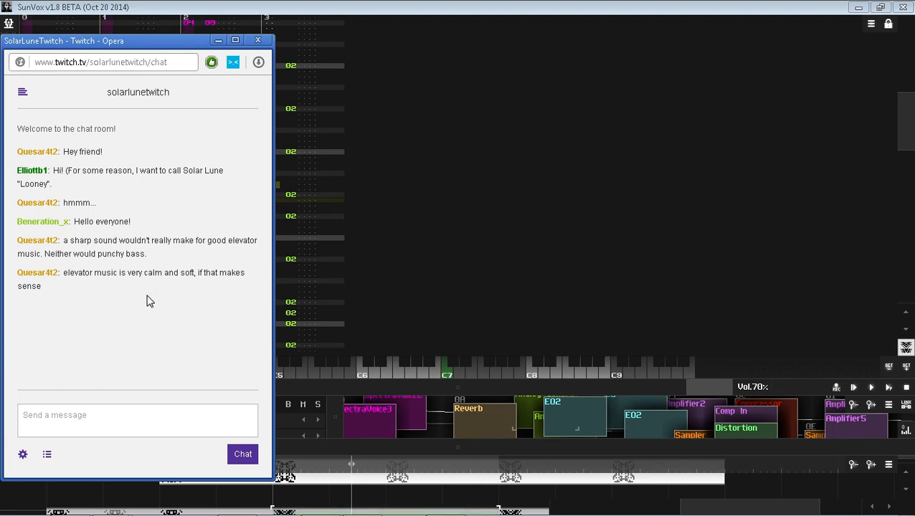
key("alt+Tab")
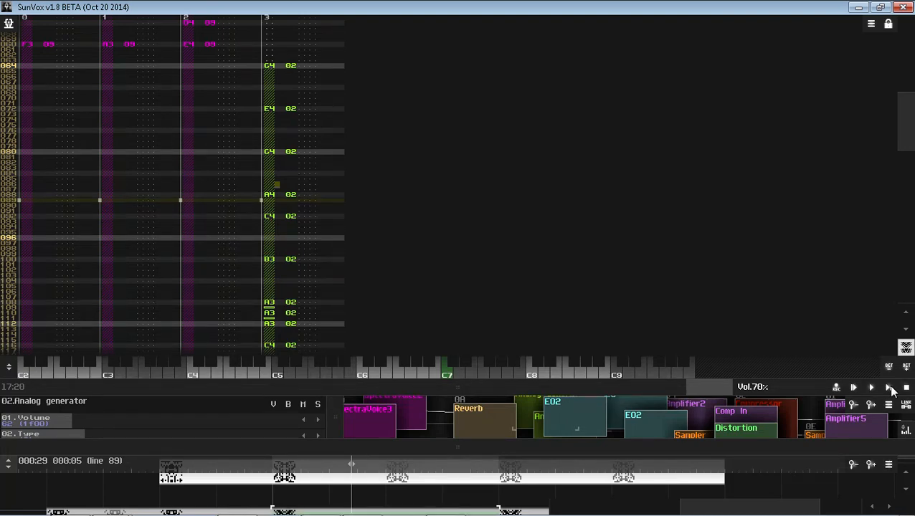
Step: Replay the pattern to judge the melody of track 3 against the chords, switching windows briefly between playbacks
left_click(890, 388)
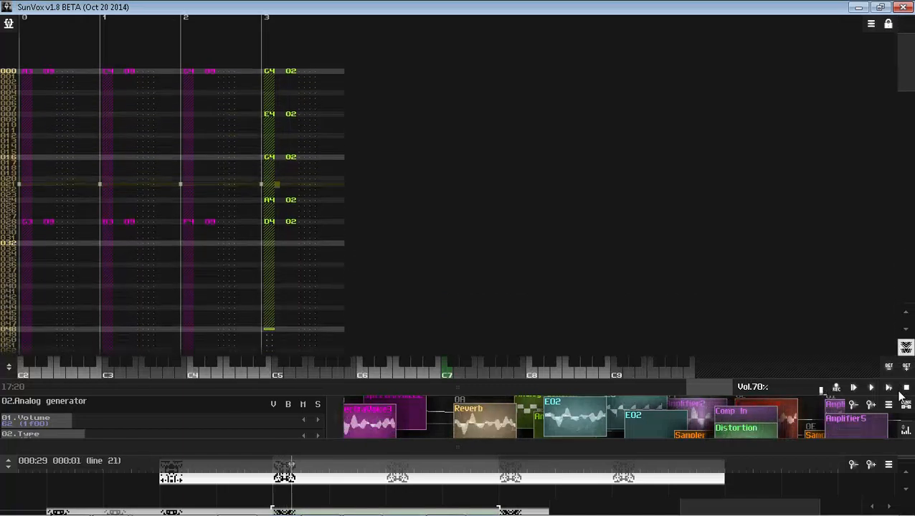
left_click(901, 393)
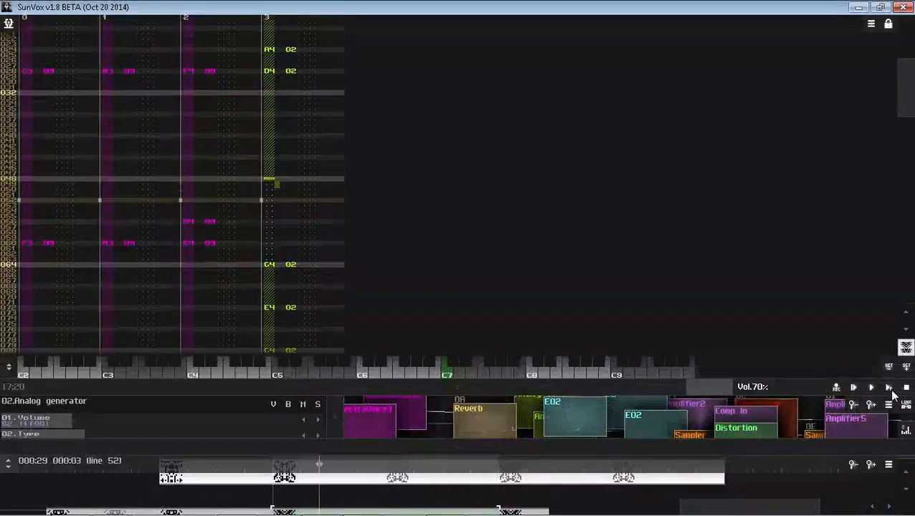
key("alt+Tab")
left_click(473, 180)
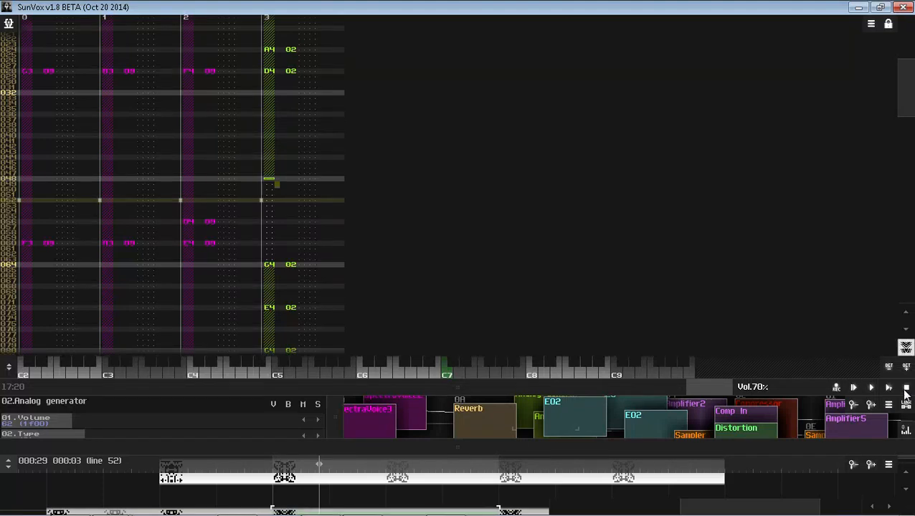
key("alt+Tab")
key("alt+Tab")
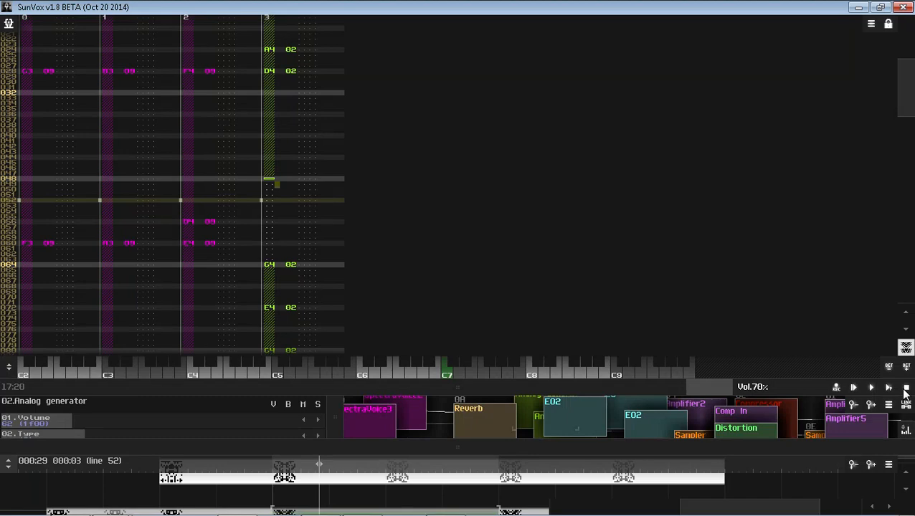
left_click(889, 387)
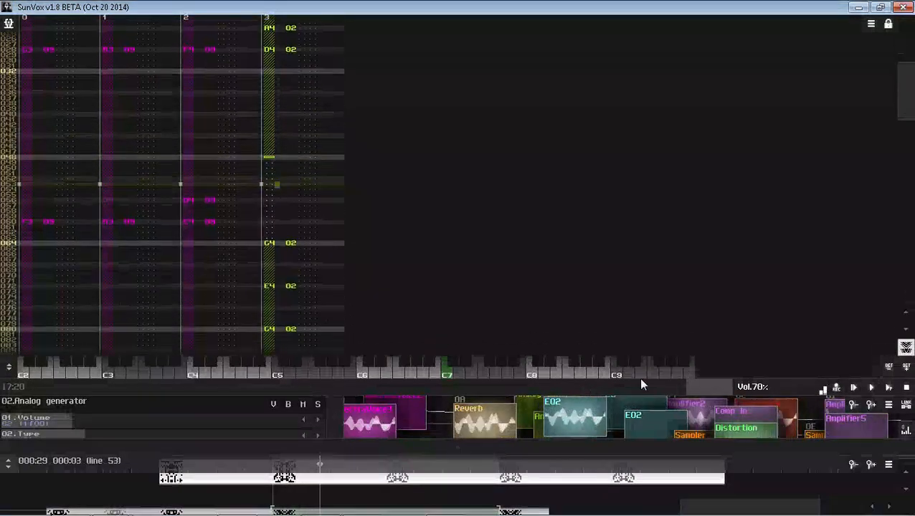
left_click(906, 388)
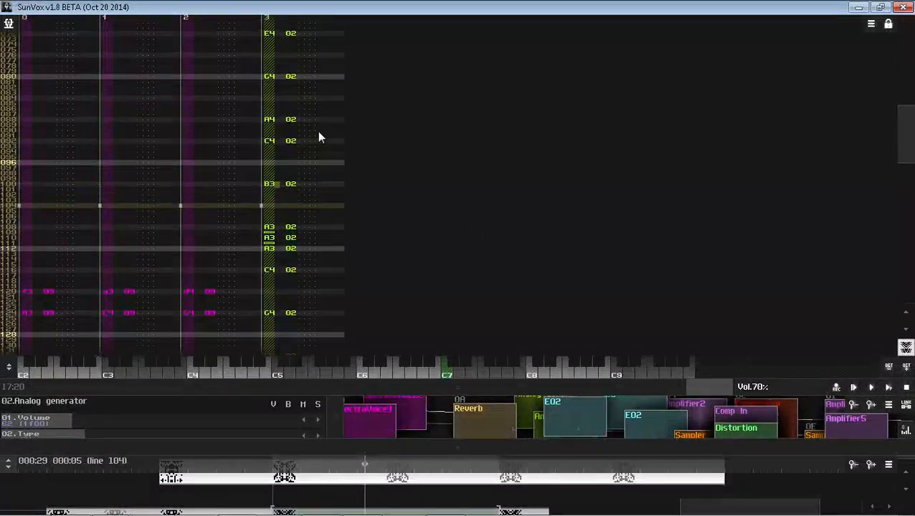
Step: Change the note at line 92 of track 3 to D4
scroll(279, 149, "up", 2)
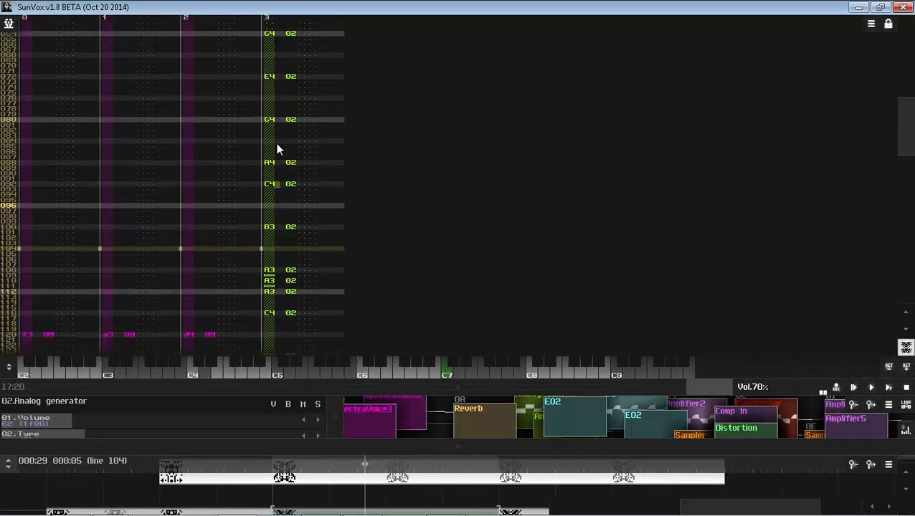
key("alt+space")
left_click(320, 4)
key("space")
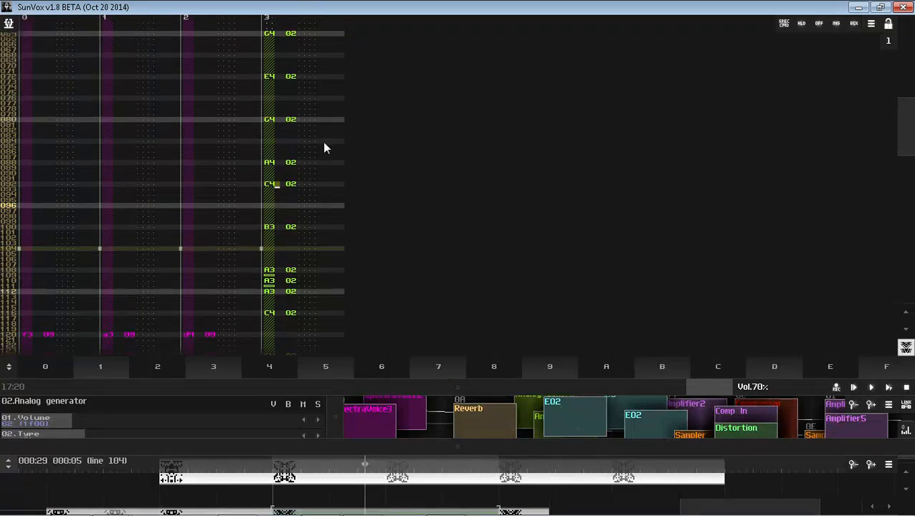
key("x")
Step: Set line 116 of track 3 to B3, add a C4 at line 120, and play the pattern to check it
scroll(279, 231, "down", 2)
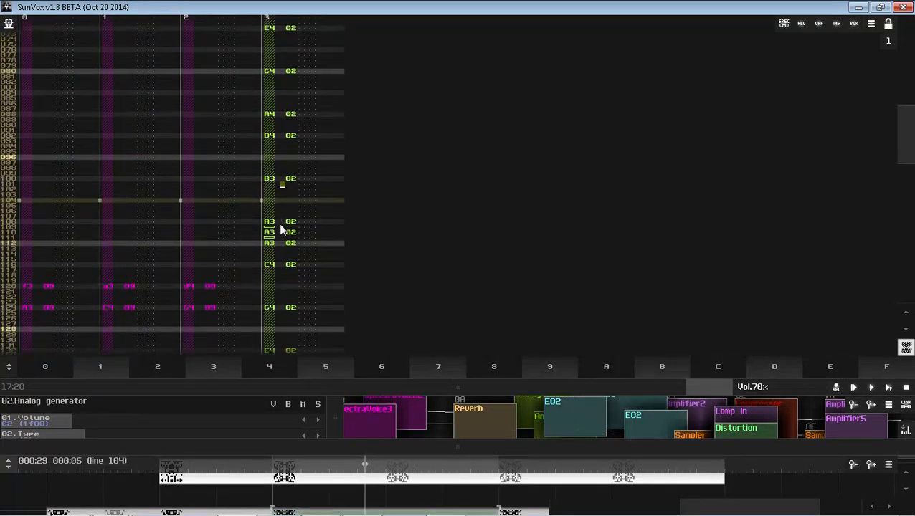
scroll(280, 230, "down", 3)
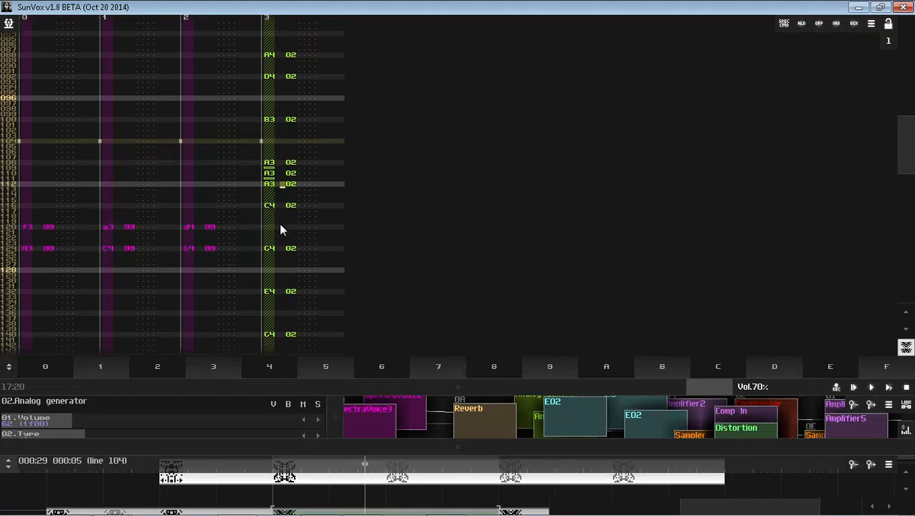
scroll(280, 230, "down", 3)
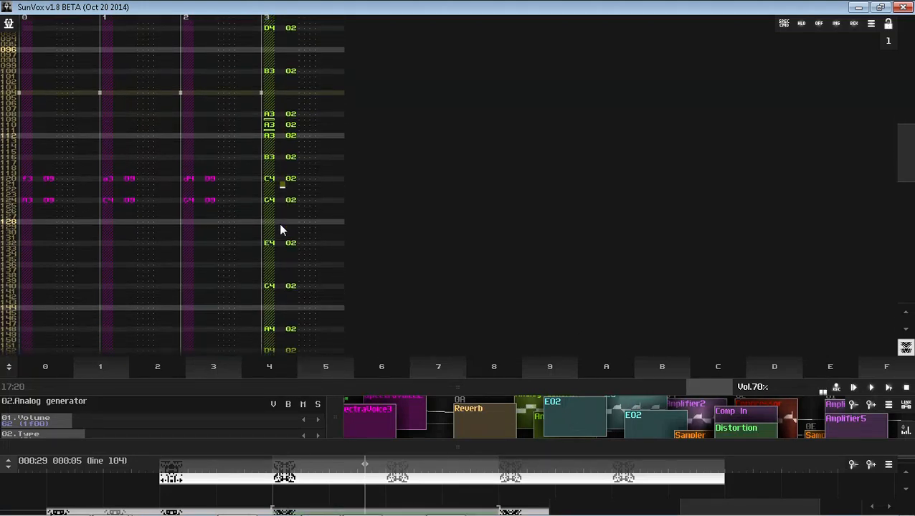
scroll(280, 230, "down", 2)
key("space")
left_click(889, 388)
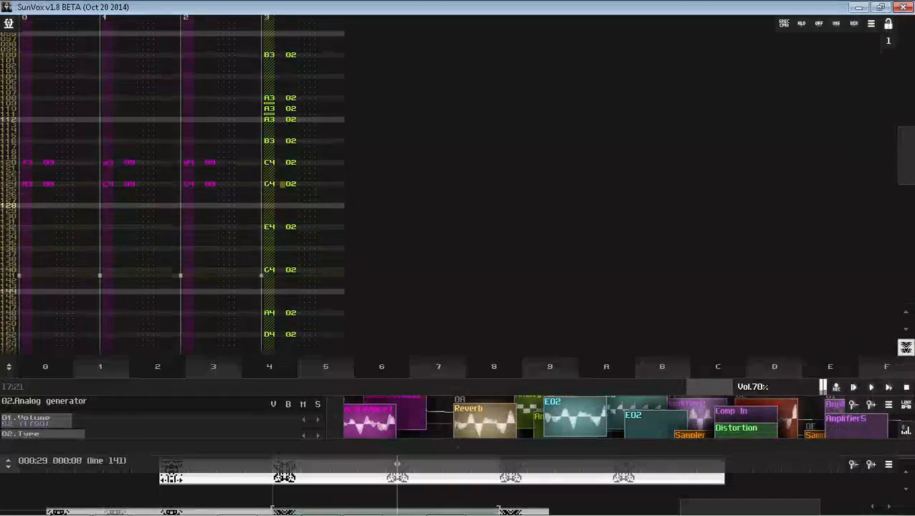
left_click(907, 389)
Step: Delete the pasted melody copy from line 124 to the end of track 3 and play the pattern
left_click_drag(327, 189, 311, 5)
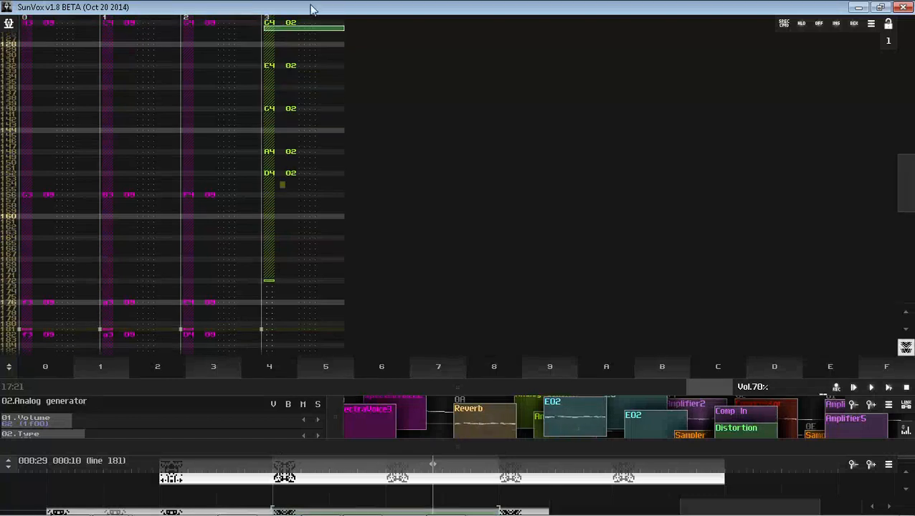
left_click(285, 47)
left_click_drag(281, 149, 313, 403)
key("Delete")
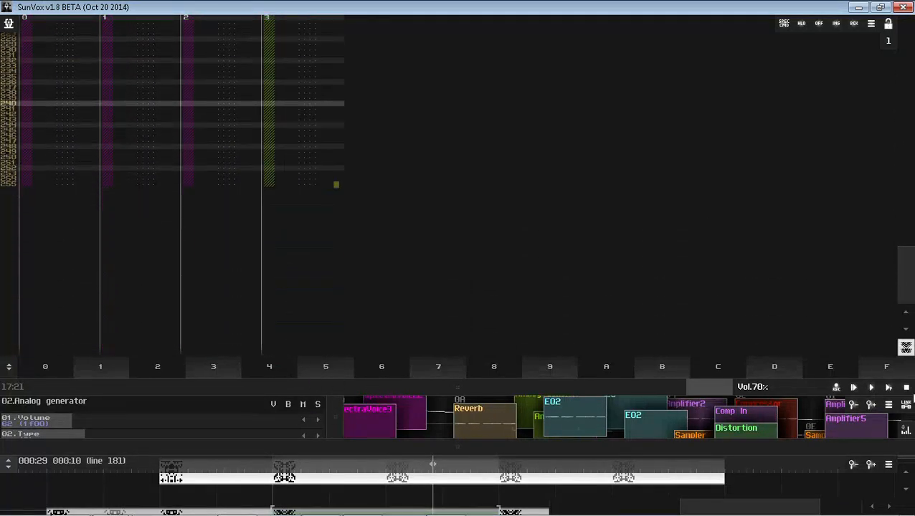
left_click(888, 385)
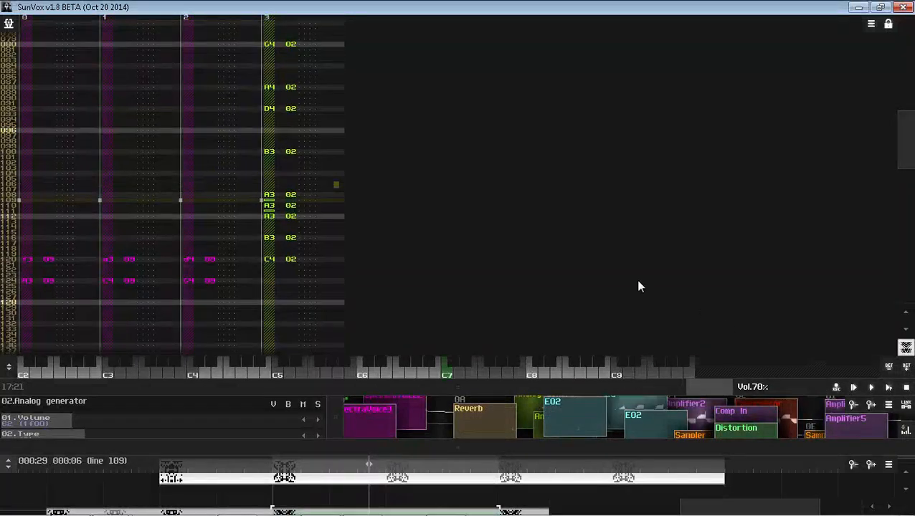
Step: Set the note at line 92 of track 3 to C4 and line 100 to A3, removing the trial B3 at line 99
left_click(274, 107)
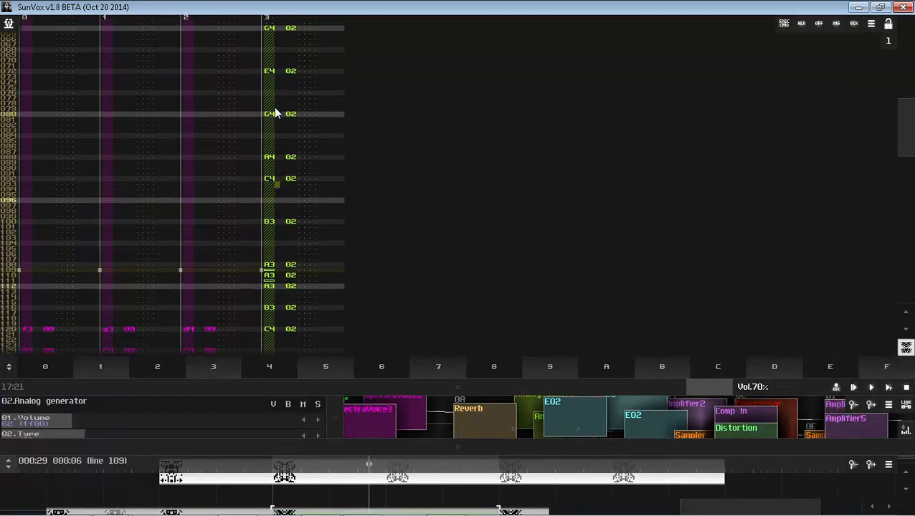
key("Down")
key("Down")
key("Down")
key("Down")
key("Down")
key("m")
key("Up")
key("m")
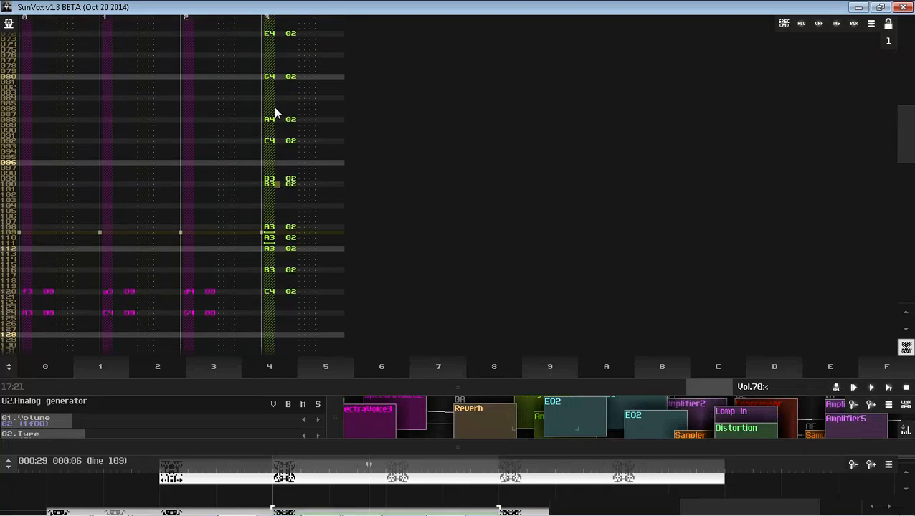
key("Up")
key("Left")
key("n")
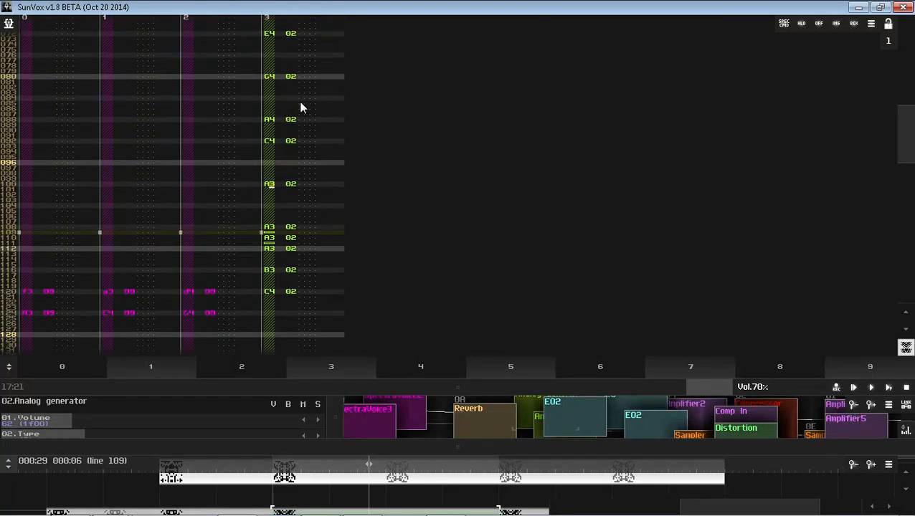
key("Left")
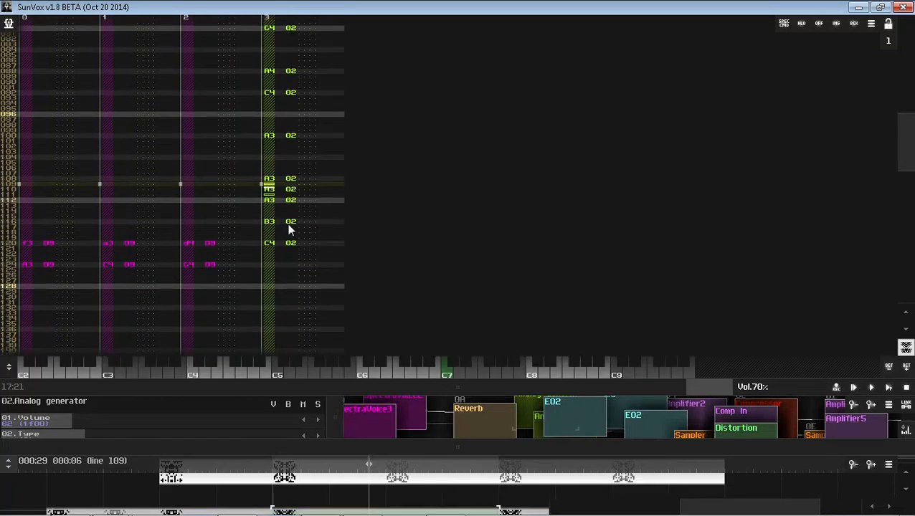
Step: Change the note at line 116 of track 3 to A3 and add a note-off at line 115
left_click(270, 200)
key("Down")
key("Down")
key("Down")
key("Down")
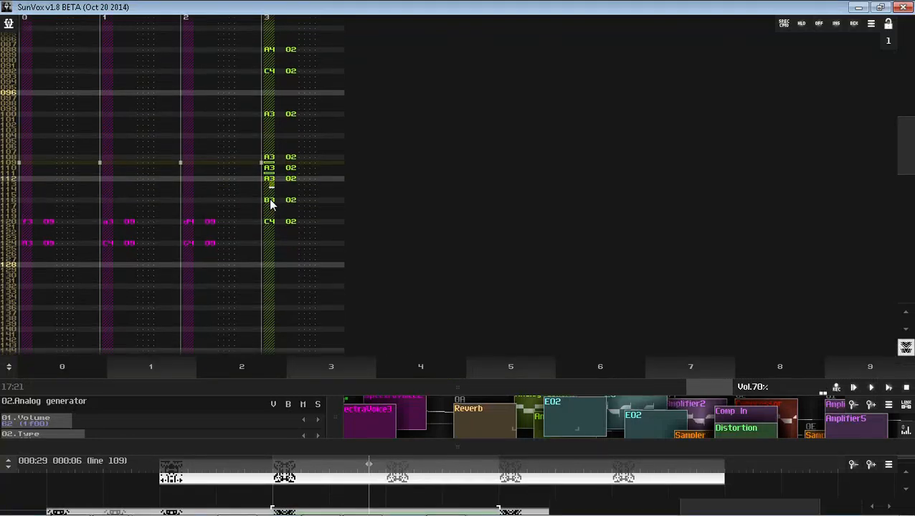
key("n")
key("Up")
key("Up")
key("Caps_Lock")
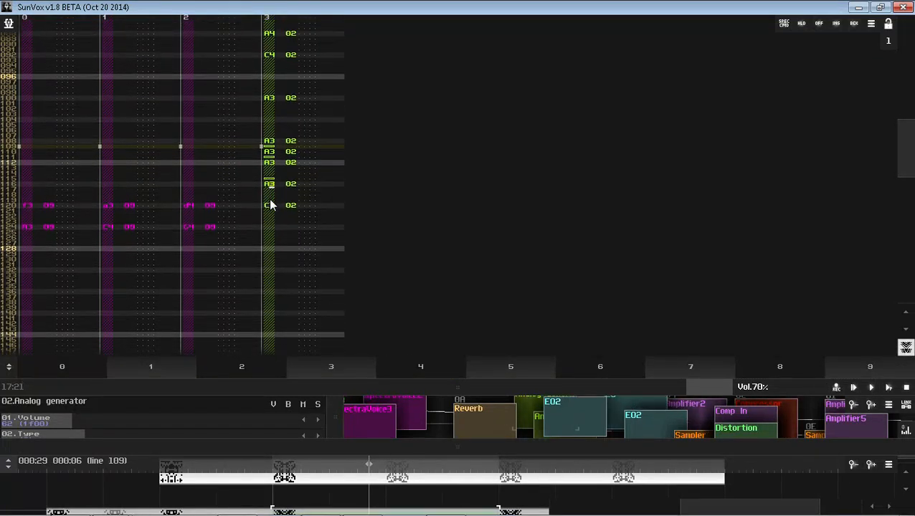
Step: Add a note-off at line 119 of track 3 and change the note at line 120 to B3
key("Down")
key("Down")
key("Down")
key("Down")
key("m")
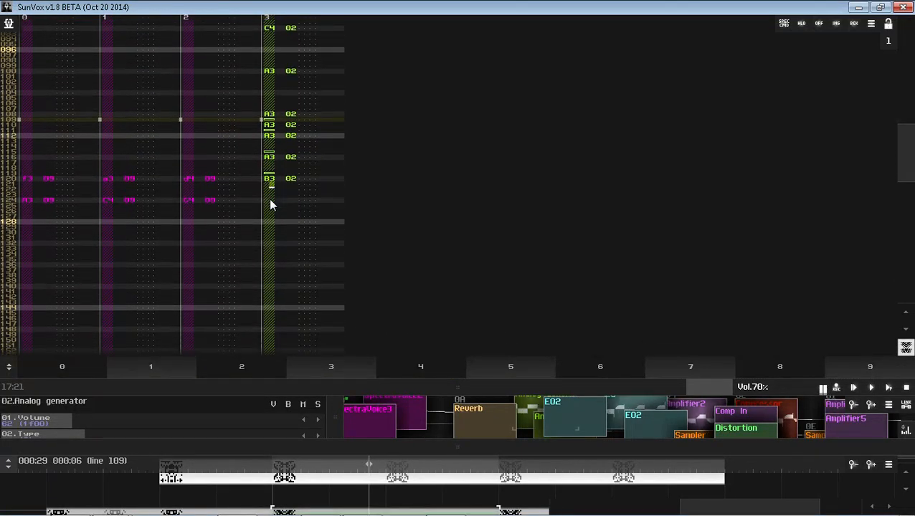
Step: Place an A4 note at line 124 of track 3, replacing the trial F4, and select the whole track
key("Down")
key("Down")
key("Down")
key("w")
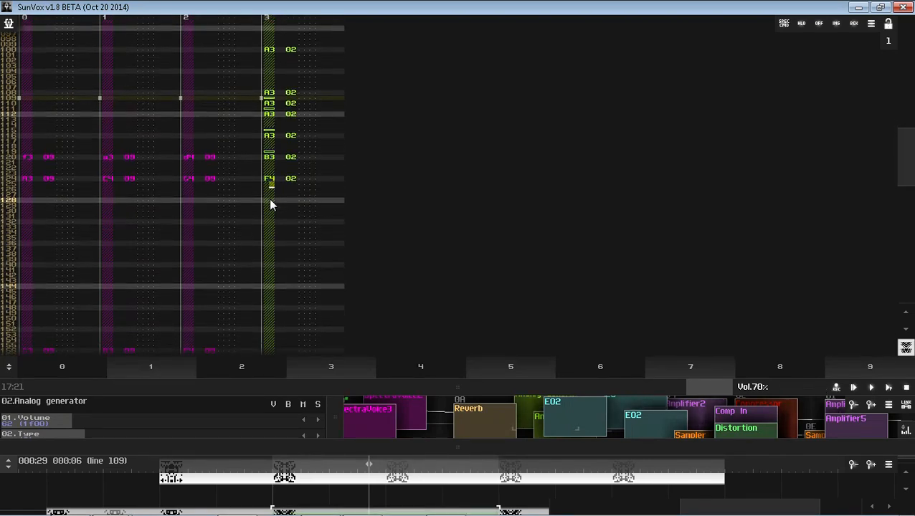
key("Up")
key("y")
double_click(273, 184)
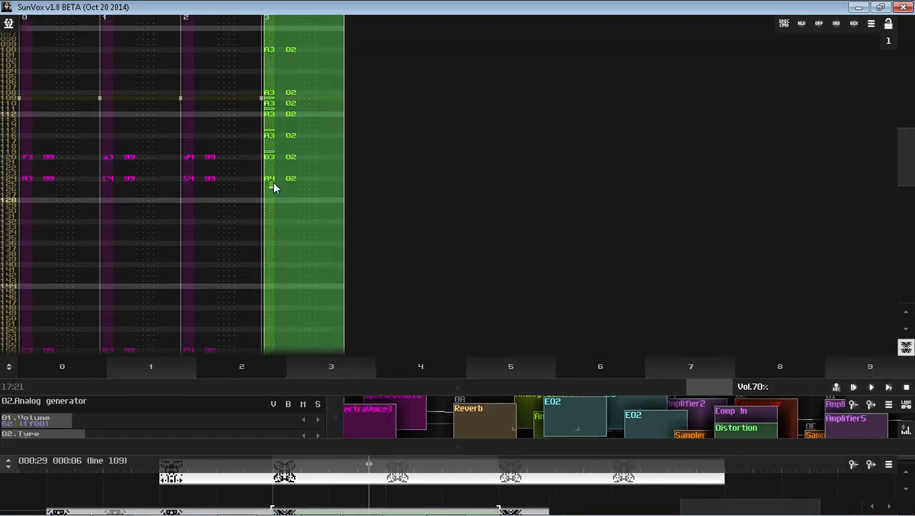
Step: Paste the copied melody phrase into track 3 starting at line 124 and play the song
left_click(273, 183)
double_click(285, 178)
left_click(273, 182)
key("ctrl+v")
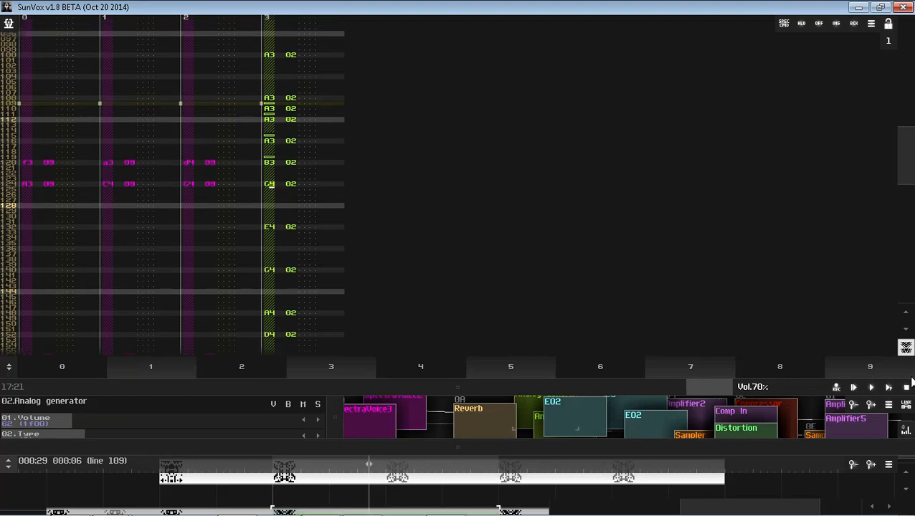
key("space")
left_click(892, 388)
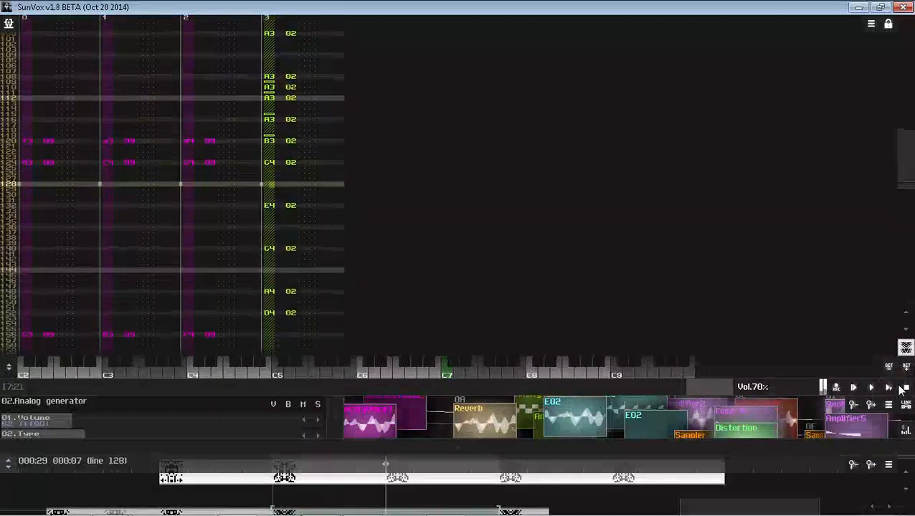
Step: Insert four empty lines in track 3 before the E4 at line 132 and save the song over BuyToday.sunvox
key("space")
left_click(290, 124)
key("Insert")
key("Insert")
key("Insert")
key("Insert")
key("Insert")
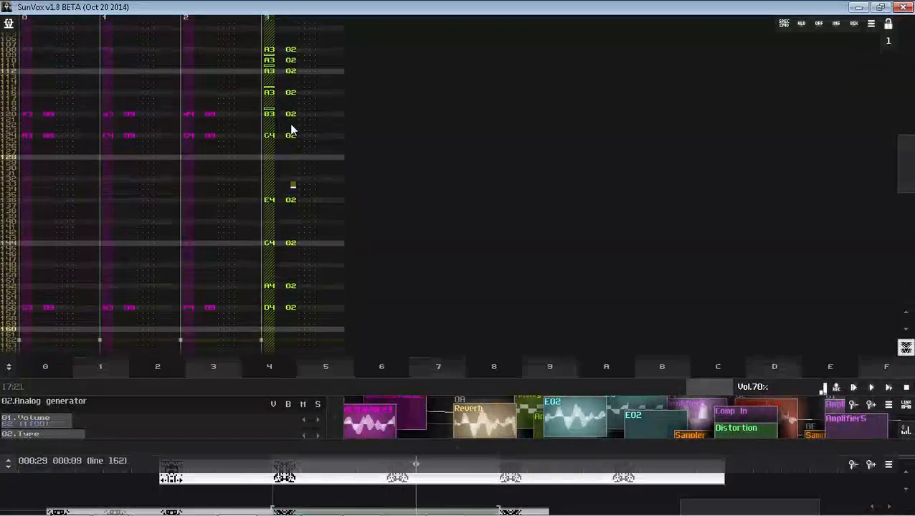
key("space")
key("space")
key("space")
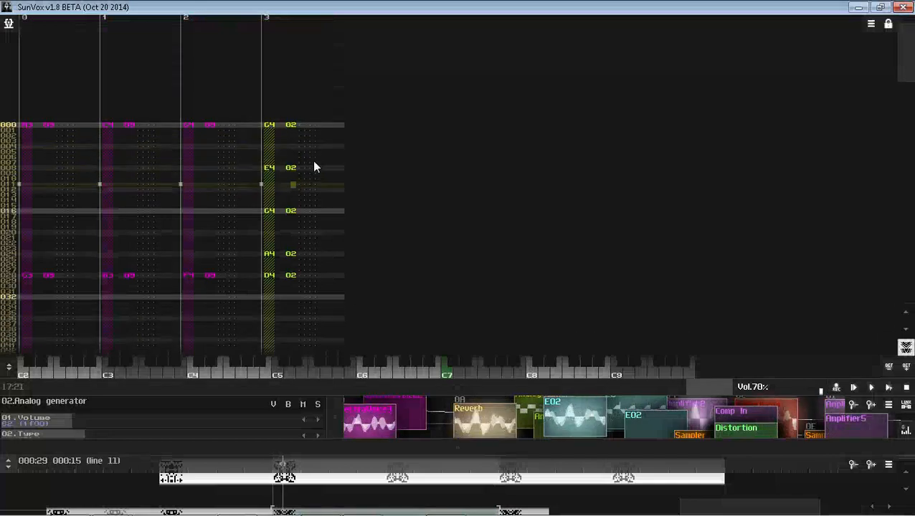
key("ctrl+s")
left_click(378, 273)
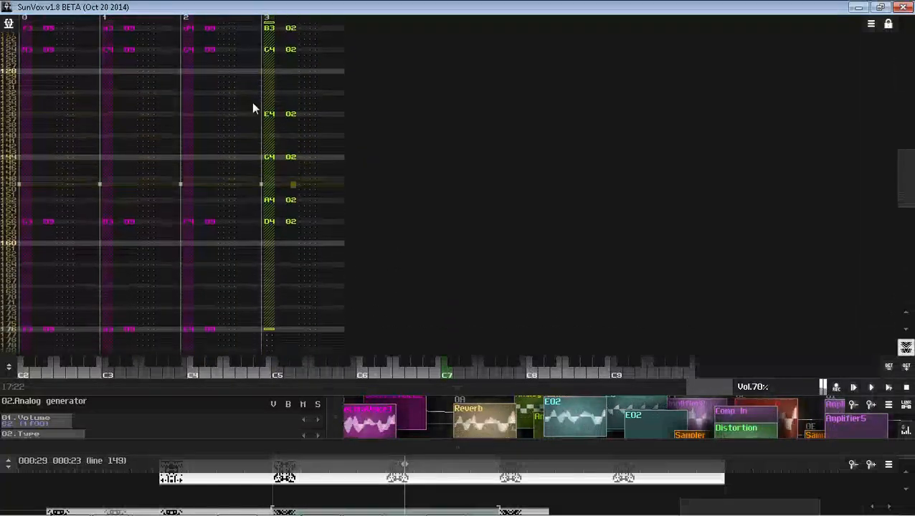
Step: Replace the note-off at line 176 of track 3 with a B3 note, trying A3 and C4 first
key("space")
left_click(271, 201)
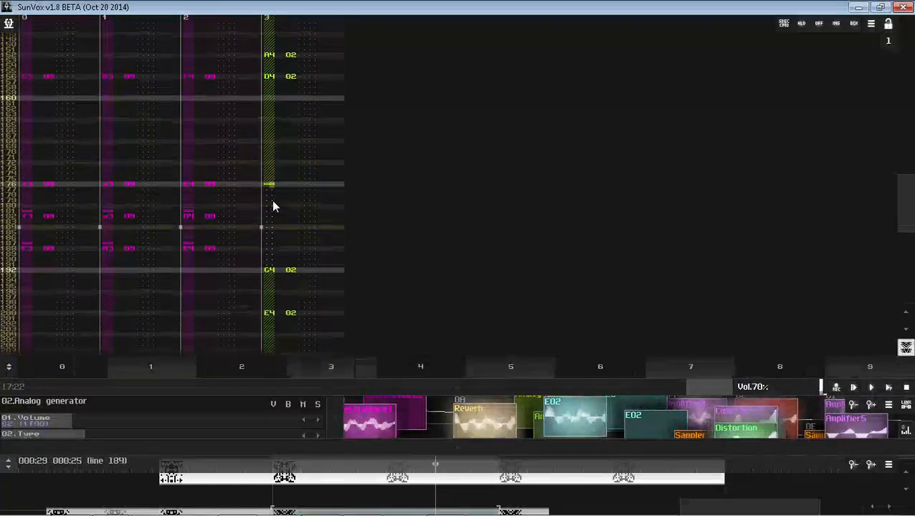
key("n")
key("Up")
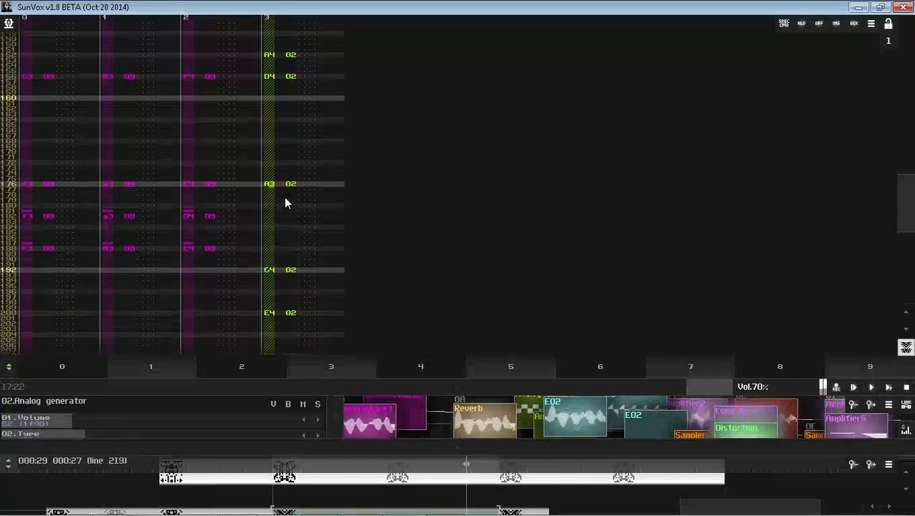
key("x")
key("Up")
key("z")
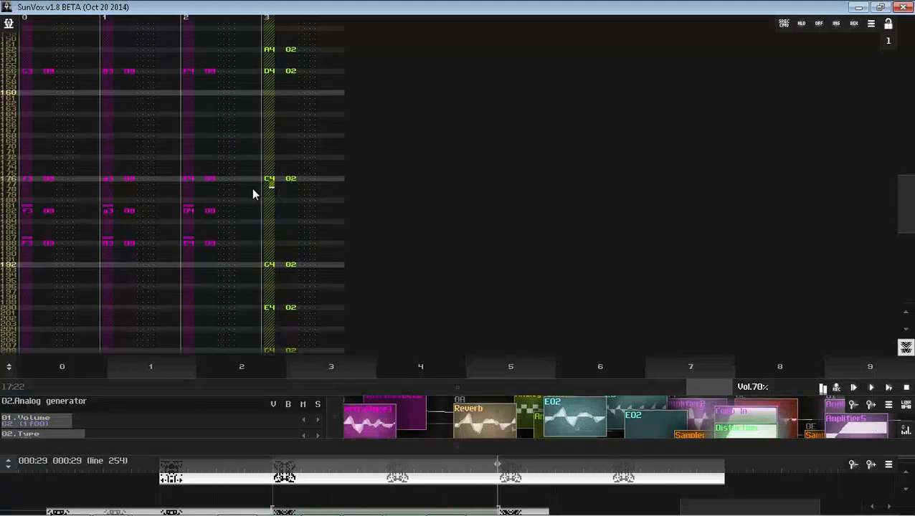
key("Up")
key("m")
Step: Set the note at line 192 of track 3 to C4 and save the song, overwriting BuyToday.sunvox
left_click(267, 264)
key("space")
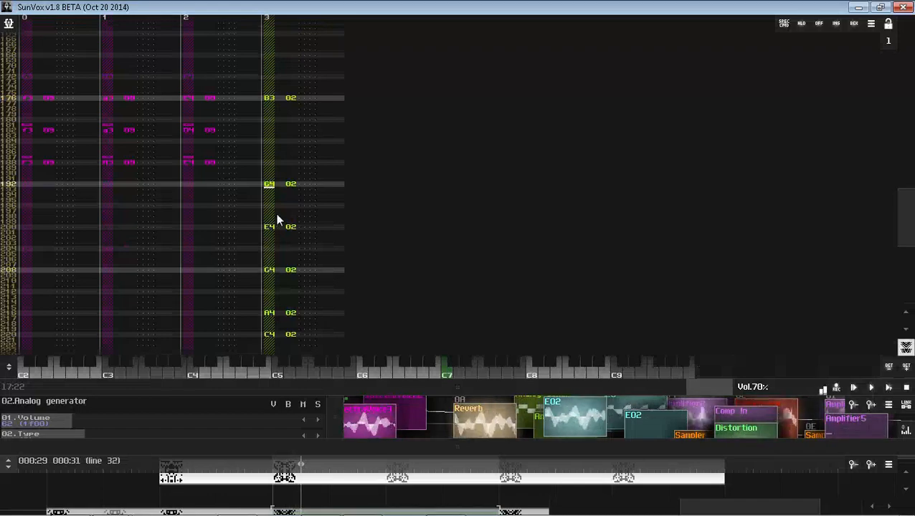
key("ctrl+s")
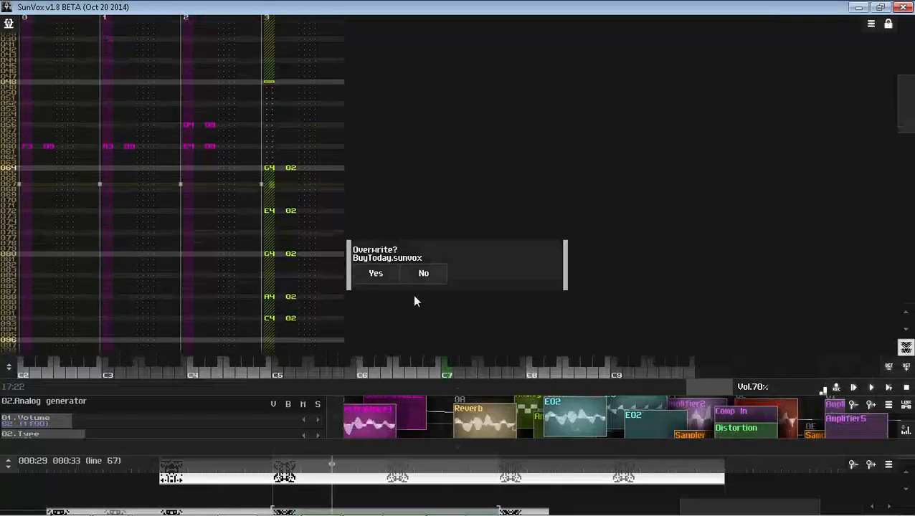
key("y")
Step: Move the E4 note in track 3 from line 136 to line 140
left_click_drag(436, 387, 433, 475)
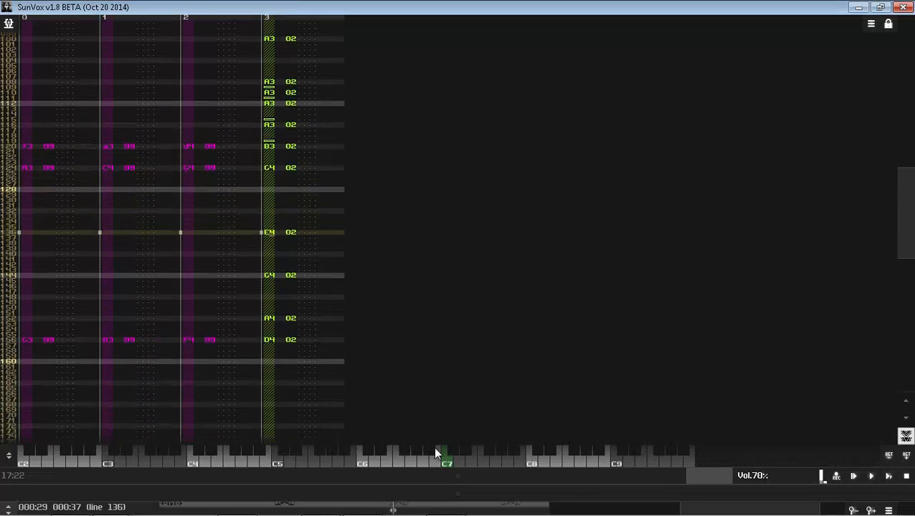
left_click(273, 107)
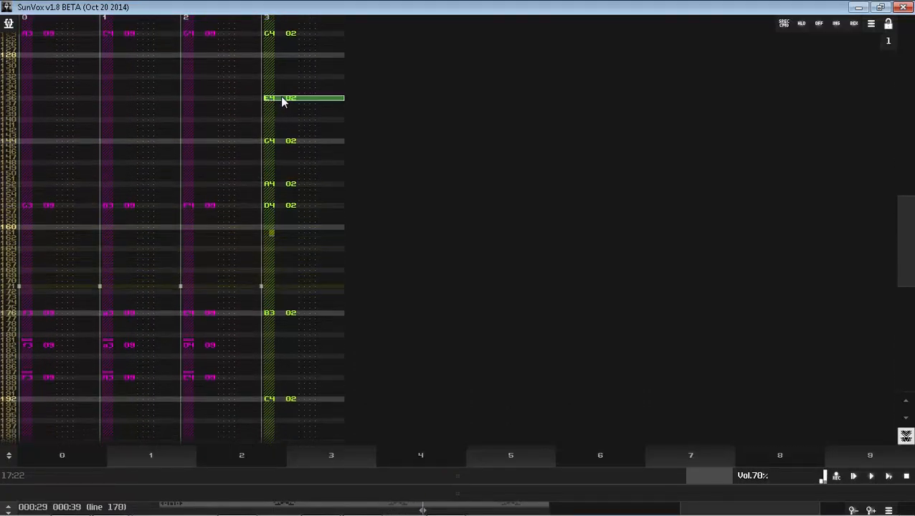
left_click(281, 98)
key("Delete")
left_click(275, 256)
key("ctrl+v")
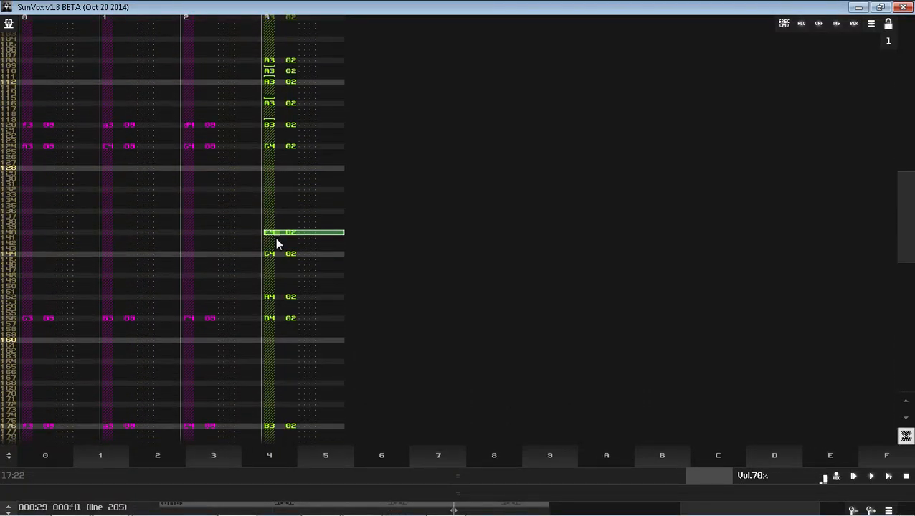
Step: Cut the E4 and G4 notes at lines 140 to 144 of track 3 and undo the cut
left_click_drag(273, 235, 272, 254)
key("ctrl+x")
key("ctrl+z")
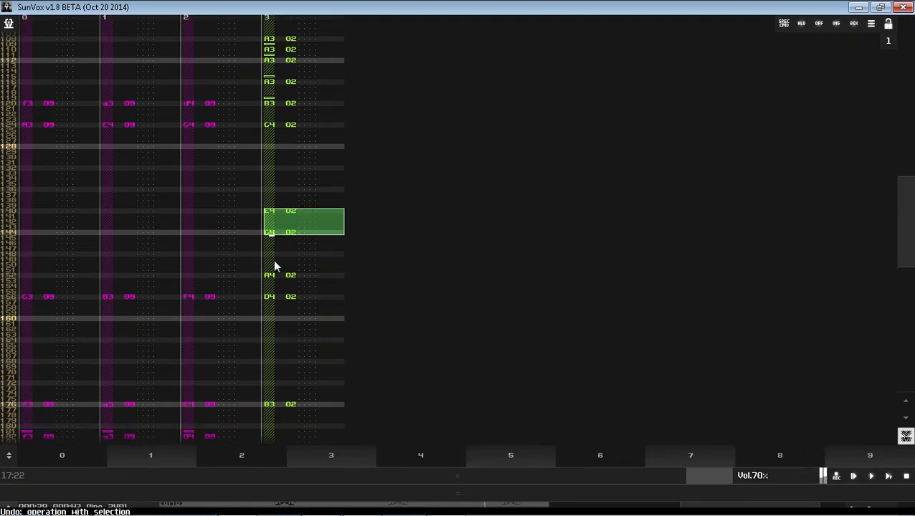
Step: Listen to the looping pattern through the E4 and G4 notes at lines 140 and 144
key("space")
left_click(283, 115)
left_click(284, 116)
key("space")
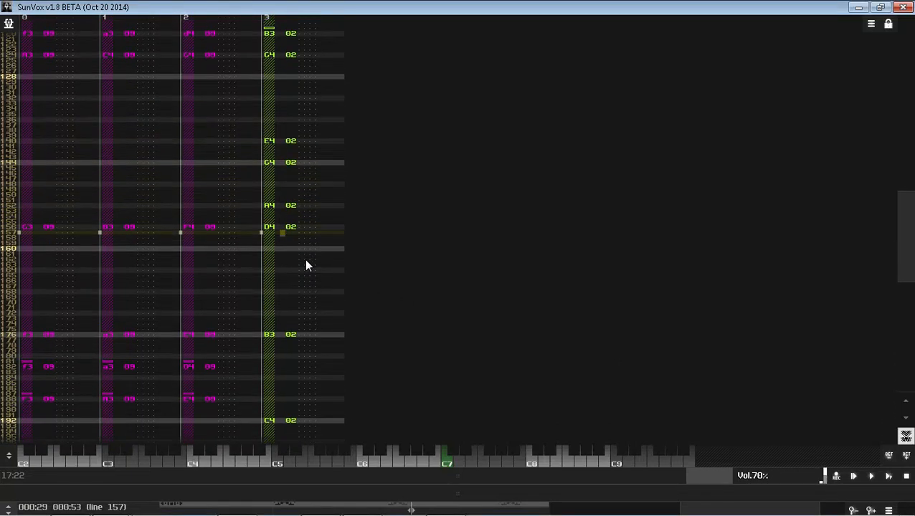
Step: Move the C4 note in track 3 from line 192 to line 188
key("space")
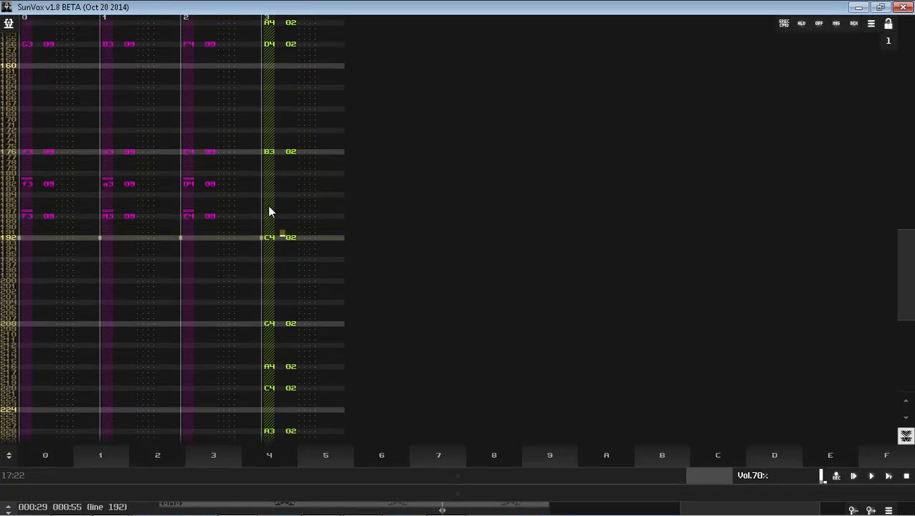
left_click_drag(269, 237, 286, 243)
key("ctrl+x")
left_click(284, 206)
key("ctrl+v")
left_click(287, 280)
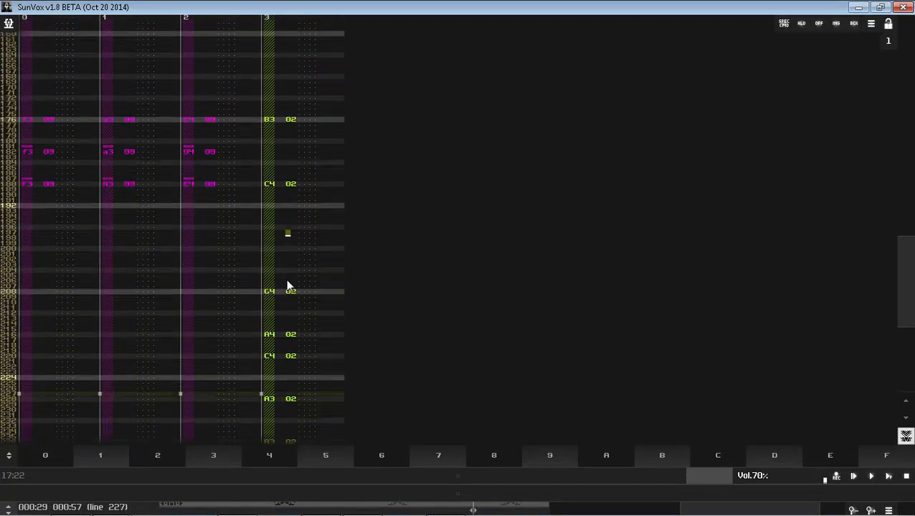
Step: Delete all remaining track 3 notes from line 208 to the pattern's end and save the song
left_click(273, 269)
left_click_drag(272, 271, 412, 453)
key("Delete")
key("ctrl+s")
left_click(375, 278)
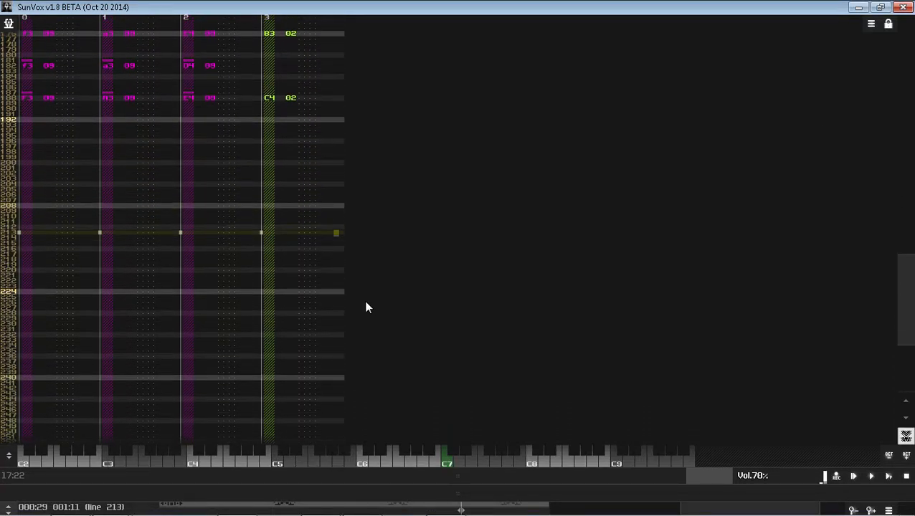
Step: Add a note-off at line 208 of track 3 and save the song over the existing file
key("space")
left_click(273, 192)
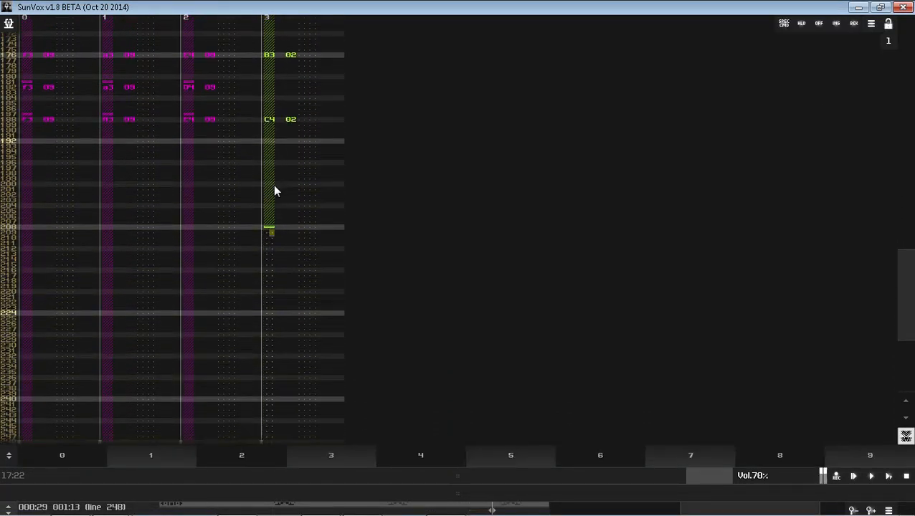
left_click(378, 278)
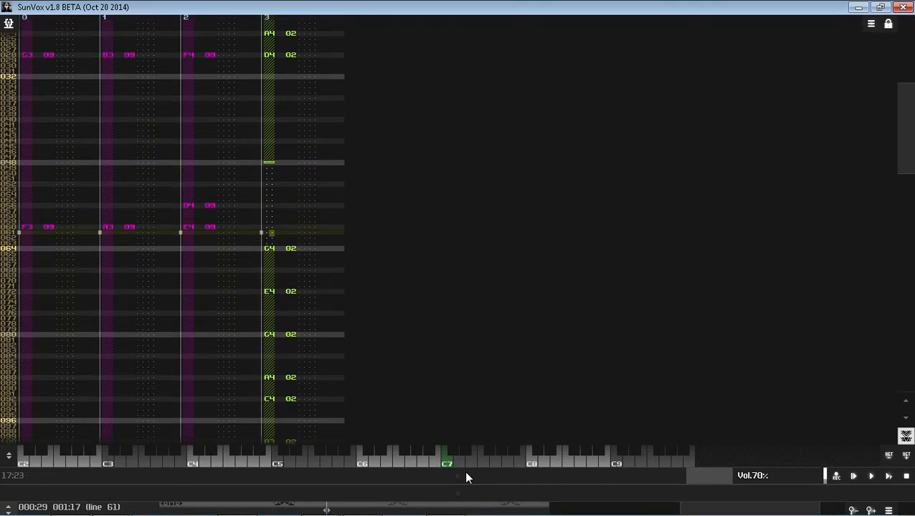
Step: Check the last timeline pattern and, back in the melody pattern, move track 3's note-off from line 208 to line 224
left_click(429, 493)
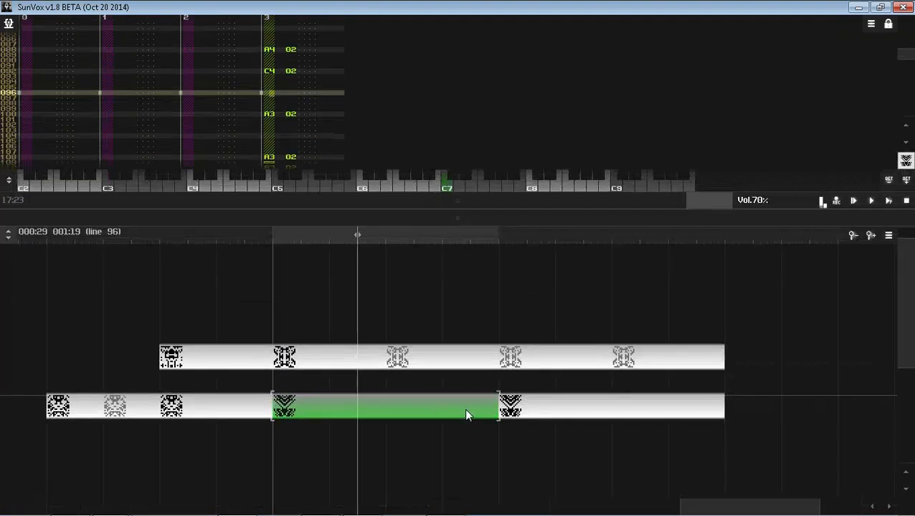
left_click(518, 406)
left_click_drag(487, 212, 484, 356)
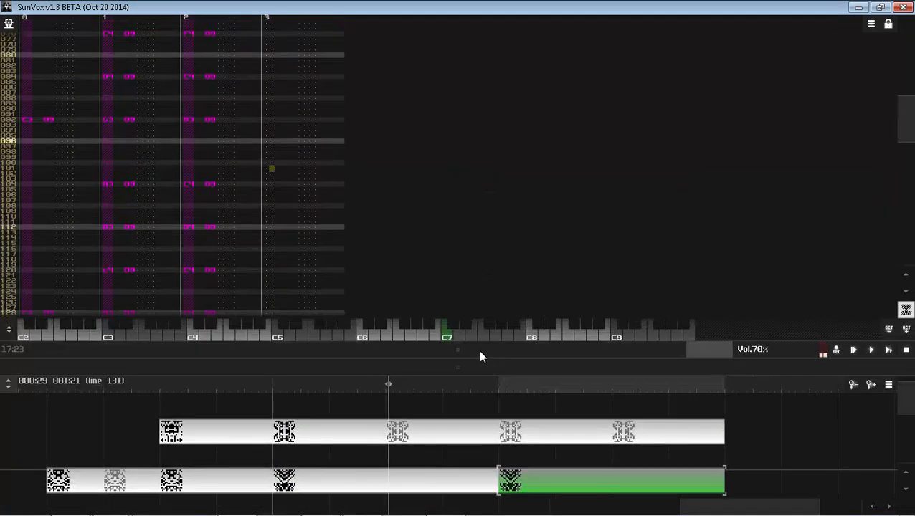
left_click(429, 476)
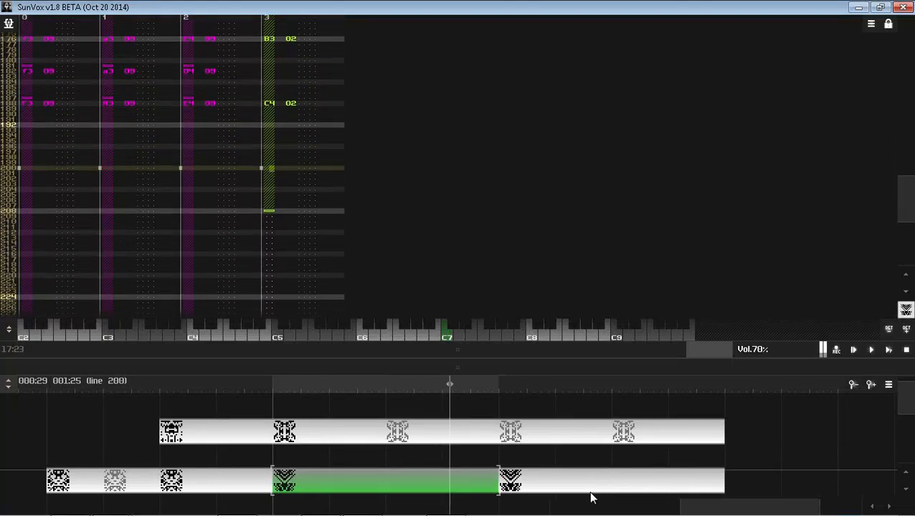
left_click(272, 96)
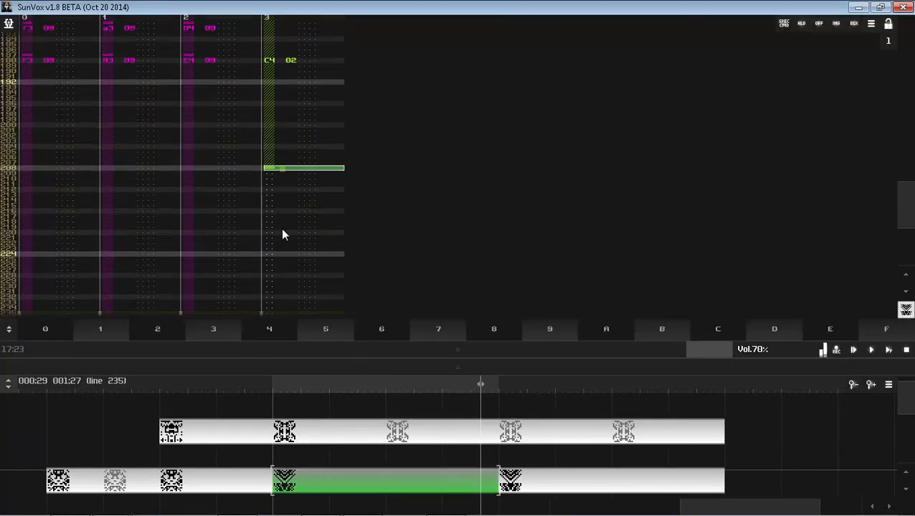
Step: Play the song from the last pattern in the timeline and save it over the existing file
left_click(710, 479)
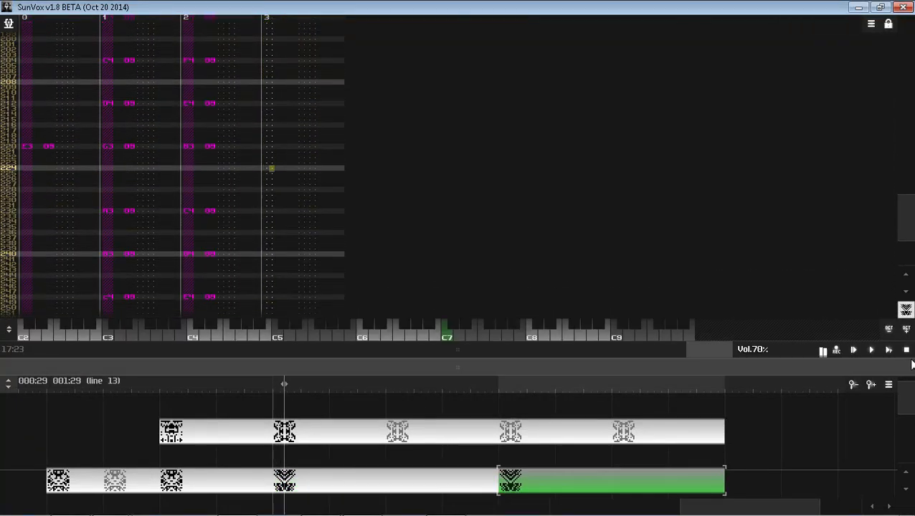
left_click(891, 351)
left_click_drag(582, 349, 531, 386)
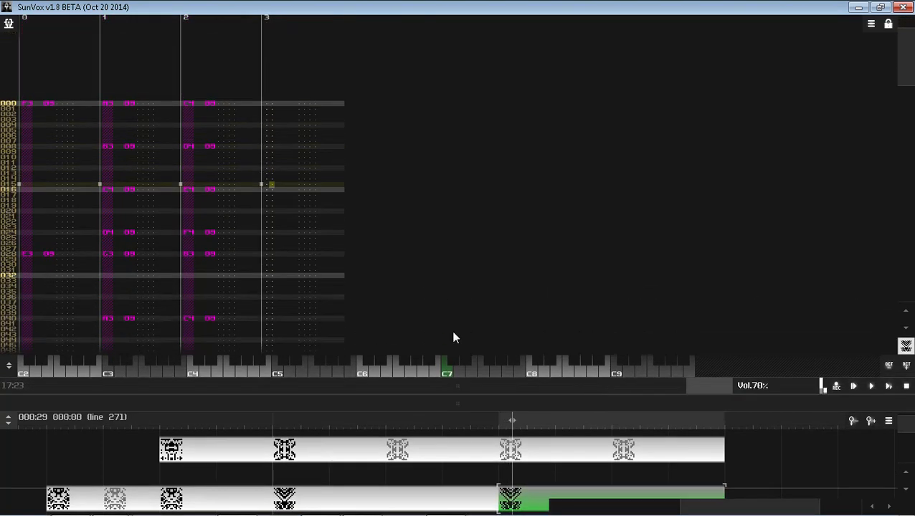
key("ctrl+s")
left_click(377, 274)
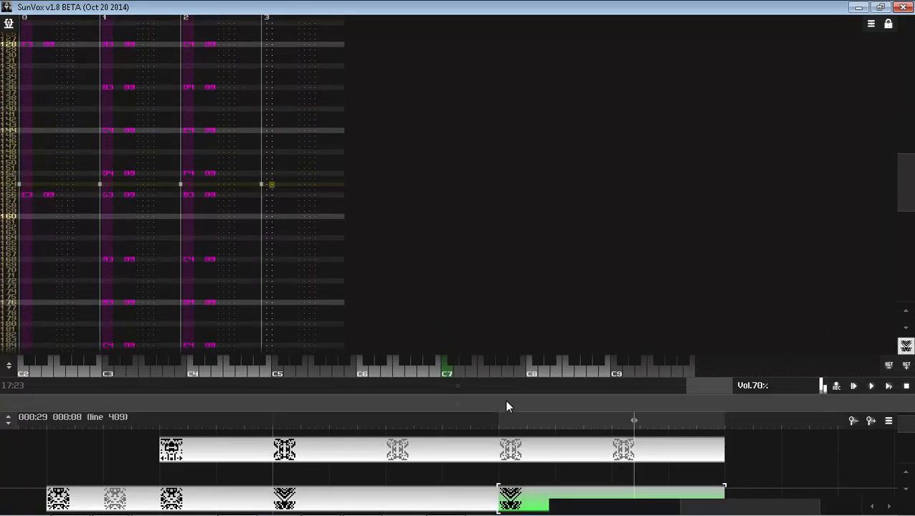
Step: Reopen the melody pattern in the timeline, stop playback and play from that pattern's start
left_click_drag(505, 402, 503, 270)
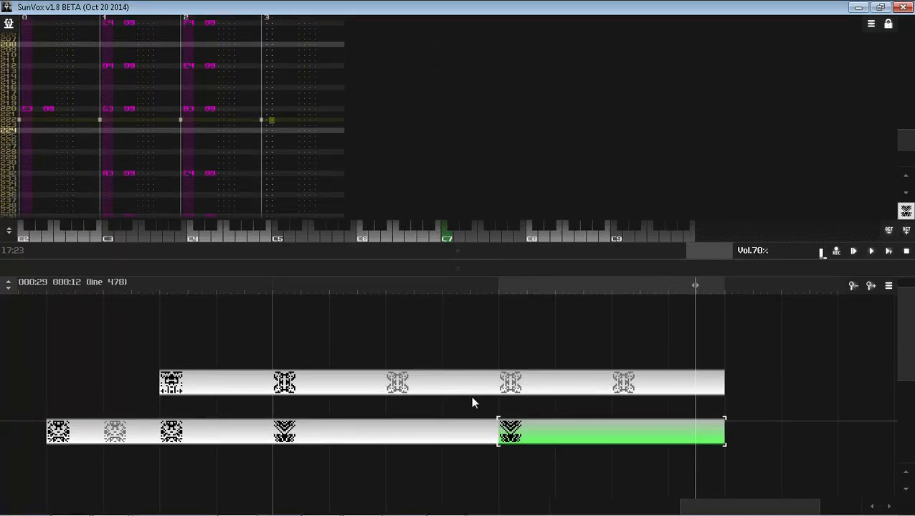
left_click(470, 431)
left_click(909, 252)
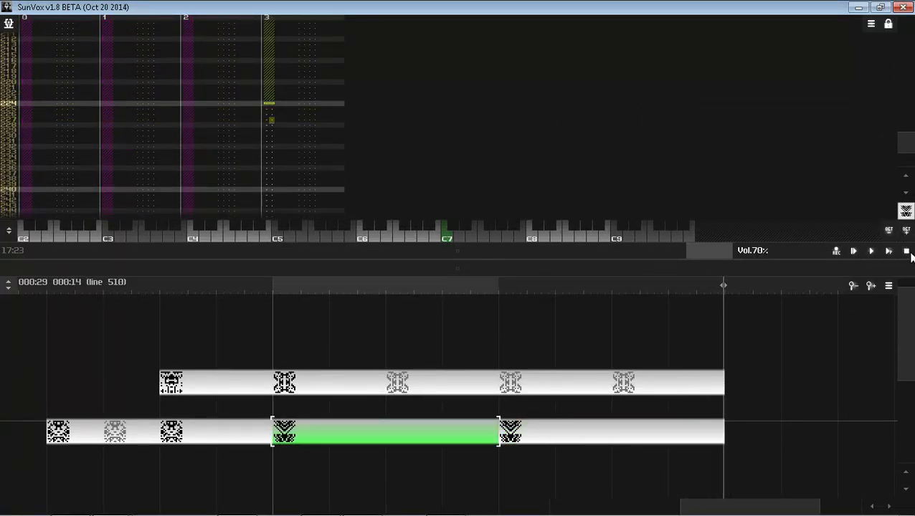
left_click(890, 251)
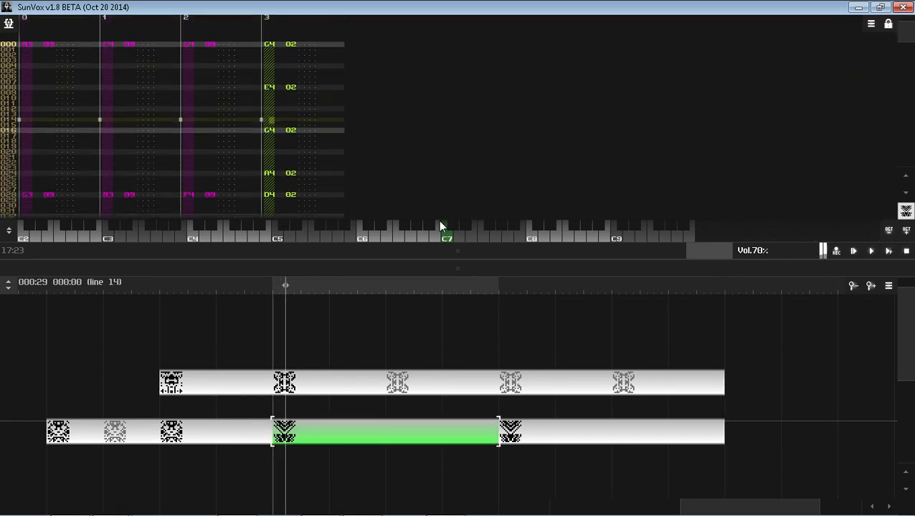
Step: Transpose the whole track 3 melody down one octave
left_click_drag(439, 251, 423, 169)
right_click(299, 110)
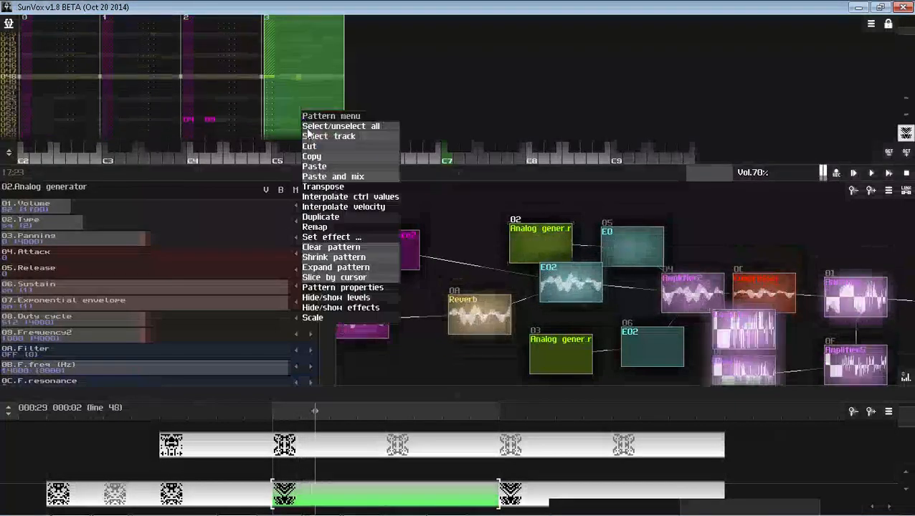
left_click(330, 189)
left_click(374, 259)
left_click(373, 278)
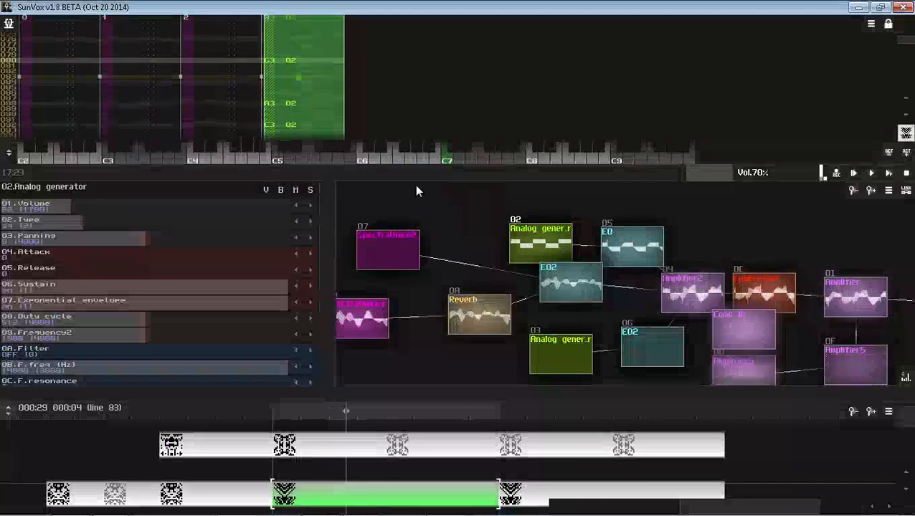
Step: Enlarge the pattern editor and select the entire pattern across all four tracks
left_click_drag(422, 174, 446, 459)
key("space")
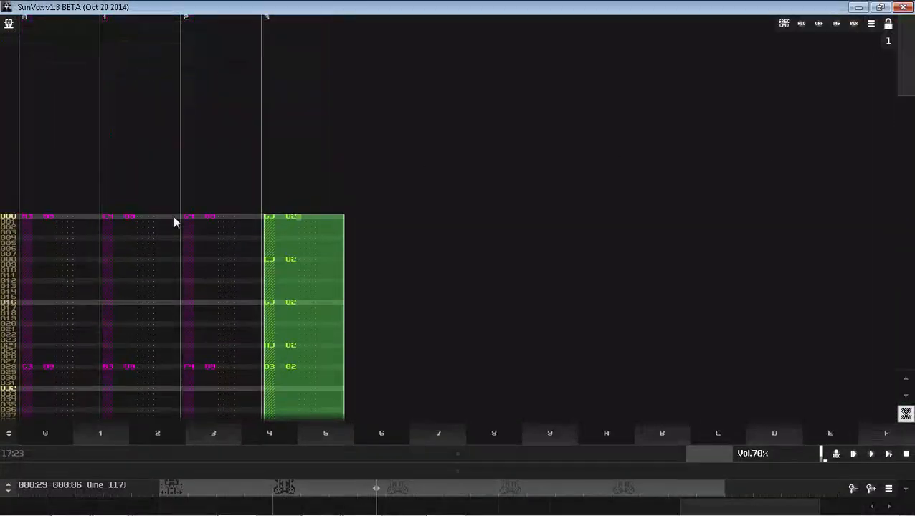
key("ctrl+a")
key("ctrl+a")
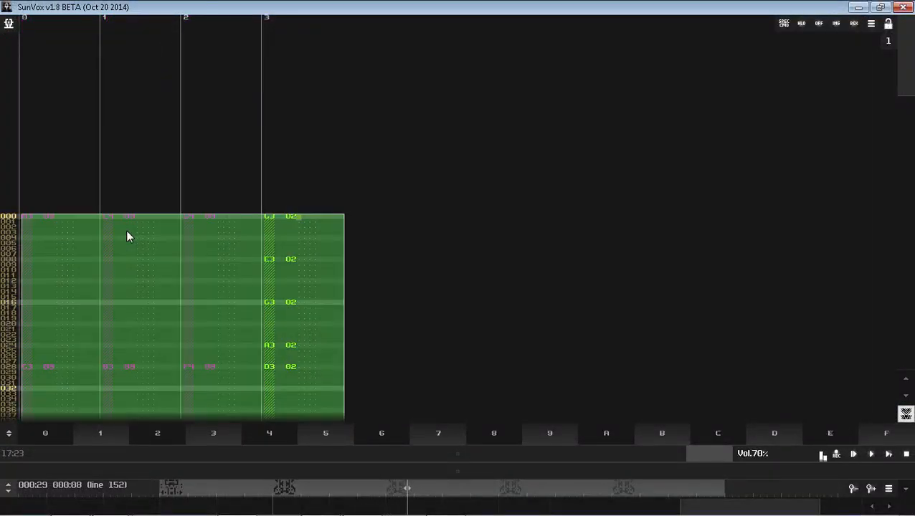
key("space")
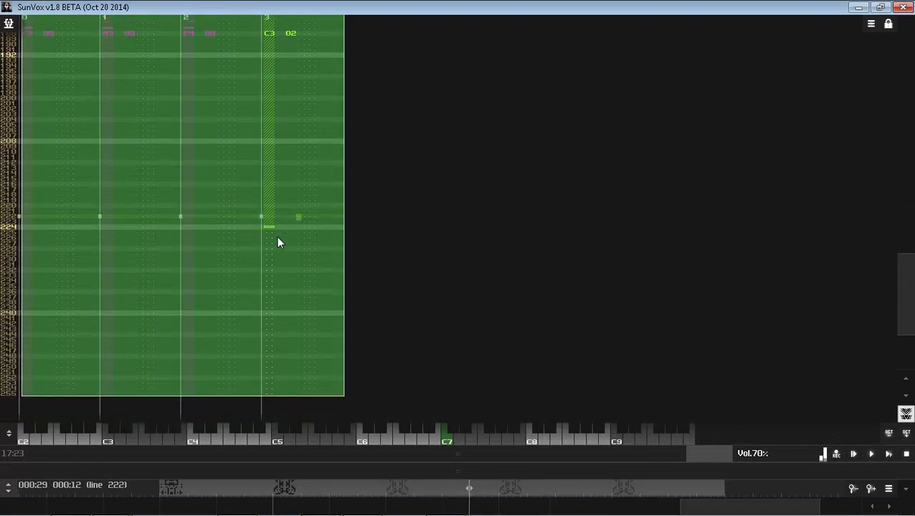
Step: Add closing lead notes to the last track of the pattern: C3 at line 248 and E3 at line 252
key("space")
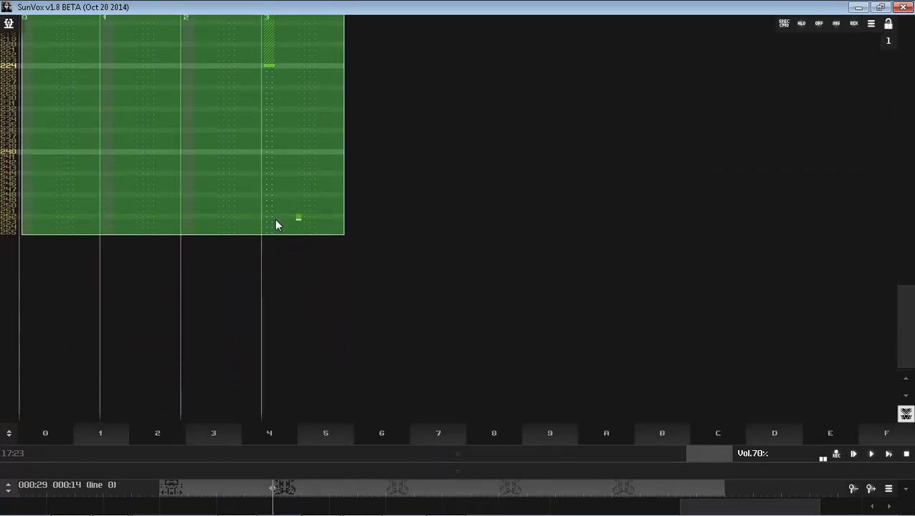
left_click(275, 196)
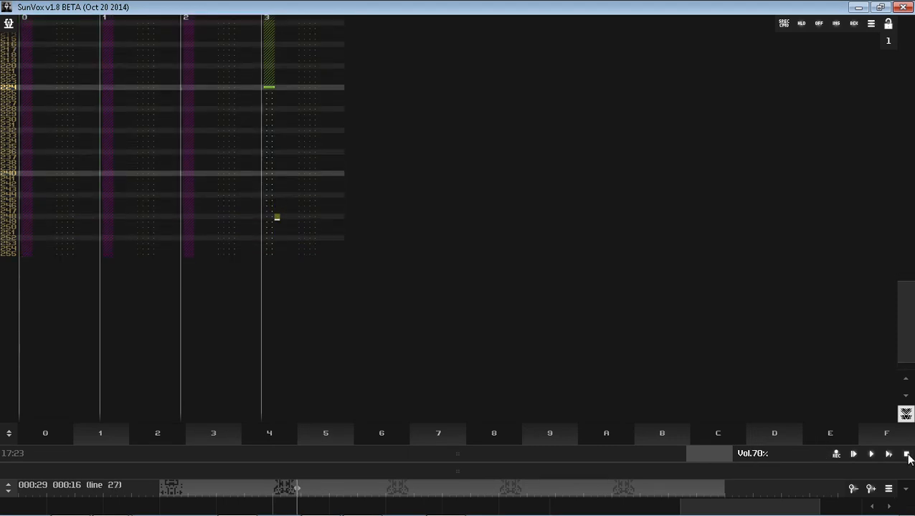
key("z")
key("ctrl+z")
key("x")
key("ctrl+z")
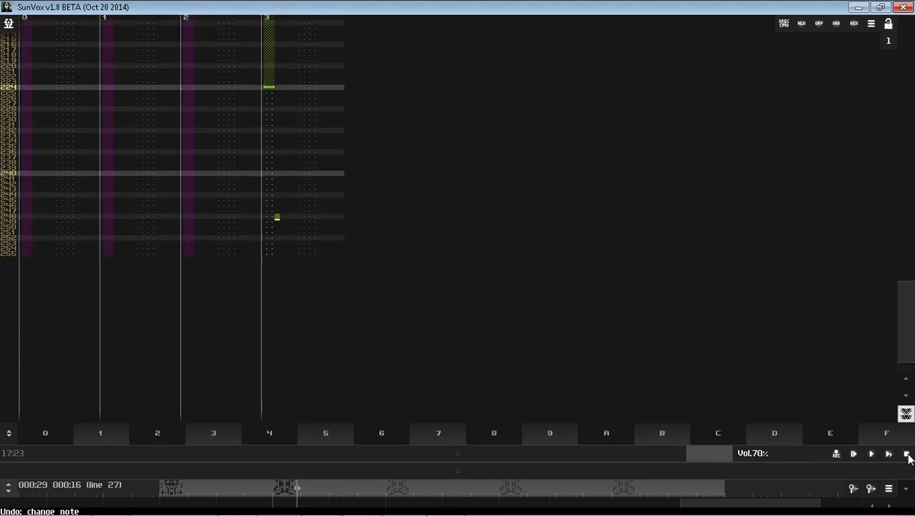
key("v")
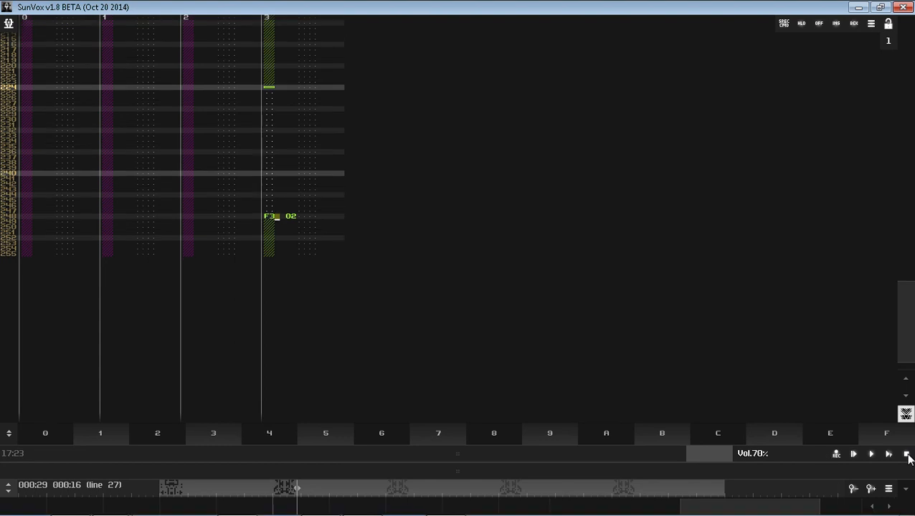
left_click(908, 454)
key("space")
key("x")
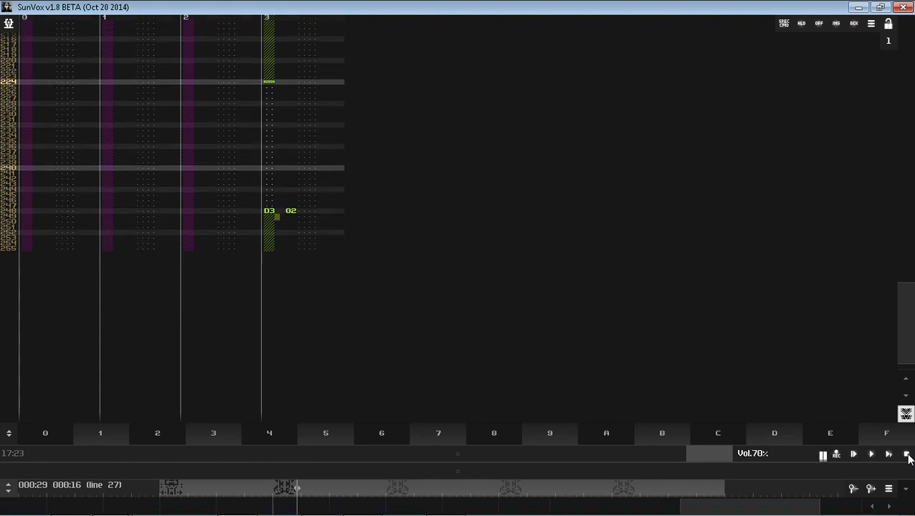
key("z")
key("c")
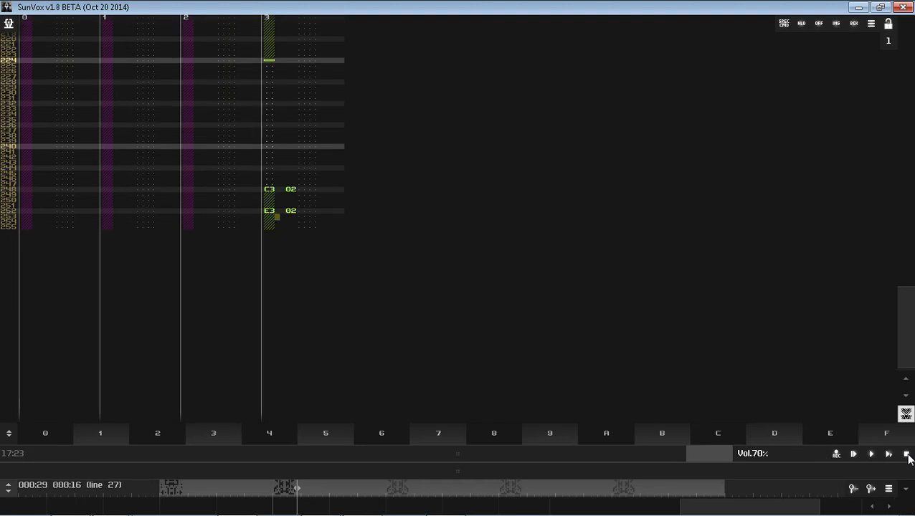
Step: Shift the whole pattern's content one track over, starting at track 1, after extending the pattern to five tracks
key("ctrl+a")
key("ctrl+x")
left_click_drag(906, 326, 897, 32)
right_click(301, 119)
left_click(335, 295)
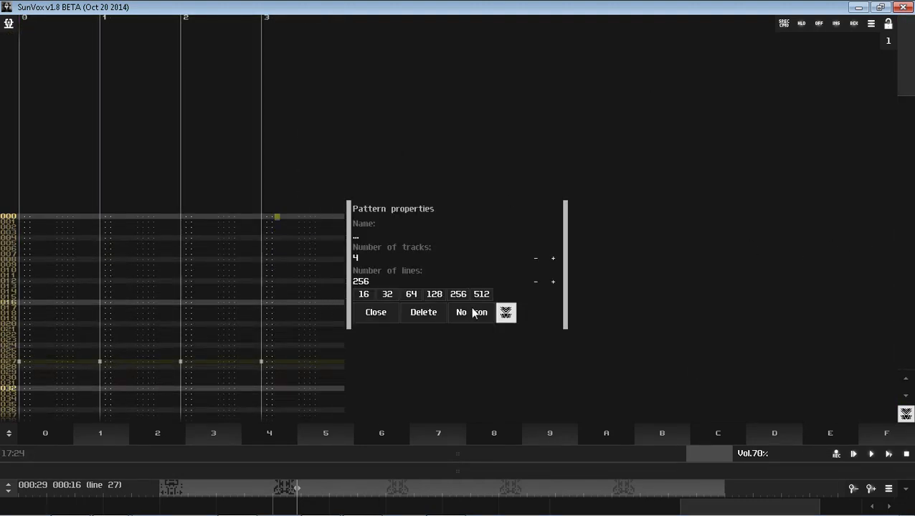
left_click(556, 260)
left_click(365, 320)
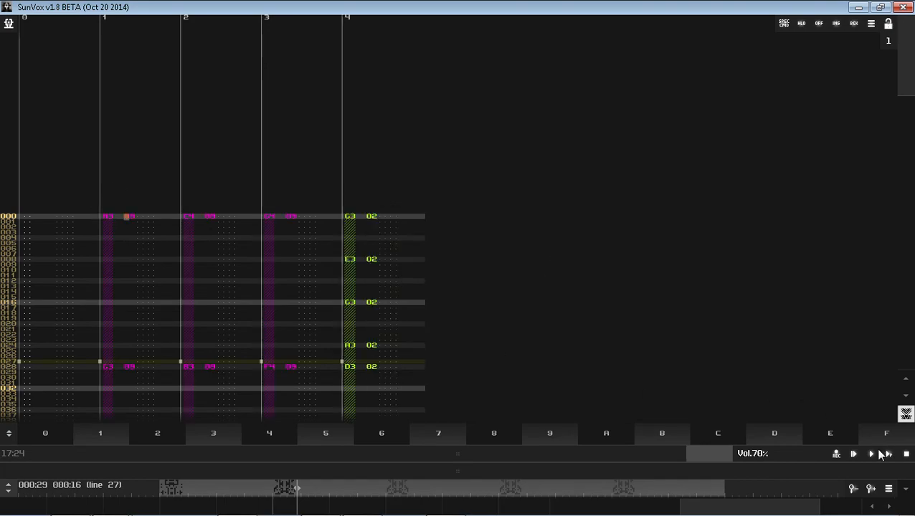
Step: Resume playback, choose the 03 Analog generator module and return to the enlarged pattern editor in edit mode
left_click(886, 454)
left_click_drag(617, 459, 532, 106)
left_click_drag(499, 372, 537, 264)
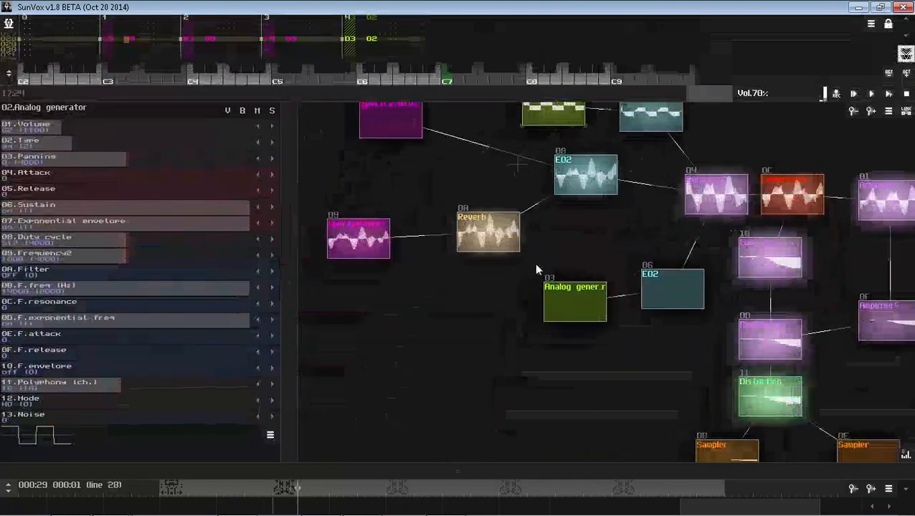
left_click(558, 287)
left_click(515, 84)
left_click_drag(514, 96, 495, 494)
key("space")
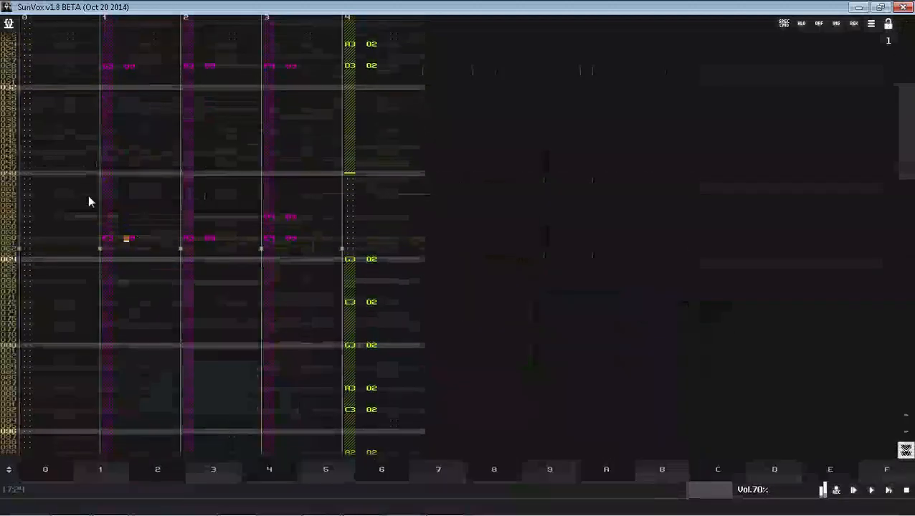
Step: Copy all of track 1's notes into the empty track 0
left_click_drag(88, 195, 10, 86)
left_click(109, 158)
key("ctrl+a")
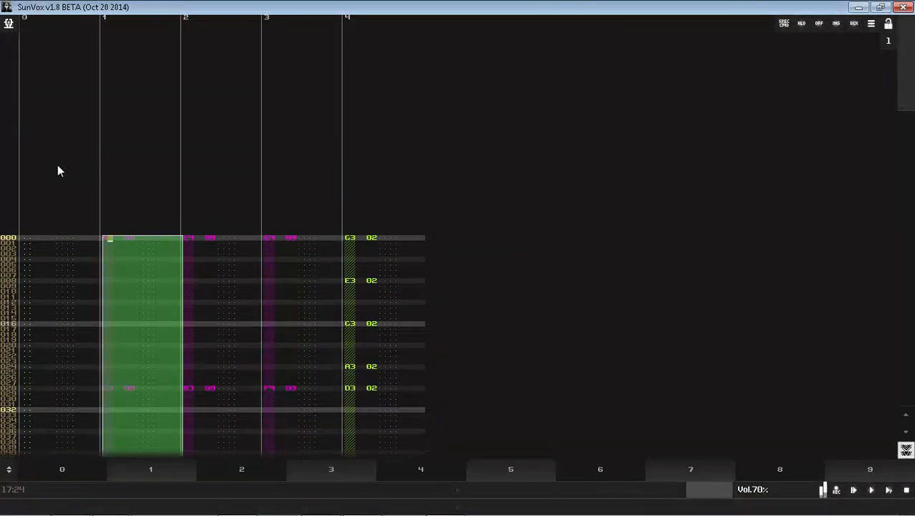
key("ctrl+c")
left_click(18, 146)
key("ctrl+v")
Step: Open module remapping for the whole of track 0 with source module 9, and check the Twitch chat
key("ctrl+a")
right_click(17, 145)
left_click(54, 261)
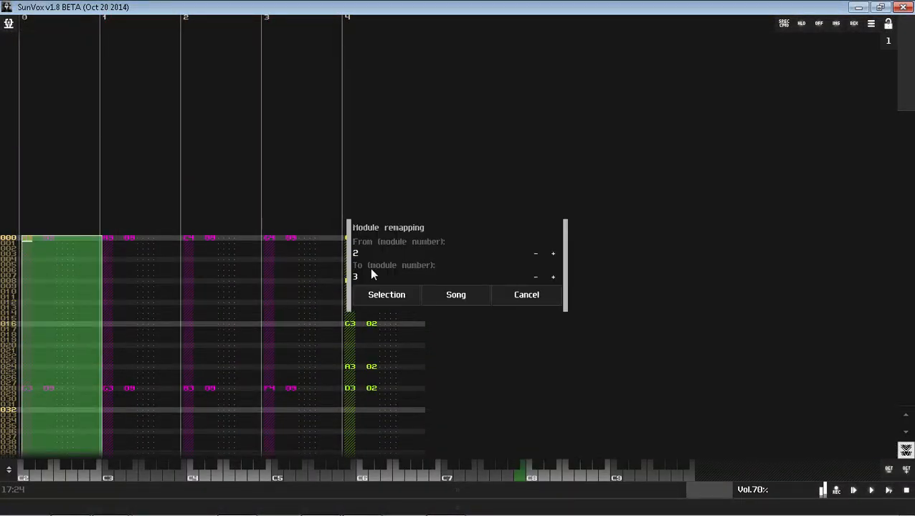
left_click(72, 205)
left_click(50, 205)
key("ctrl+a")
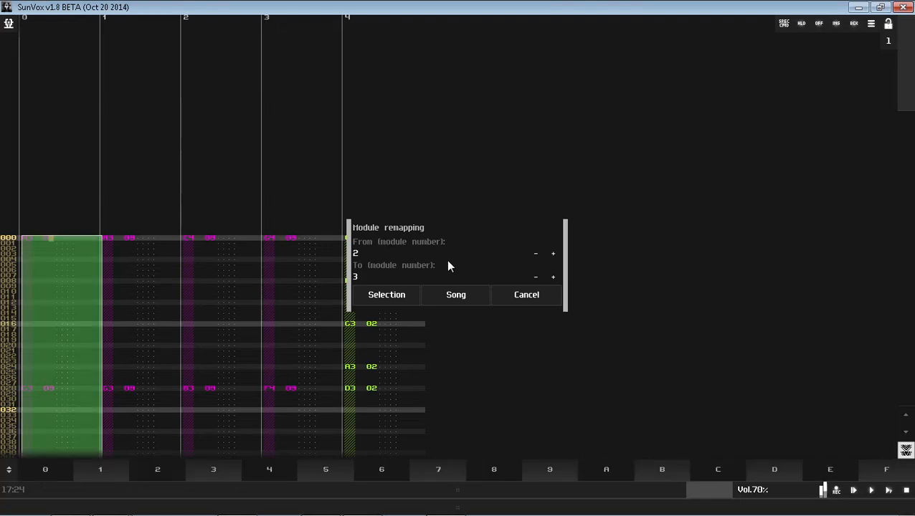
type("9")
key("alt+Tab")
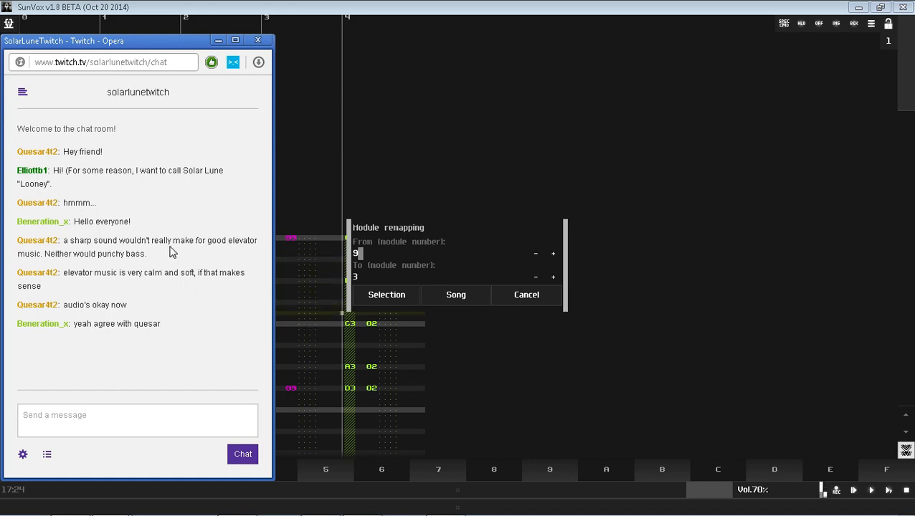
left_click(384, 337)
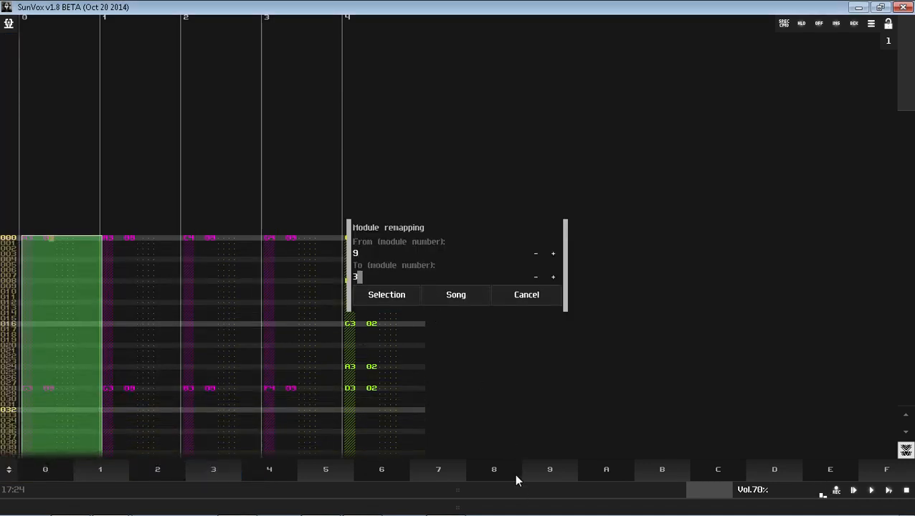
Step: Remap the selected track 0 notes from module 9 to module 7
left_click_drag(514, 474, 472, 237)
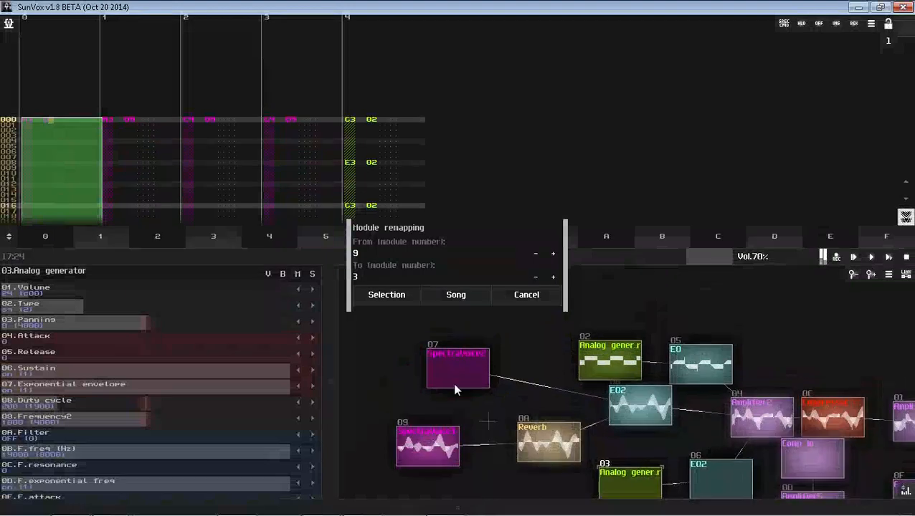
left_click(421, 278)
key("BackSpace")
type("7")
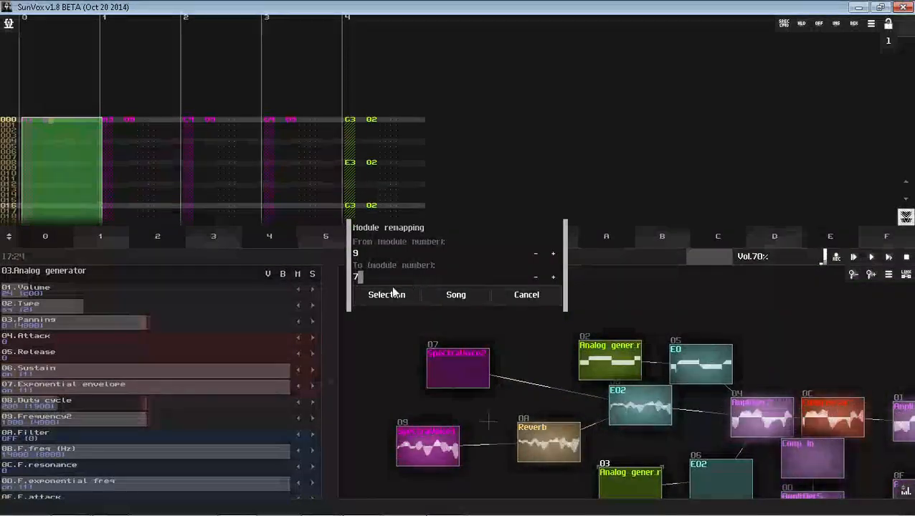
left_click(393, 294)
Step: Remap the selected track 0 notes from module 9 to module 3
right_click(256, 159)
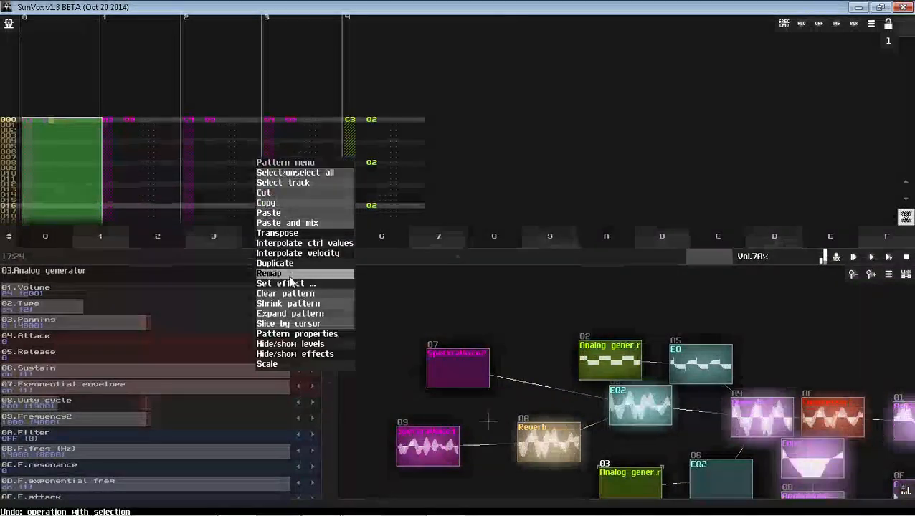
left_click(290, 276)
left_click_drag(521, 324, 500, 251)
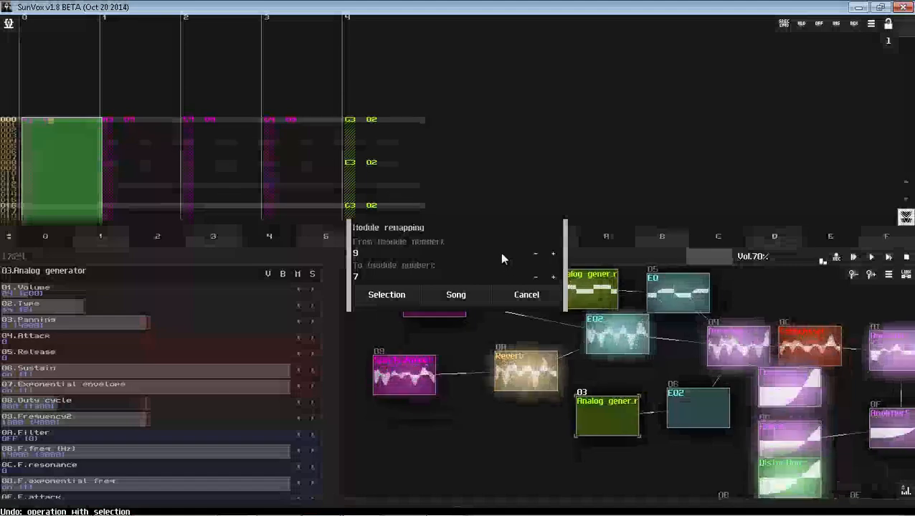
type("3")
left_click(386, 295)
Step: Restart the pattern's playback and solo the 03 Analog generator module
left_click_drag(600, 382, 569, 412)
left_click(540, 331)
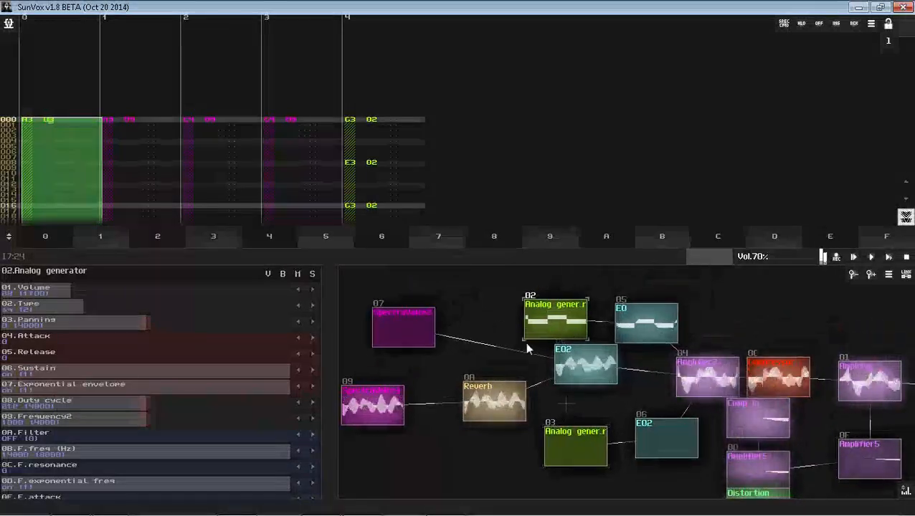
left_click(907, 258)
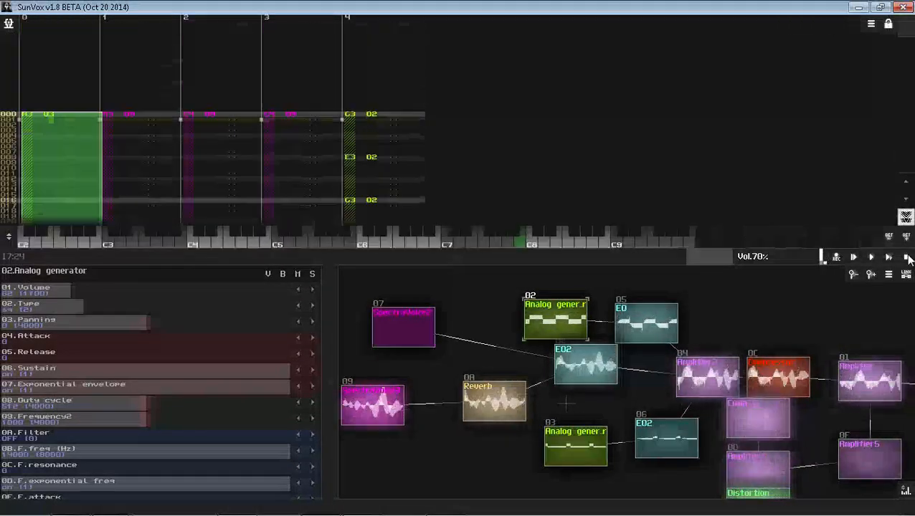
left_click(573, 443)
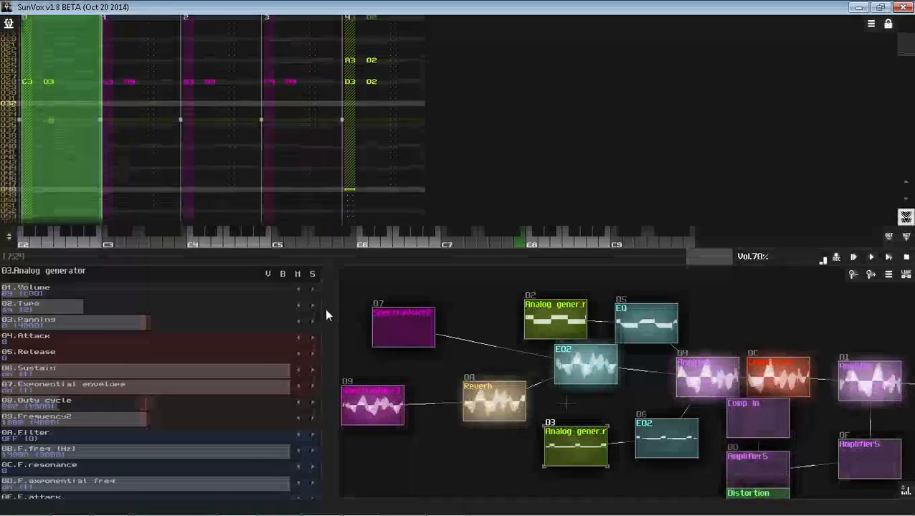
left_click(312, 275)
Step: Transpose the selected track 0 notes down two octaves and replay the pattern from its start
right_click(107, 157)
left_click(133, 234)
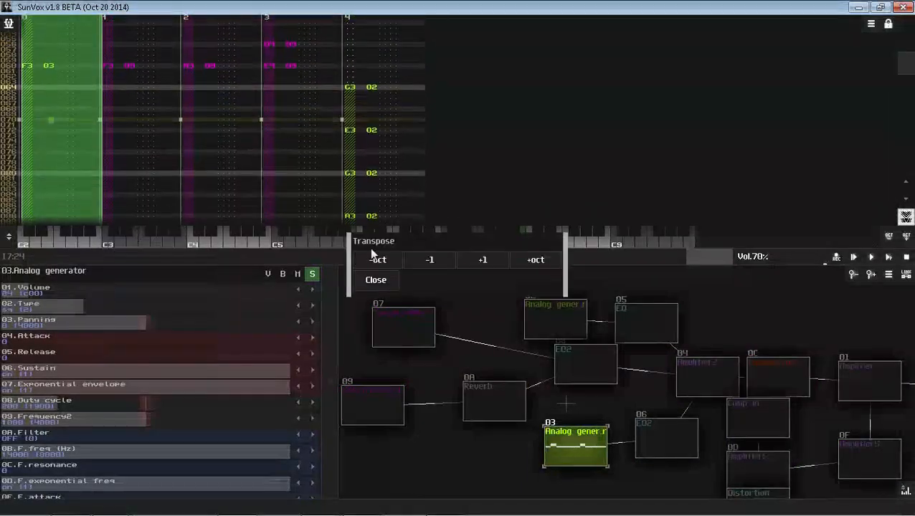
left_click(376, 280)
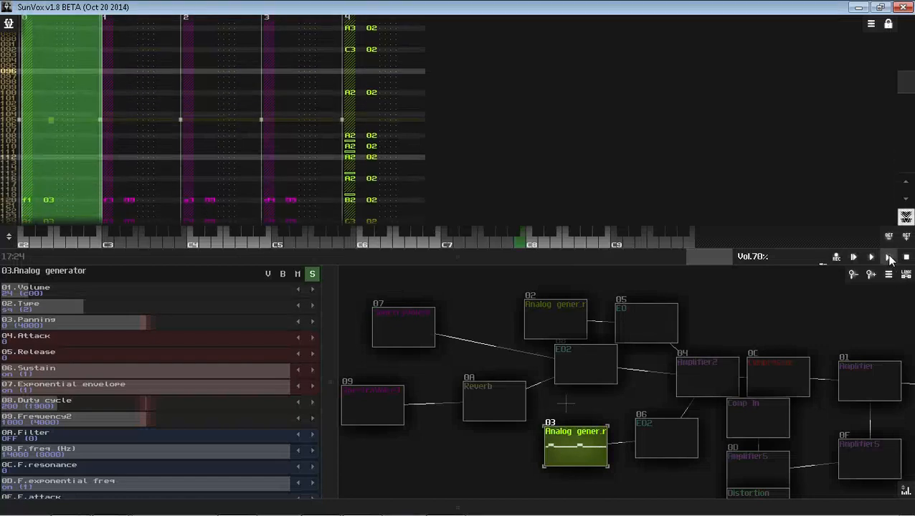
left_click(889, 258)
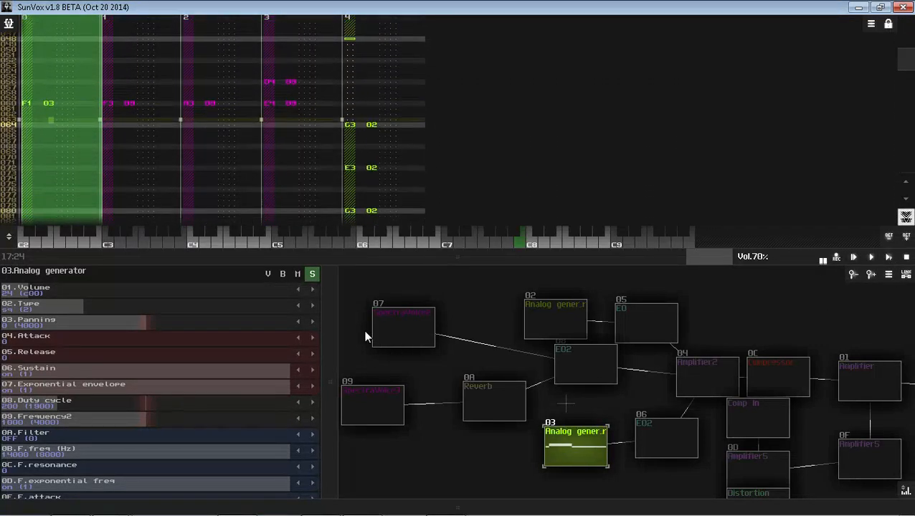
Step: Turn off the solo and set the 03 Analog generator's volume to 31
right_click(378, 292)
left_click(406, 371)
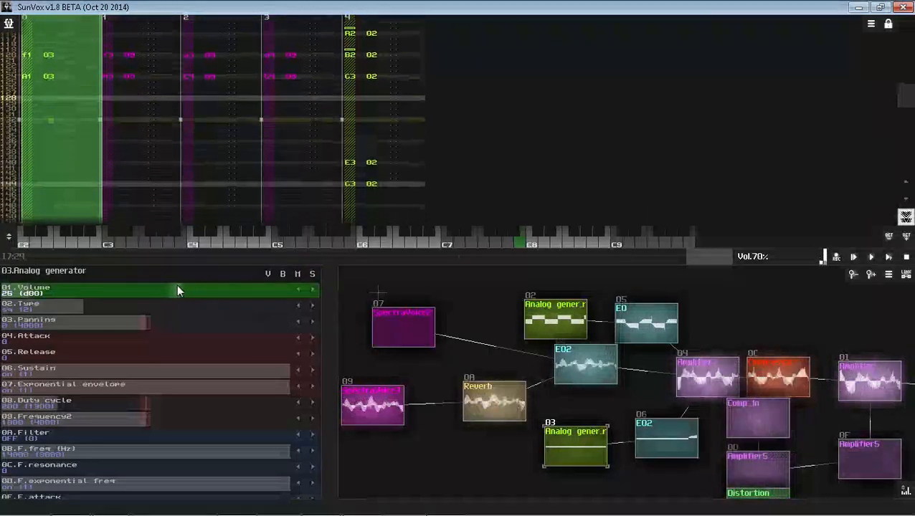
Step: Change track 0's bass notes to C1 at line 176 and D1 at line 182, saving over BuyToday.sunvox
key("ctrl+s")
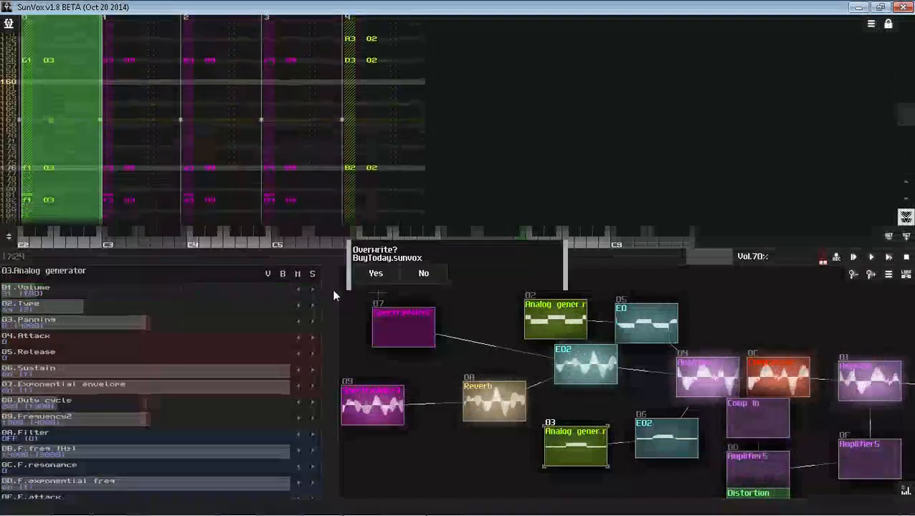
left_click(376, 273)
left_click(74, 70)
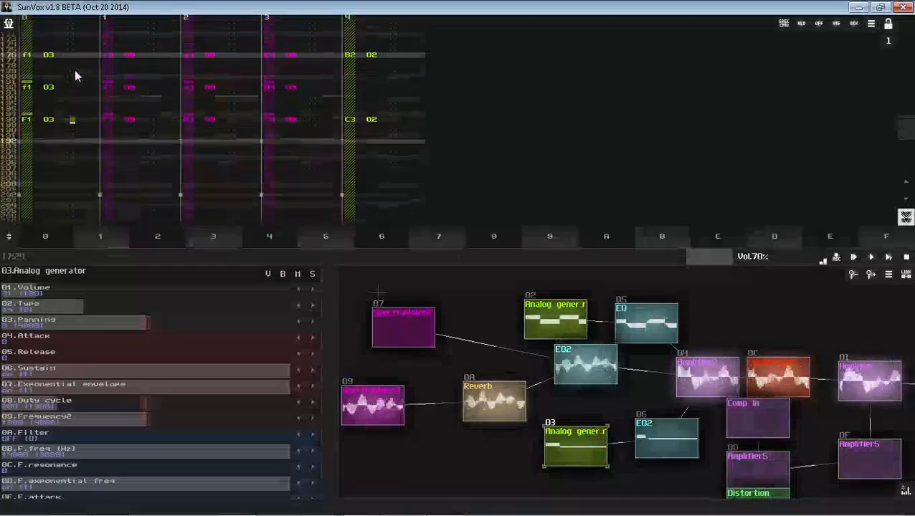
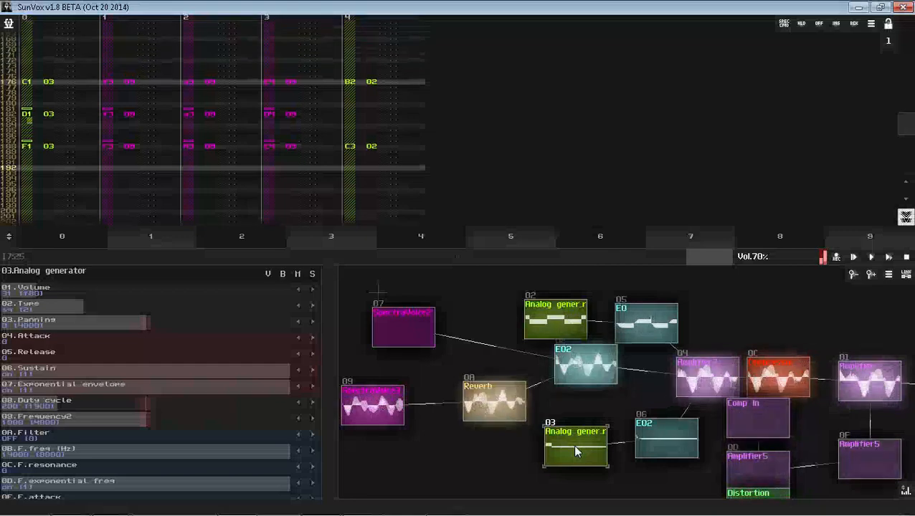
key("ctrl+s")
left_click(368, 276)
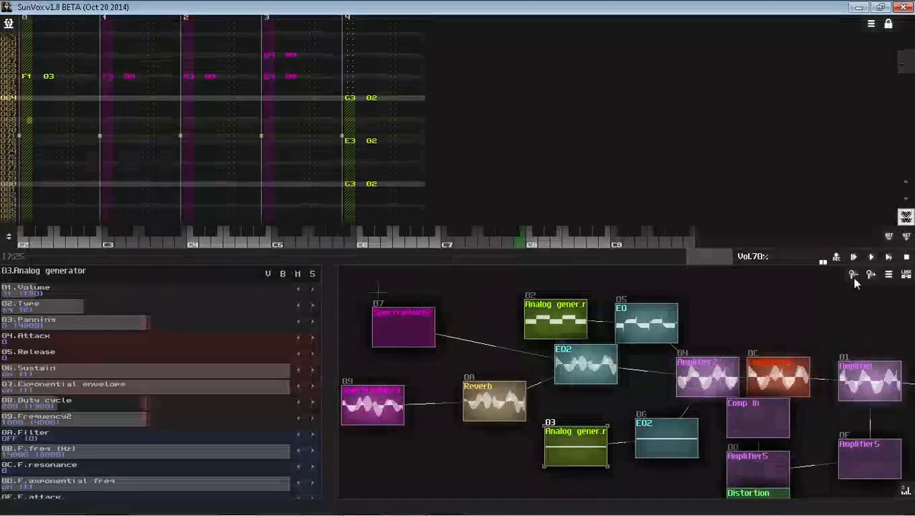
Step: Check the Twitch chat and resize the panes to show the pattern editor directly above the timeline
key("alt+Tab")
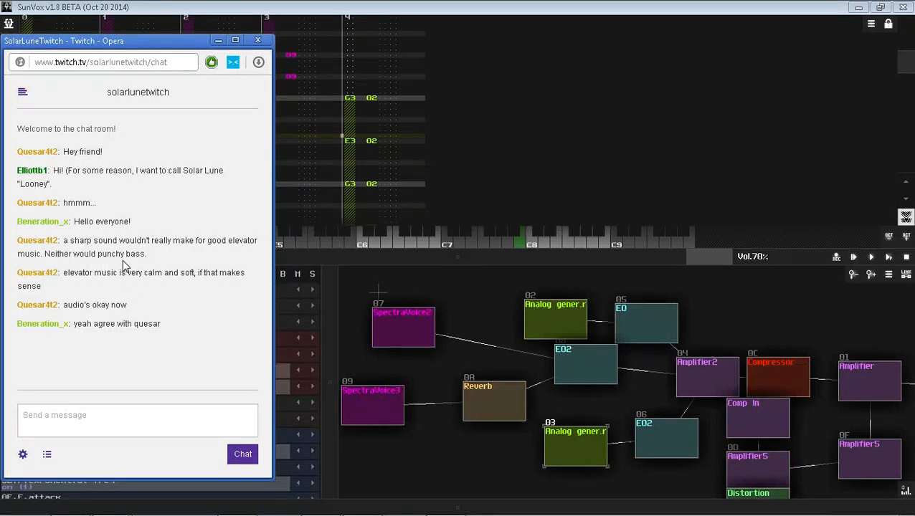
left_click(823, 310)
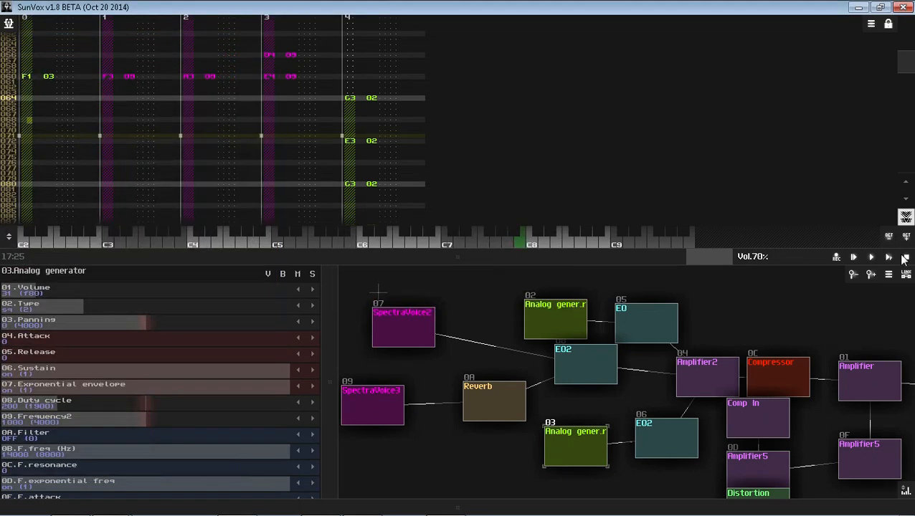
left_click_drag(657, 503, 689, 326)
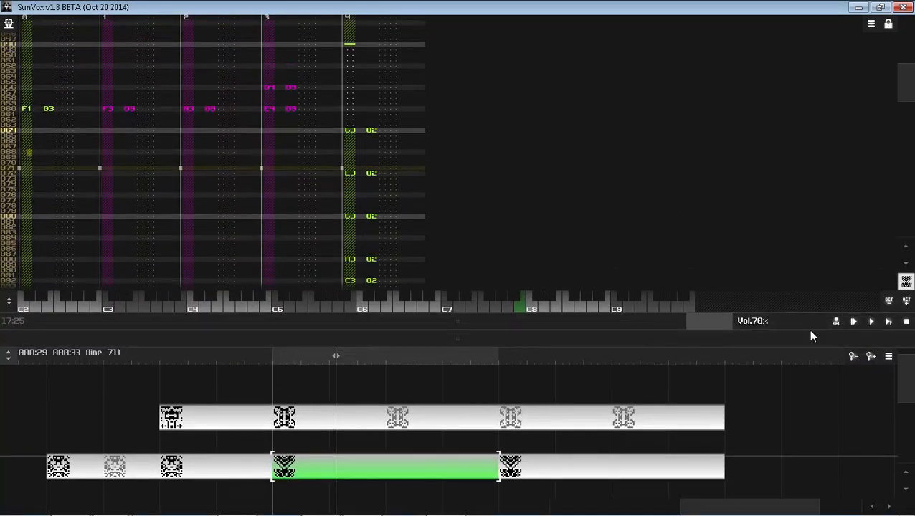
mouse_move(829, 331)
left_mouse_down()
mouse_move(825, 188)
mouse_move(821, 346)
left_mouse_up()
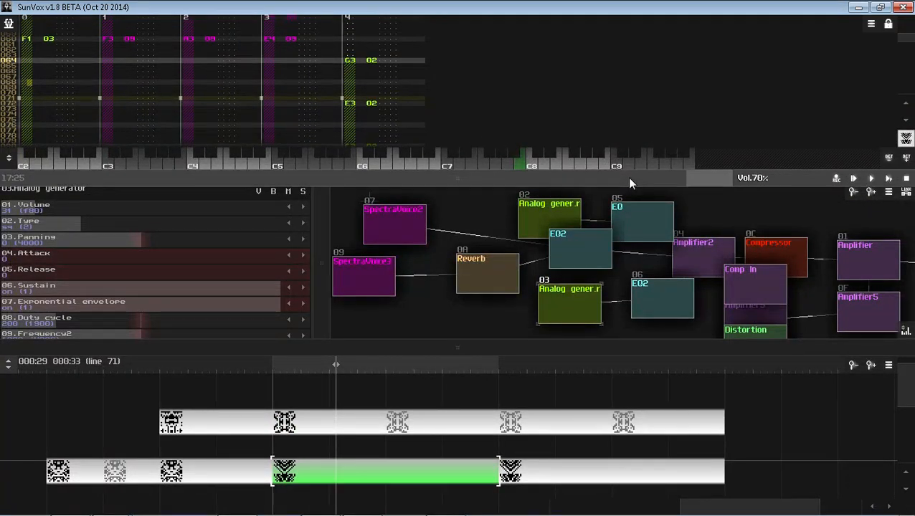
left_click_drag(629, 179, 809, 318)
left_click_drag(581, 325, 520, 313)
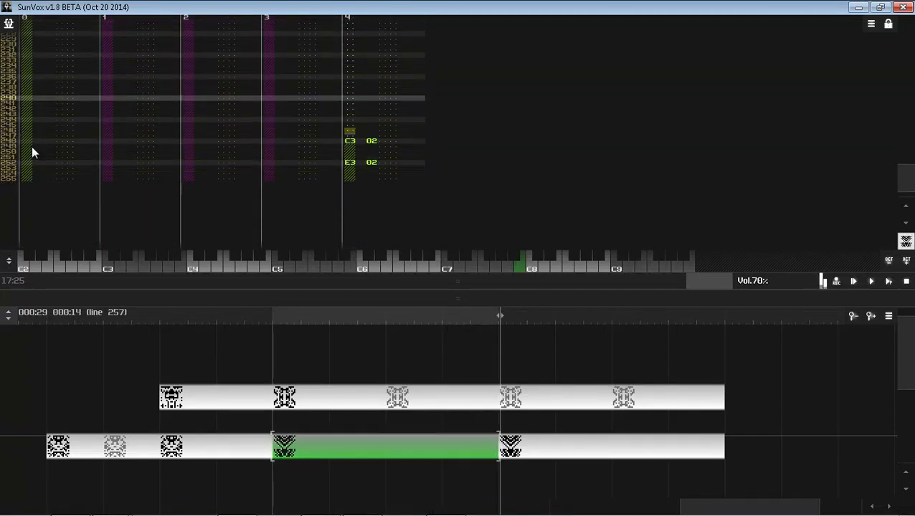
Step: Enter note-off commands at line 248 on tracks 0, 1, 2 and 3
left_click(32, 140)
key("Caps_Lock")
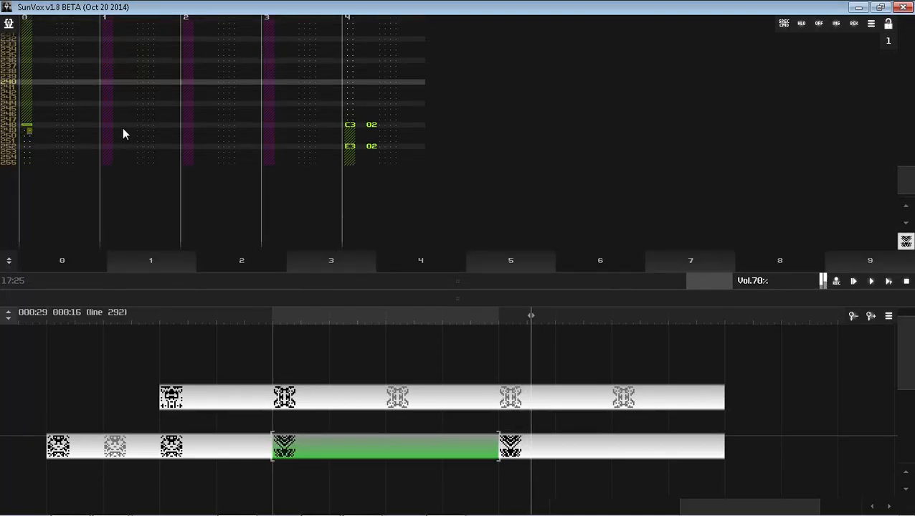
left_click(124, 127)
key("Caps_Lock")
left_click(186, 130)
key("Caps_Lock")
left_click(266, 128)
key("Caps_Lock")
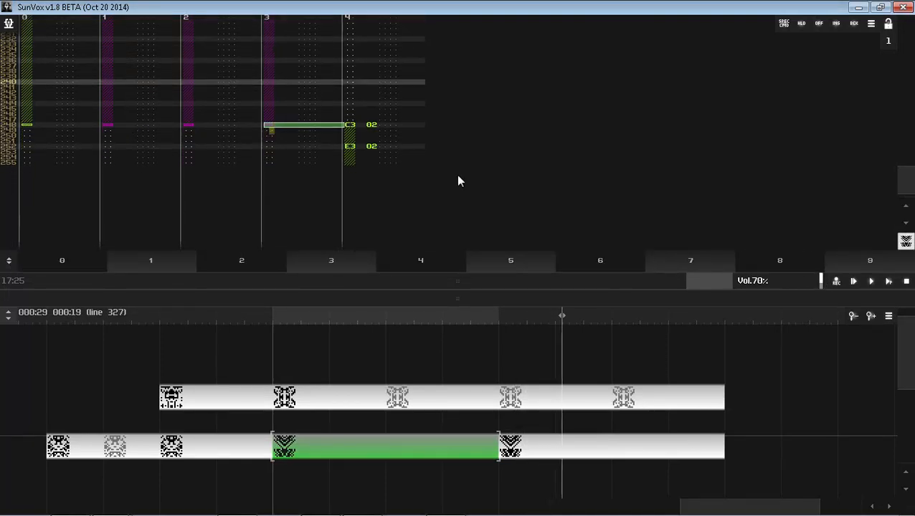
Step: Enlarge the module view, save the song and select the 09 SpectraVoice module
left_click_drag(561, 296, 566, 51)
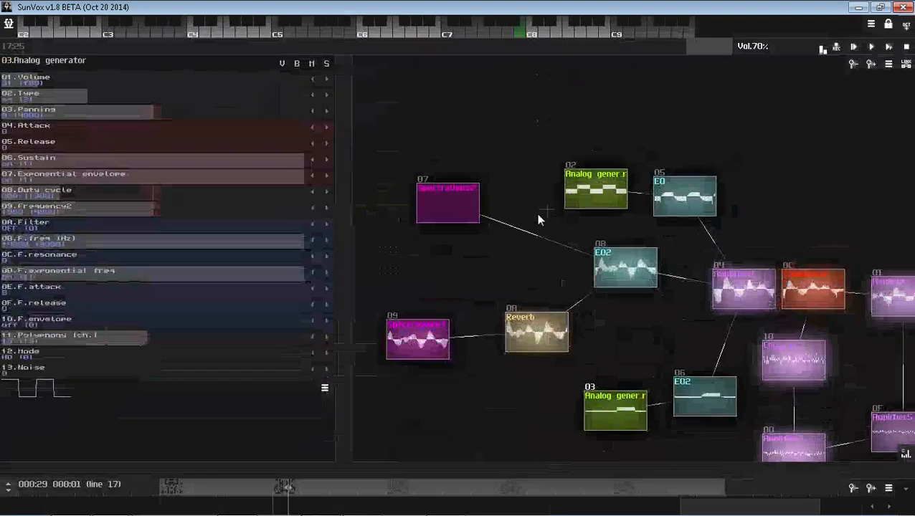
key("ctrl+s")
left_click(376, 276)
left_click_drag(500, 312, 529, 246)
left_click(463, 275)
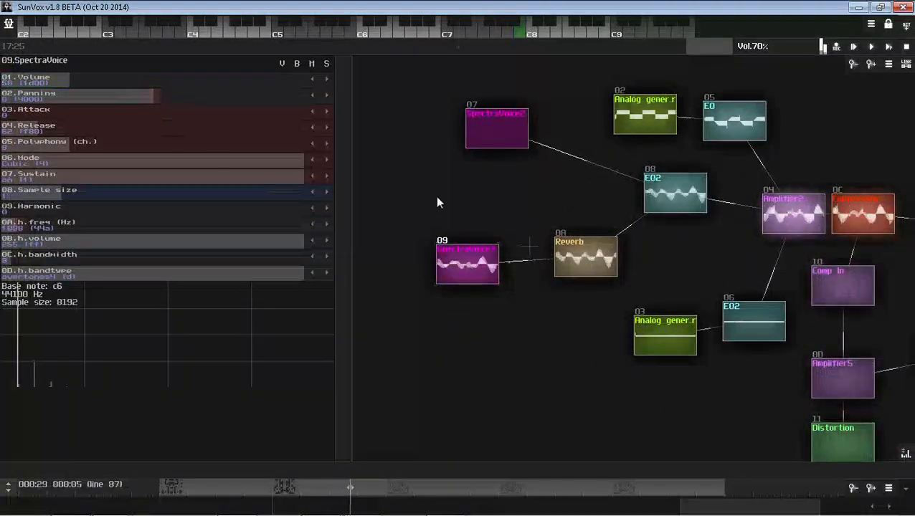
key("ctrl+s")
left_click(378, 273)
double_click(461, 218)
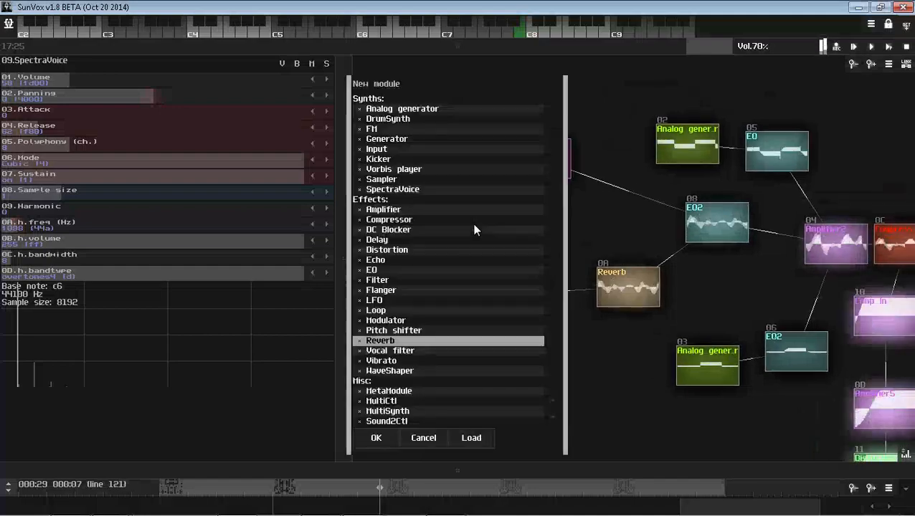
left_click(422, 439)
left_click_drag(557, 388, 454, 388)
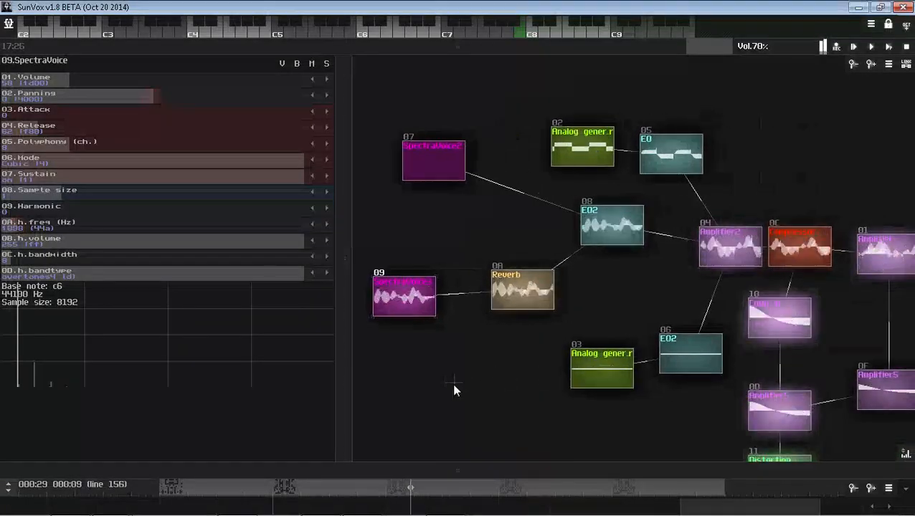
Step: Set the 02 Analog generator's volume to 43 and its attack to 31
left_click_drag(563, 160, 432, 273)
key("ctrl+z")
left_click_drag(115, 80, 93, 82)
left_click_drag(63, 129, 99, 129)
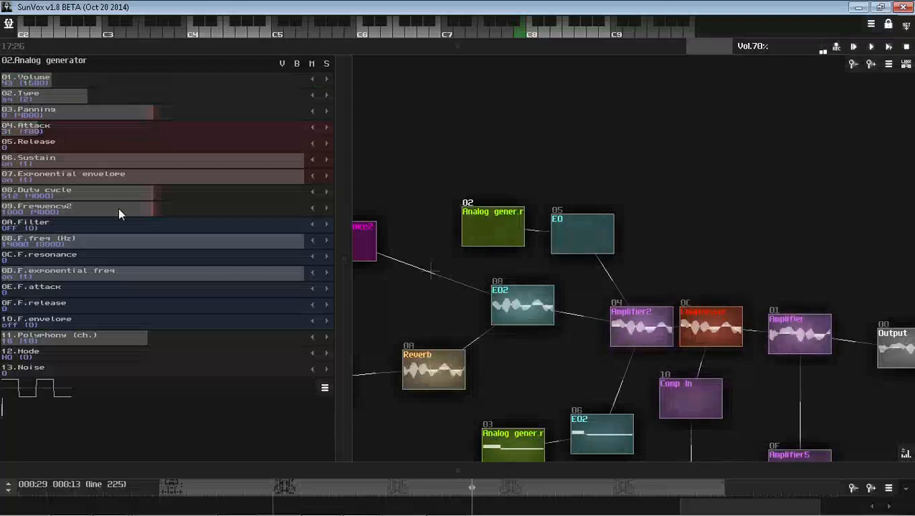
Step: Add a second lead synth, a new Analog generator, and place it to the upper right of the 05 EQ
double_click(602, 155)
double_click(436, 107)
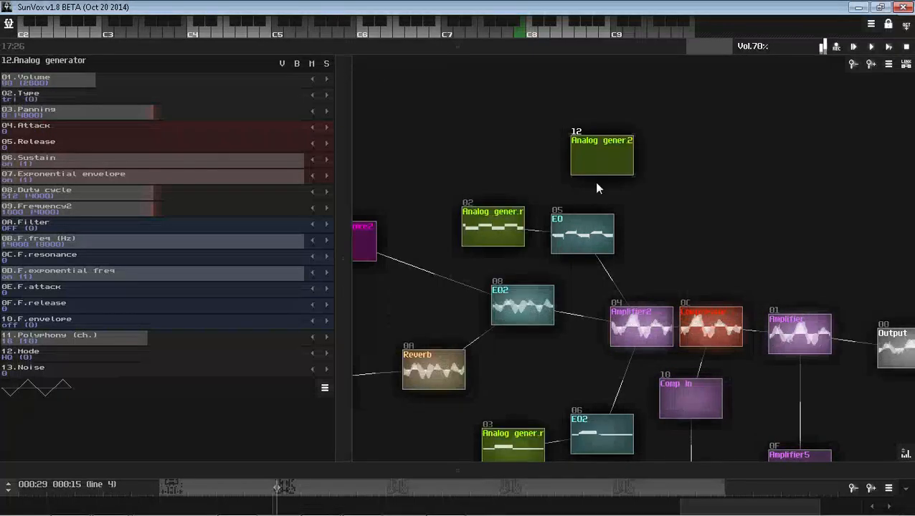
left_click_drag(599, 166, 699, 188)
Step: Set the 02 Analog generator's volume to 62 and adjust its attack
left_click(520, 226)
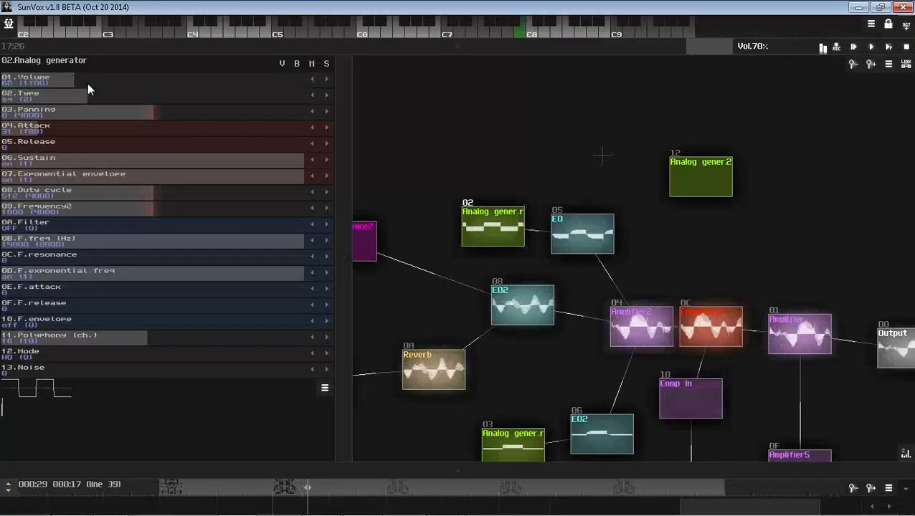
left_click_drag(69, 130, 139, 125)
mouse_move(713, 182)
left_mouse_down()
mouse_move(713, 218)
mouse_move(629, 355)
mouse_move(637, 335)
left_mouse_up()
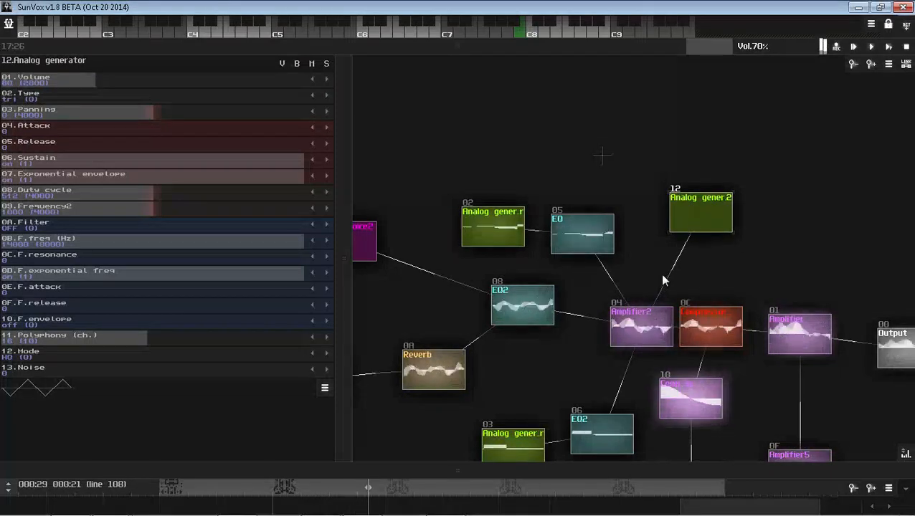
left_click_drag(695, 221, 713, 182)
left_click(609, 233)
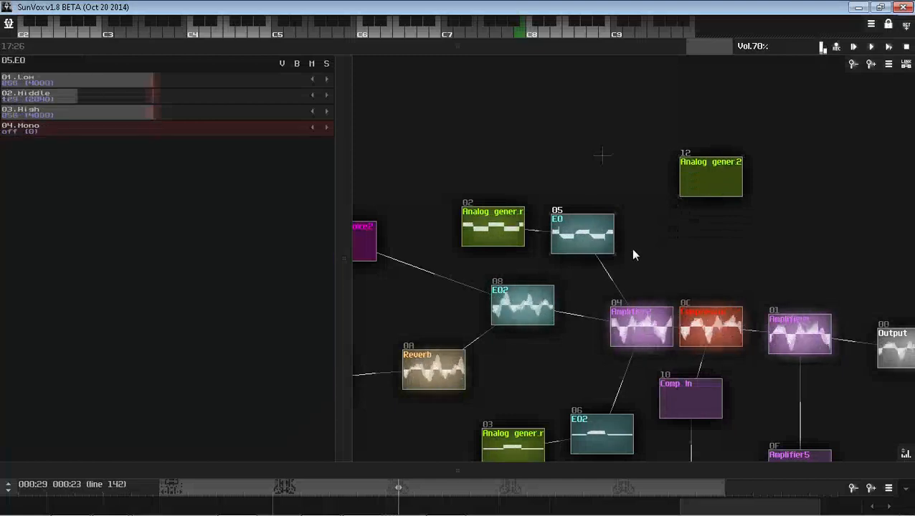
key("ctrl+v")
key("ctrl+z")
Step: Duplicate the 05 EQ, place the copy beside the 12 Analog generator and connect the generator to it
left_click(597, 244)
key("ctrl+c")
key("ctrl+v")
left_click_drag(613, 159, 750, 230)
left_click_drag(717, 181, 654, 327)
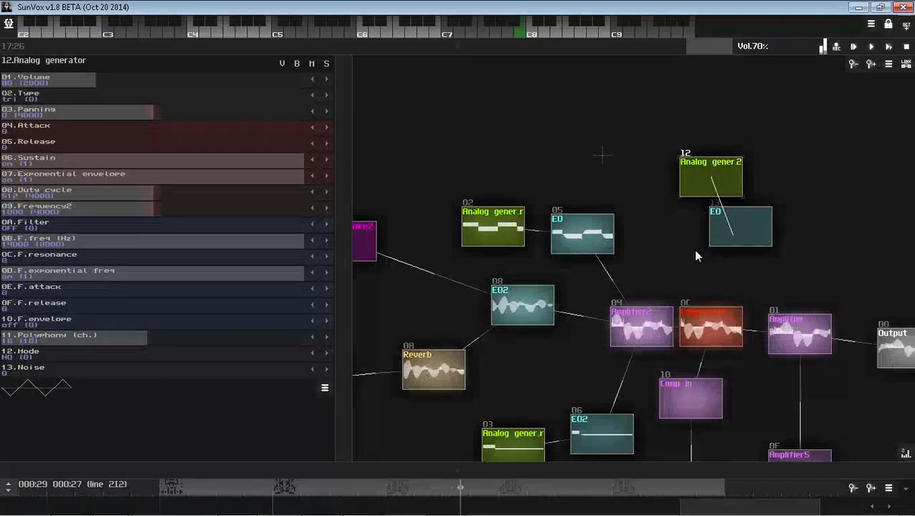
Step: Add an Echo module above Amplifier2, feeding it from the 13 EQ and routing its output to Amplifier2
double_click(672, 266)
left_click_drag(452, 242, 419, 263)
double_click(419, 262)
left_click_drag(726, 228, 698, 236)
left_click(685, 260)
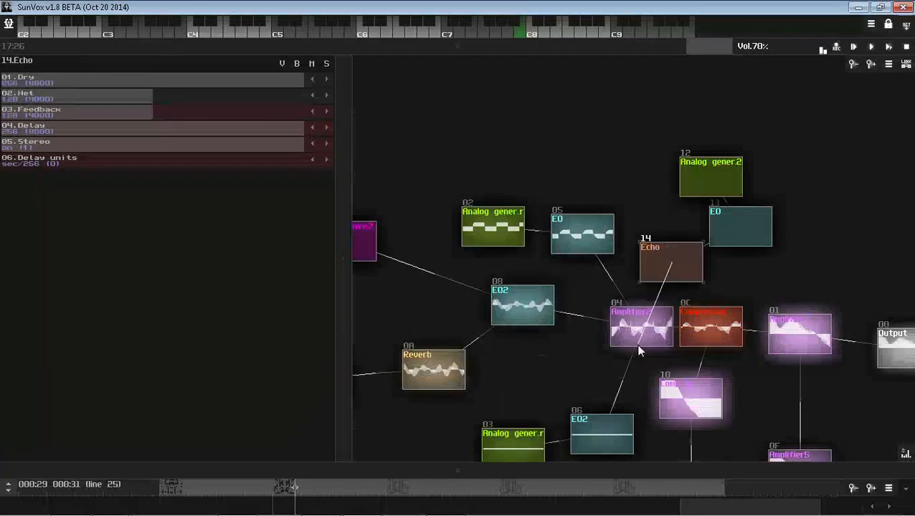
Step: Solo the 12 Analog generator, set its release to 165, turn sustain off and open the 13 EQ's settings
left_click(706, 168)
left_click(325, 63)
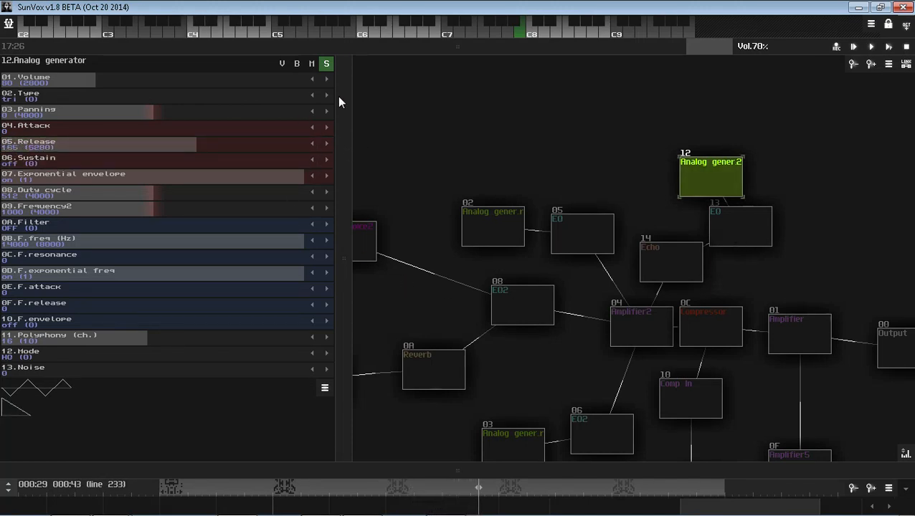
left_click(742, 237)
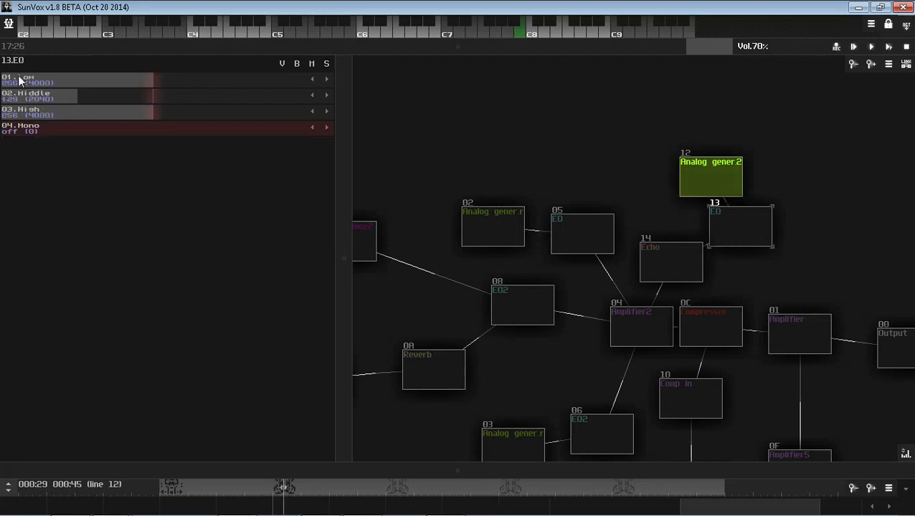
Step: Set the 14 Echo's delay units to lines and its delay to 3
left_click(642, 255)
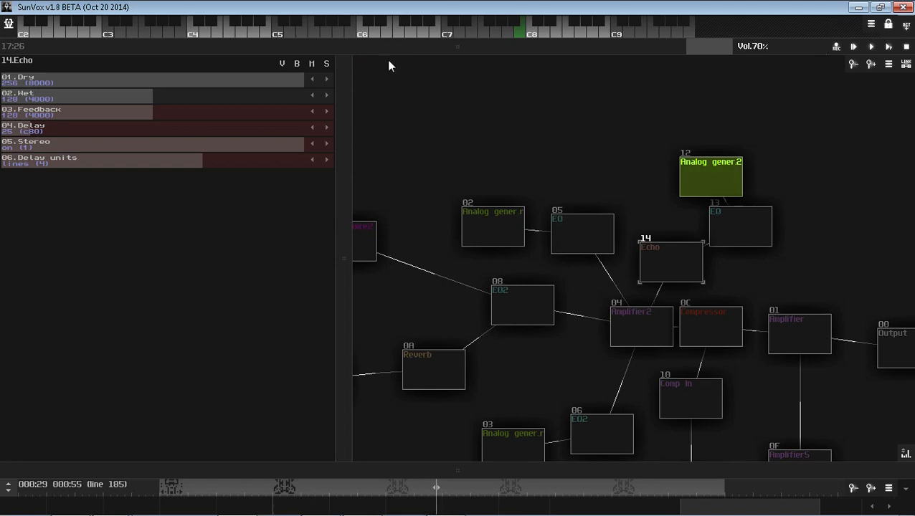
left_click_drag(391, 49, 419, 107)
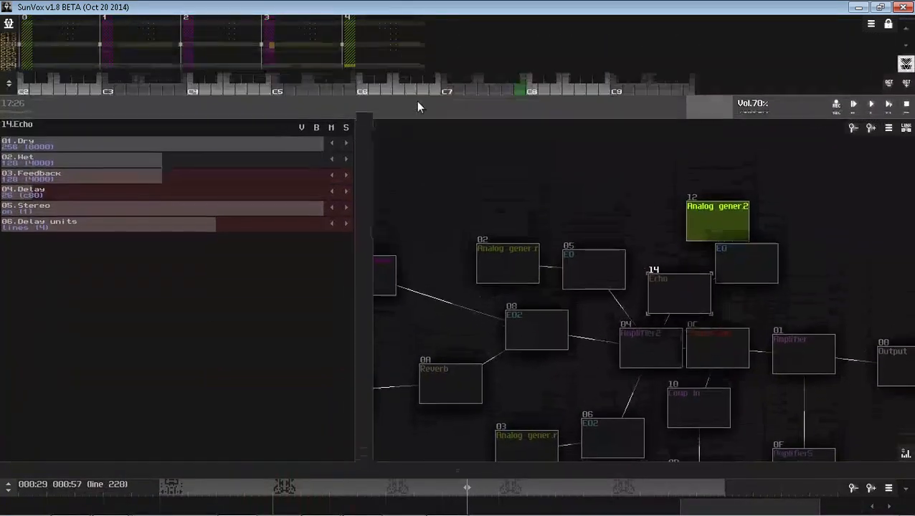
left_click_drag(183, 178, 139, 183)
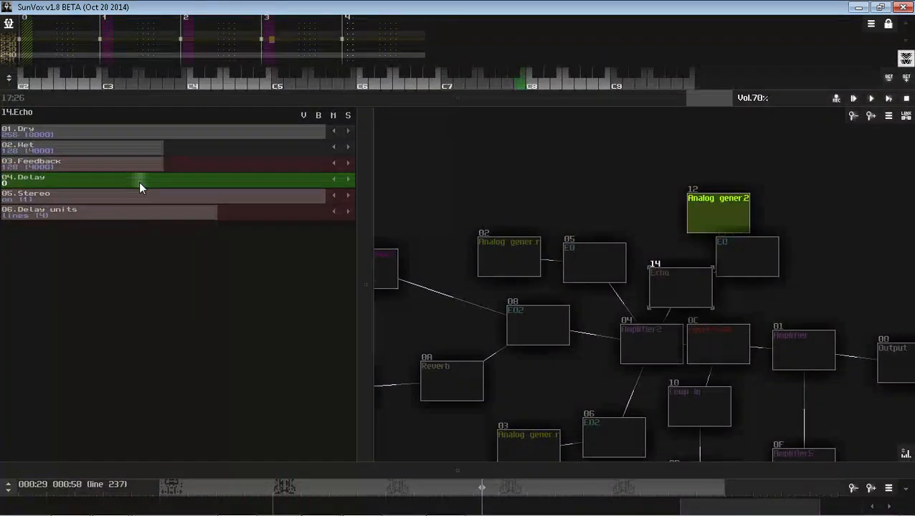
left_click(346, 181)
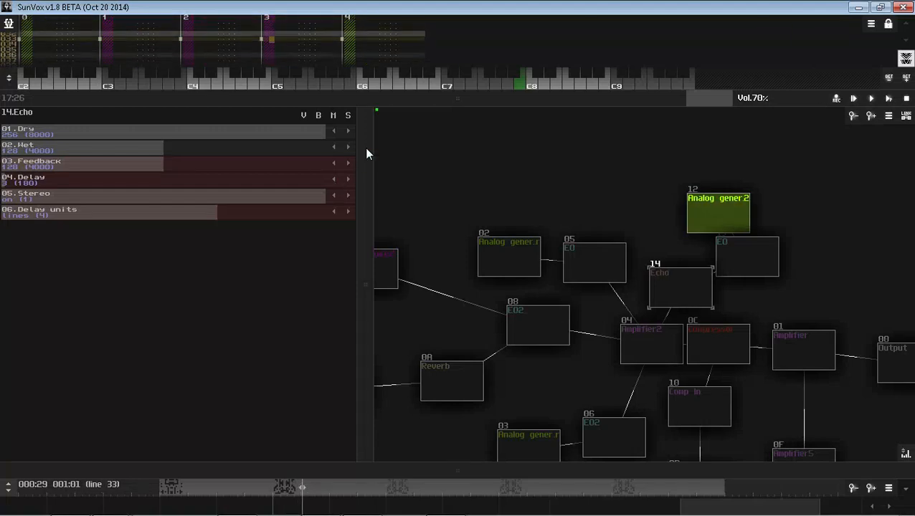
Step: Turn off the solo, stop playback and restart it
right_click(413, 130)
left_click(438, 207)
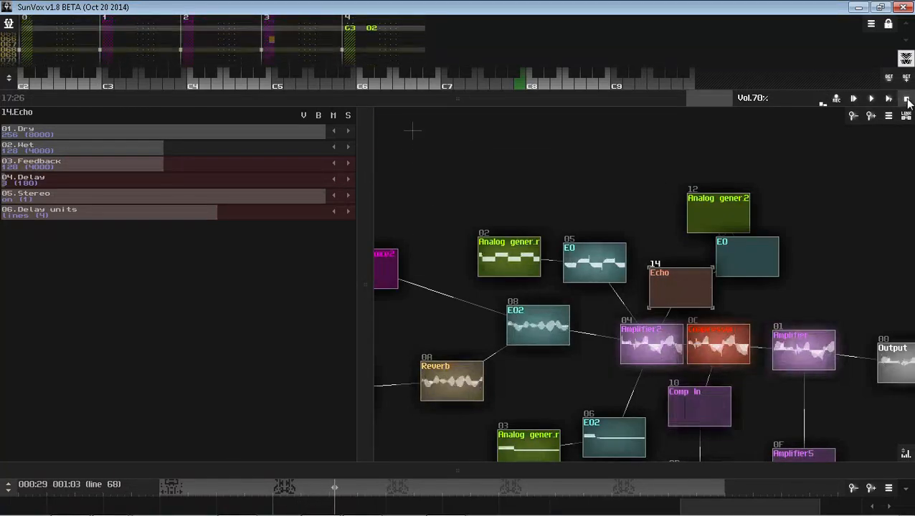
left_click(907, 100)
left_click(854, 99)
Step: Enlarge the pattern editor and increase the pattern's number of tracks to 6
left_click_drag(671, 102, 518, 499)
right_click(512, 287)
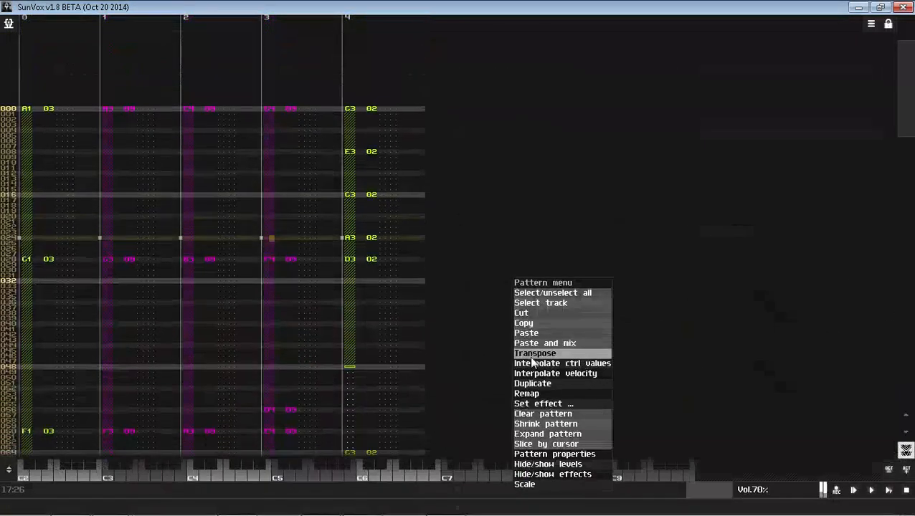
left_click(549, 454)
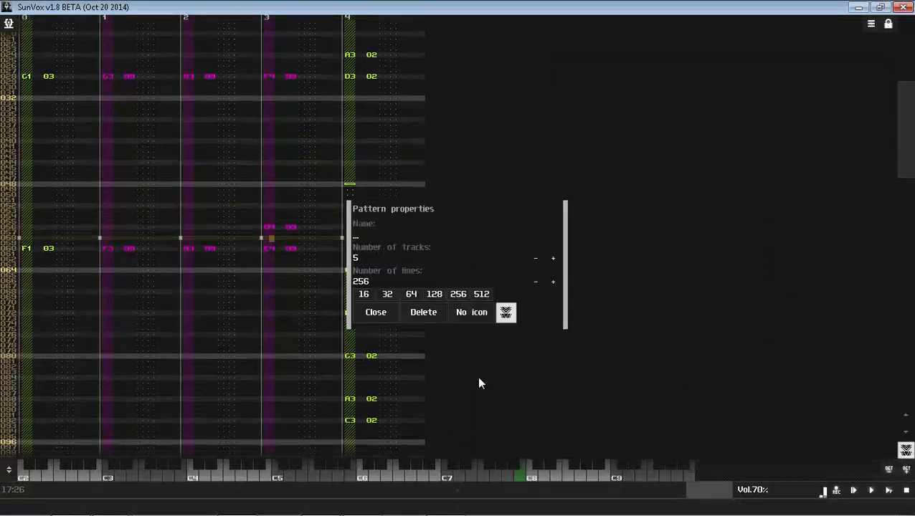
left_click(553, 258)
left_click(380, 312)
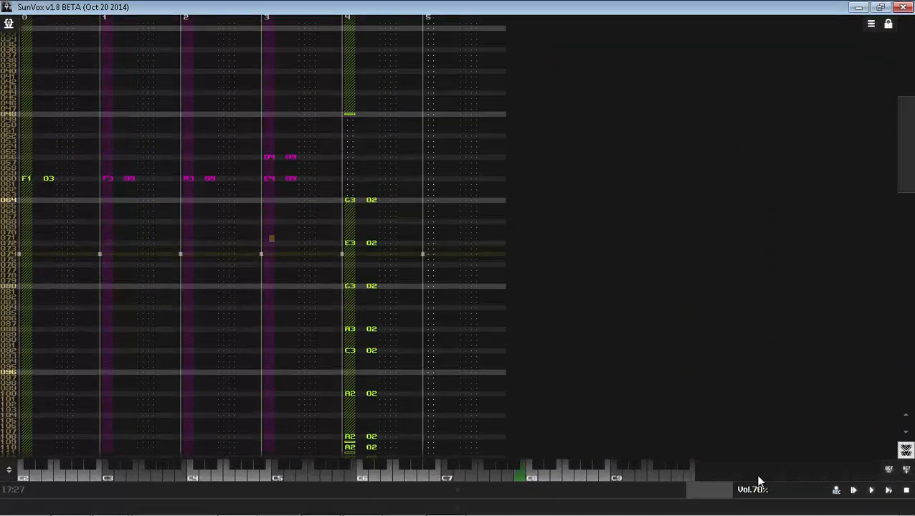
Step: Show the module view below the pattern and set the 12 Analog generator to saw type with release 189
left_click_drag(759, 481, 684, 281)
left_click(887, 261)
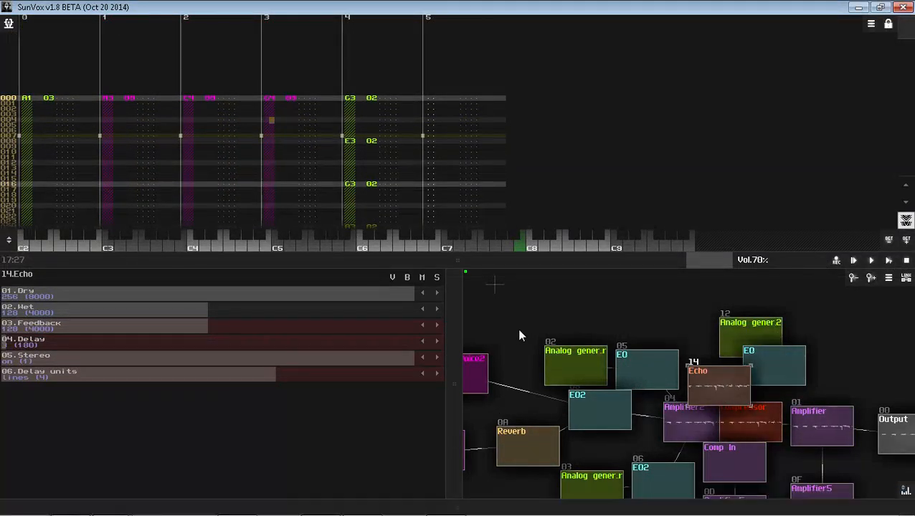
mouse_move(790, 507)
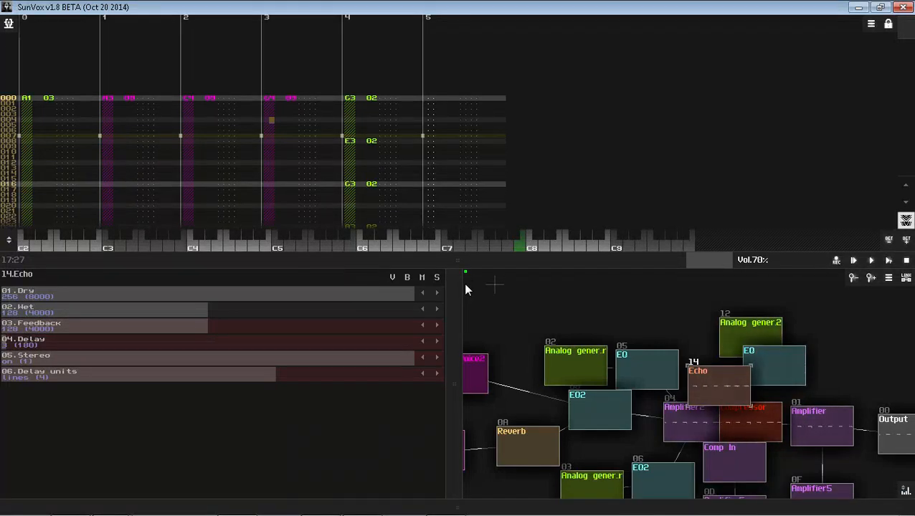
left_click(729, 337)
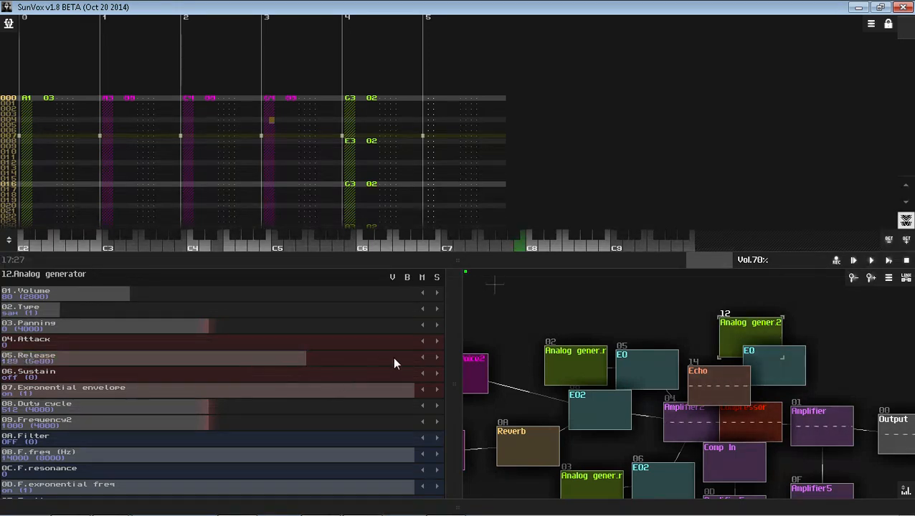
Step: Set the 14 Echo's delay to 8 lines and turn its stereo option off
left_click(699, 398)
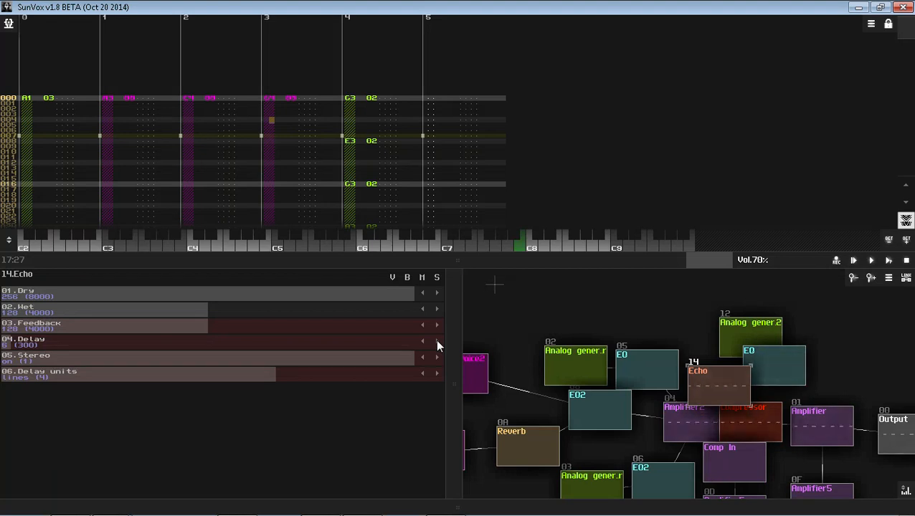
left_click(425, 357)
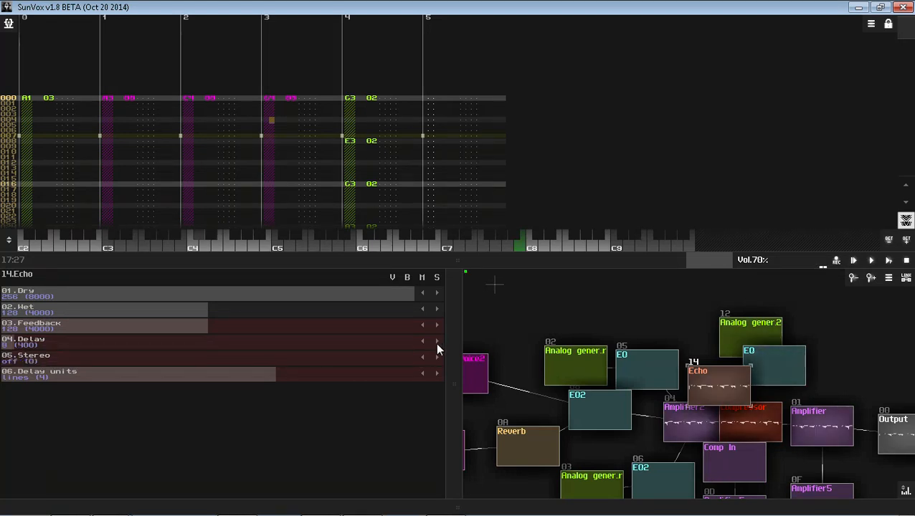
Step: Switch the 12 Analog generator to square type and set its volume to 61 while the pattern plays
left_click_drag(738, 335, 746, 331)
left_click(150, 297)
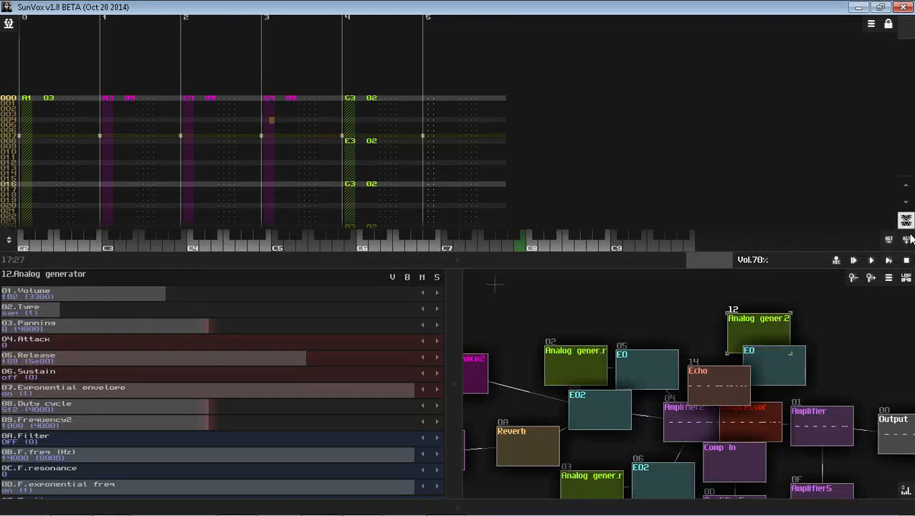
left_click(891, 262)
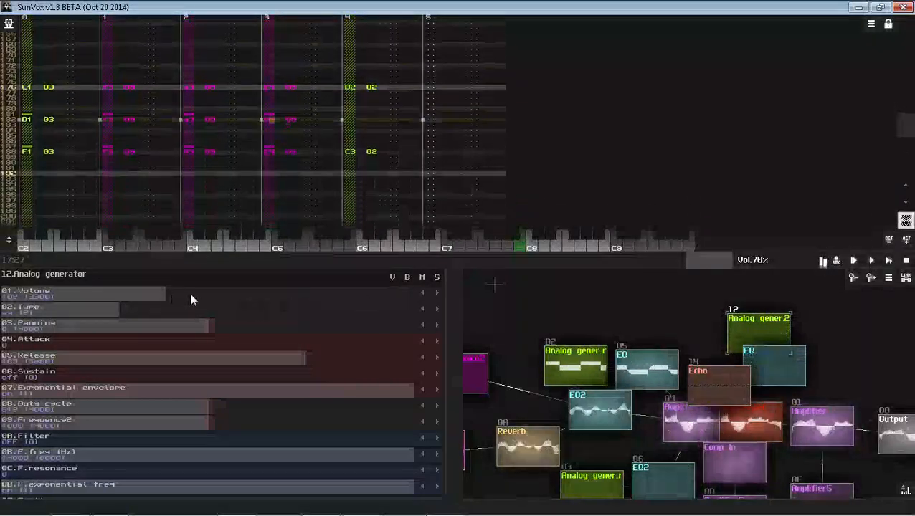
left_click_drag(190, 294, 113, 299)
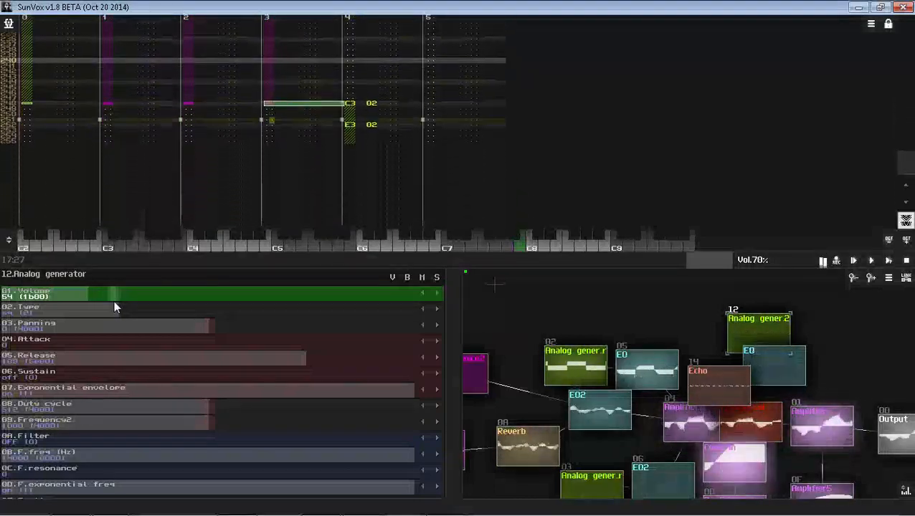
left_click_drag(114, 301, 125, 302)
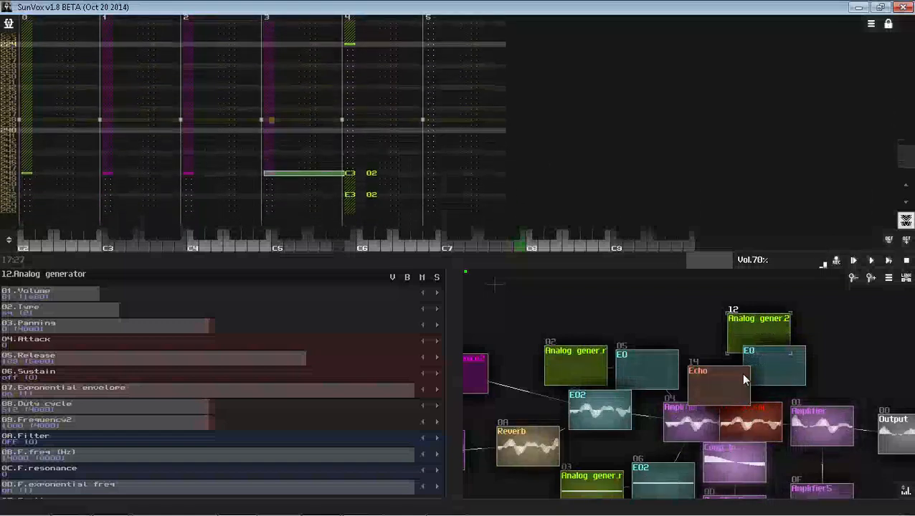
Step: Set the 14 Echo's delay to 6 lines and enlarge the pattern editor above the modules
left_click(718, 376)
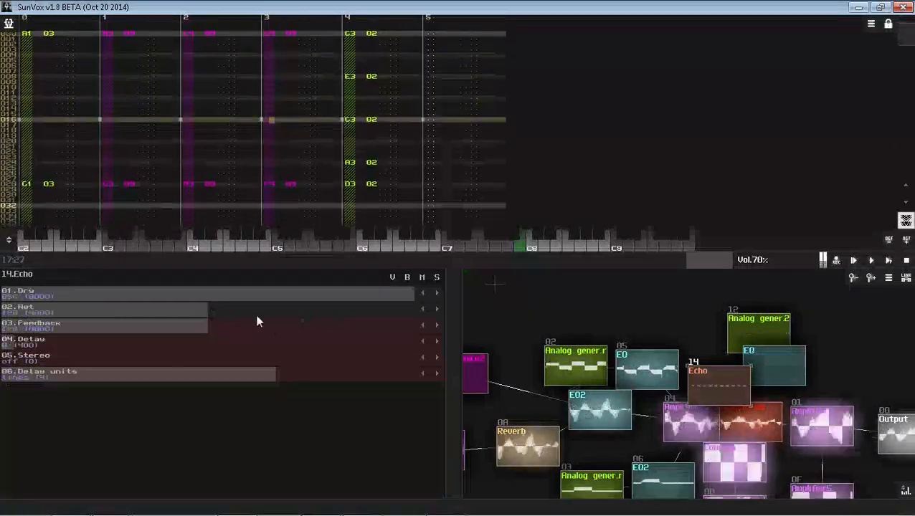
left_click(424, 342)
left_click(424, 342)
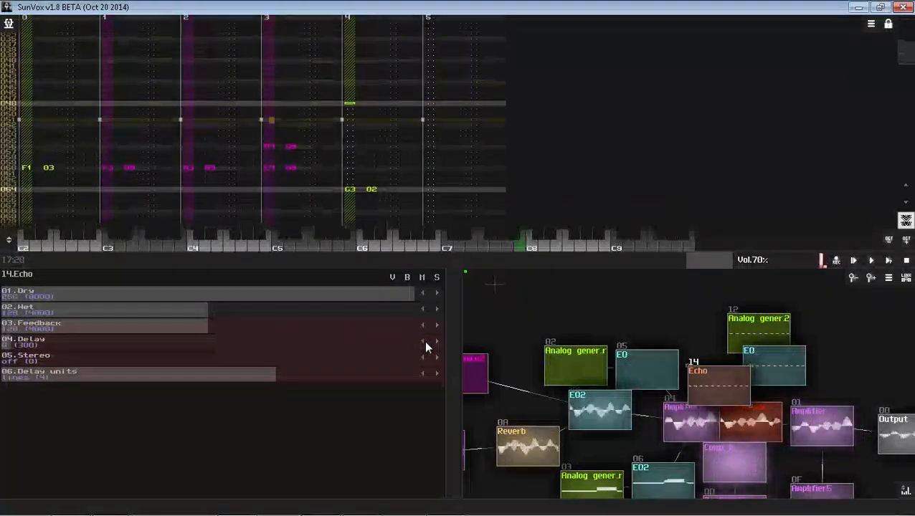
left_click_drag(440, 266, 462, 343)
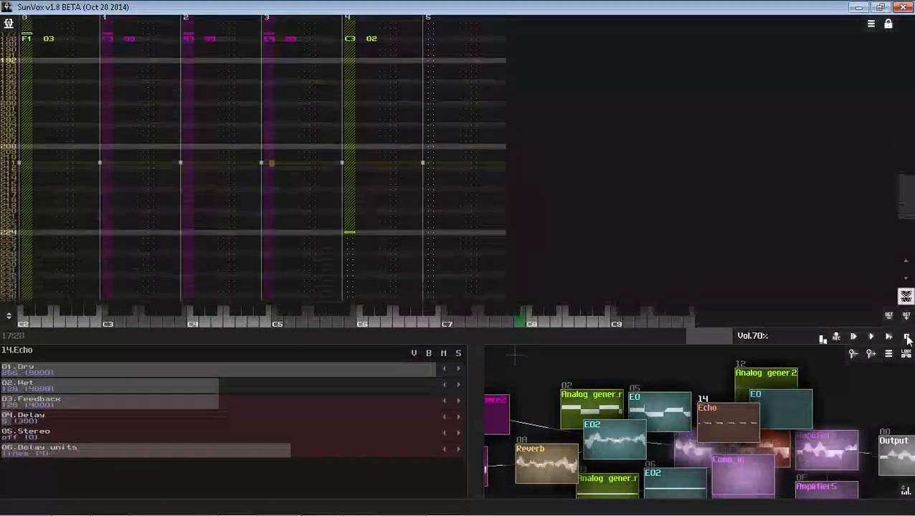
Step: Set the volume of the 12 Analog generator to 57
left_click(741, 389)
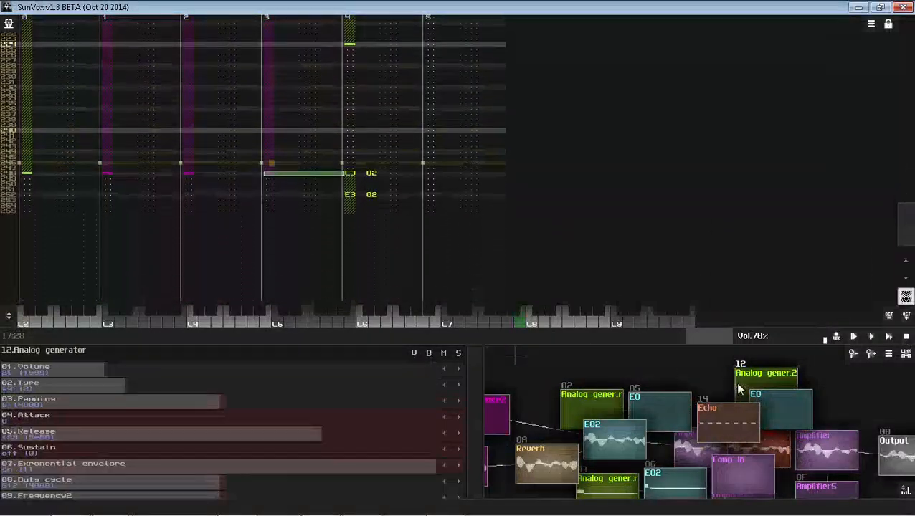
mouse_move(294, 363)
left_mouse_down()
mouse_move(321, 367)
mouse_move(286, 372)
left_mouse_up()
Step: Raise the Windows headphone volume to about half and dismiss the volume control
left_click(824, 505)
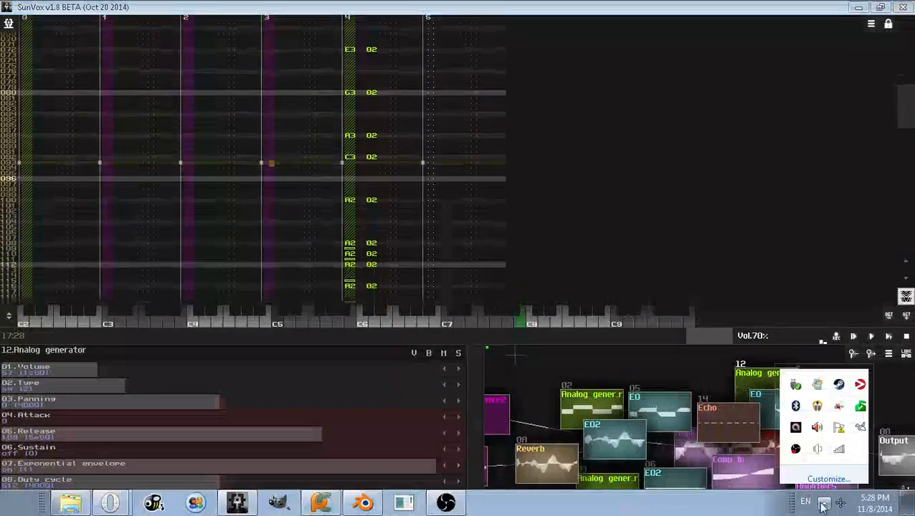
left_click(817, 451)
left_click_drag(813, 351, 812, 333)
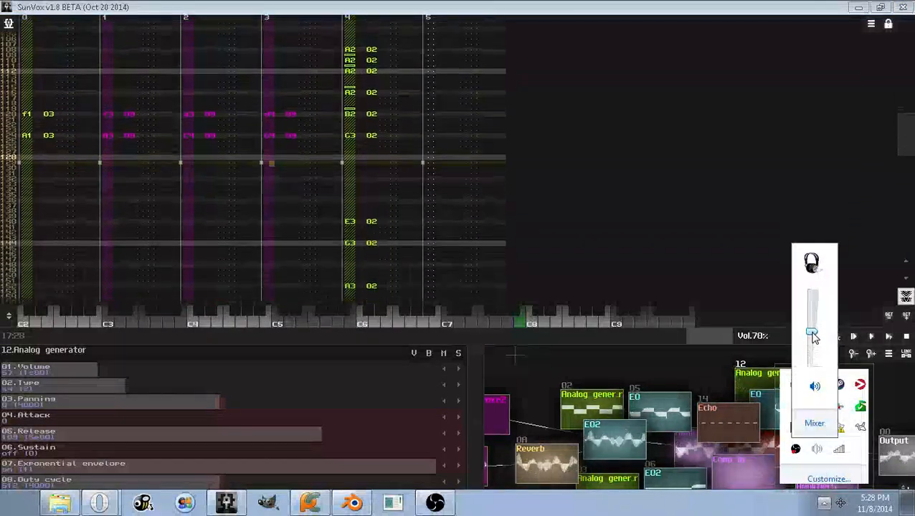
left_click(636, 351)
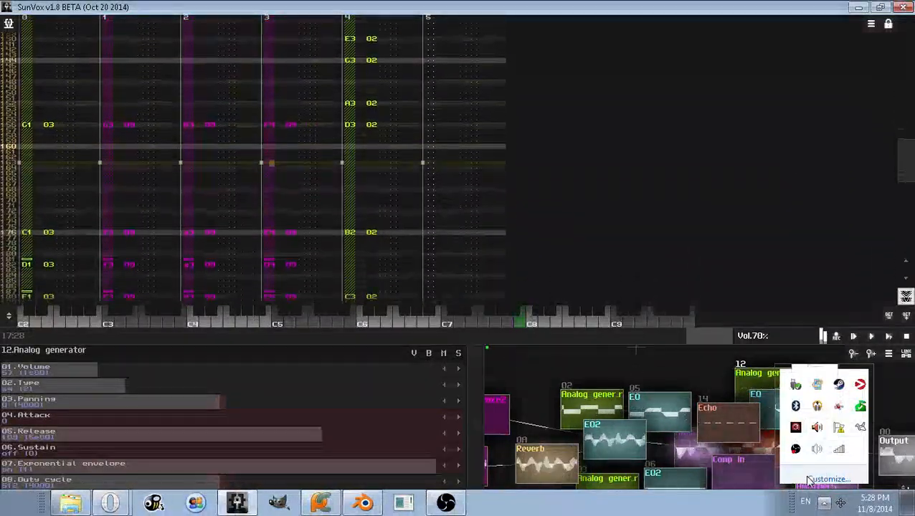
left_click(624, 366)
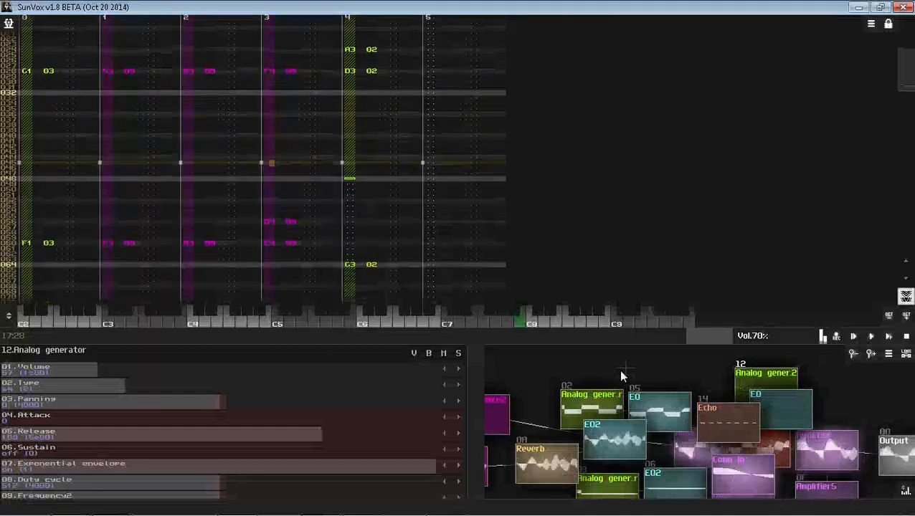
Step: Restart playback, enable pattern editing, and enter an A4 note for module 12 on line 8 of track 5
left_click(909, 340)
left_click(889, 339)
key("space")
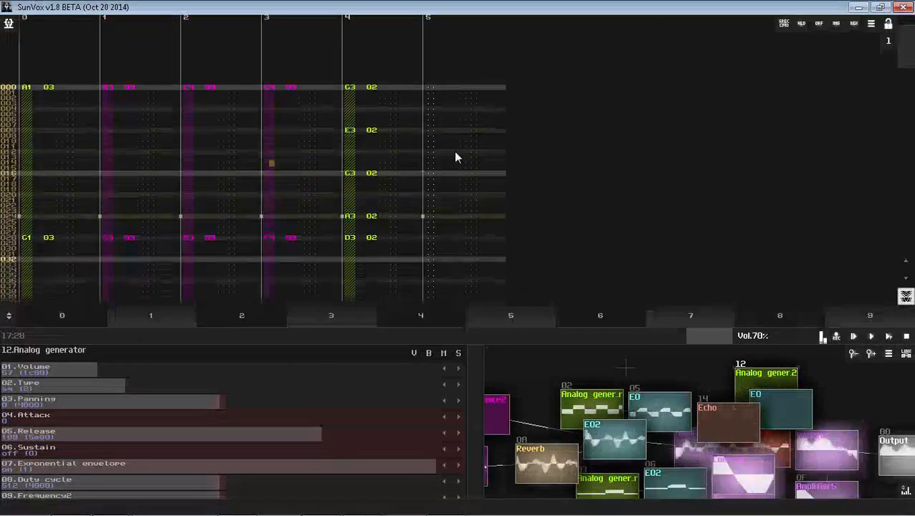
left_click(449, 130)
key("y")
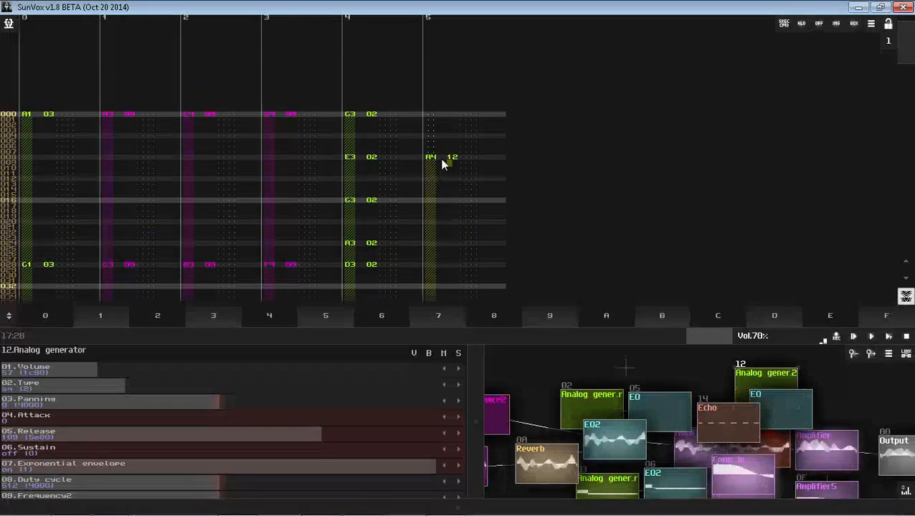
Step: Set the edit step to 4 and enter A4, C5, D5, A4 and E5 on track 5 from line 24
left_click(440, 237)
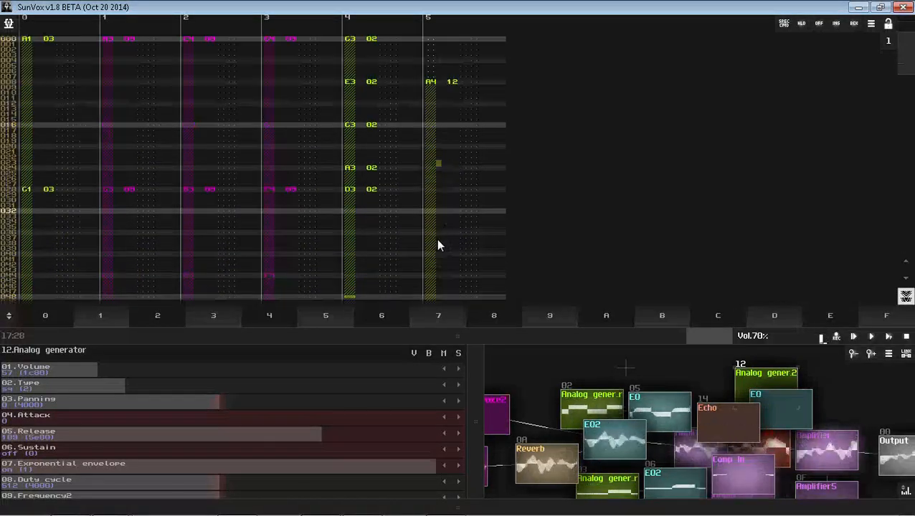
left_click(888, 40)
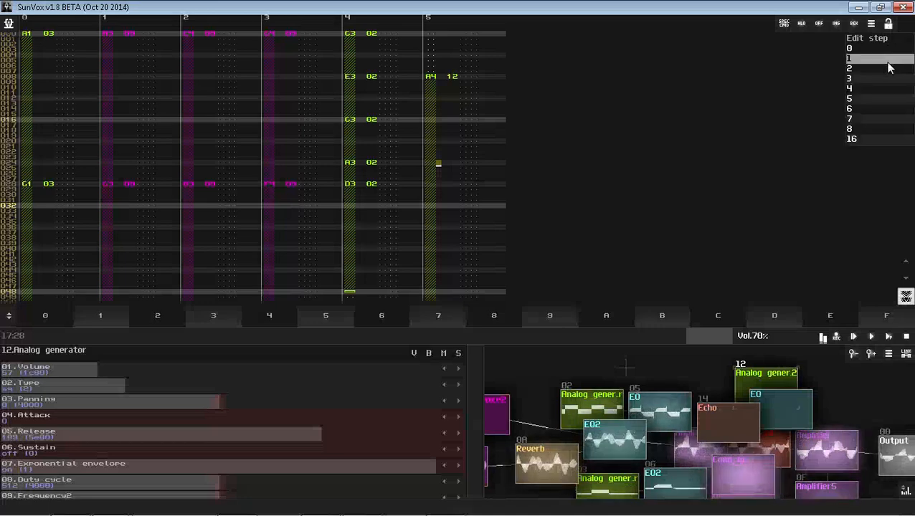
left_click(881, 89)
key("y")
key("i")
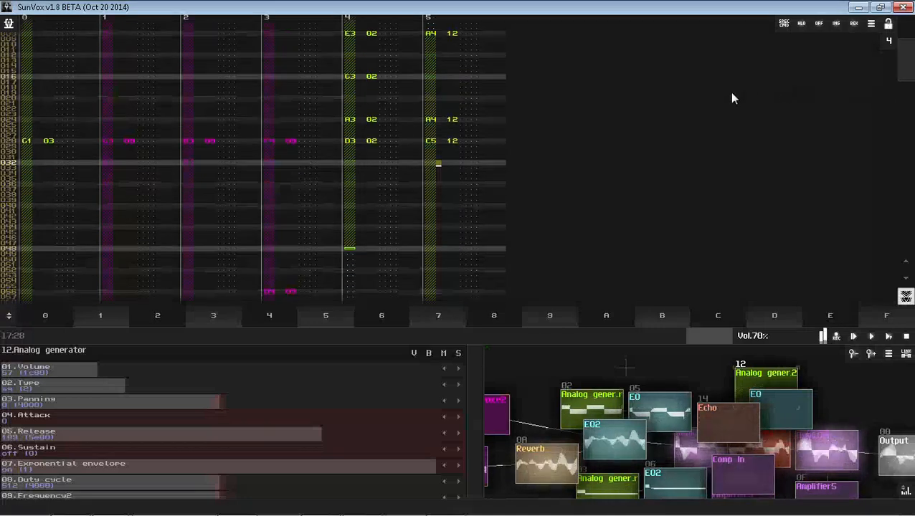
key("o")
key("y")
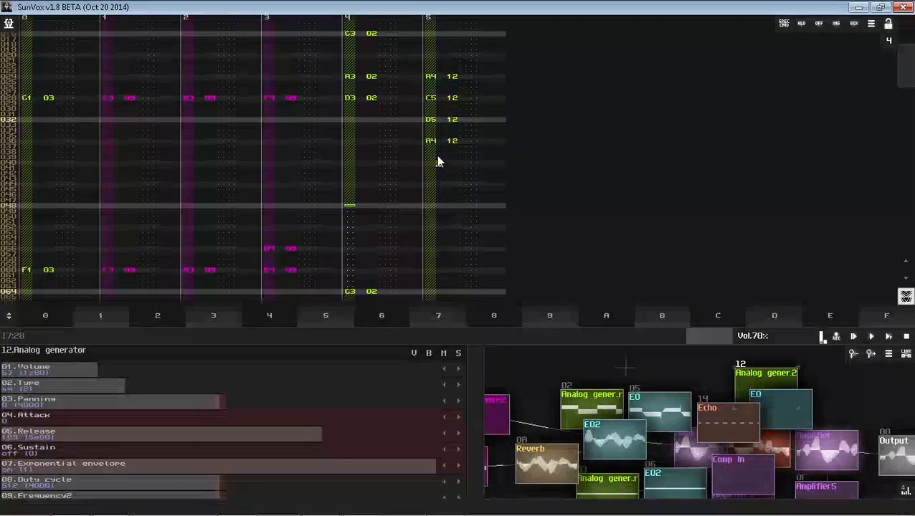
key("p")
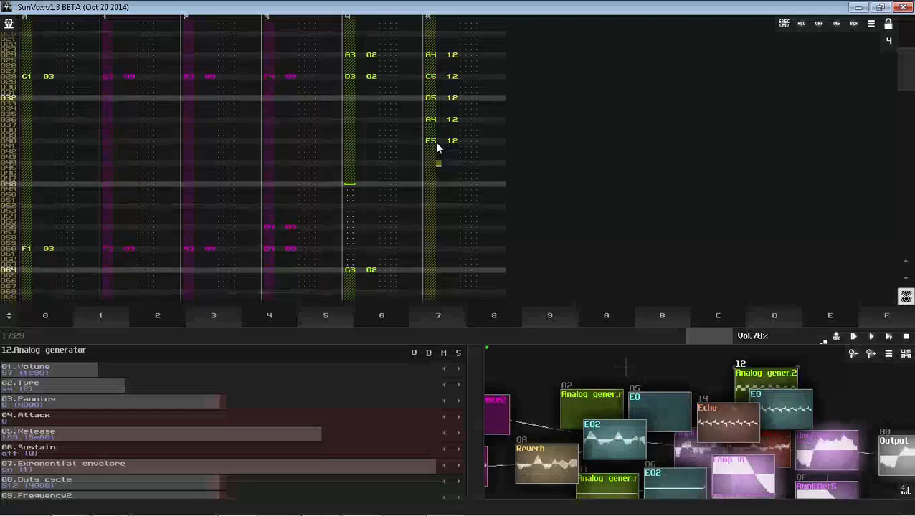
Step: Respace the later track 5 notes with edit step 8: C5 on line 32, D5 on 40, A4 on 48 and E5 on 56
left_click_drag(444, 121, 451, 125)
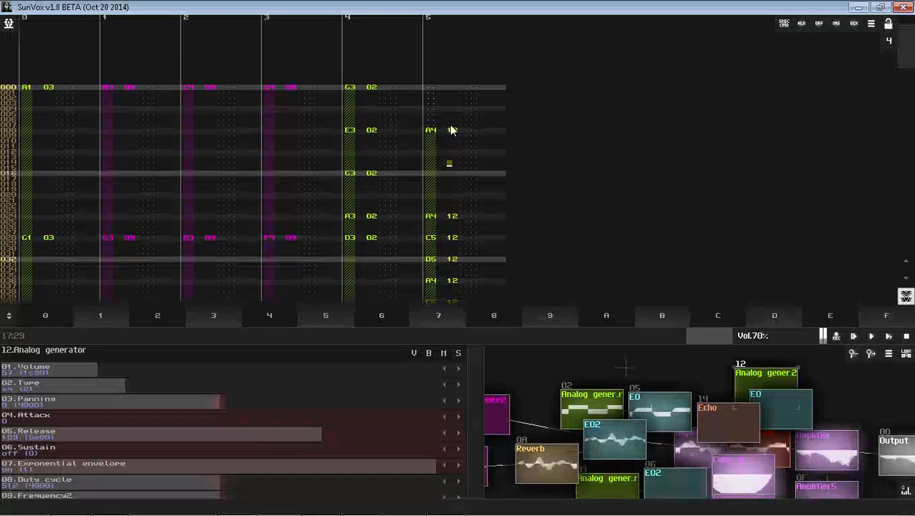
left_click(453, 233)
left_click(451, 253)
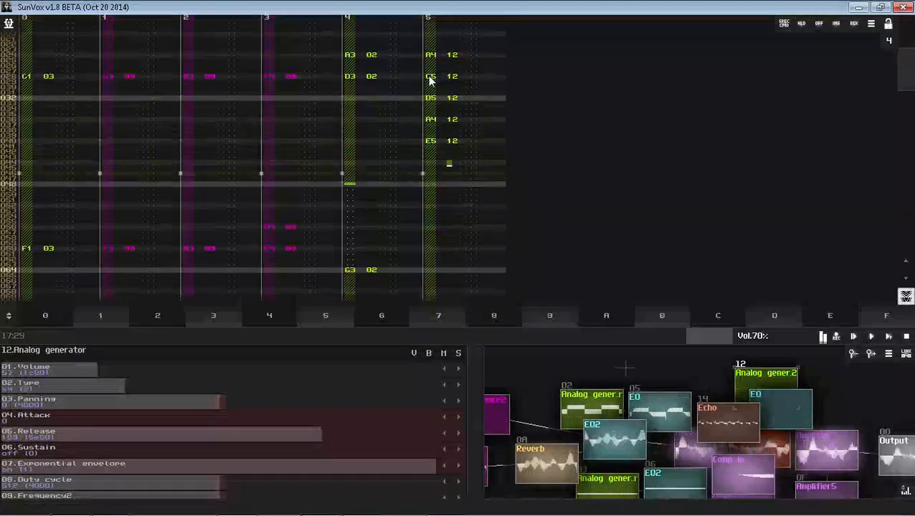
left_click(429, 78)
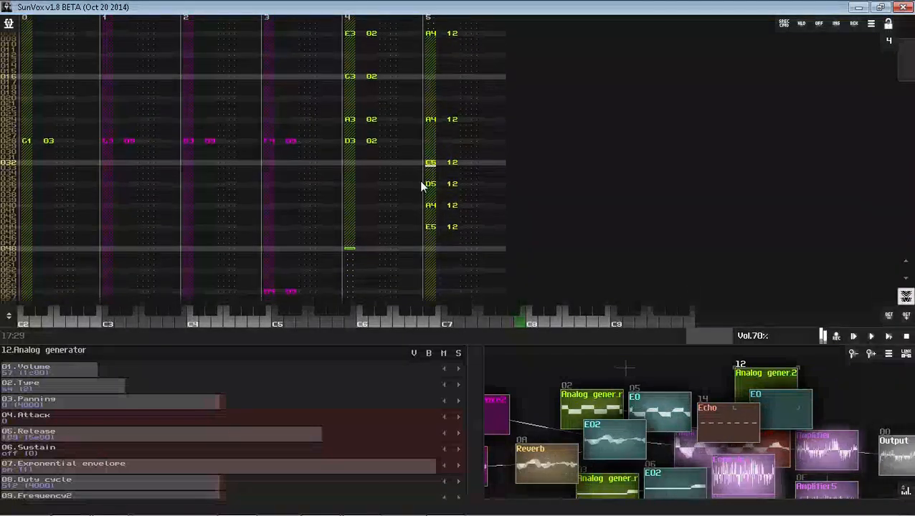
left_click_drag(422, 185, 453, 110)
left_click(453, 89)
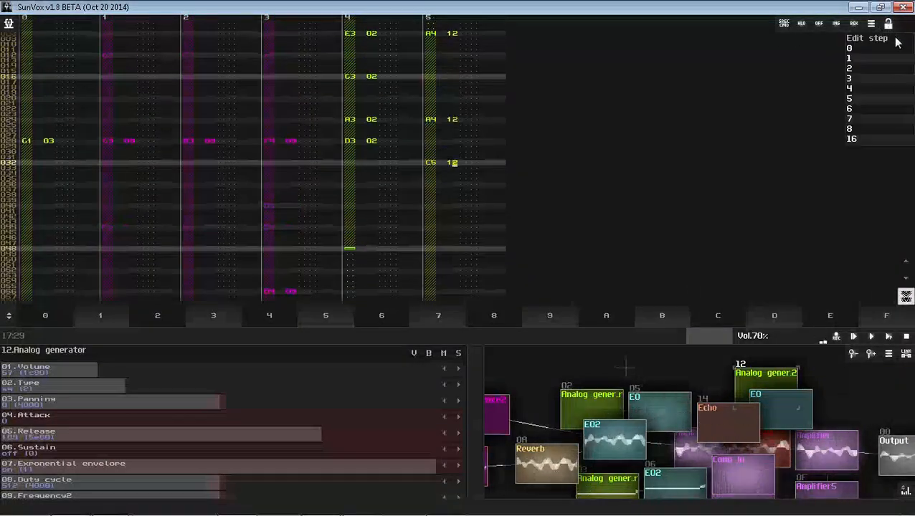
left_click(857, 130)
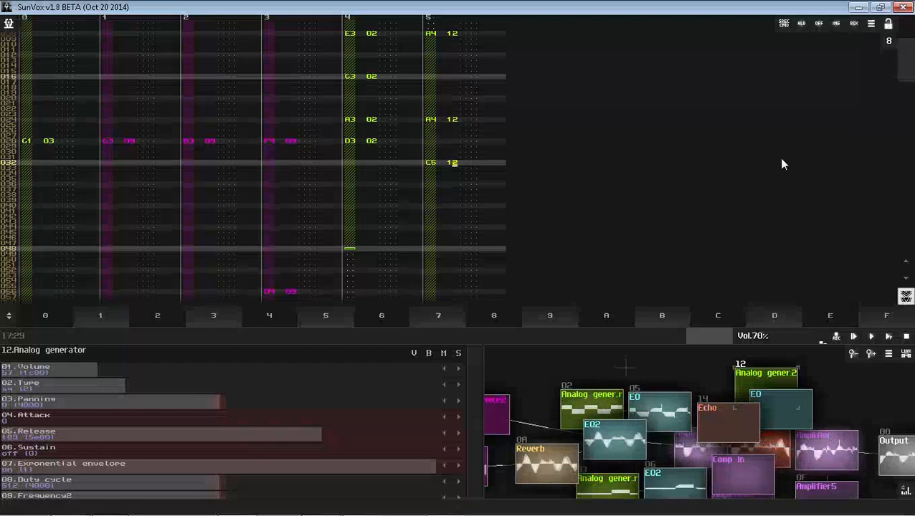
key("space")
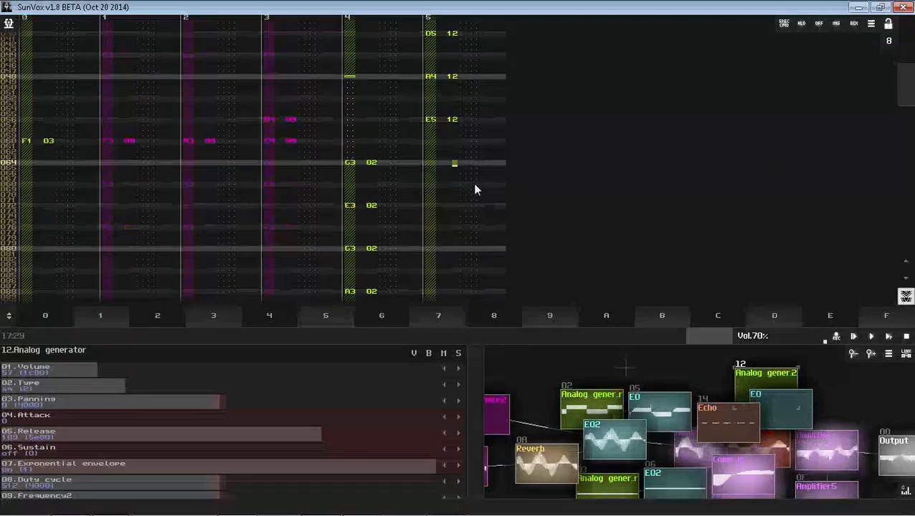
Step: Paste a copy of track 5's opening 64-line phrase at line 64
double_click(442, 185)
left_click(446, 178)
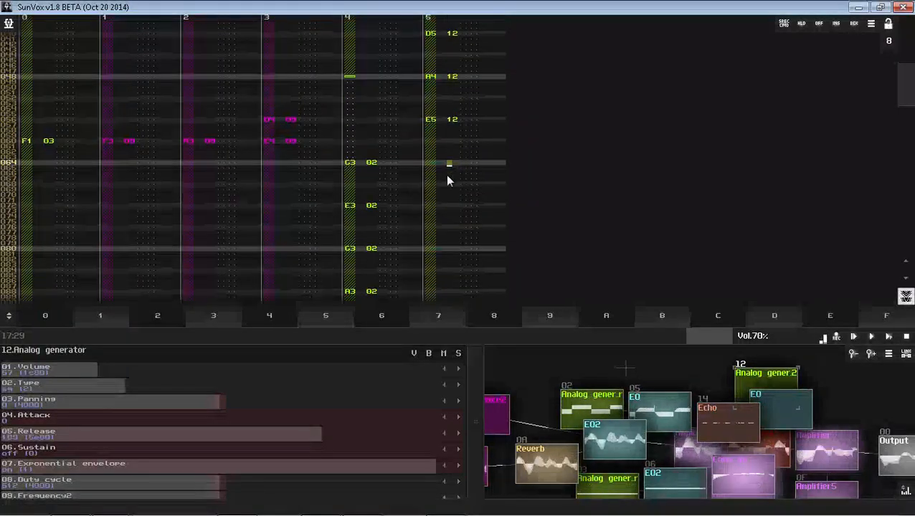
key("ctrl+v")
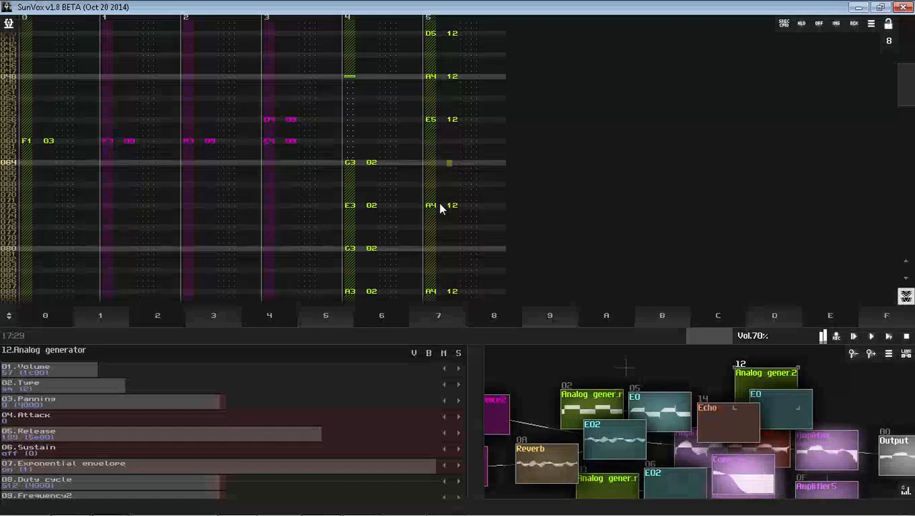
Step: Duplicate the first 128 lines of track 5 into lines 128 to 255 and play the pattern
double_click(440, 152)
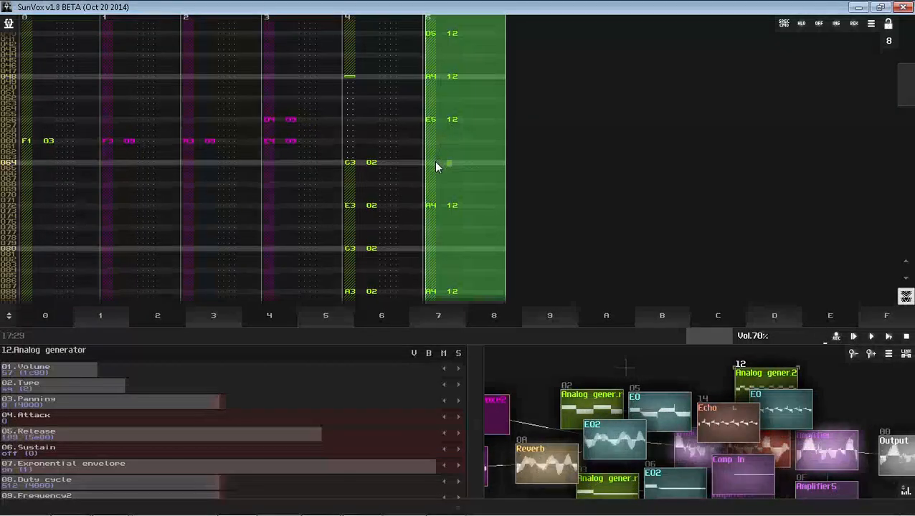
key("space")
key("space")
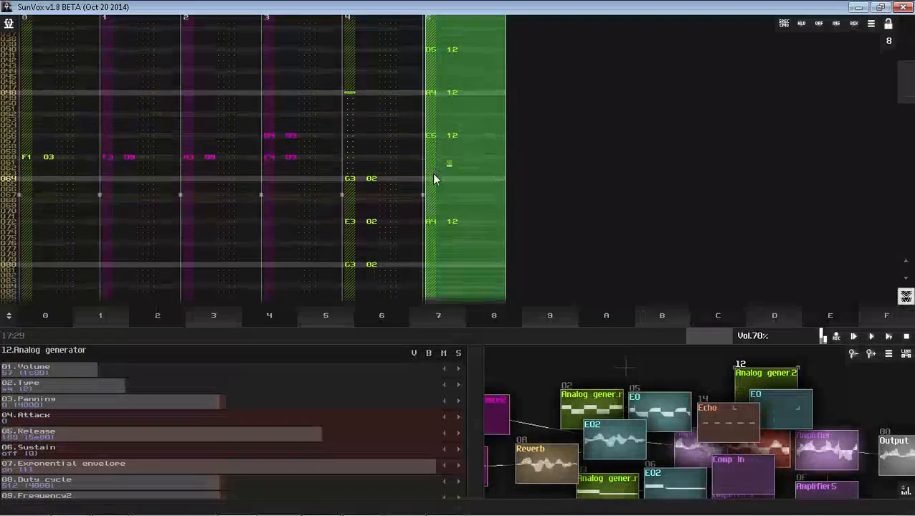
key("space")
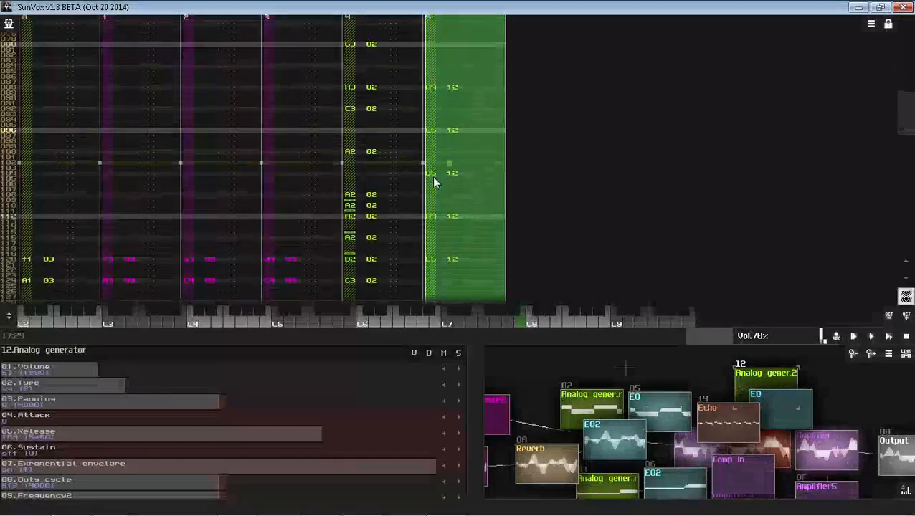
key("space")
left_click(429, 182)
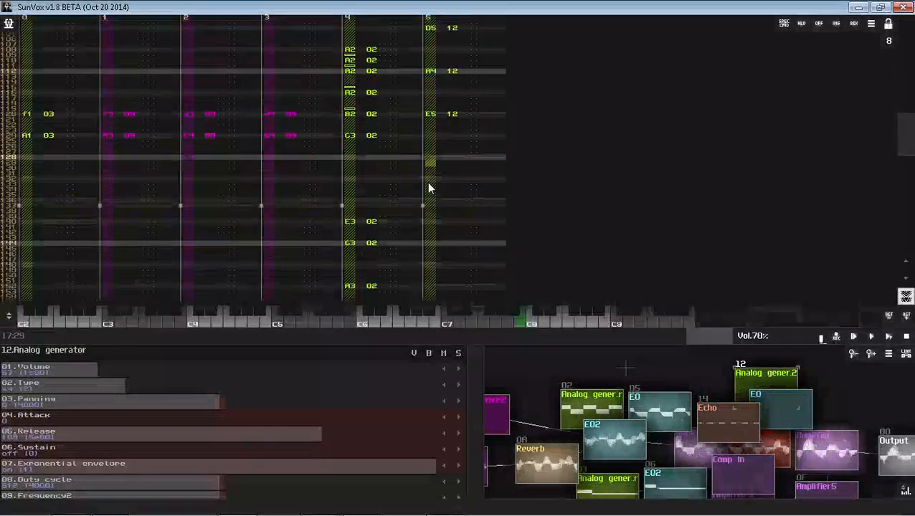
key("space")
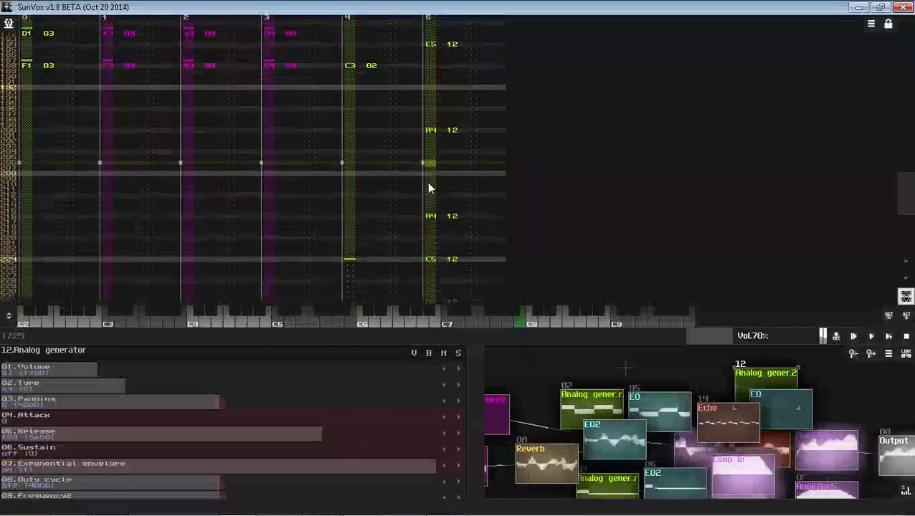
key("space")
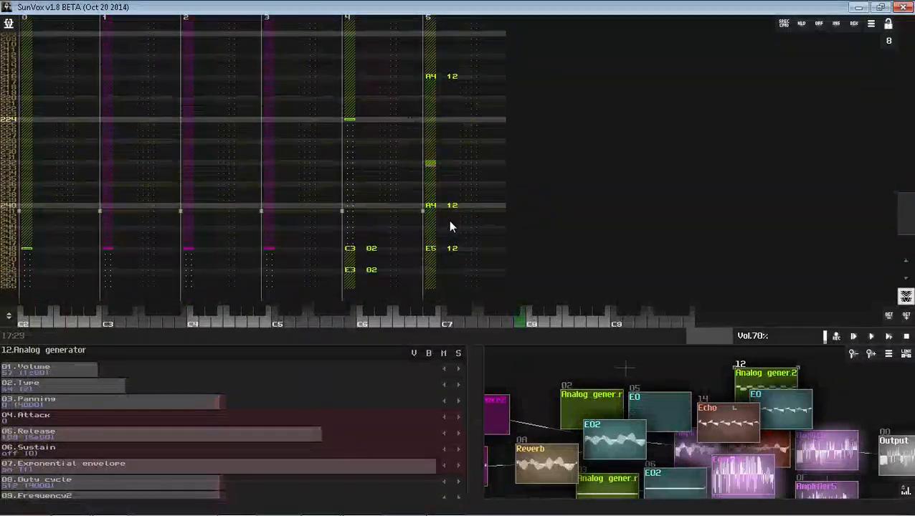
Step: Delete the E5 note on line 248 at the end of track 5
left_click_drag(440, 248, 438, 286)
key("Delete")
left_click(454, 82)
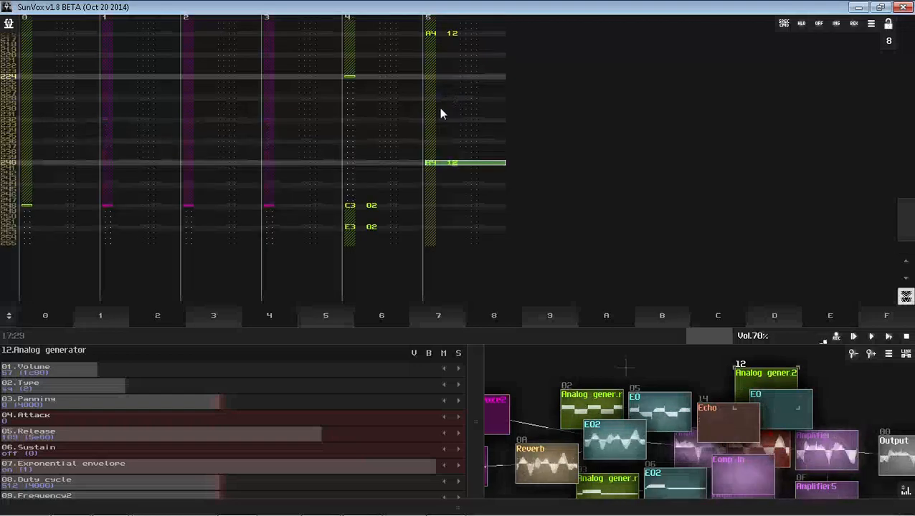
left_click(439, 101)
Step: Try placing an A4 note on line 228 of track 5, and undo it
left_click(436, 181)
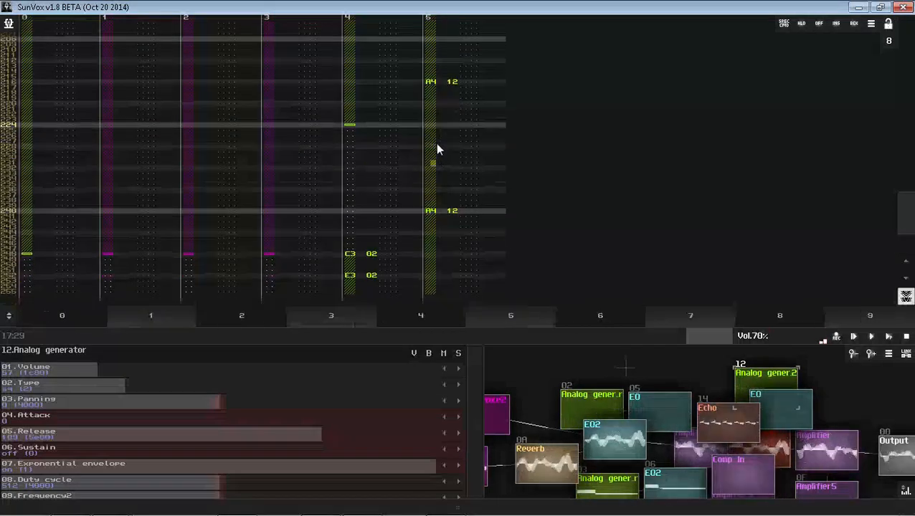
left_click(438, 147)
type("A4 12")
left_click(460, 105)
left_click(461, 121)
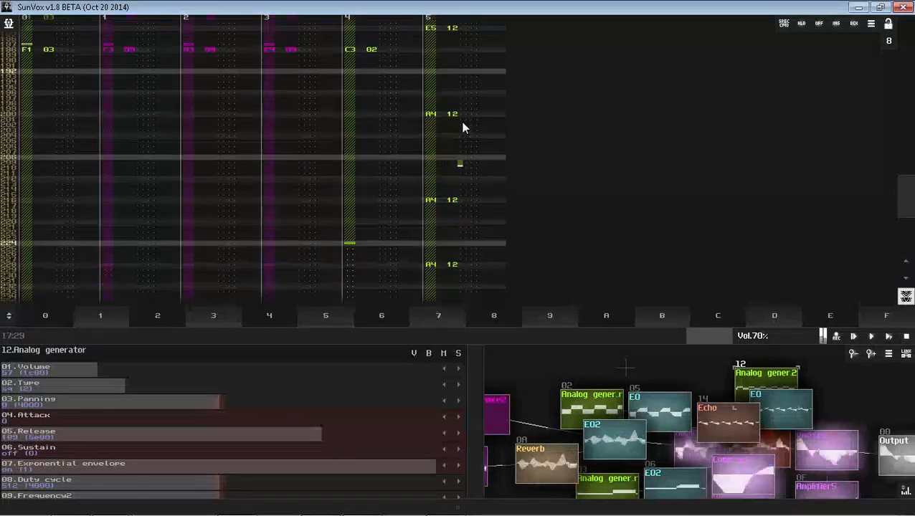
left_click(447, 198)
key("ctrl+z")
Step: Replace the A4 note on line 240 of track 5 with A4 notes on lines 232 and 248
double_click(440, 102)
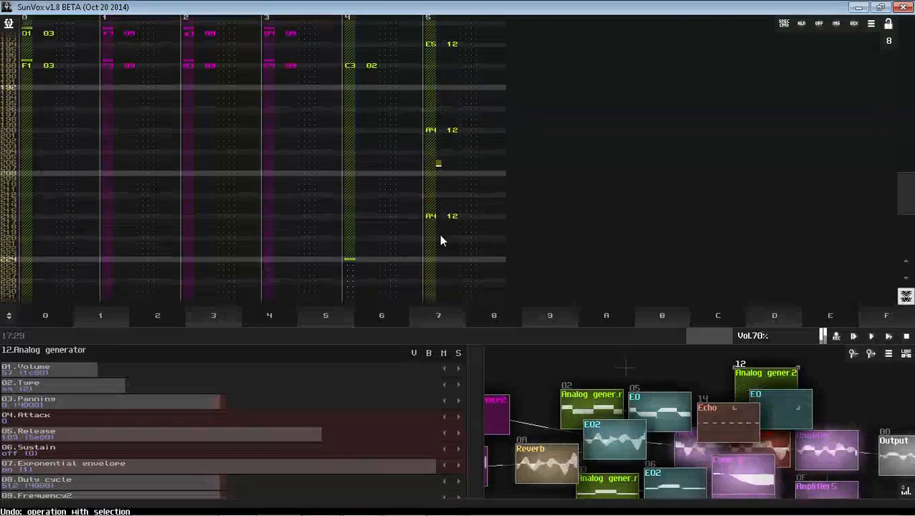
double_click(439, 234)
left_click(438, 82)
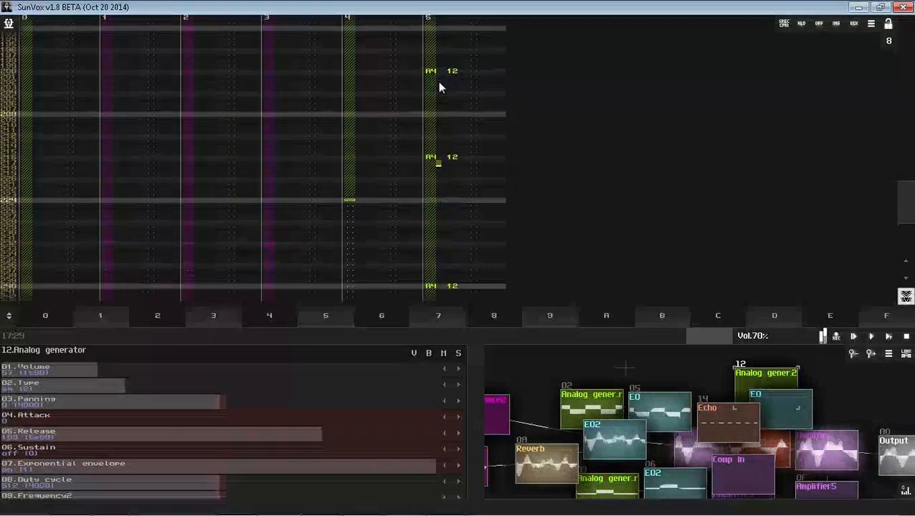
left_click(439, 243)
key("ctrl+v")
left_click(448, 206)
key("Delete")
left_click(440, 205)
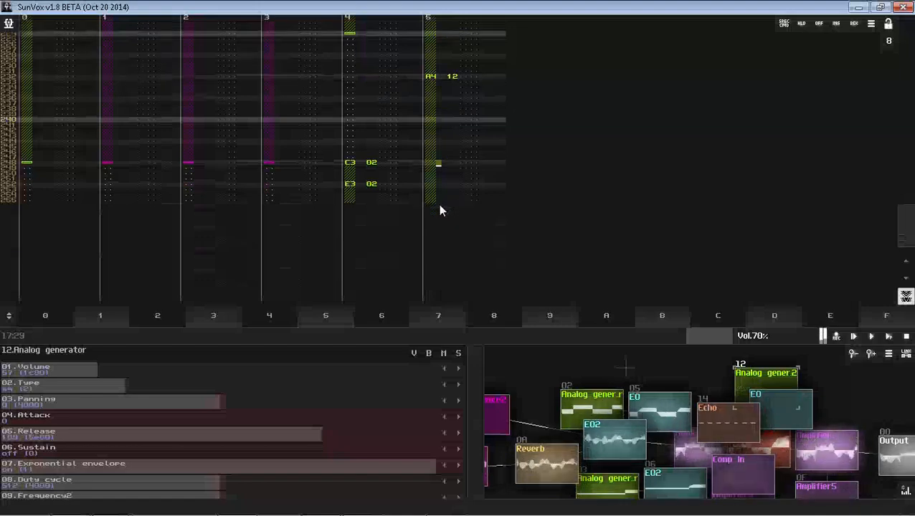
Step: Enlarge the module view and set the 02 Analog generator's volume to 30
left_click_drag(557, 337, 509, 132)
left_click(653, 244)
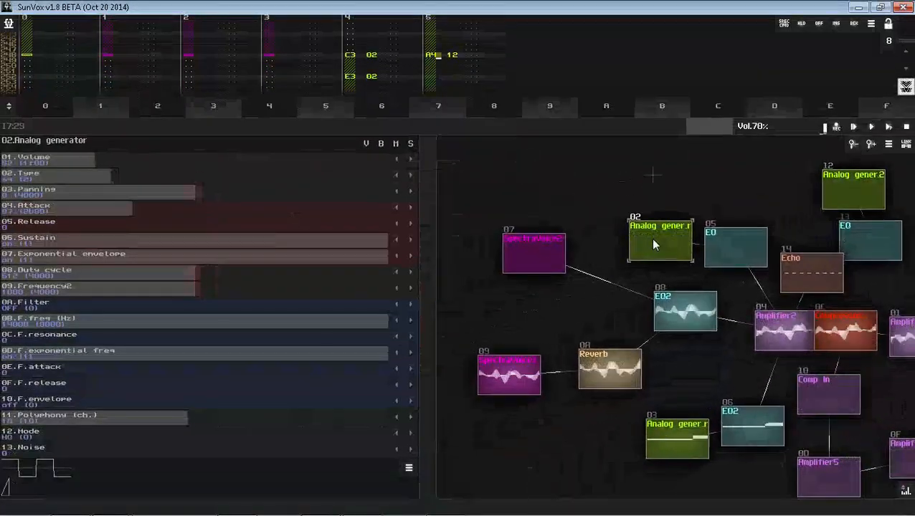
left_click_drag(271, 173, 299, 173)
left_click_drag(245, 155, 230, 158)
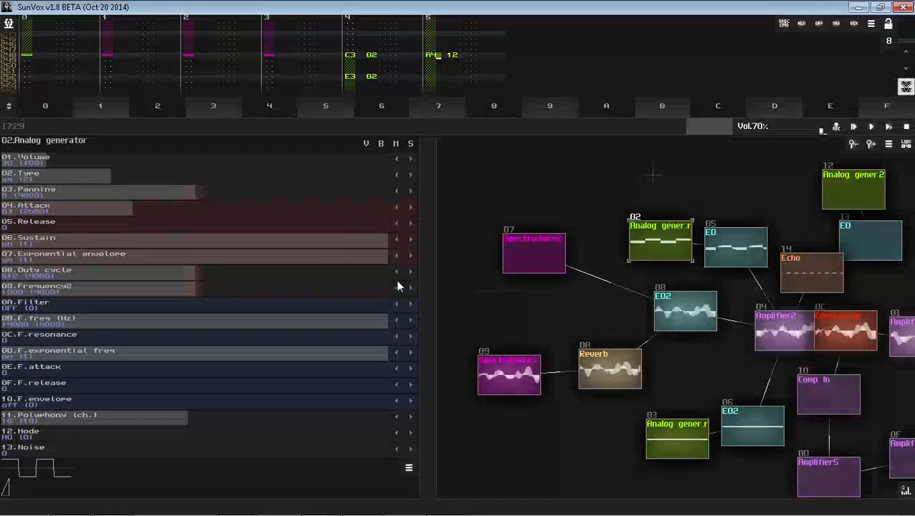
Step: Lower the 09 SpectraVoice's volume and show the 04 Amplifier's controls
left_click(509, 375)
left_click_drag(150, 159, 133, 157)
left_click_drag(642, 209, 552, 231)
left_click(692, 350)
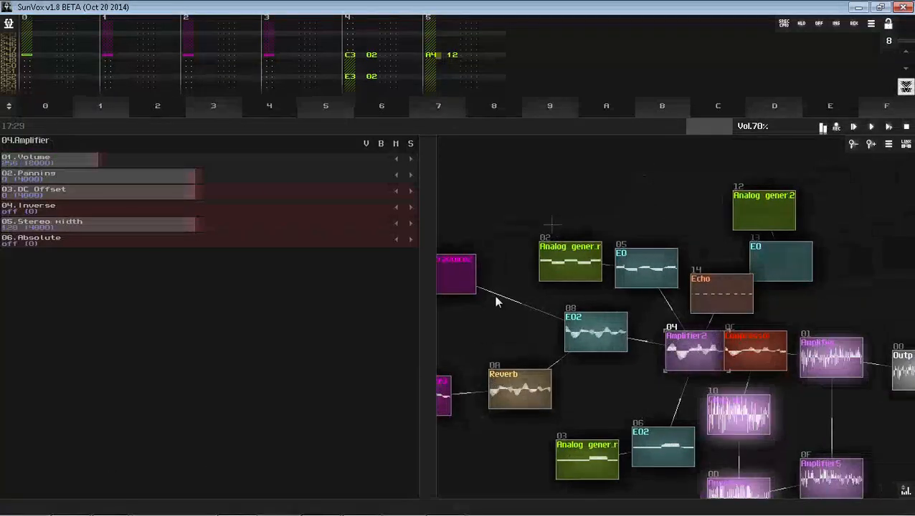
Step: Set the 04 Amplifier's volume to 320 and save the song, overwriting BuyToday.sunvox
mouse_move(115, 161)
left_mouse_down()
mouse_move(133, 170)
mouse_move(125, 166)
left_mouse_up()
key("ctrl+s")
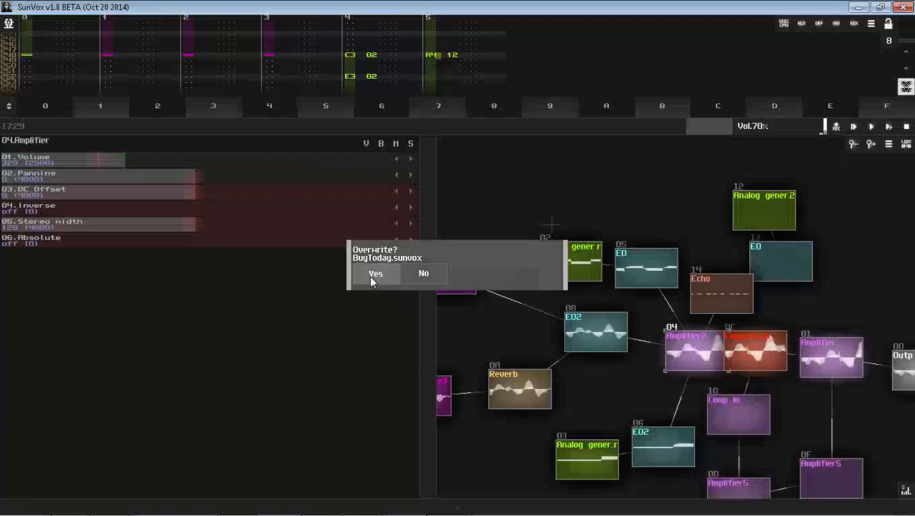
left_click(375, 276)
Step: Enlarge the pattern view, select all of track 0 and transpose its notes
left_click_drag(383, 127, 373, 385)
left_click(27, 222)
right_click(48, 234)
left_click(49, 236)
right_click(48, 237)
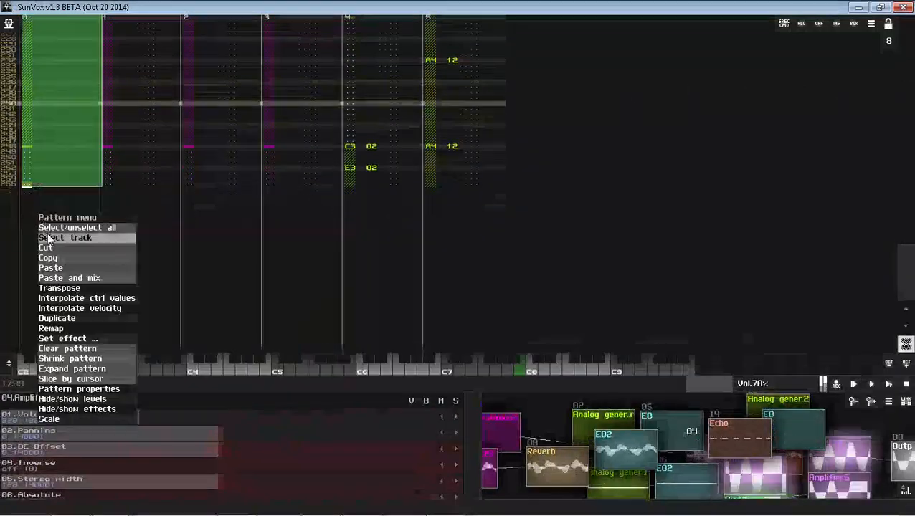
left_click(57, 288)
left_click(370, 279)
Step: Enlarge the module view, set the 03 Analog generator's volume to 22 and save over BuyToday.sunvox
left_click_drag(428, 379, 414, 146)
left_click(611, 458)
left_click_drag(140, 185, 125, 188)
key("ctrl+s")
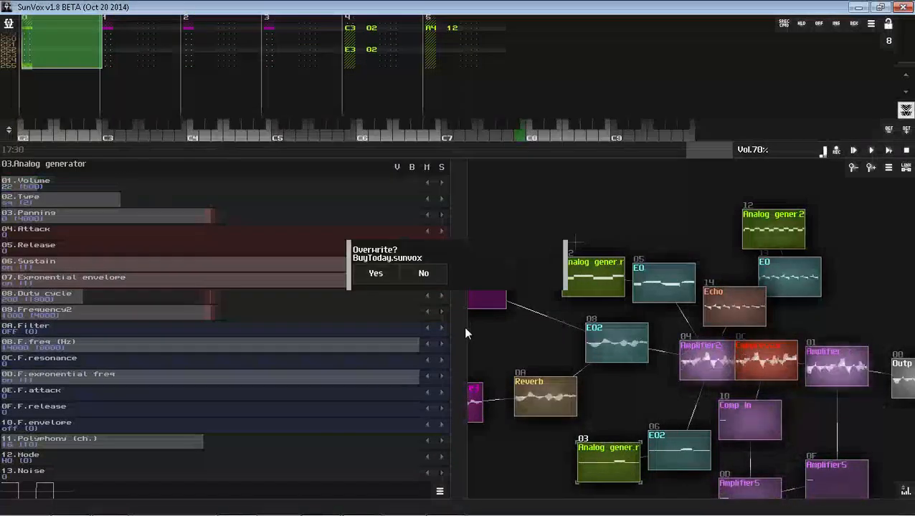
left_click(367, 275)
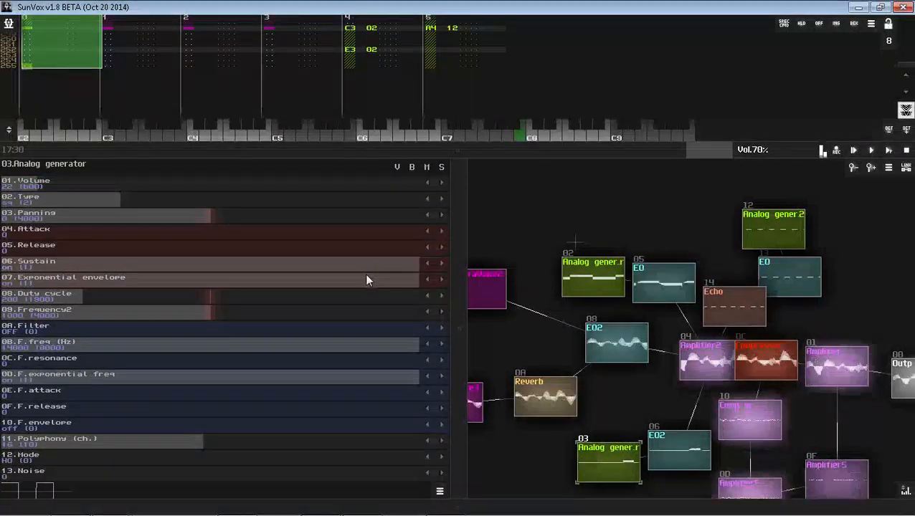
Step: While soloing the 03 Analog generator, set its filter to LP24, filter frequency to 4330 Hz and resonance to 894, and end the solo
left_click(441, 168)
left_click_drag(230, 328, 330, 329)
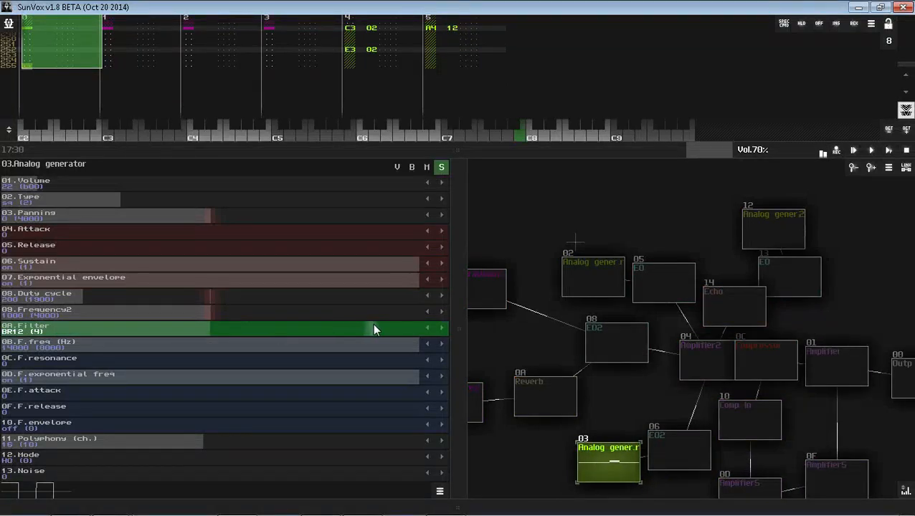
left_click_drag(393, 330, 387, 333)
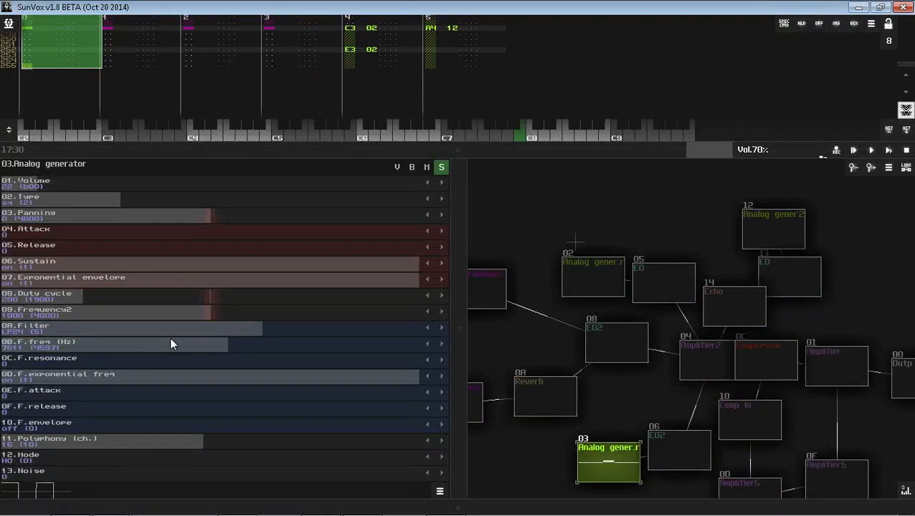
left_click_drag(171, 344, 206, 349)
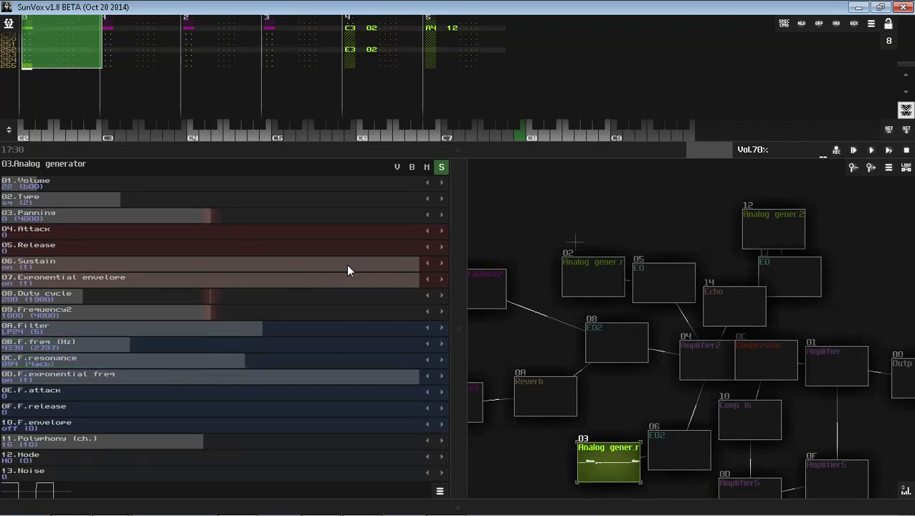
left_click(441, 170)
Step: Set the 03 Analog generator's volume to 28 and save the song over the existing file
left_click_drag(261, 181, 238, 187)
key("ctrl+s")
left_click(386, 273)
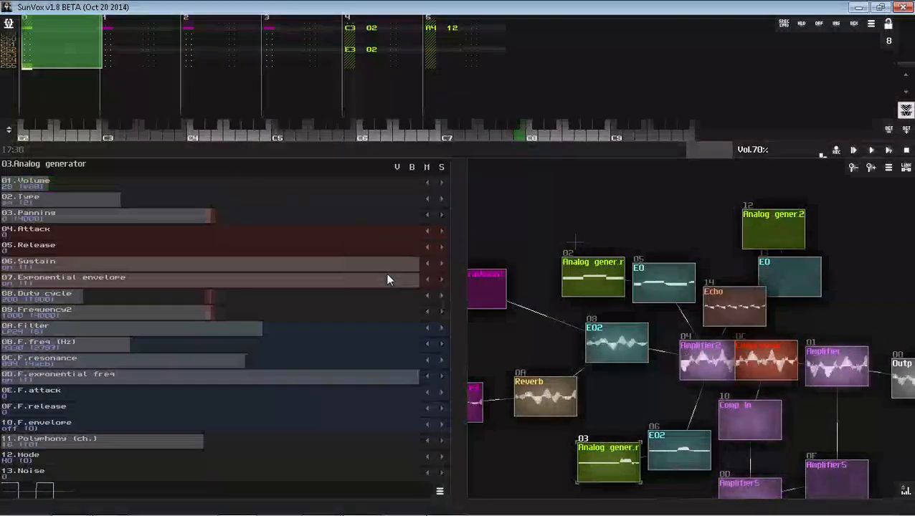
Step: Show the 01 Amplifier's controls and examine the start of the pattern and the module chain during playback
left_click_drag(465, 158, 336, 45)
left_click_drag(820, 315, 809, 331)
left_click_drag(769, 376, 776, 209)
left_click_drag(614, 54, 502, 498)
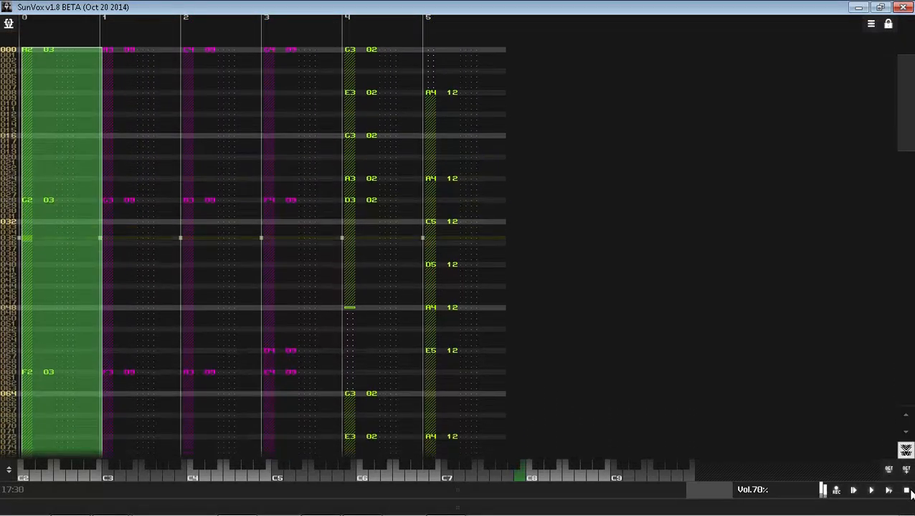
left_click_drag(645, 500, 564, 116)
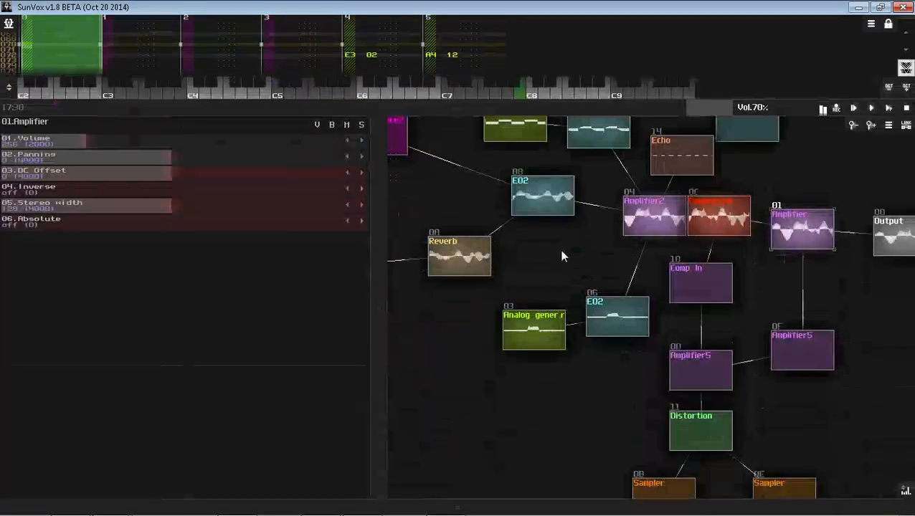
Step: Lower the volume of the SpectraVoice module that feeds the Reverb to 33
left_click_drag(562, 259, 792, 350)
left_click(589, 231)
left_click_drag(575, 345, 567, 346)
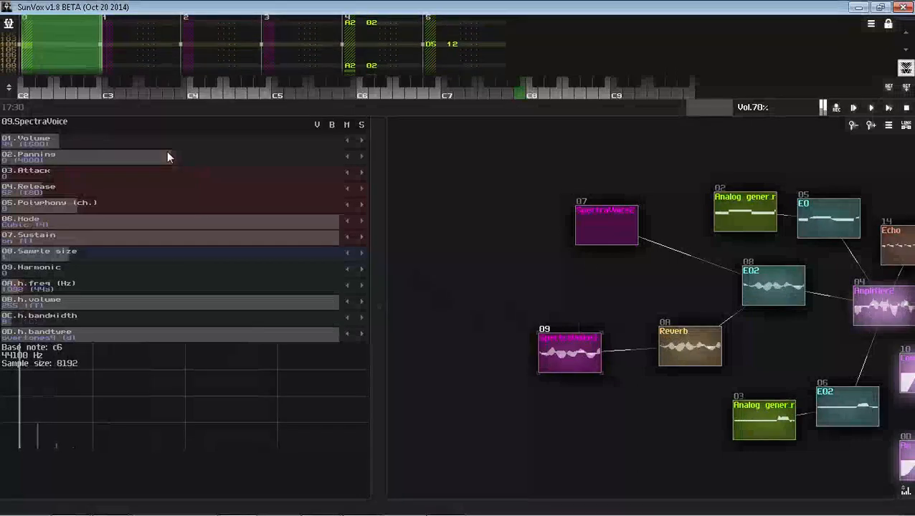
left_click_drag(167, 145, 158, 146)
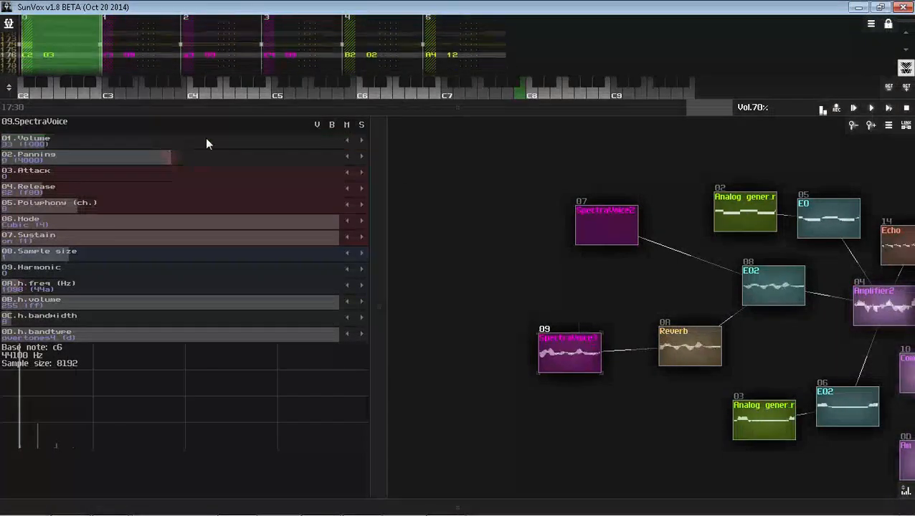
left_click_drag(584, 282, 533, 294)
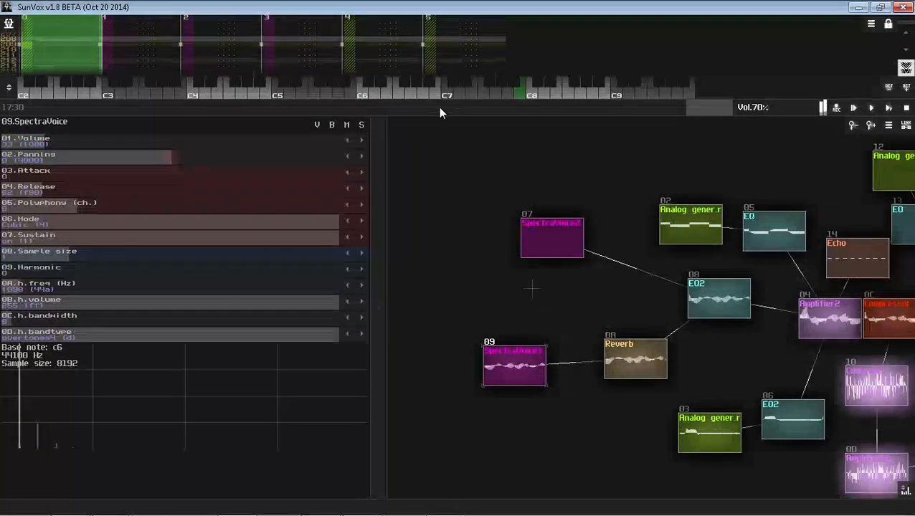
Step: Enlarge the pattern editor and examine the bass and chord notes around lines 160 to 200
left_click_drag(439, 110, 462, 400)
scroll(131, 95, "down", 1)
scroll(100, 118, "up", 6)
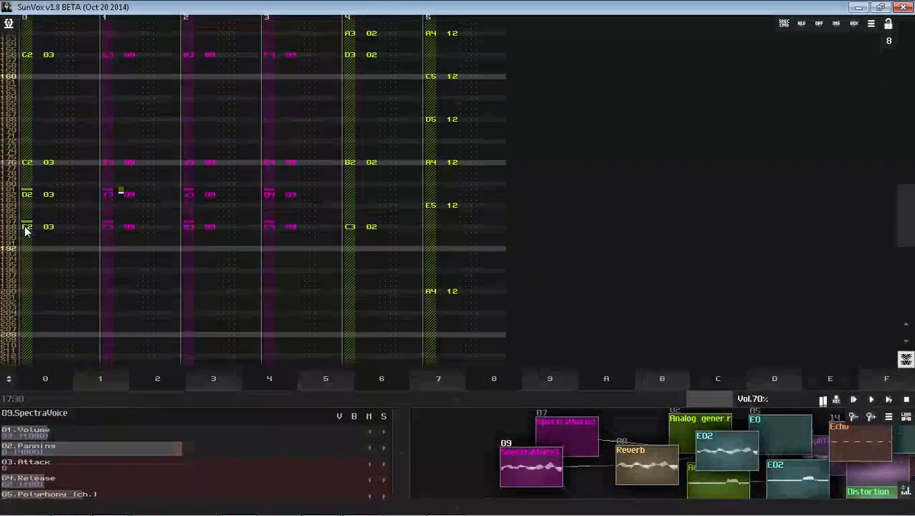
scroll(25, 228, "down", 1)
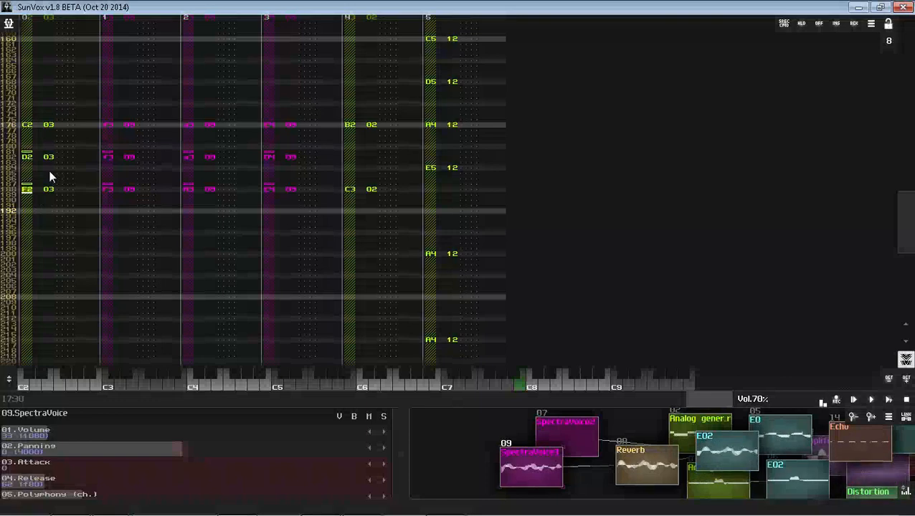
scroll(49, 187, "up", 3)
left_click(49, 192)
Step: Check the Twitch chat window, return to SunVox and stop the song playback
key("alt+Tab")
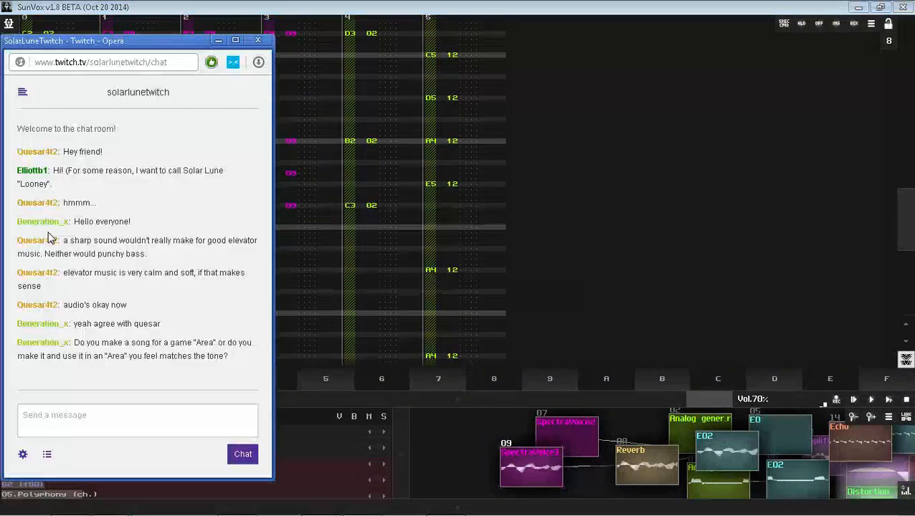
key("alt+Tab")
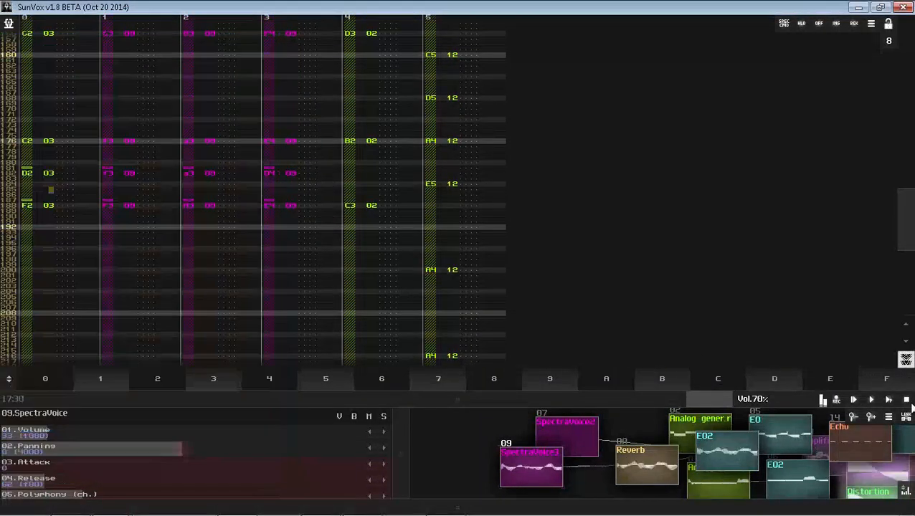
key("space")
Step: Read the viewers' messages in the Twitch chat, shift its window slightly and return to SunVox
key("alt+Tab")
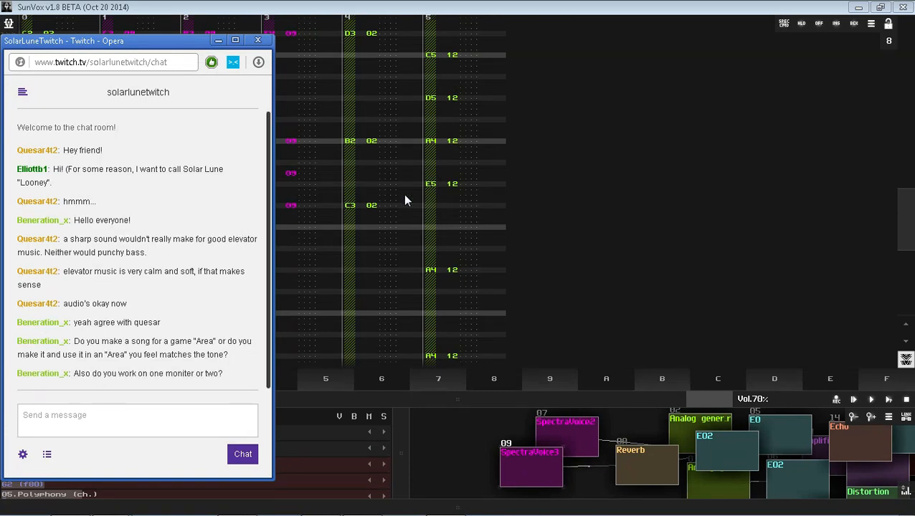
key("alt+Tab")
key("alt+Tab")
key("alt+Tab")
key("alt+Tab")
key("alt+Tab")
key("alt+Tab")
key("alt+Tab")
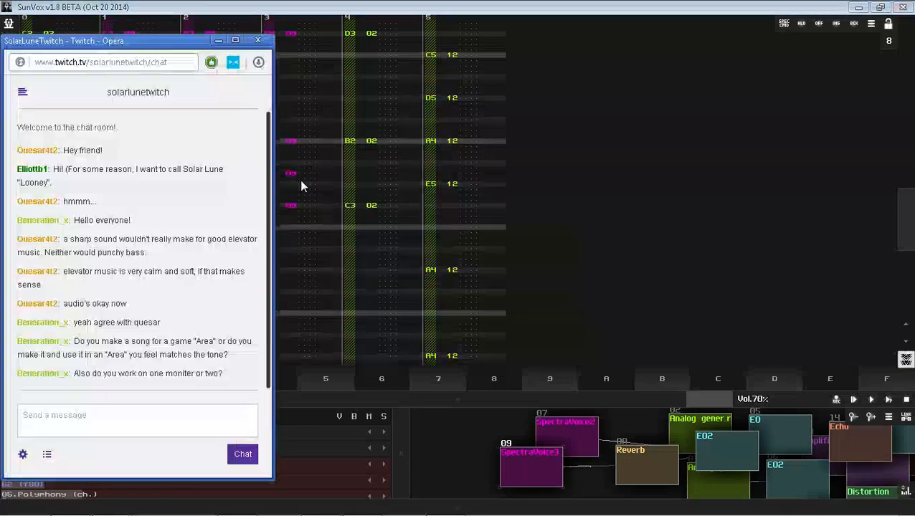
key("alt+Tab")
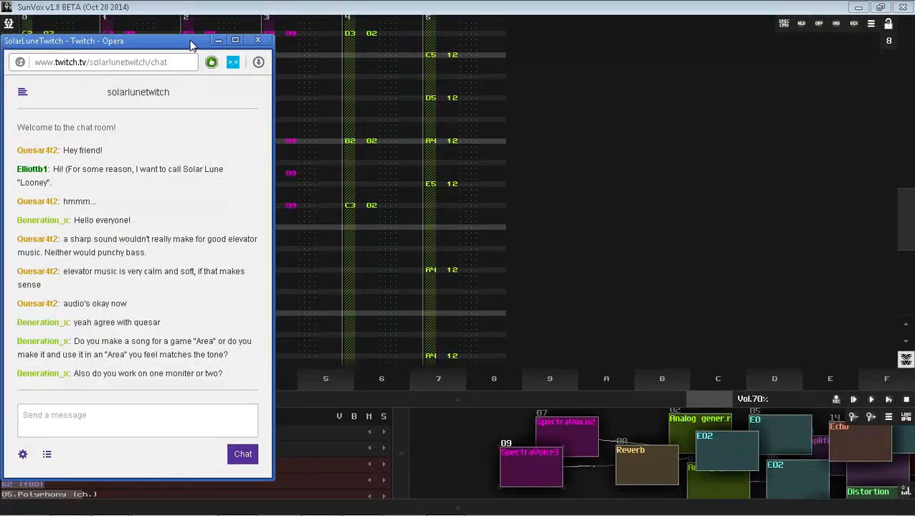
left_click_drag(192, 45, 225, 49)
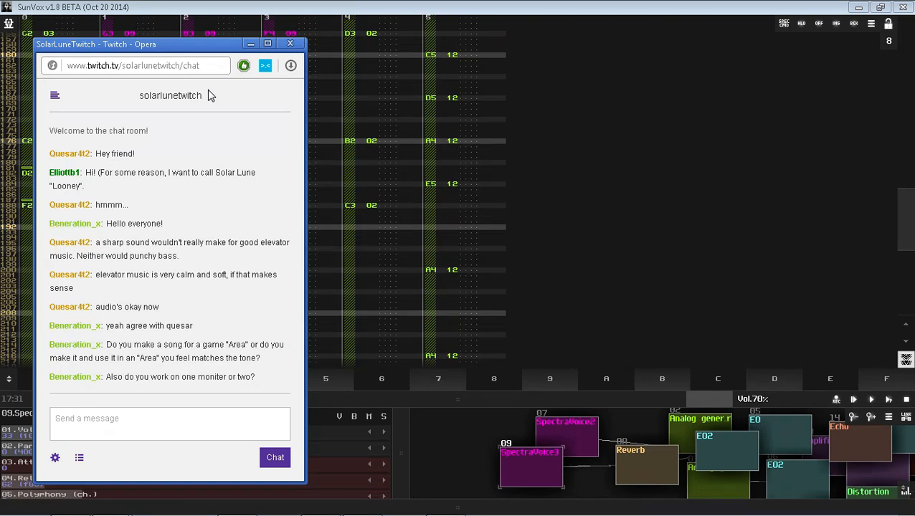
left_click(291, 6)
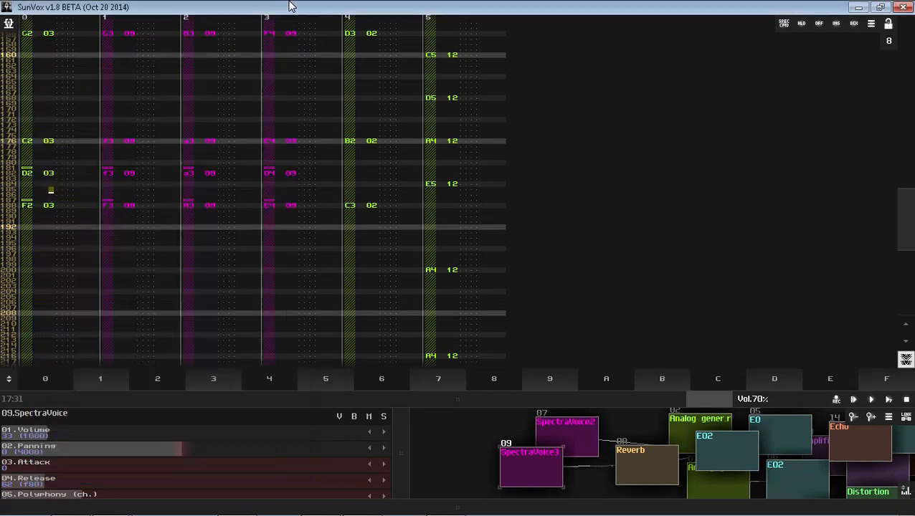
Step: Examine the notes of all tracks in the pattern, from line 0 through the section around line 224
left_click(348, 65)
left_click(349, 65)
left_click(348, 65)
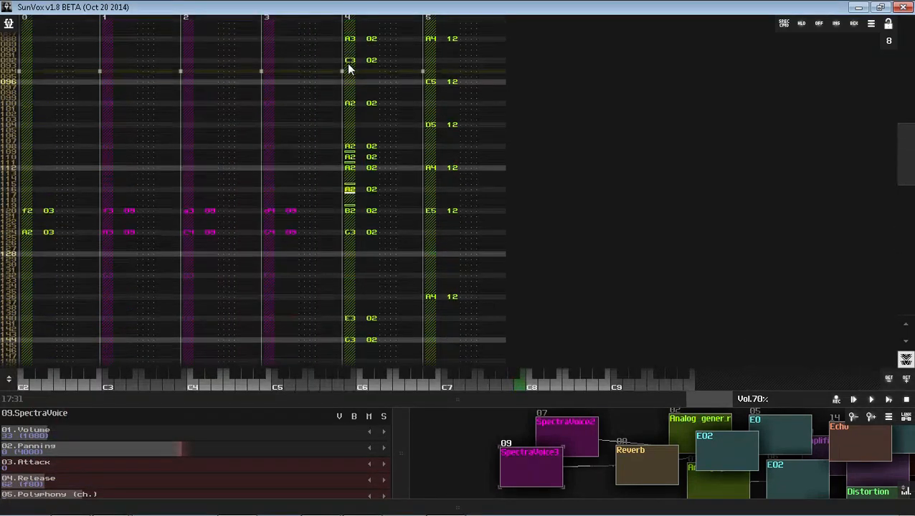
left_click(348, 65)
left_click(349, 66)
left_click(349, 65)
left_click(348, 66)
left_click(349, 66)
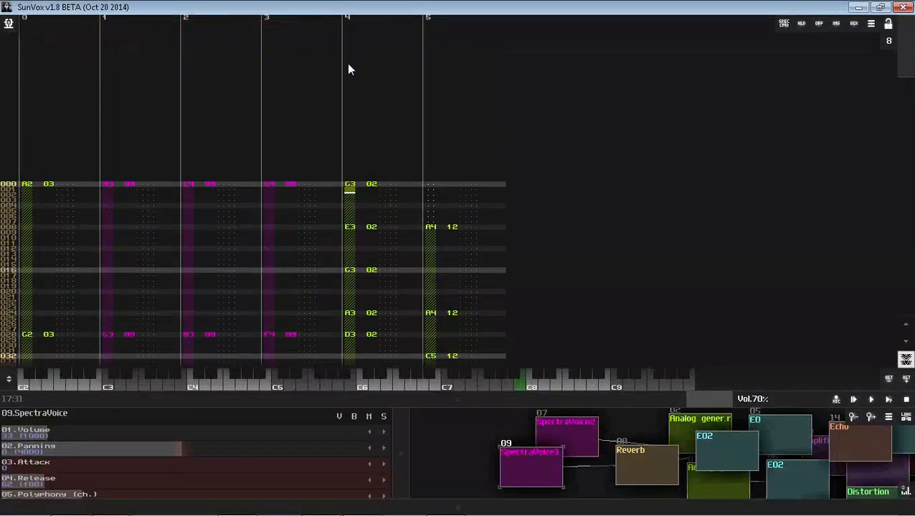
left_click(349, 285)
left_click(348, 275)
left_click(347, 275)
left_click(348, 274)
left_click(348, 275)
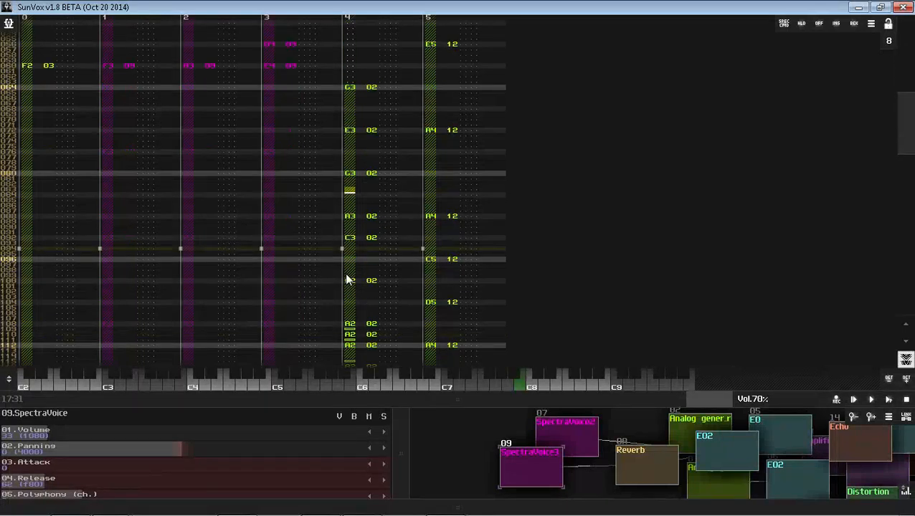
left_click(347, 275)
left_click(346, 275)
left_click(346, 275)
left_click(346, 279)
left_click(346, 279)
left_click(346, 280)
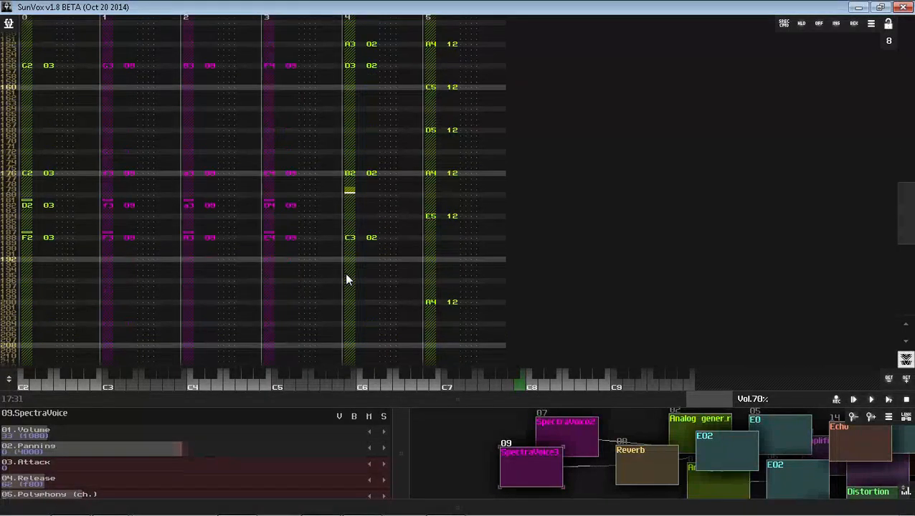
left_click(347, 280)
left_click(347, 280)
left_click(347, 279)
left_click(346, 278)
left_click(266, 79)
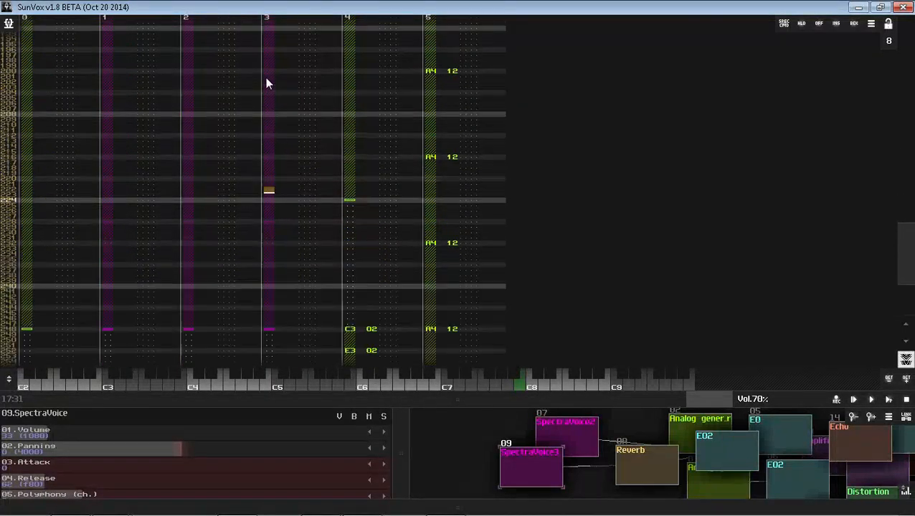
Step: Check the Twitch chat briefly and reveal the song timeline beneath a medium-height pattern editor in SunVox
key("alt+Tab")
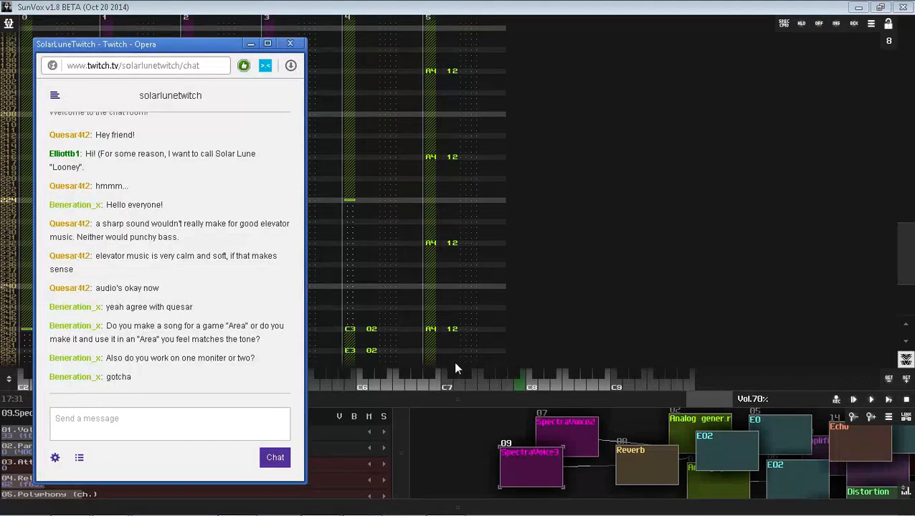
key("alt+Tab")
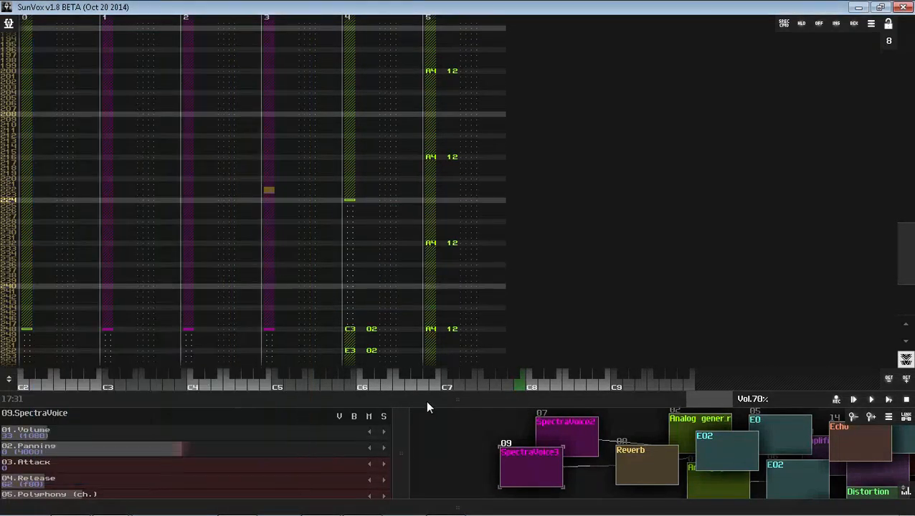
left_click_drag(425, 400, 402, 218)
left_click_drag(433, 510, 572, 232)
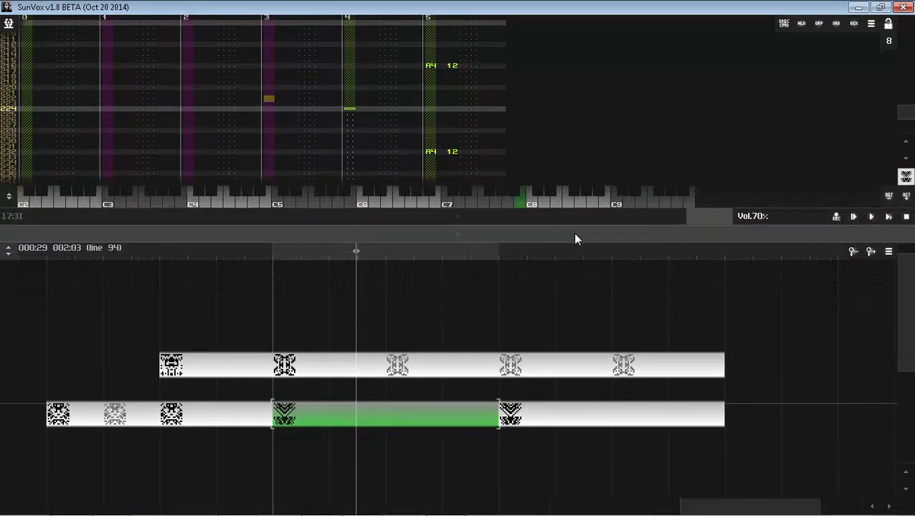
left_click_drag(498, 217, 495, 286)
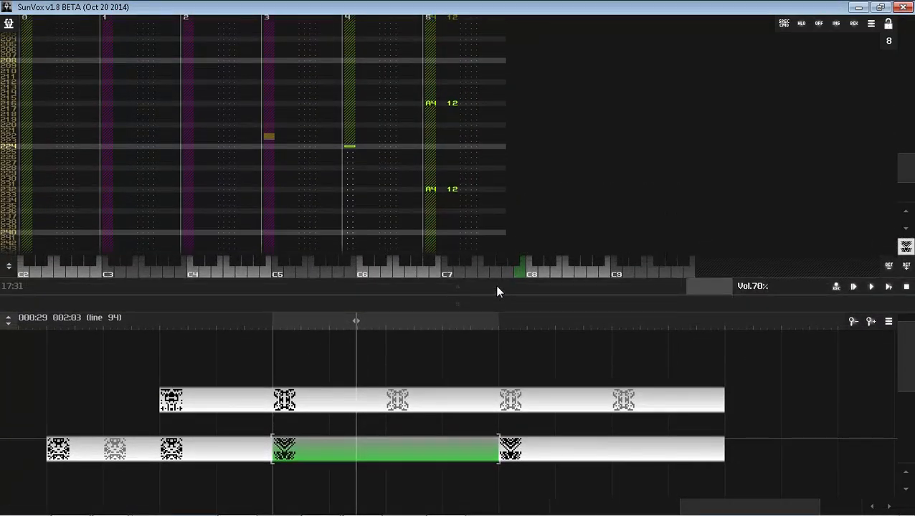
Step: Review the pattern's notes from line 0 to about line 80, with a brief check of the Twitch chat
scroll(345, 66, "up", 20)
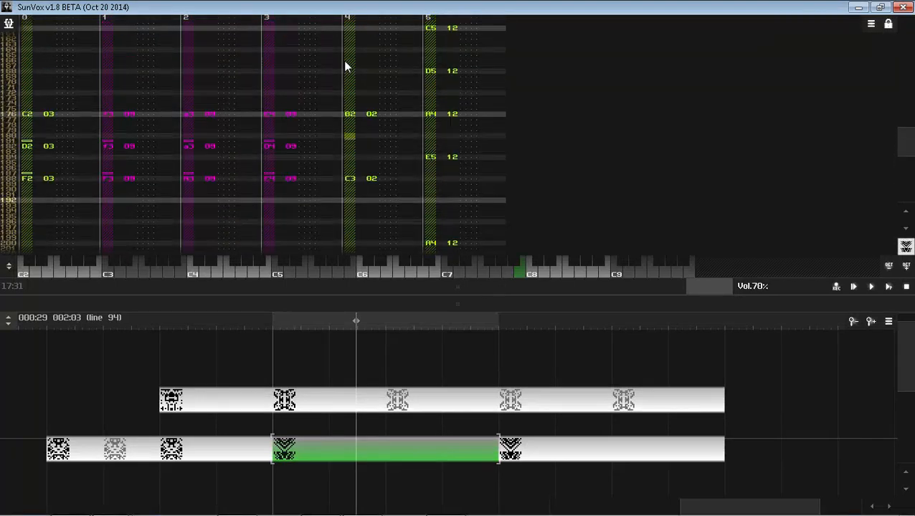
scroll(345, 66, "up", 12)
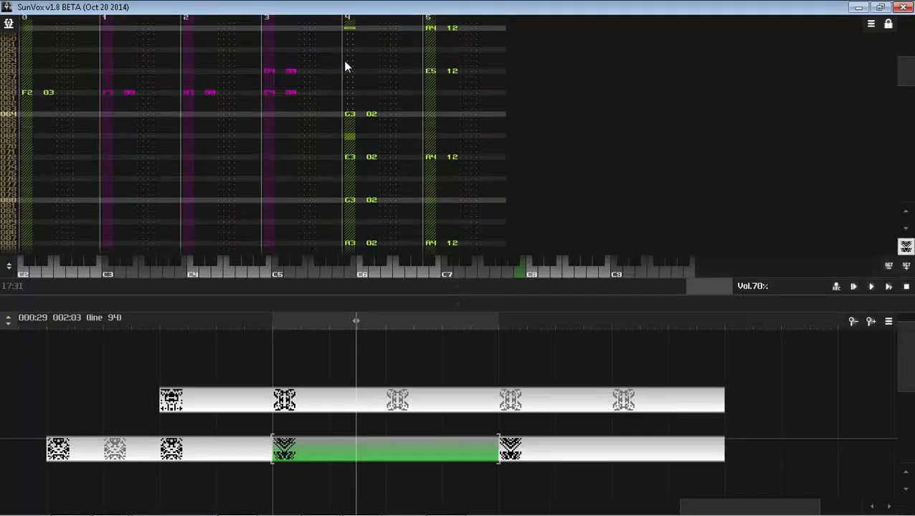
scroll(345, 66, "up", 5)
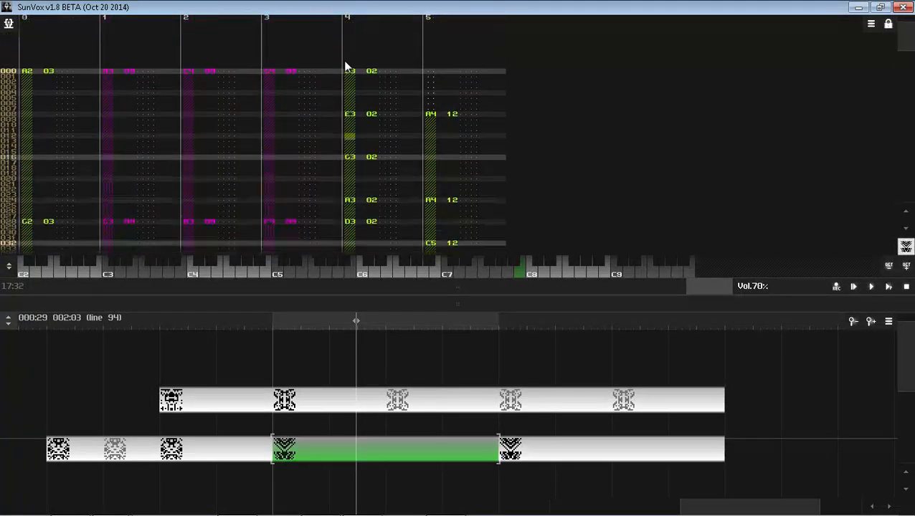
scroll(353, 182, "down", 3)
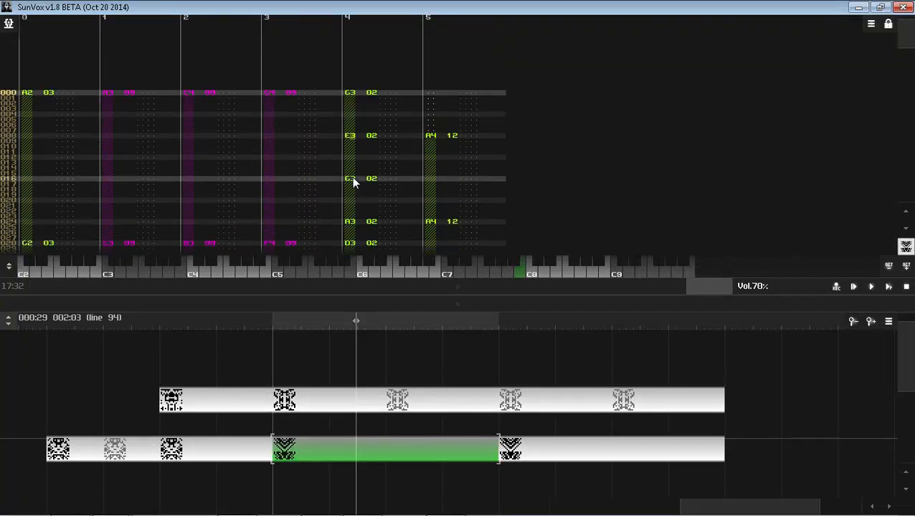
key("alt+Tab")
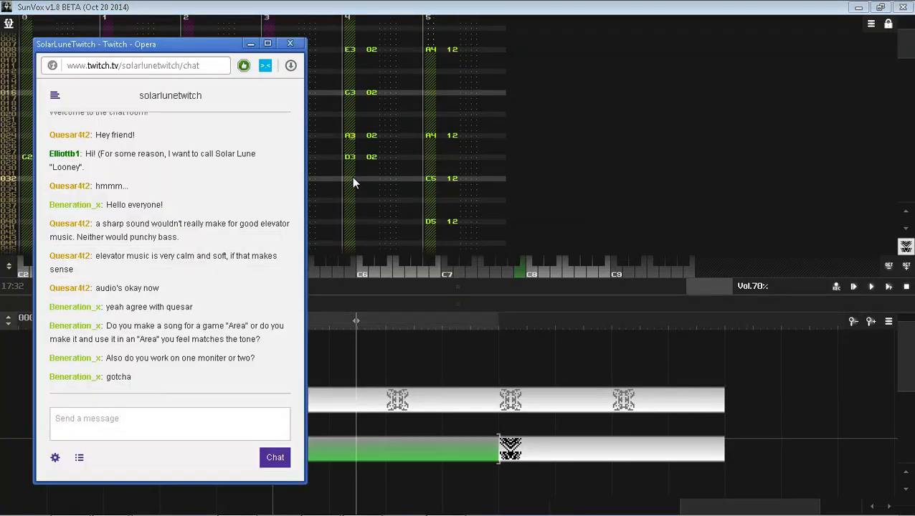
key("alt+Tab")
scroll(352, 176, "down", 1)
scroll(351, 182, "down", 2)
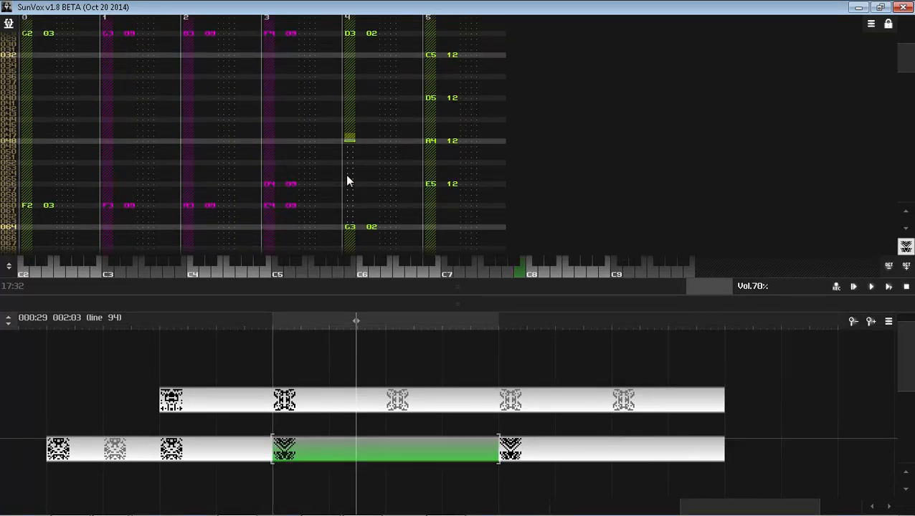
scroll(349, 190, "down", 2)
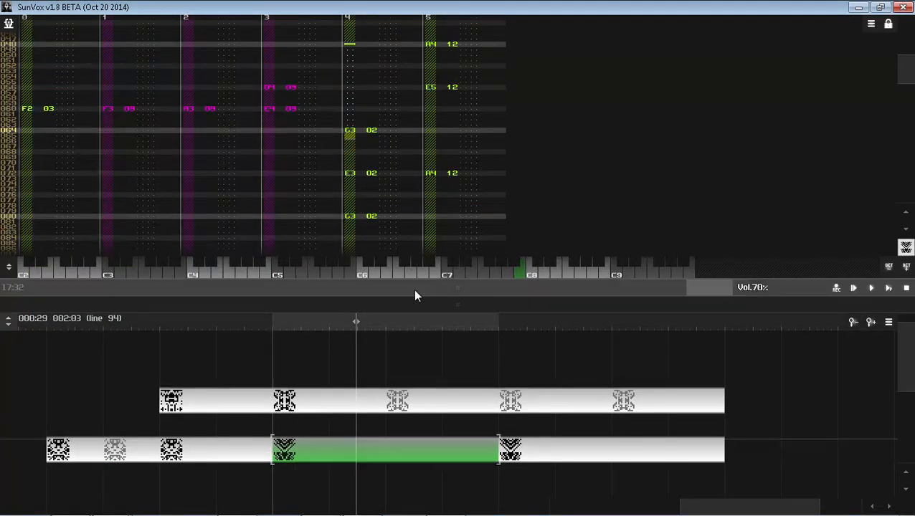
left_click_drag(414, 296, 414, 342)
left_click(9, 24)
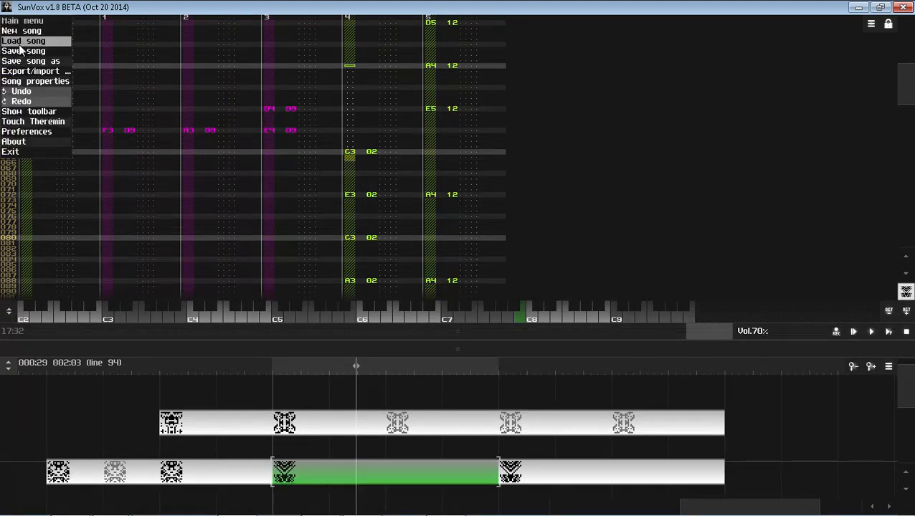
left_click(302, 122)
scroll(345, 108, "up", 1)
scroll(359, 70, "up", 10)
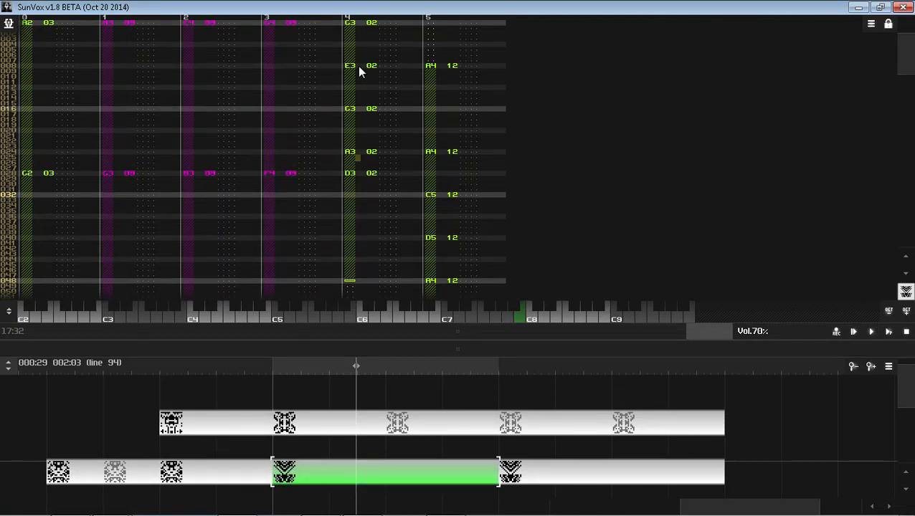
left_click_drag(438, 351, 439, 263)
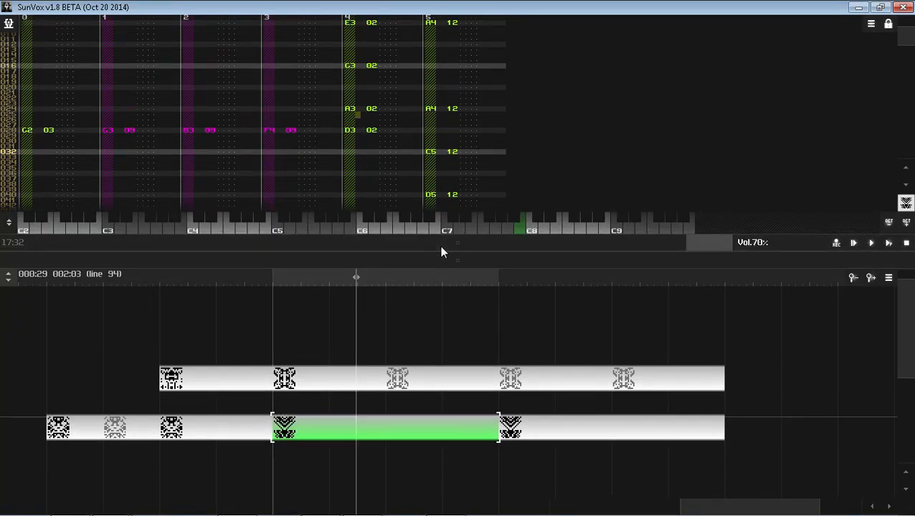
left_click_drag(440, 245, 436, 348)
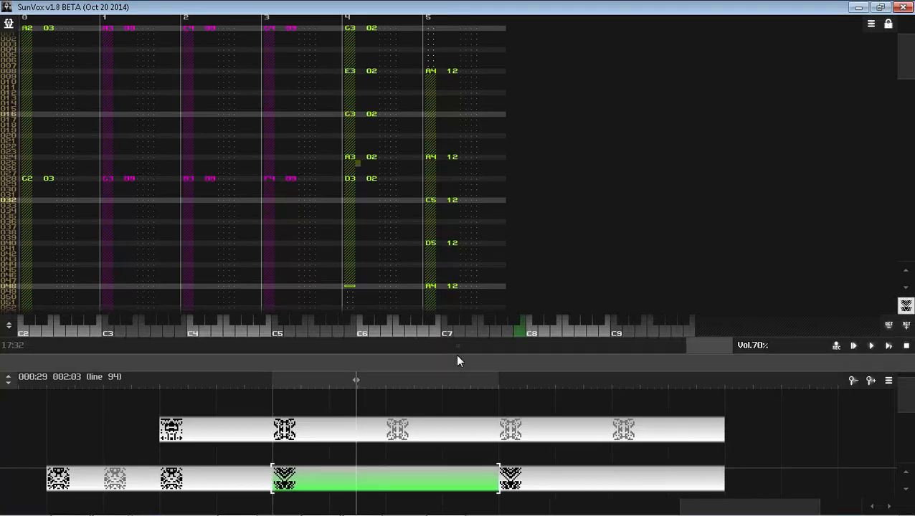
left_click_drag(457, 360, 457, 301)
Step: Check the Twitch chat, return to SunVox, and play the song, stopping around line 192
key("alt+Tab")
key("alt+Tab")
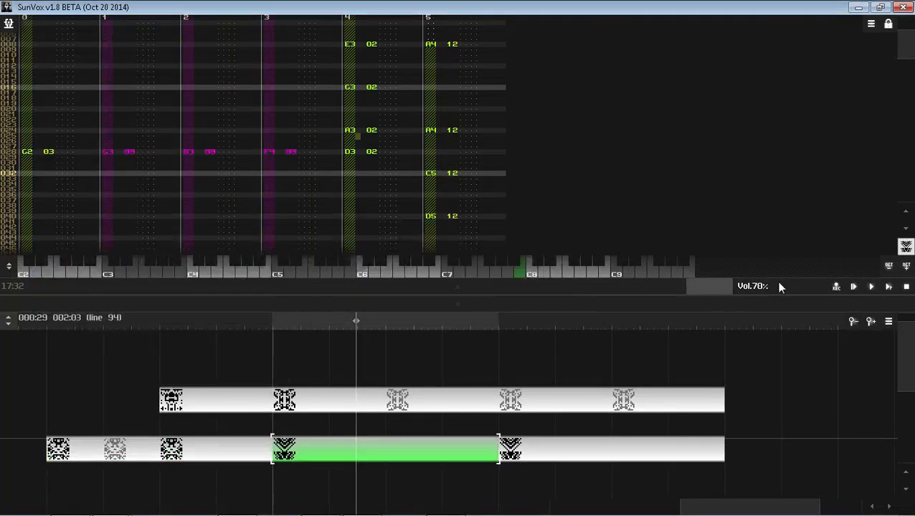
left_click(892, 287)
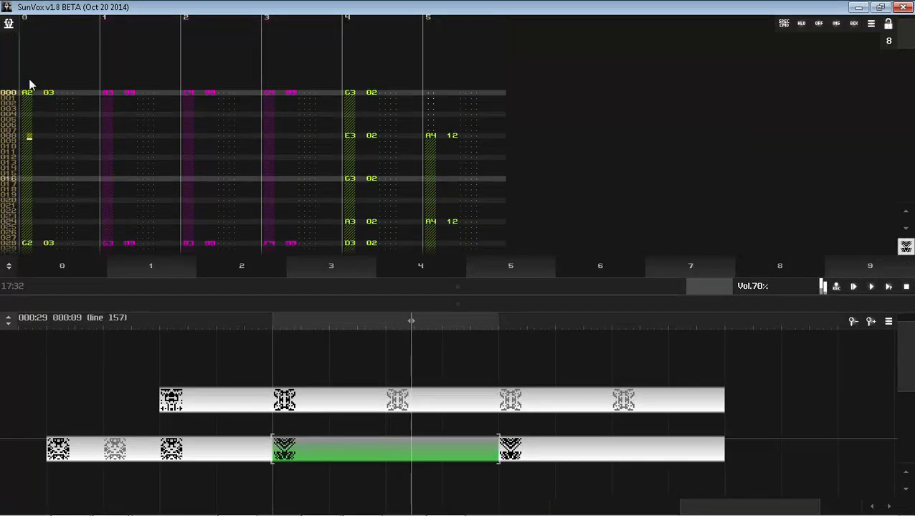
key("space")
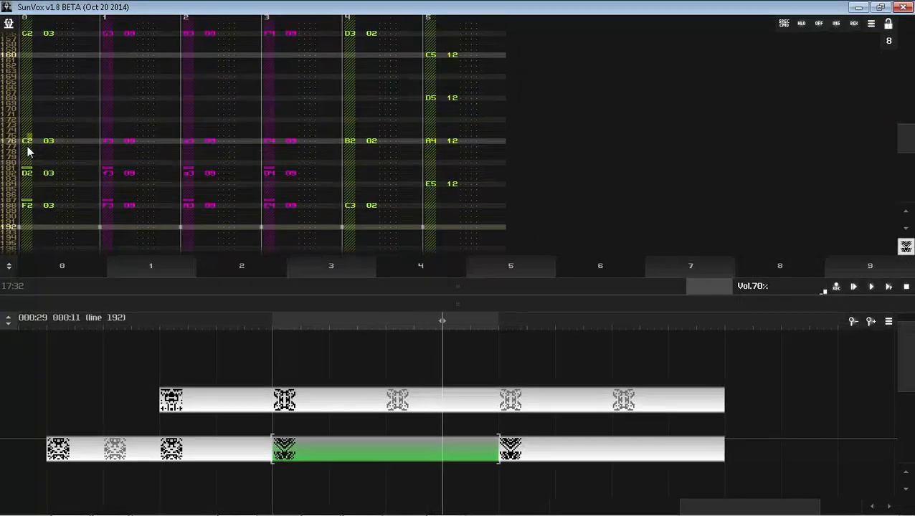
Step: Select the Analog generator module 03 in the module view and stretch the pattern editor to nearly full height
left_click(24, 175)
left_click_drag(352, 293, 339, 184)
left_click(710, 436)
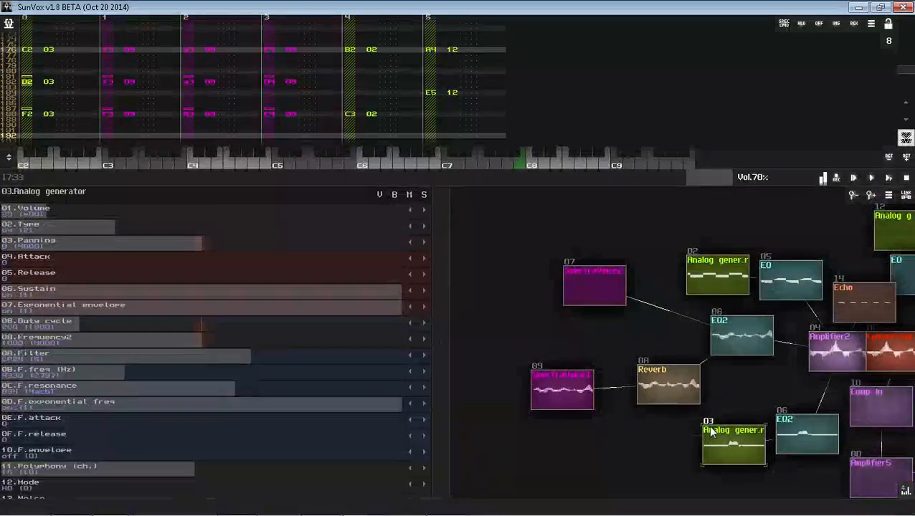
left_click(907, 178)
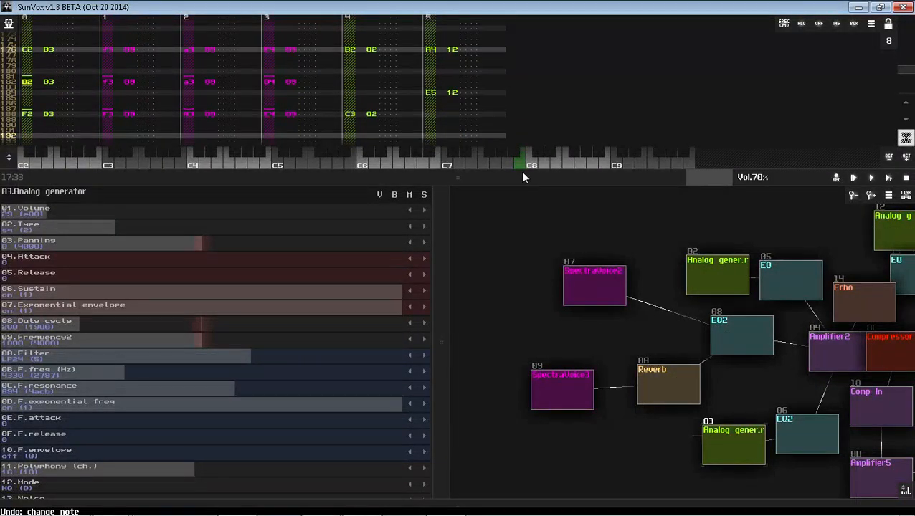
left_click_drag(522, 174, 502, 505)
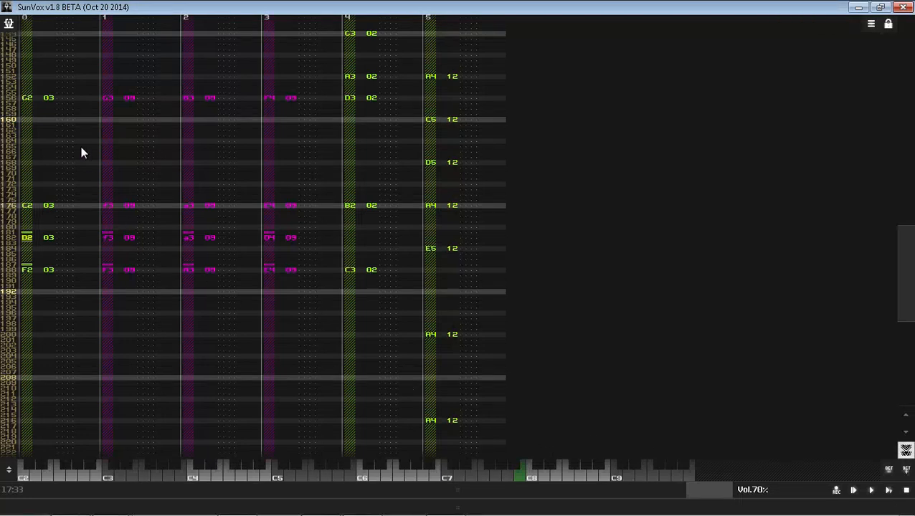
Step: Play the song from the pattern's start and enter the note A1 at line 22 of track 0
scroll(81, 146, "up", 5)
left_click(890, 492)
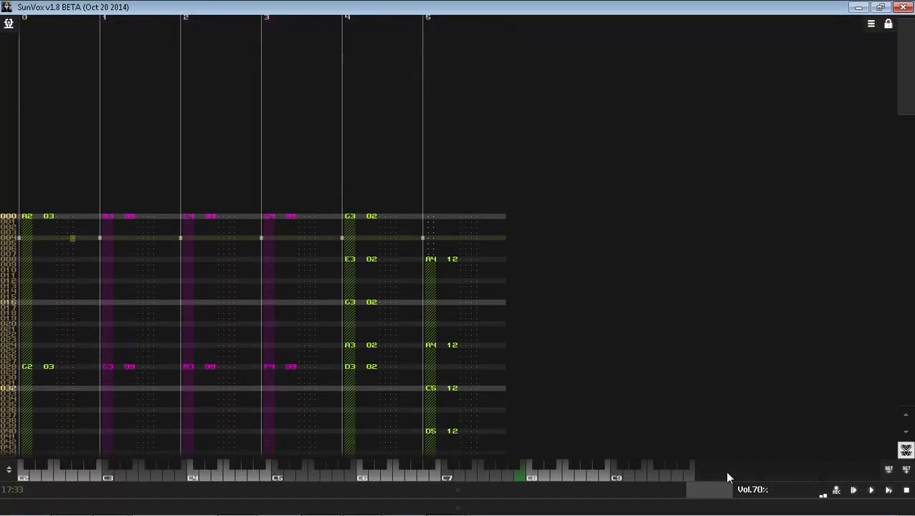
key("space")
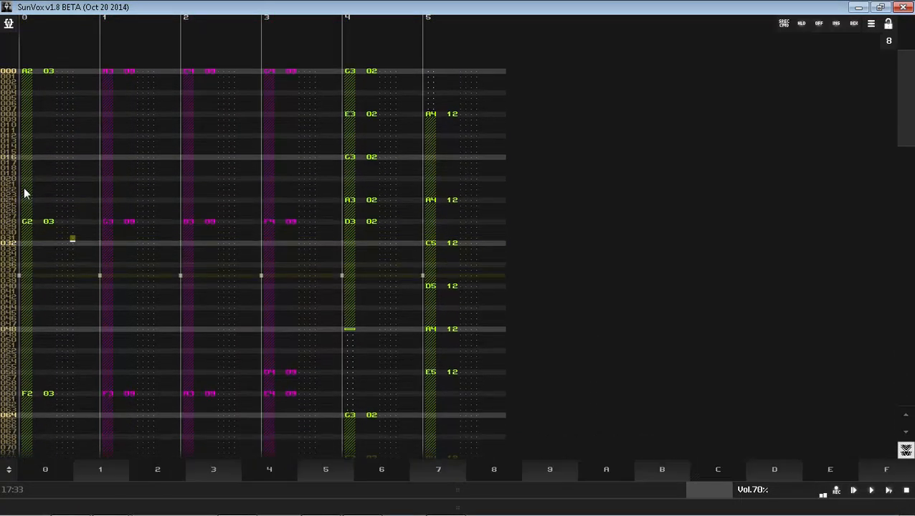
left_click(25, 190)
key("space")
key("n")
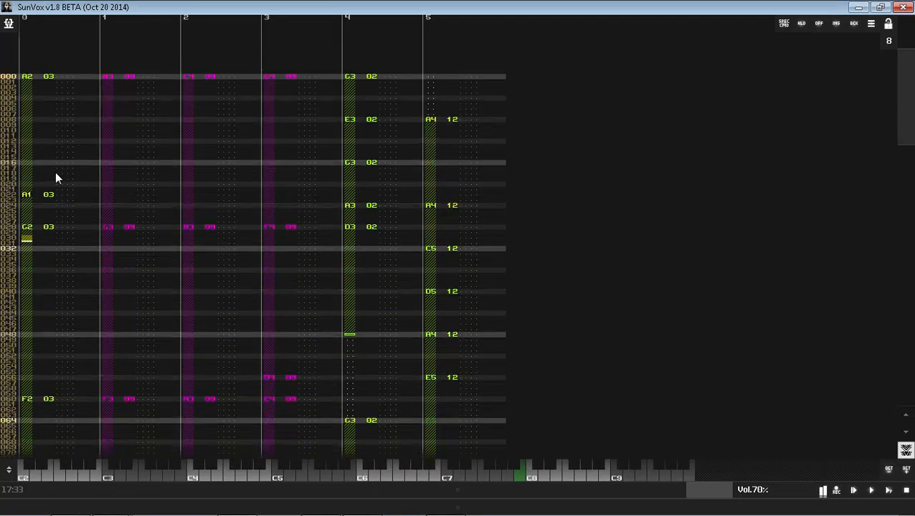
Step: With an edit step of 1, add a note-off at line 23 and an A1 at line 24 of track 0, and play the result
key("Up")
key("Up")
key("Up")
key("Up")
key("Up")
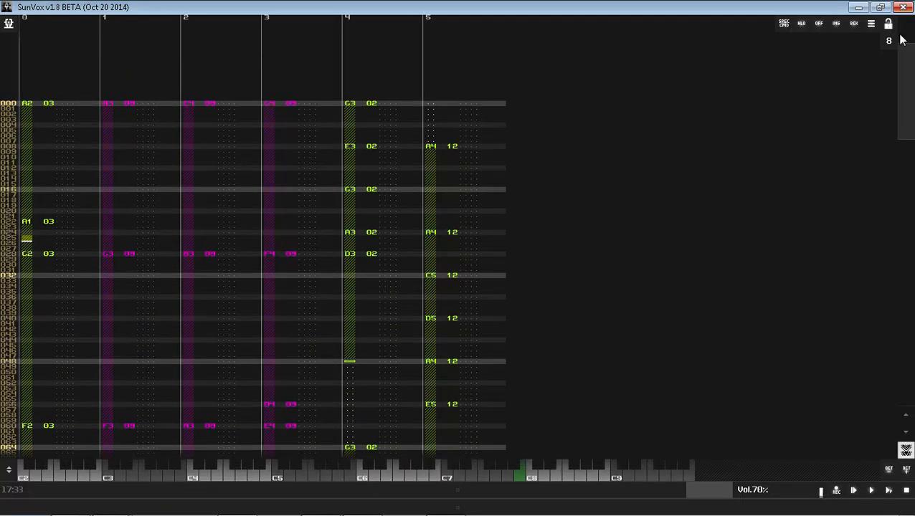
left_click(882, 58)
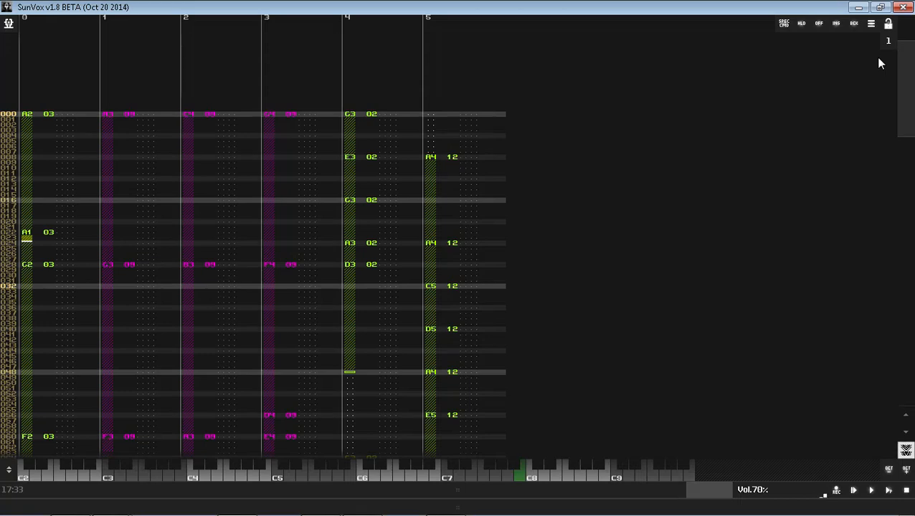
key("a")
key("n")
key("a")
key("ctrl+z")
key("Down")
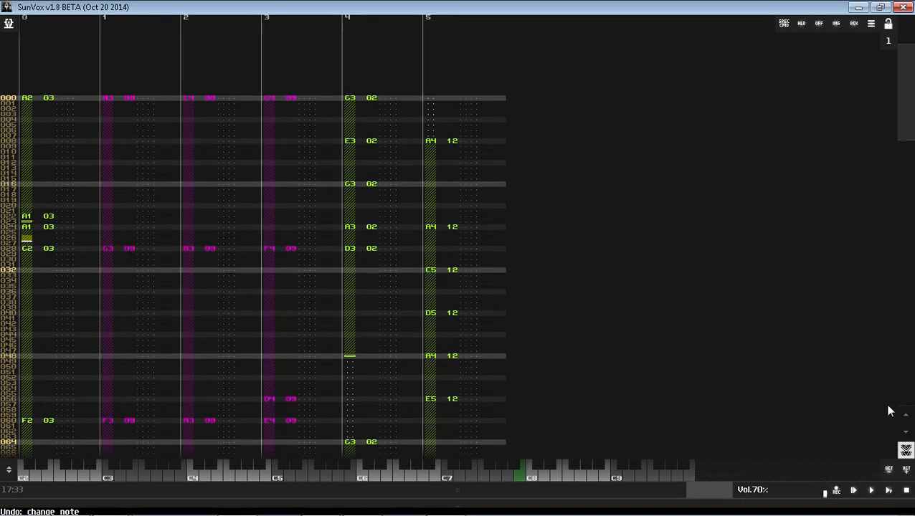
key("space")
left_click(891, 493)
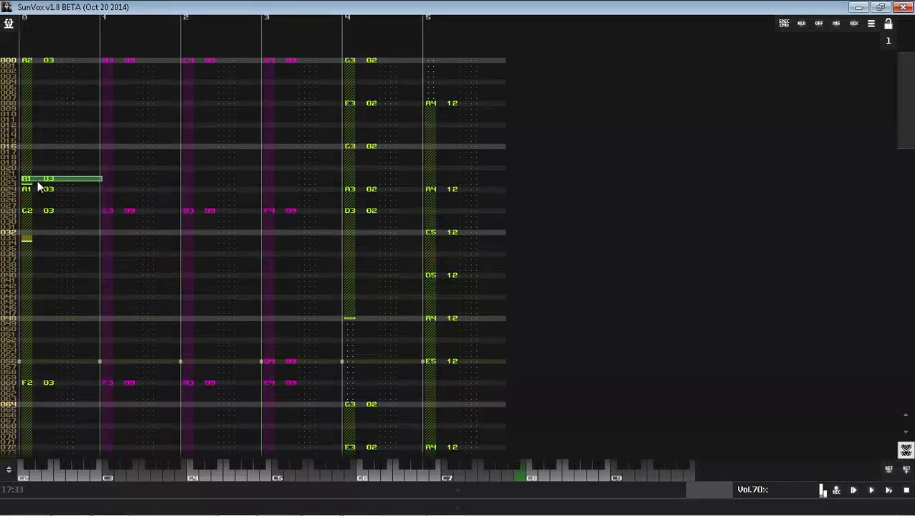
Step: Move track 0's A1 note from line 22 to line 20 and play the pattern
left_click(37, 180)
key("ctrl+x")
key("Up")
key("Up")
key("ctrl+v")
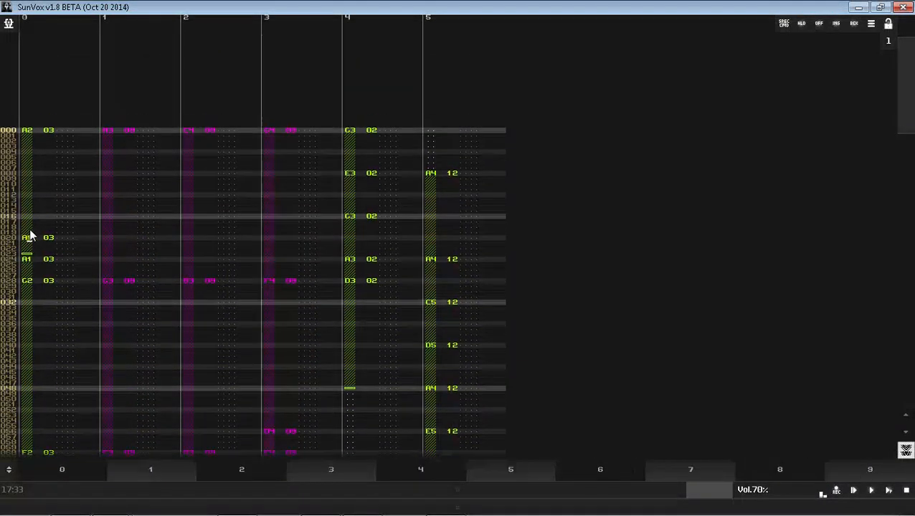
left_click(890, 492)
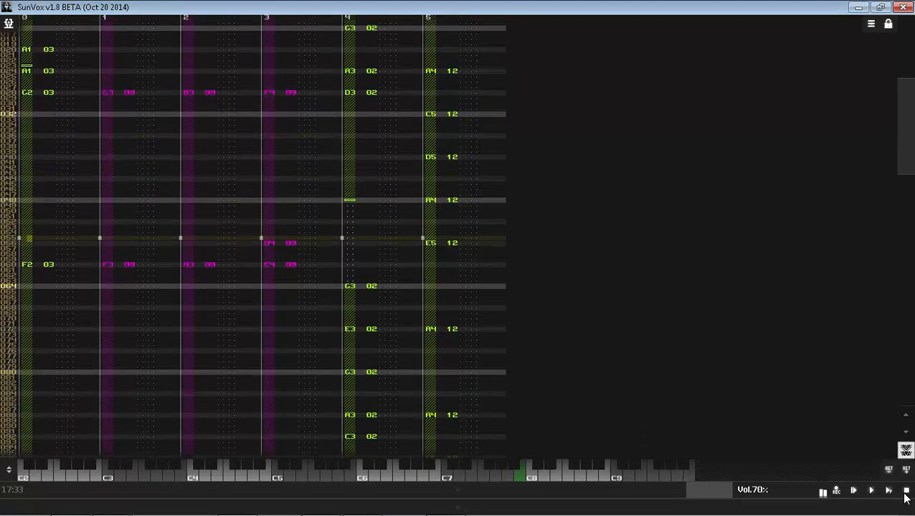
Step: Stop playback and enter the note E2 at line 92 of track 0
left_click(907, 492)
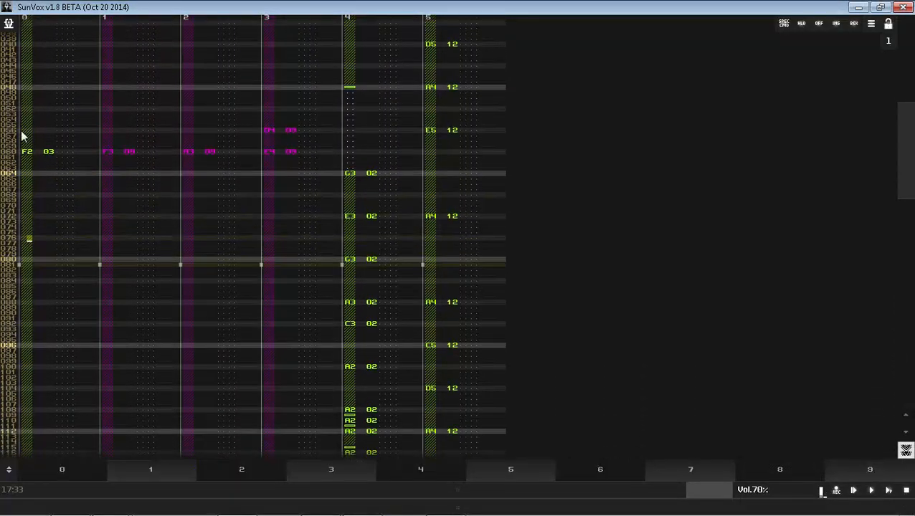
left_click(34, 325)
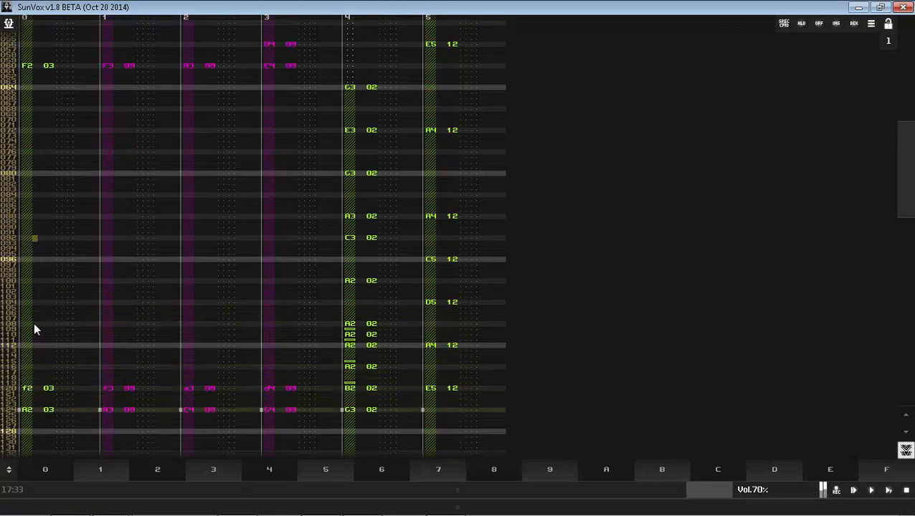
key("c")
key("ctrl+z")
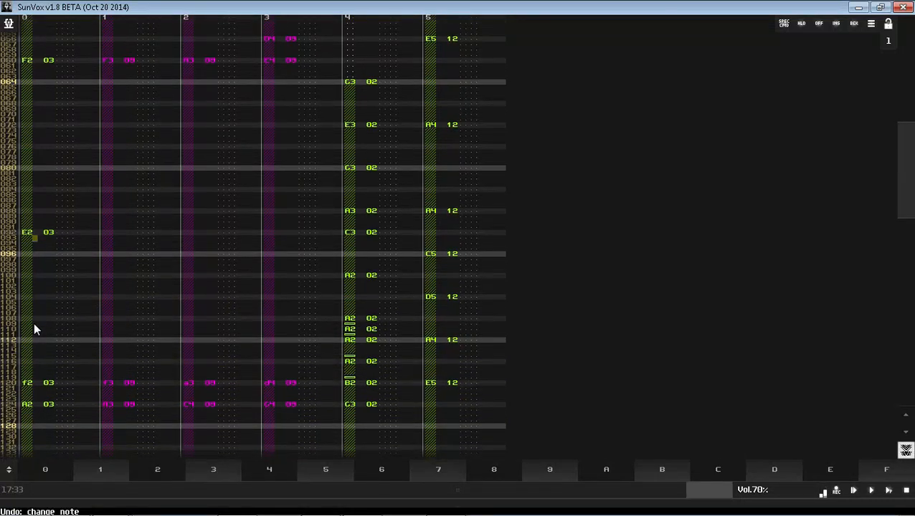
Step: Try D3 at line 120 and C3 at line 124 of track 0
scroll(34, 323, "down", 12)
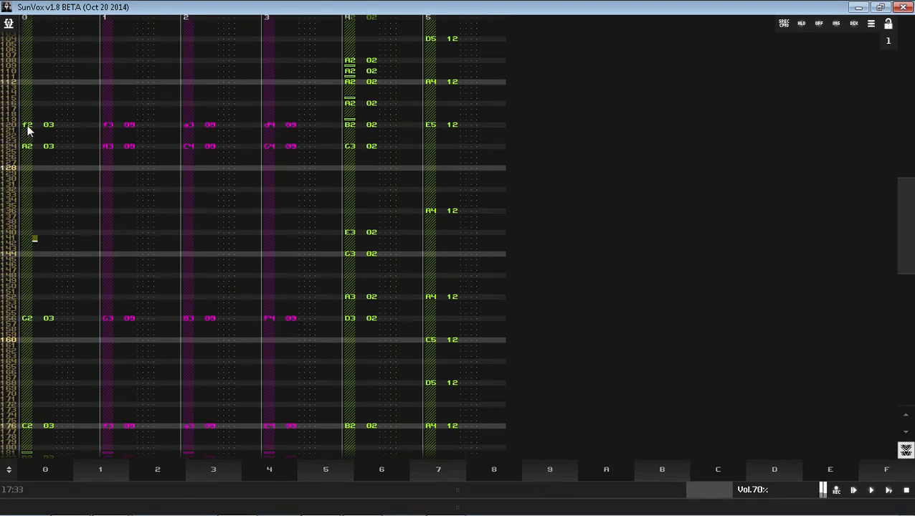
left_click(35, 77)
left_click(35, 77)
double_click(22, 401)
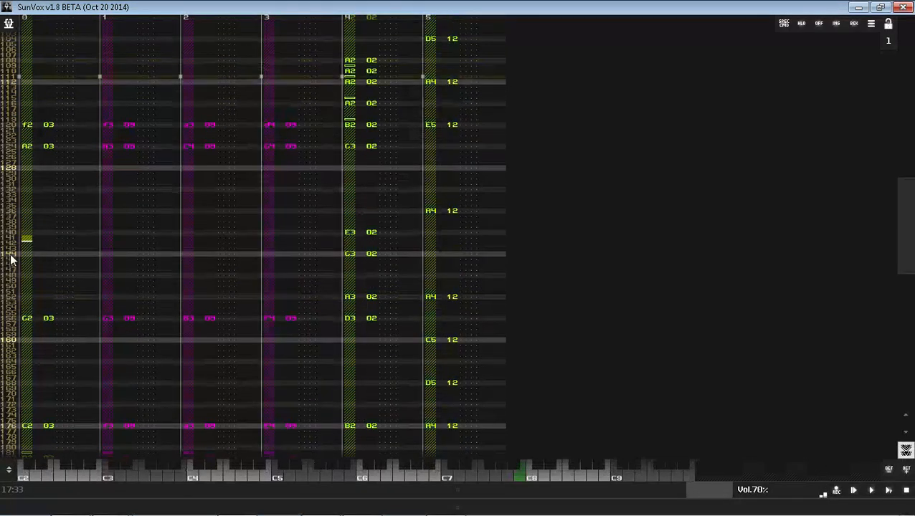
left_click(29, 125)
key("q")
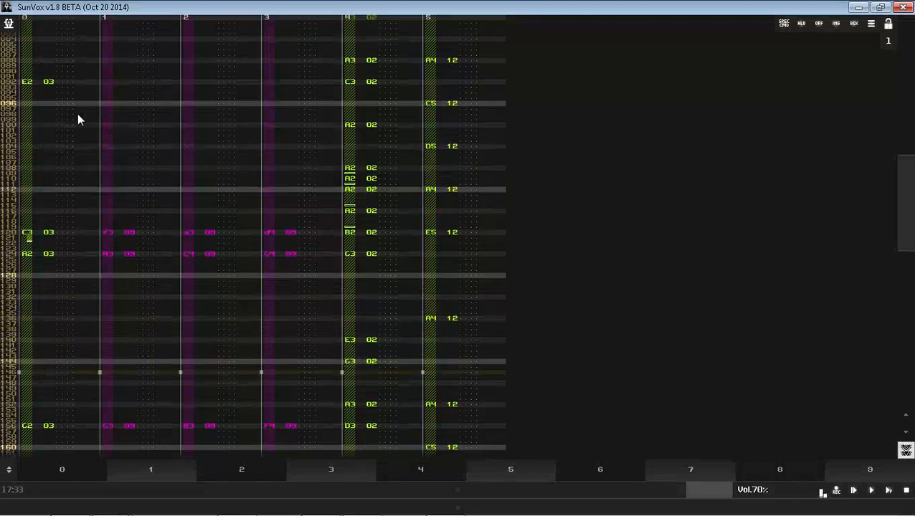
key("Up")
key("w")
key("Down")
key("Down")
key("Down")
key("q")
Step: Set track 0's notes to D2 at line 120 and C2 at line 124
key("Down")
key("Down")
key("Down")
key("Down")
key("Down")
key("Down")
key("Down")
key("Down")
key("Down")
key("Down")
key("Down")
key("Down")
key("Down")
key("Down")
key("Down")
key("Down")
key("Down")
key("Down")
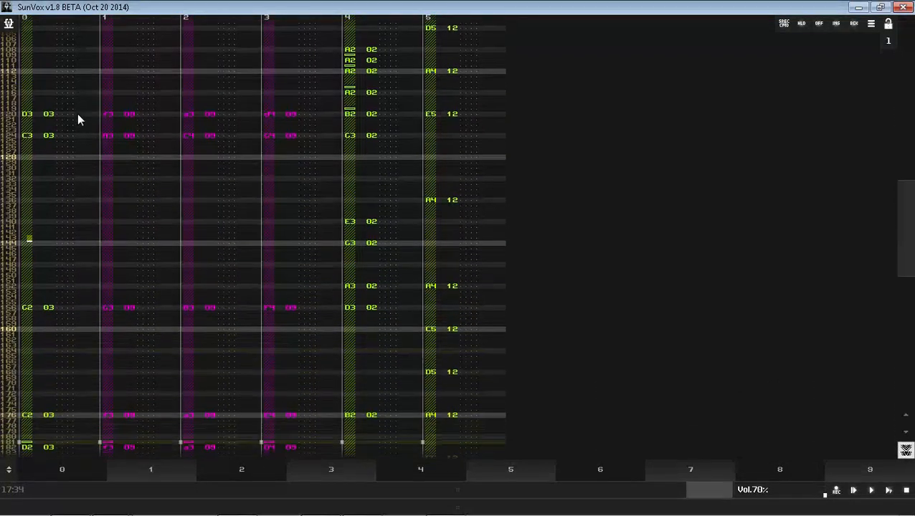
key("Up")
key("Up")
key("Up")
key("Up")
key("Up")
key("Up")
key("Up")
key("Up")
key("Up")
key("Up")
key("Up")
key("Up")
key("Up")
key("Up")
key("Up")
key("Up")
key("Up")
key("Up")
key("Up")
key("Up")
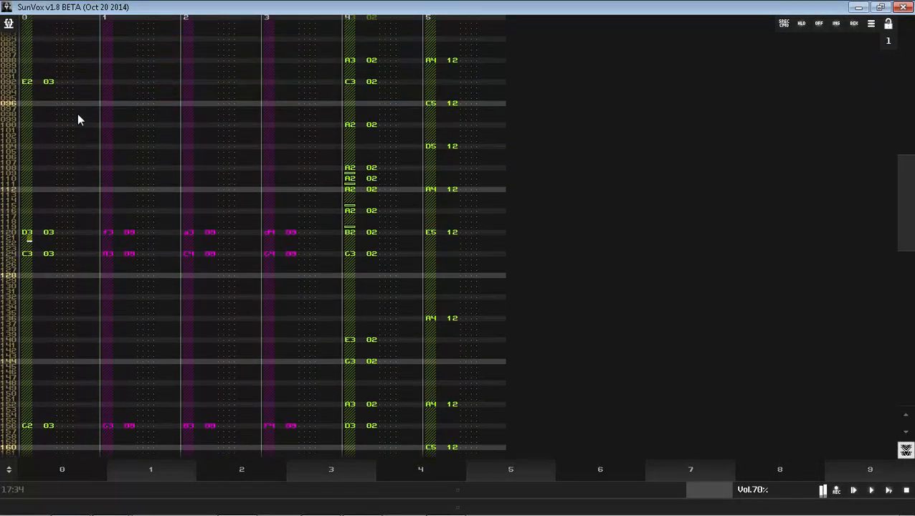
key("Up")
key("x")
key("Down")
key("Down")
key("Down")
key("Down")
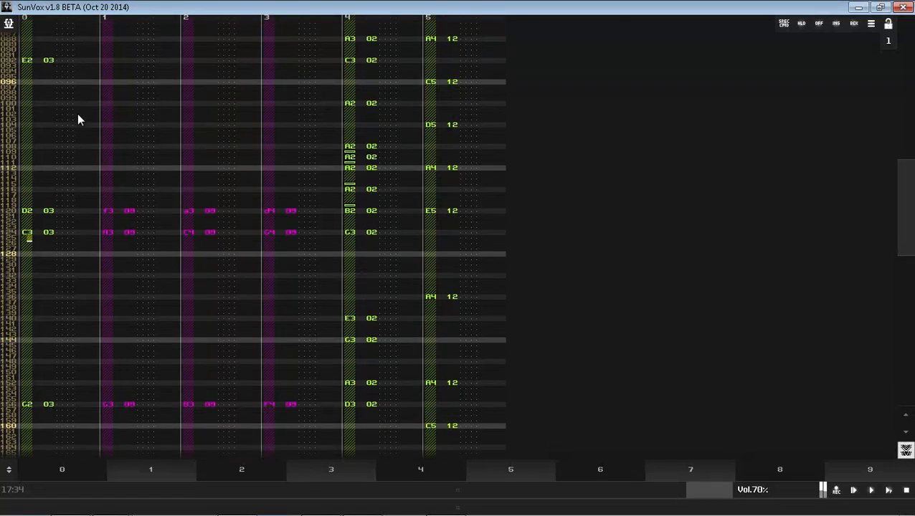
Step: Play the song and save the project, overwriting BuyToday.sunvox
key("Return")
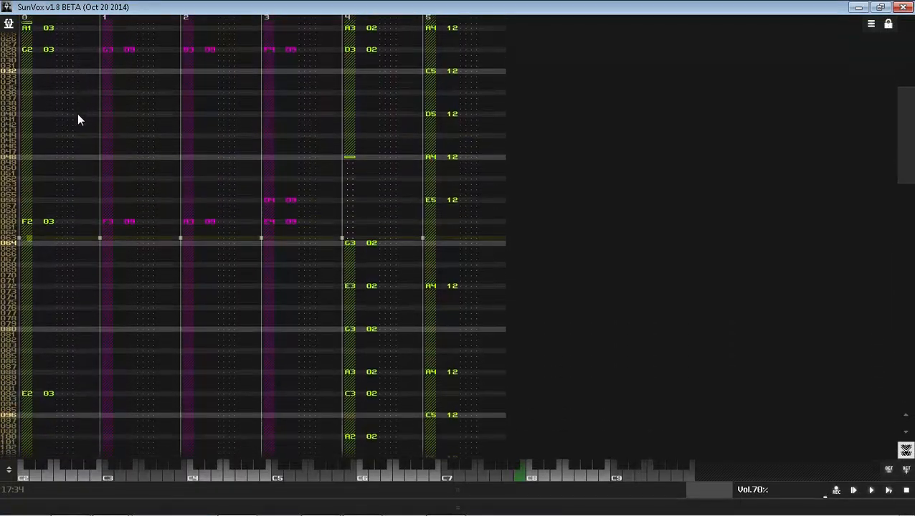
key("ctrl+s")
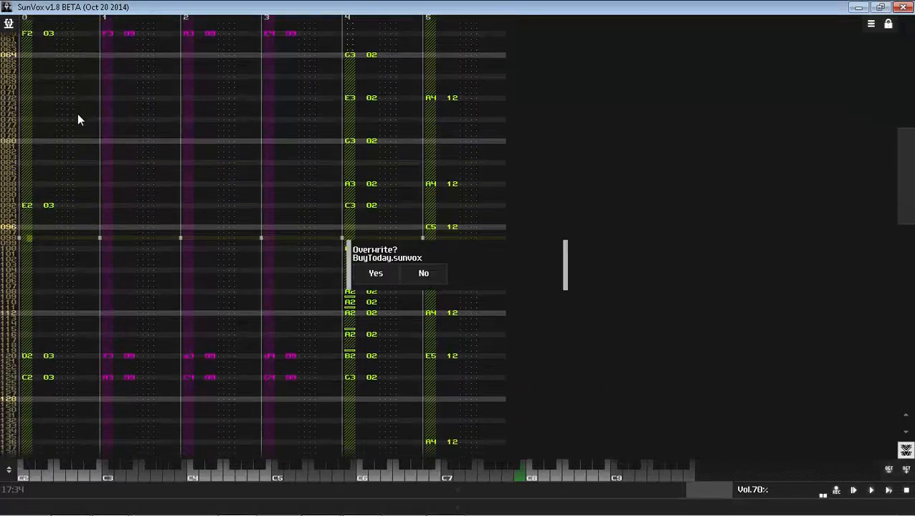
left_click(377, 275)
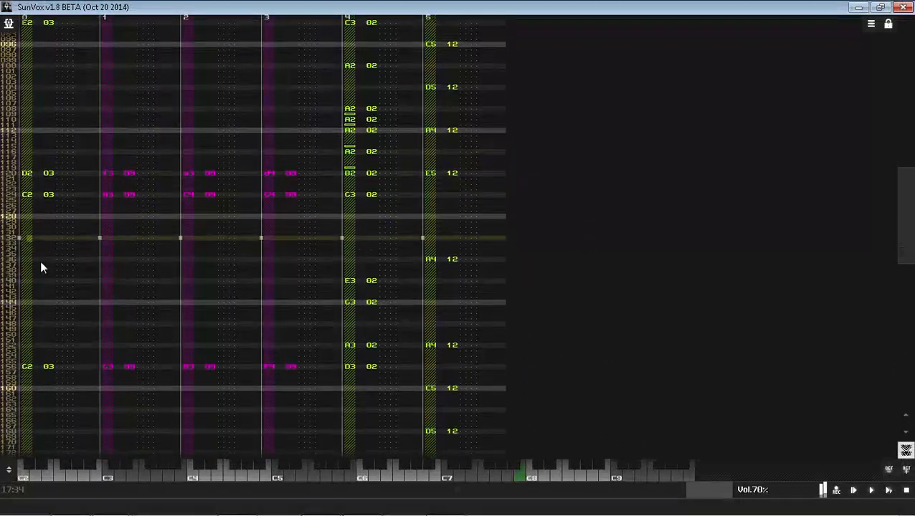
Step: Change track 0's note at line 156 to G1
key("space")
left_click(30, 320)
key("1")
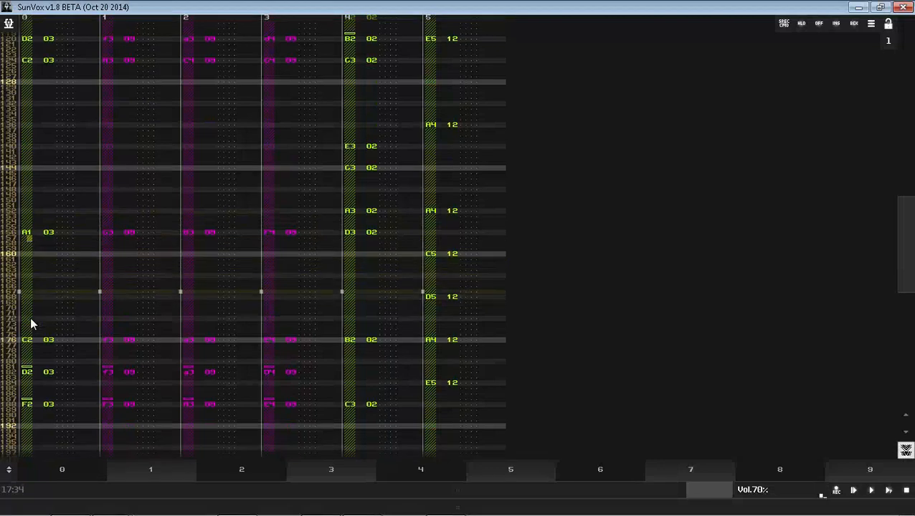
key("Up")
key("n")
key("Up")
key("b")
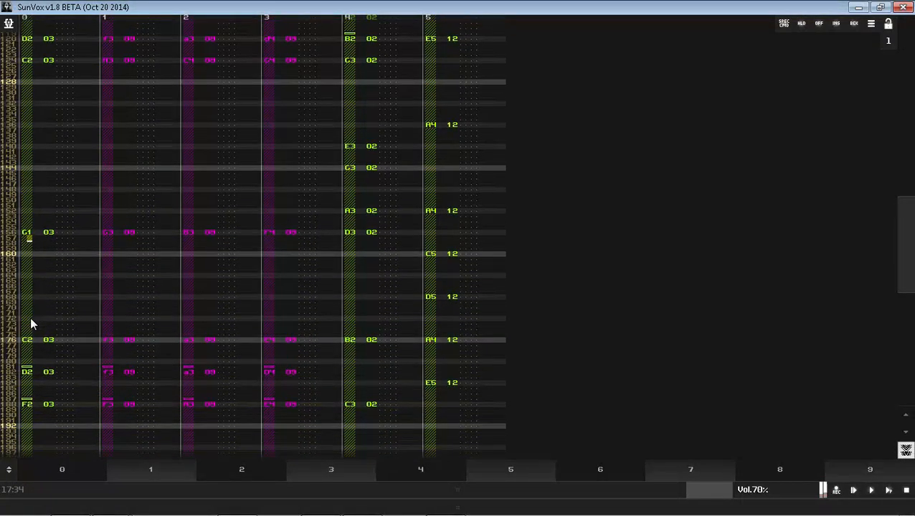
Step: Change track 0's note at line 188 to A1
key("Down")
key("Down")
key("Down")
key("Down")
key("Down")
key("Down")
key("Down")
key("Down")
key("Down")
key("Down")
key("Down")
key("Down")
key("Down")
key("Down")
key("Down")
key("Down")
key("Down")
key("Down")
key("Down")
key("Down")
key("n")
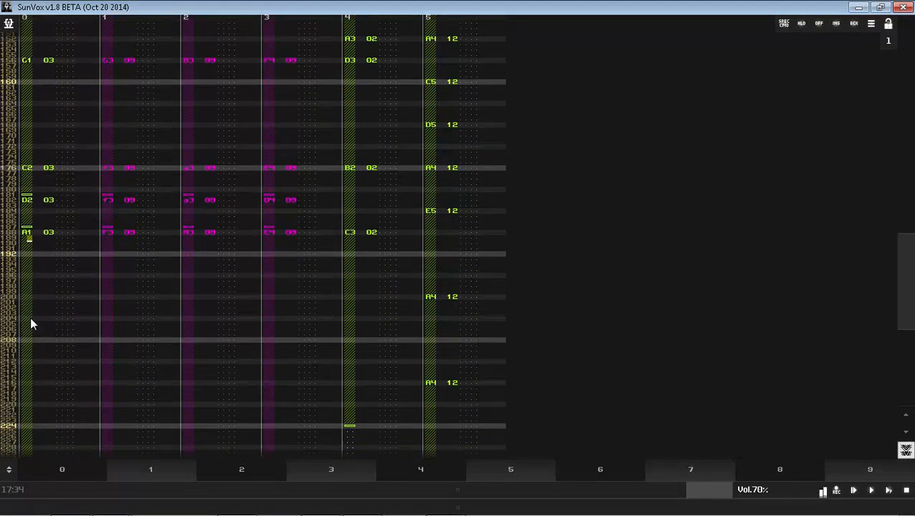
Step: Change track 0's notes to G1 at line 176 and g1 at line 182
key("Up")
key("Up")
key("Up")
key("Up")
key("Up")
key("Up")
key("Up")
key("Up")
key("Up")
key("Up")
key("Up")
key("Up")
key("Up")
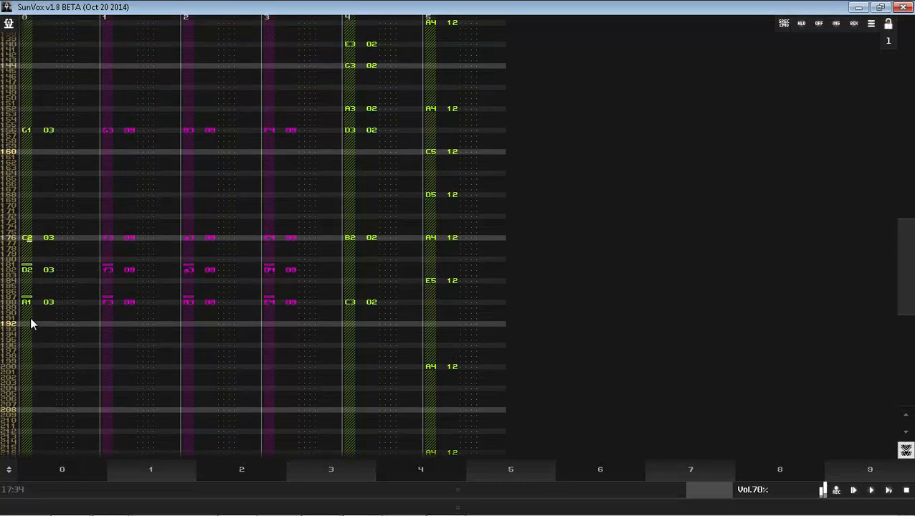
key("b")
key("Down")
key("Down")
key("Down")
key("Down")
key("Down")
key("h")
key("Down")
key("Down")
key("Down")
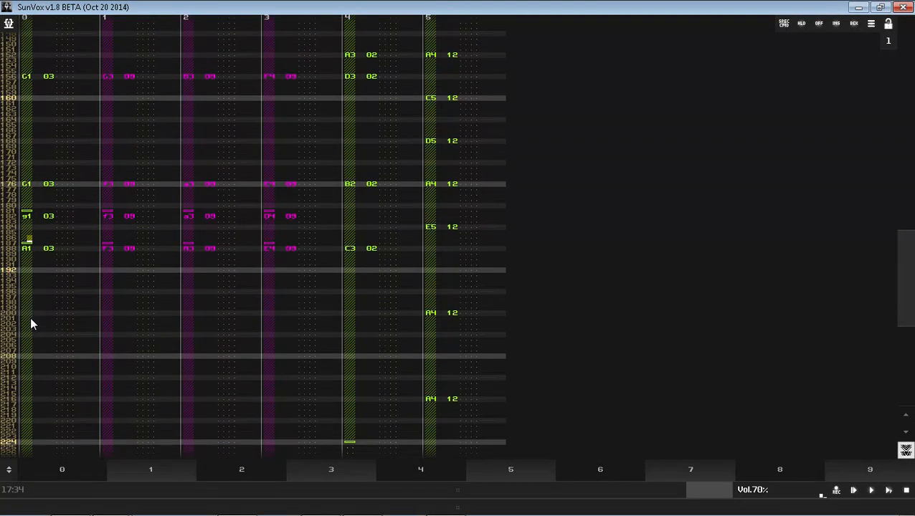
Step: Leave edit mode and save the revised bass line over BuyToday.sunvox
key("space")
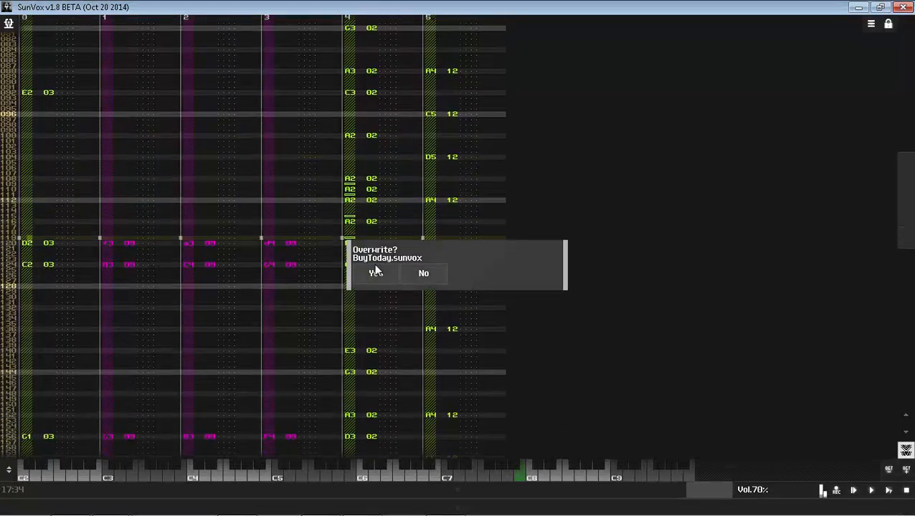
left_click(374, 271)
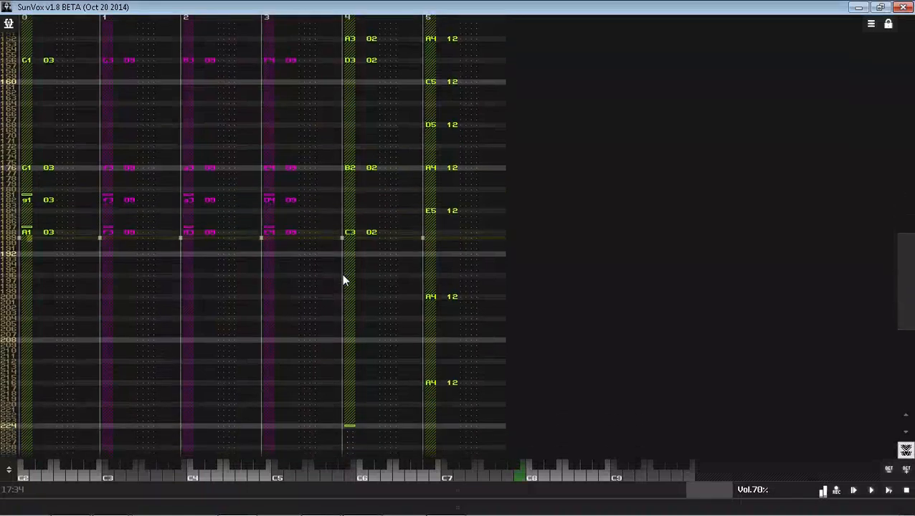
Step: Solo the SpectraVoice module 09 and restore the pattern editor to nearly full height
key("space")
left_click(106, 106)
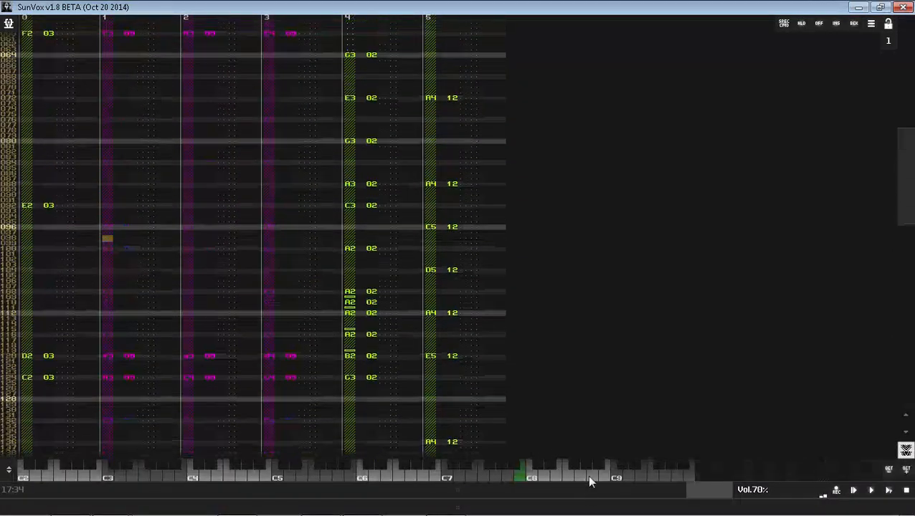
key("space")
left_click_drag(517, 483, 530, 231)
left_click(556, 402)
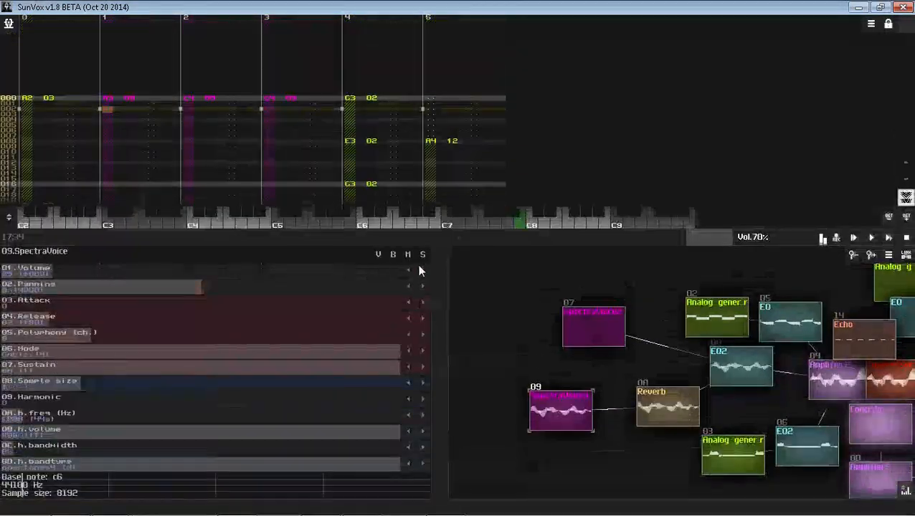
left_click(422, 256)
left_click_drag(436, 238, 444, 493)
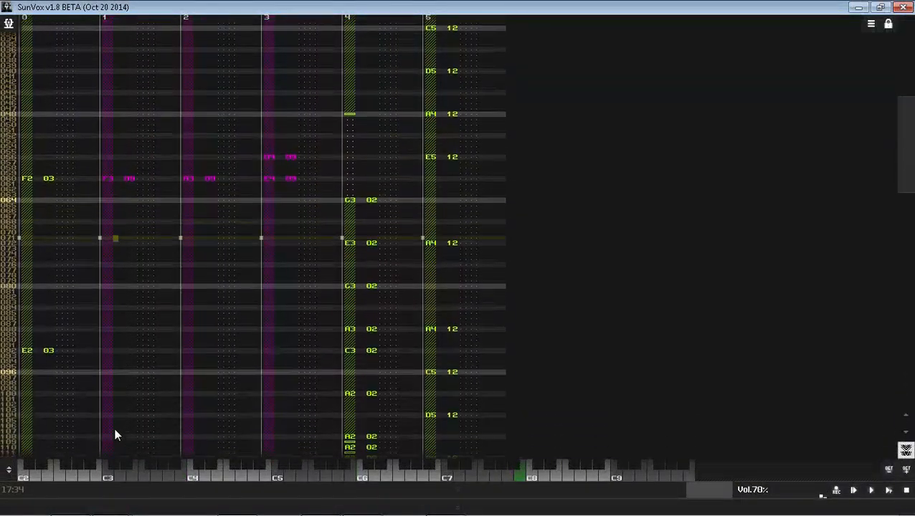
Step: Set track 1's SpectraVoice notes to E3 at line 92, D3 at line 120 and C3 at line 124
key("space")
left_click(111, 302)
key("Down")
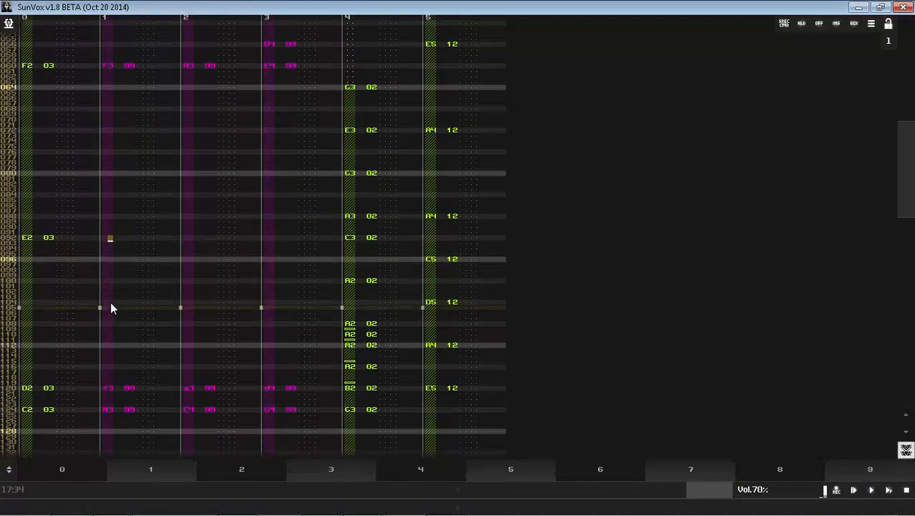
key("c")
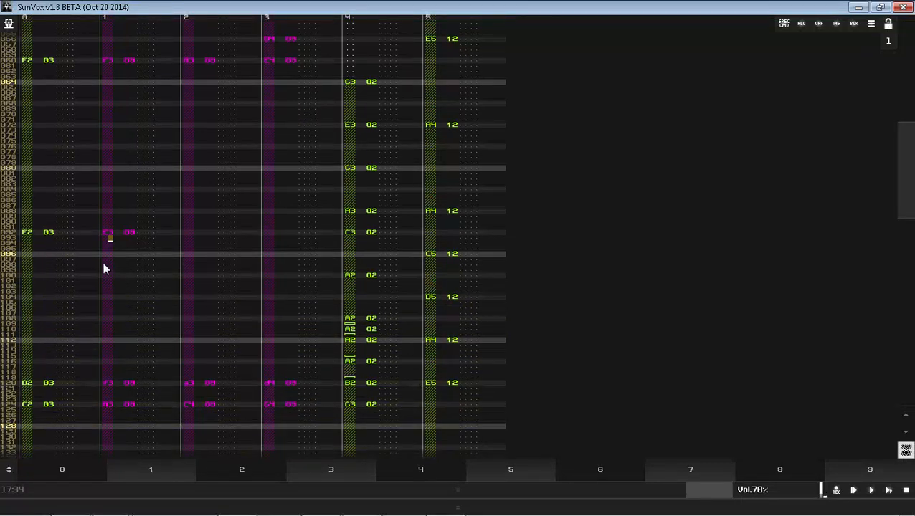
key("Up")
key("F9")
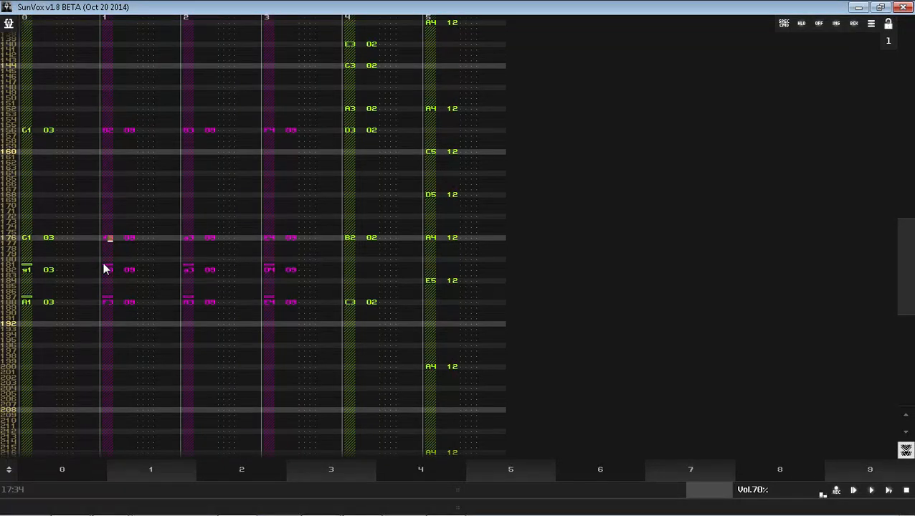
key("Up")
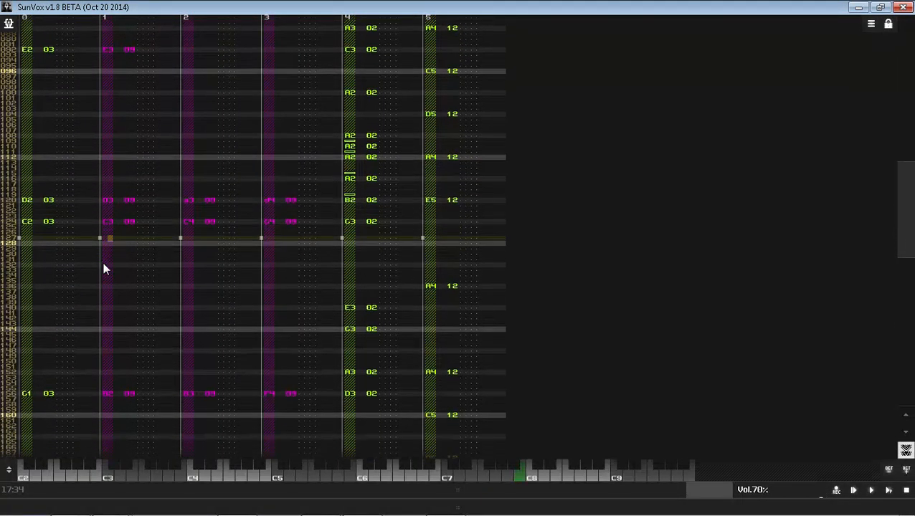
Step: Go back to line 120 on track 1 and play on from there to check the lowered chord notes
key("space")
key("Up")
key("Up")
key("Up")
key("Up")
key("Up")
key("Up")
key("Up")
key("Up")
key("Up")
key("Up")
key("Up")
key("Up")
key("Up")
key("Up")
key("Up")
key("Up")
key("Up")
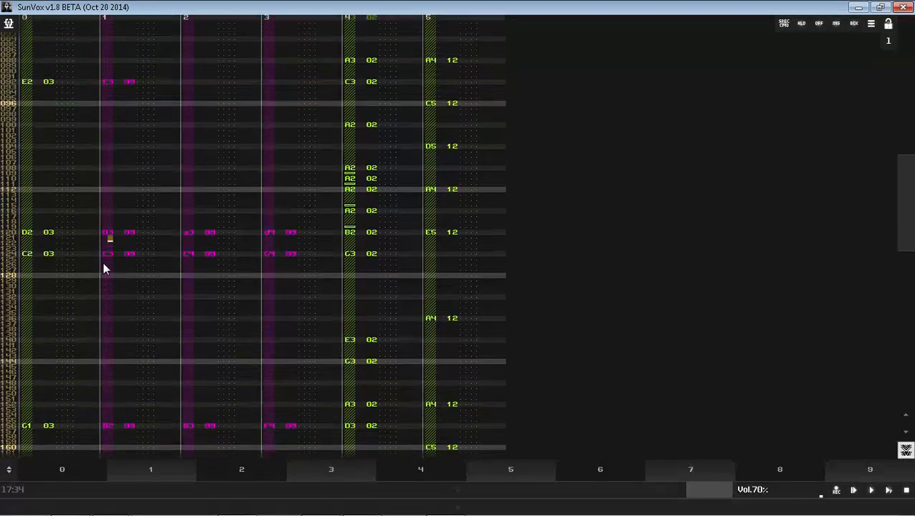
key("Up")
key("space")
Step: Change track 1's notes to A2 at line 188, G2 at line 176 and g2 at line 182
key("space")
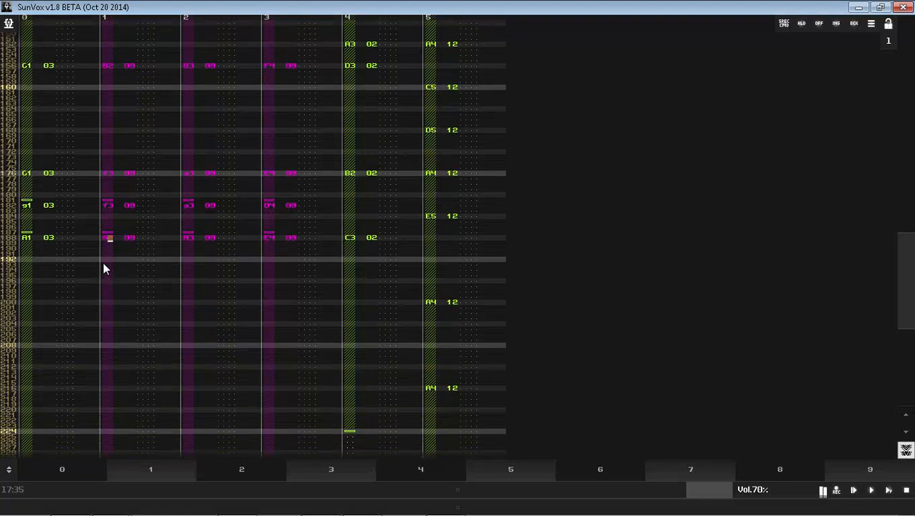
key("Up")
key("Up")
key("Up")
key("Up")
key("Up")
key("Up")
key("Up")
key("Up")
key("Up")
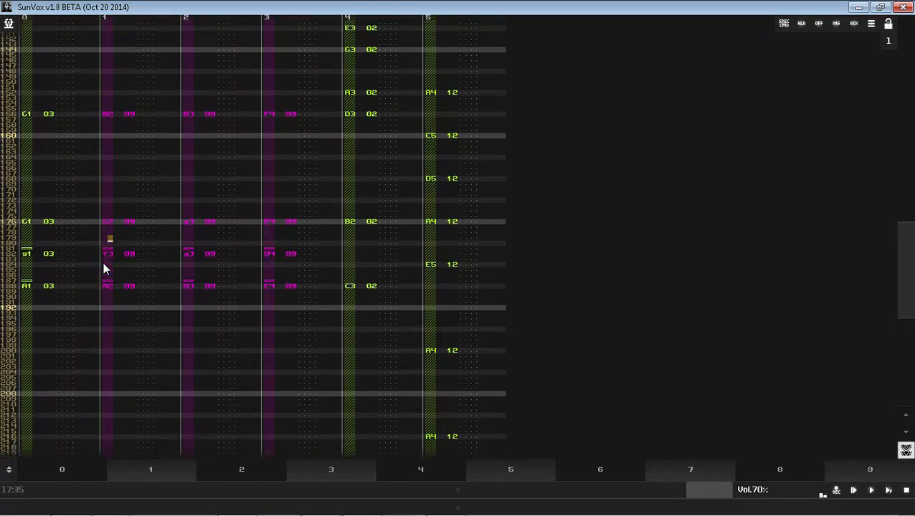
key("Down")
key("Down")
key("Down")
key("Up")
key("Down")
key("Up")
key("Down")
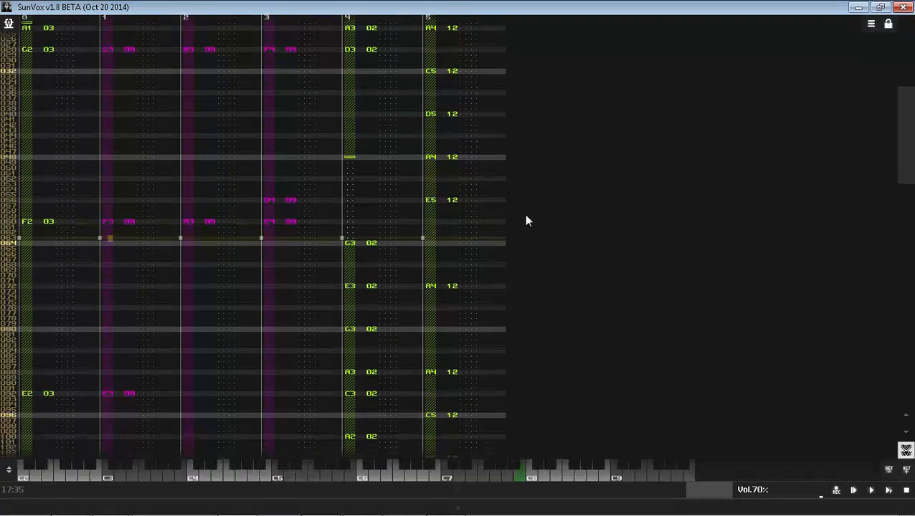
Step: Save the revised chord notes over BuyToday.sunvox and shrink the pattern editor to reveal the module area
key("ctrl+s")
left_click(377, 275)
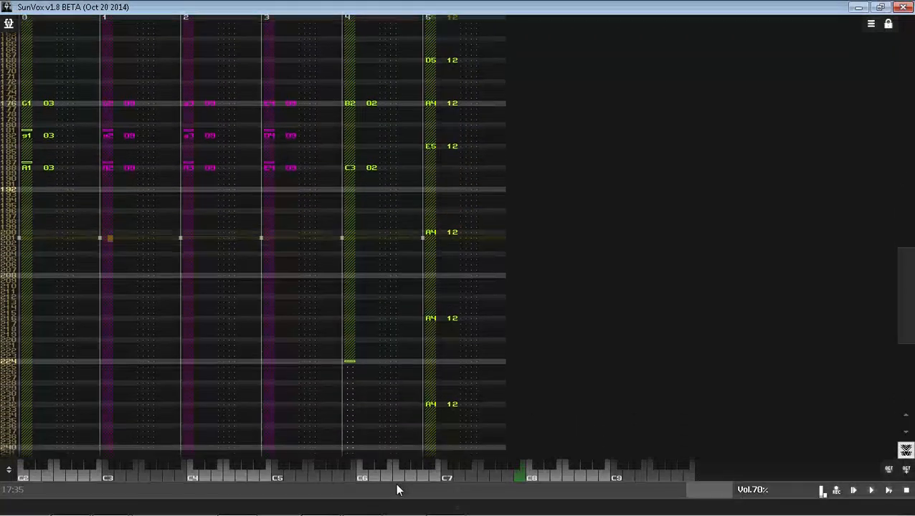
left_click_drag(397, 490, 430, 216)
Step: Check the Twitch chat window, return to SunVox and unmute all modules
key("alt+Tab")
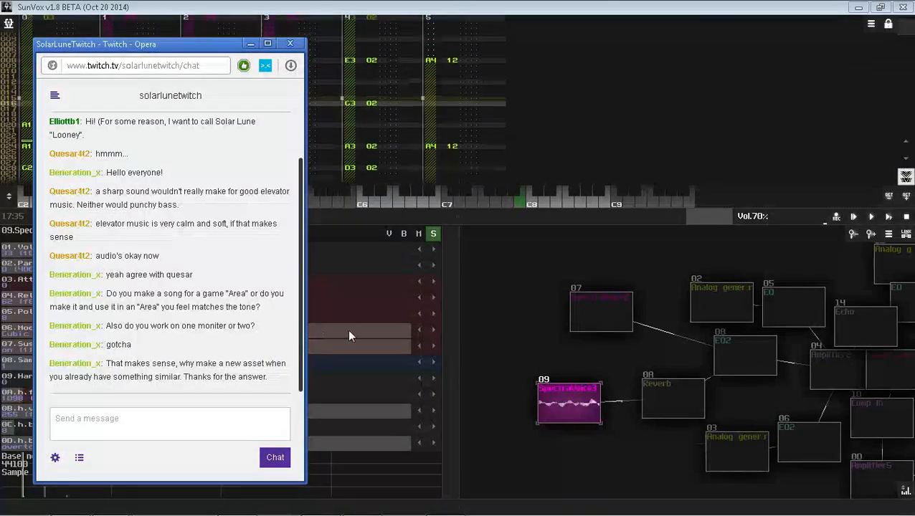
left_click(522, 342)
right_click(511, 307)
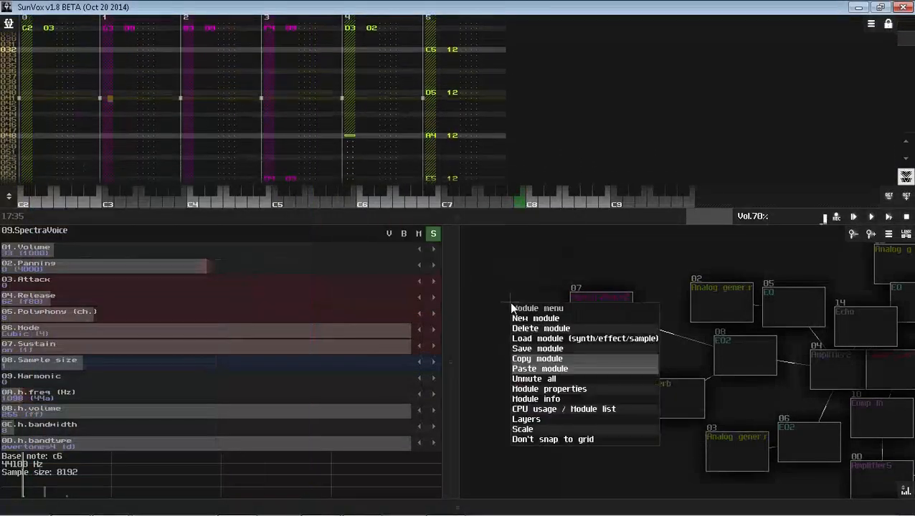
left_click(532, 380)
Step: Set Analog generator 02's volume to 25 and save over BuyToday.sunvox
left_click_drag(795, 264, 658, 293)
left_click(554, 341)
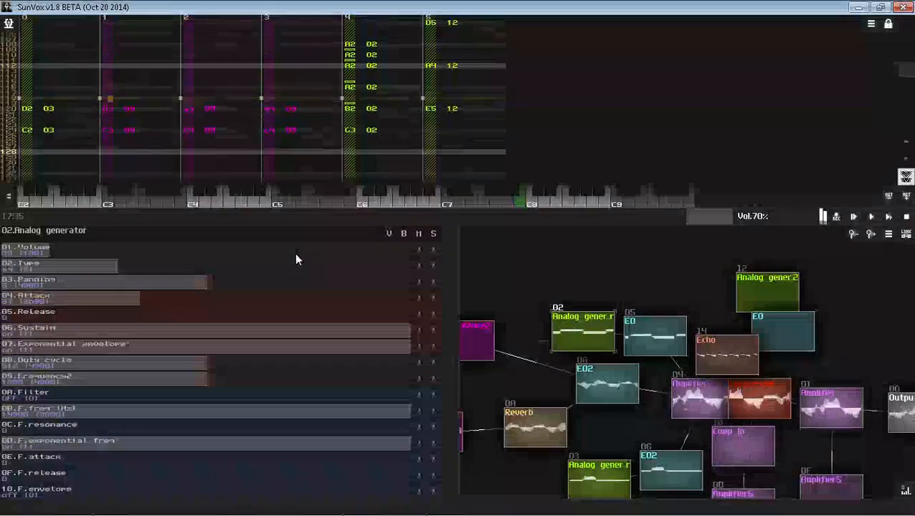
left_click_drag(284, 252, 271, 258)
key("ctrl+s")
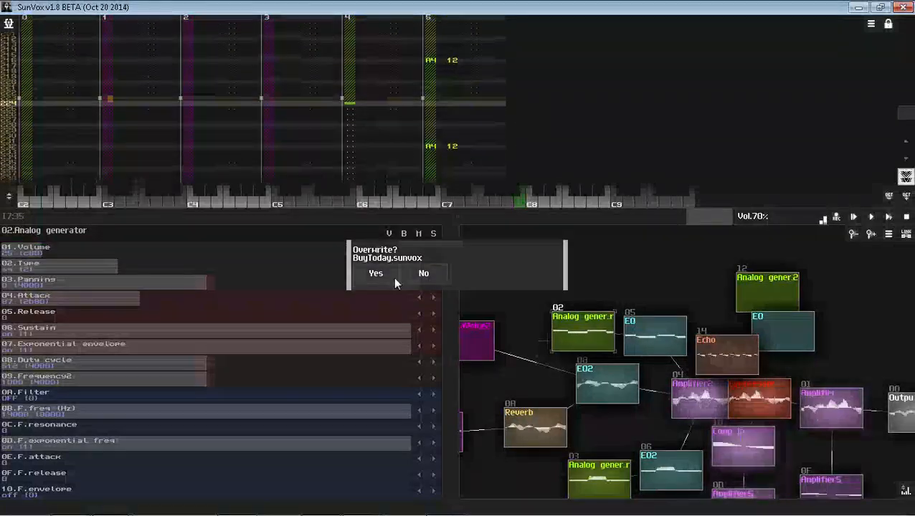
left_click(391, 277)
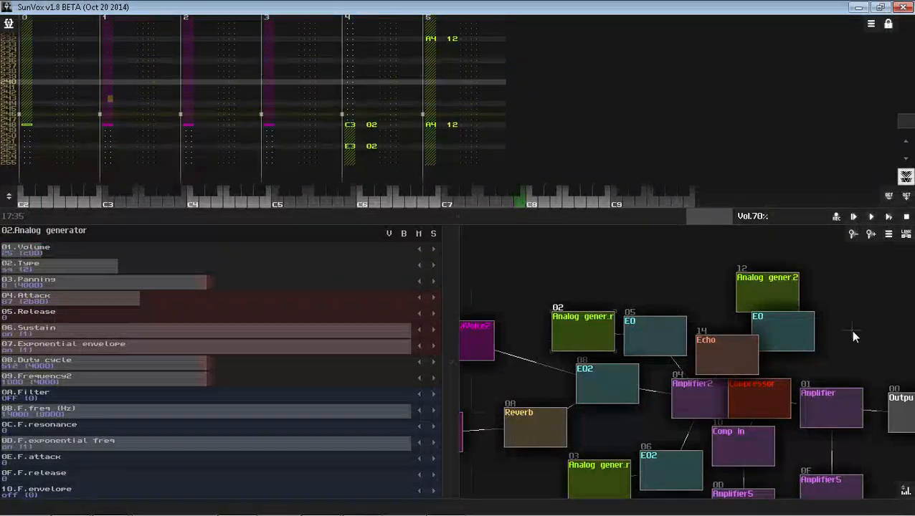
Step: Play the song from the beginning and set Analog generator 12's volume to 51
left_click_drag(853, 330, 846, 320)
left_click_drag(627, 406, 693, 379)
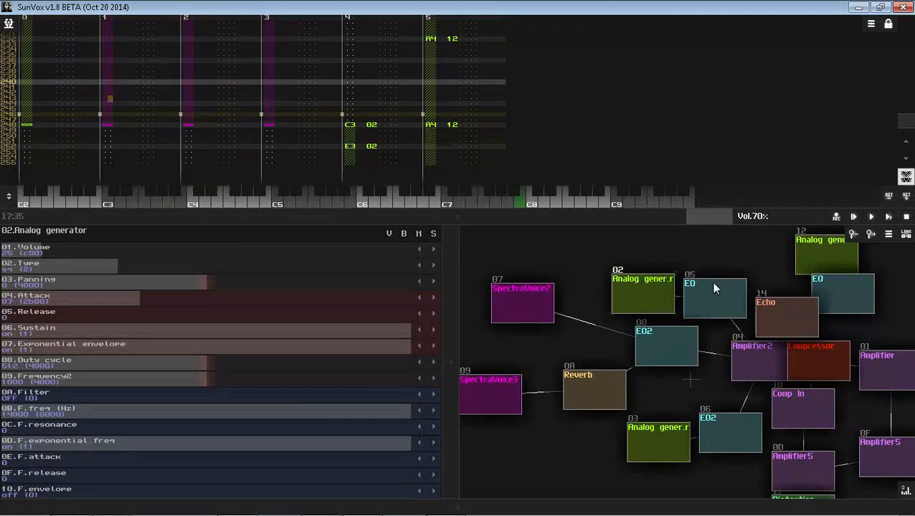
left_click(889, 217)
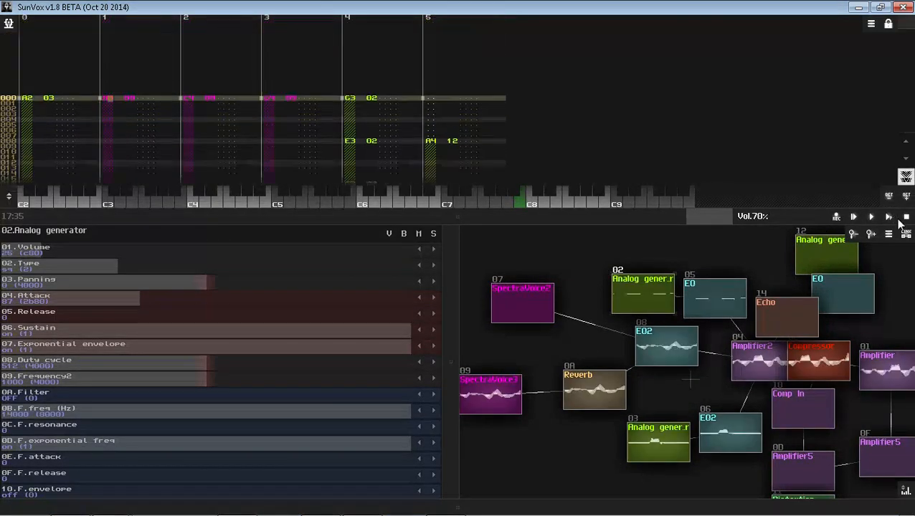
left_click(832, 247)
left_click_drag(288, 251, 279, 255)
Step: Set Analog generator 12's release to 159 and its type to saw, saving the song over BuyToday.sunvox
left_click_drag(253, 313, 205, 315)
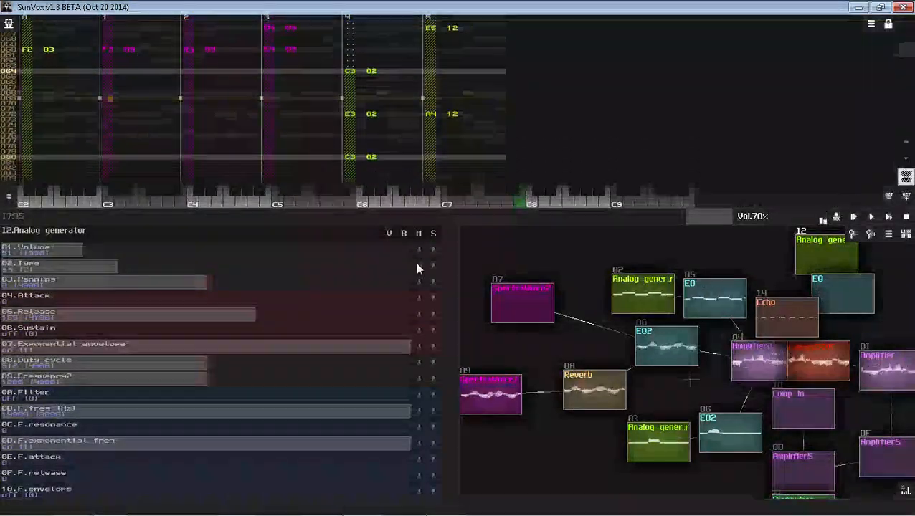
left_click(418, 264)
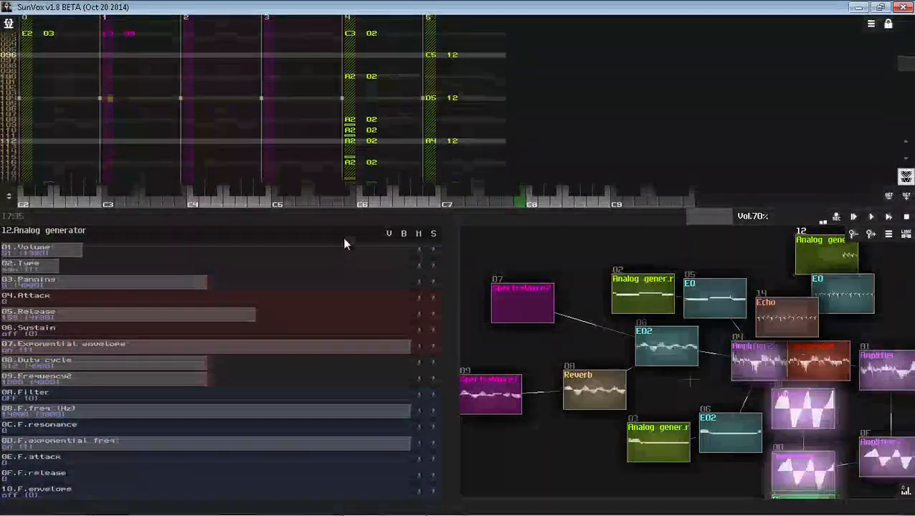
key("ctrl+s")
left_click(375, 277)
left_click_drag(454, 231, 473, 434)
right_click(685, 190)
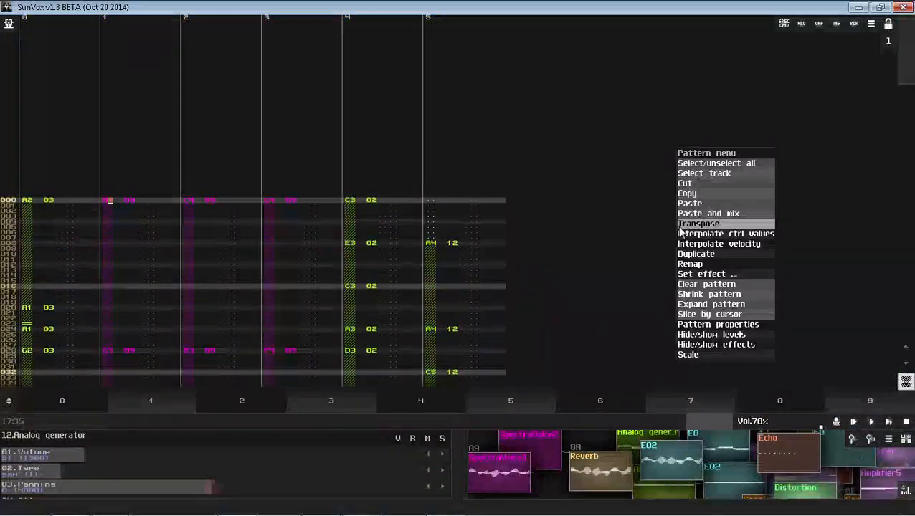
left_click(585, 303)
left_click_drag(523, 423, 482, 222)
Step: Solo Analog generator 02 briefly, and replace it with a new Sampler module connected to EQ 05
left_click(608, 302)
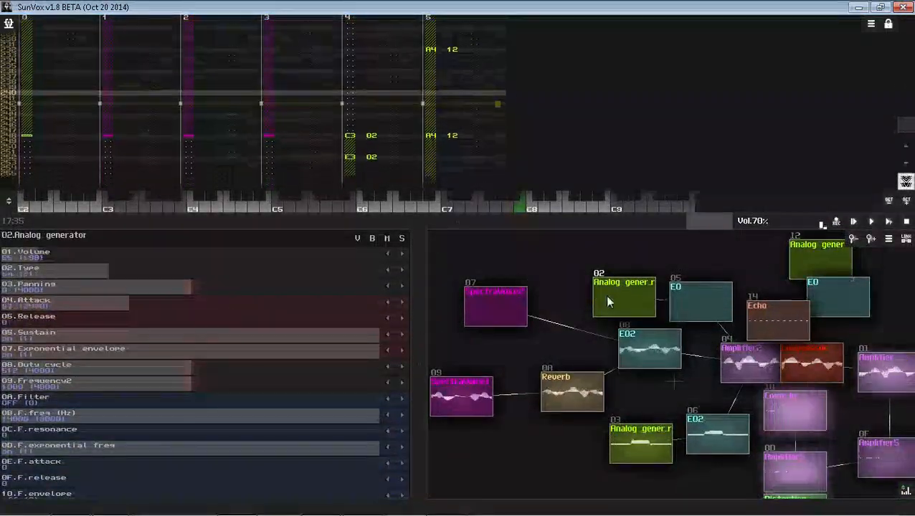
left_click(402, 239)
left_click(402, 238)
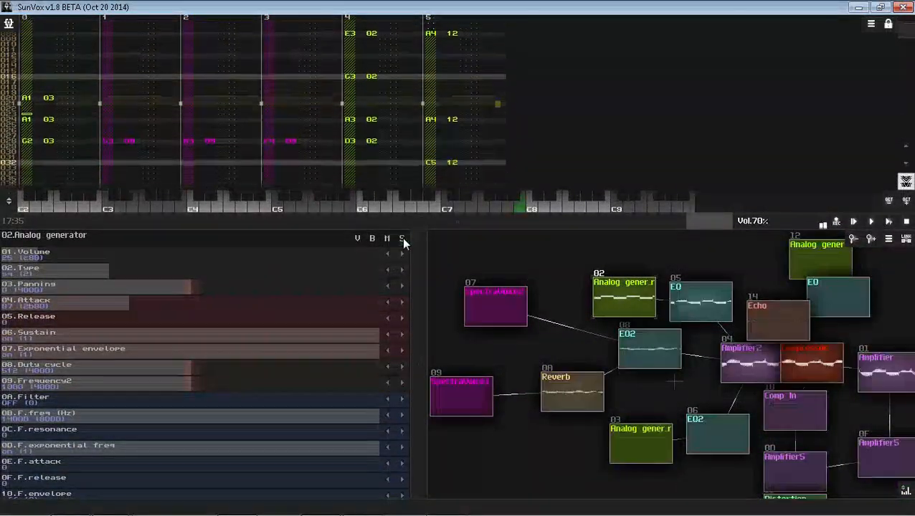
key("Delete")
double_click(584, 291)
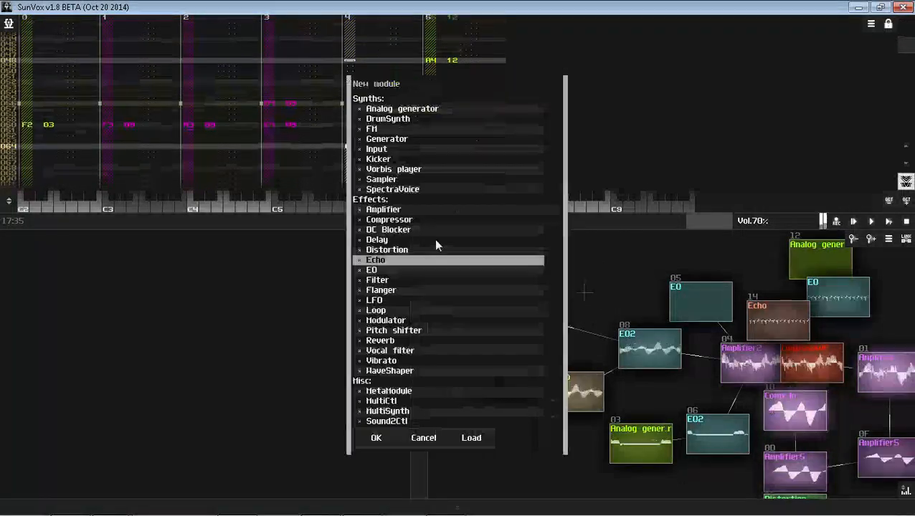
double_click(382, 179)
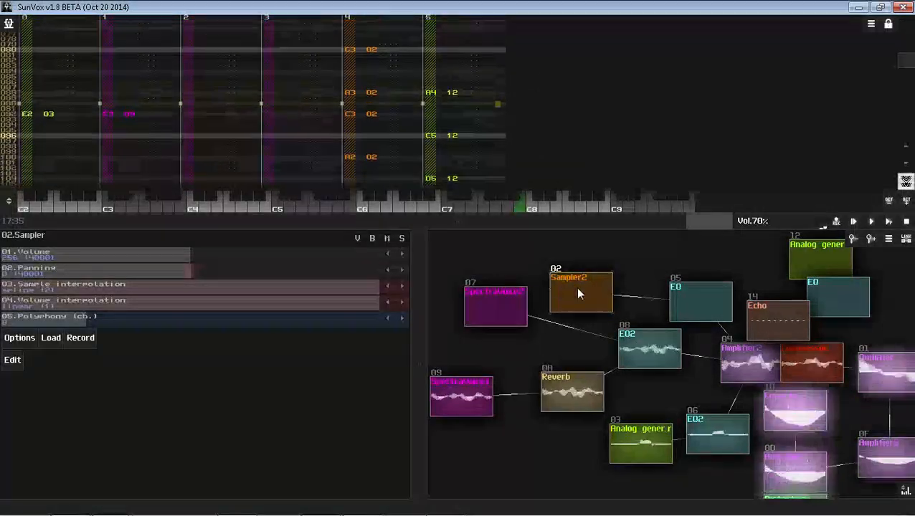
Step: Open sample loading for the new Sampler and browse to SunVox/instruments/Samples/kiarchive/CATEGORY/STRINGS
left_click(51, 337)
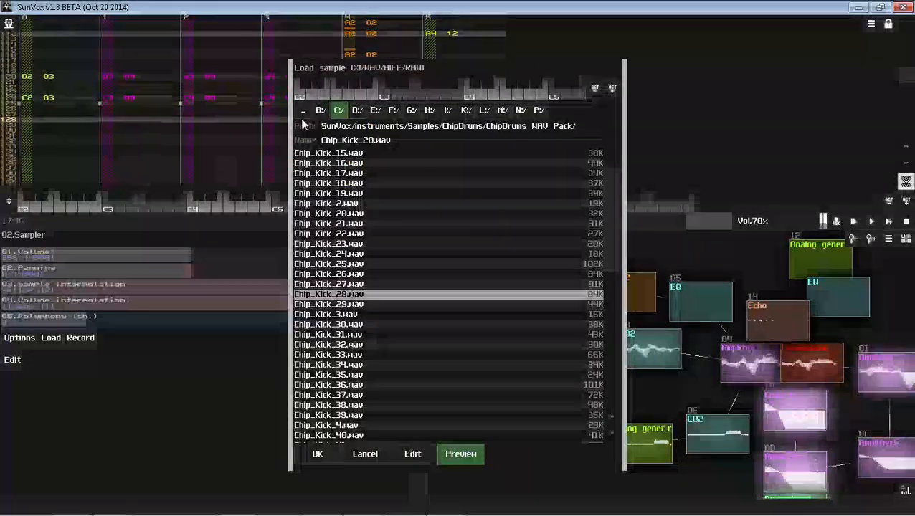
left_click(301, 114)
left_click(301, 114)
scroll(333, 353, "down", 3)
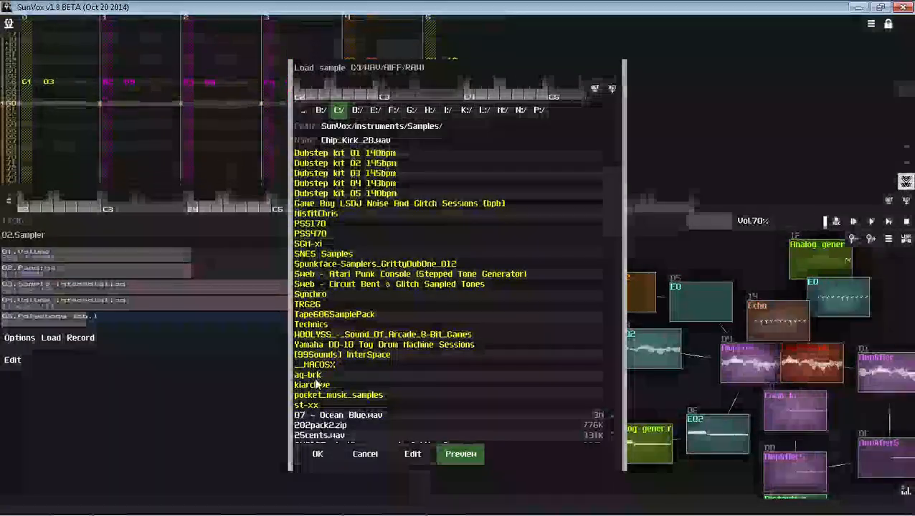
left_click(309, 382)
left_click(313, 153)
left_click(310, 244)
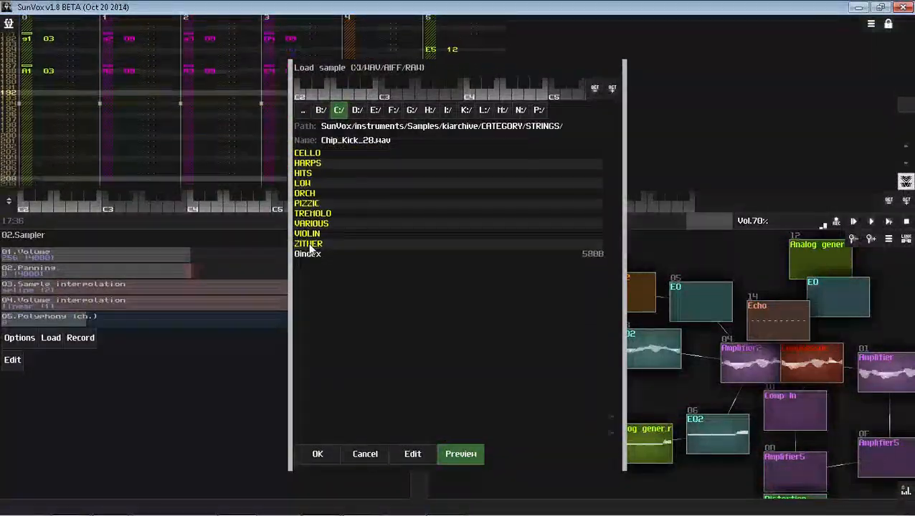
Step: Preview the instruments in the VIOLIN folder and load VLN01.XI into Sampler 02
left_click(310, 234)
left_click(318, 174)
left_click(318, 184)
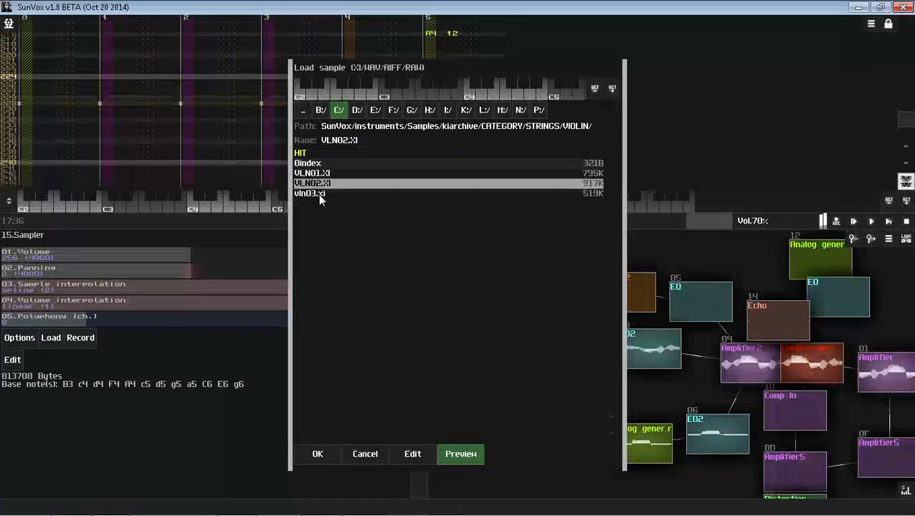
double_click(317, 195)
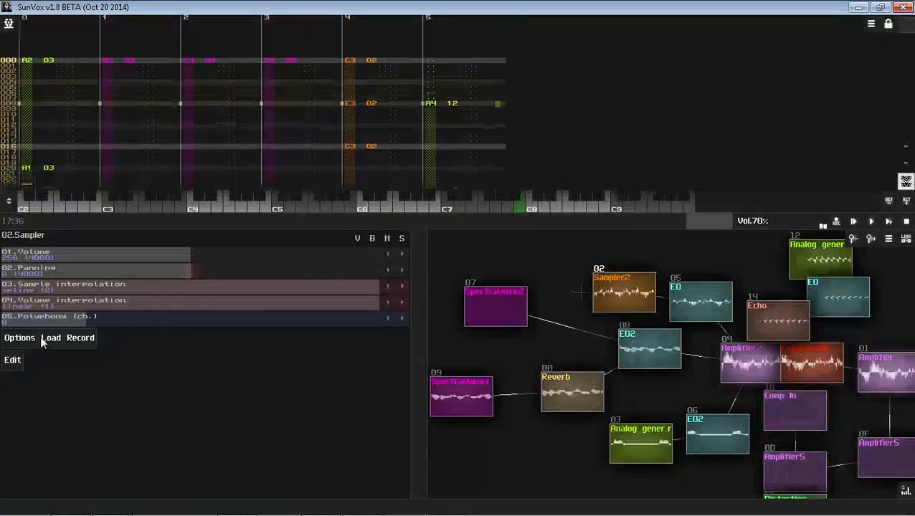
left_click(44, 340)
key("Return")
Step: Select all of track 4 in the pattern and transpose its notes up two octaves
left_click(385, 107)
right_click(386, 106)
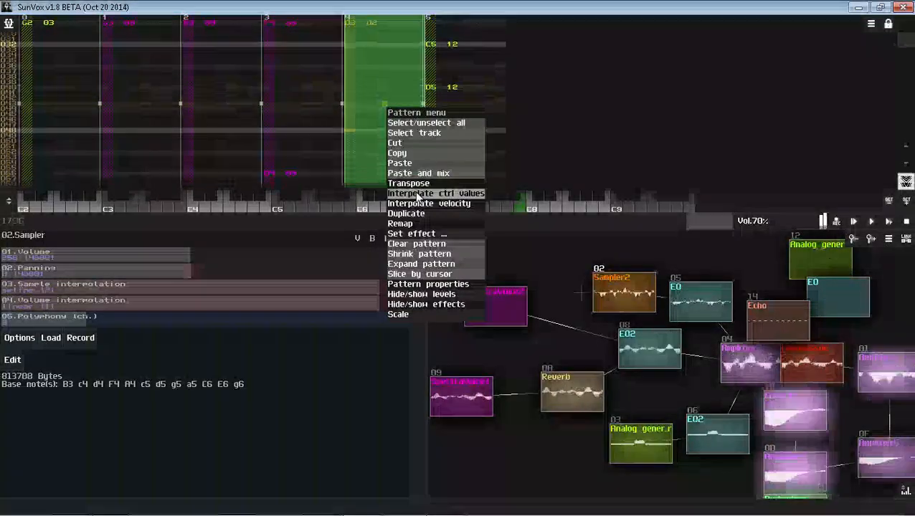
left_click(431, 196)
left_click(535, 262)
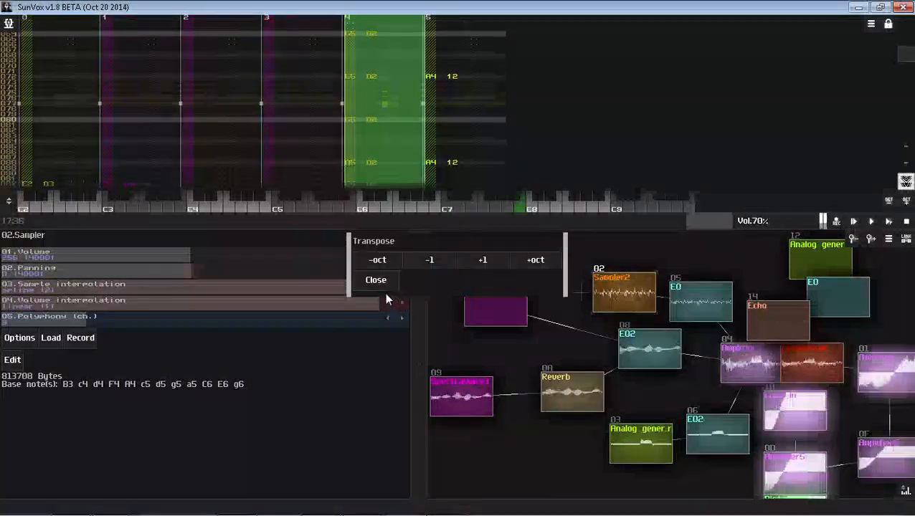
left_click(377, 280)
Step: Load VLN02.XI into Sampler 02 instead and set the module's volume to 92
left_click_drag(172, 267, 132, 268)
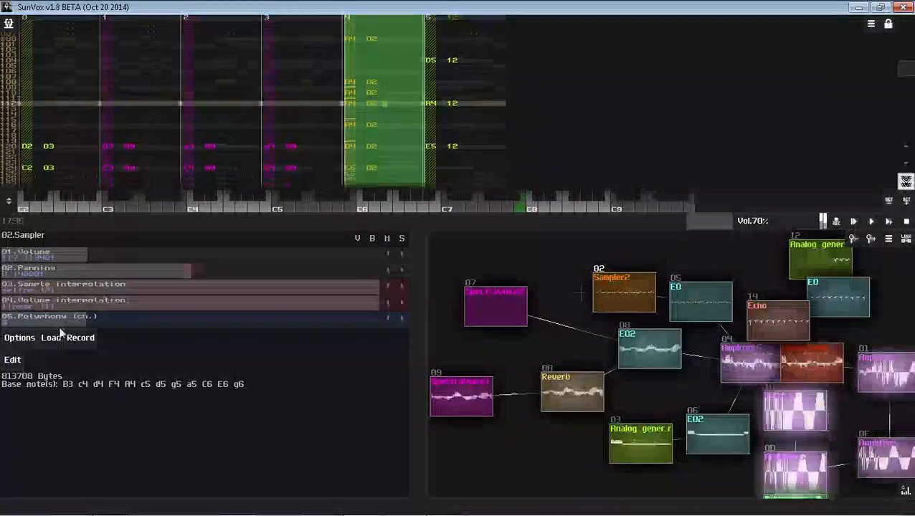
left_click(53, 338)
key("Return")
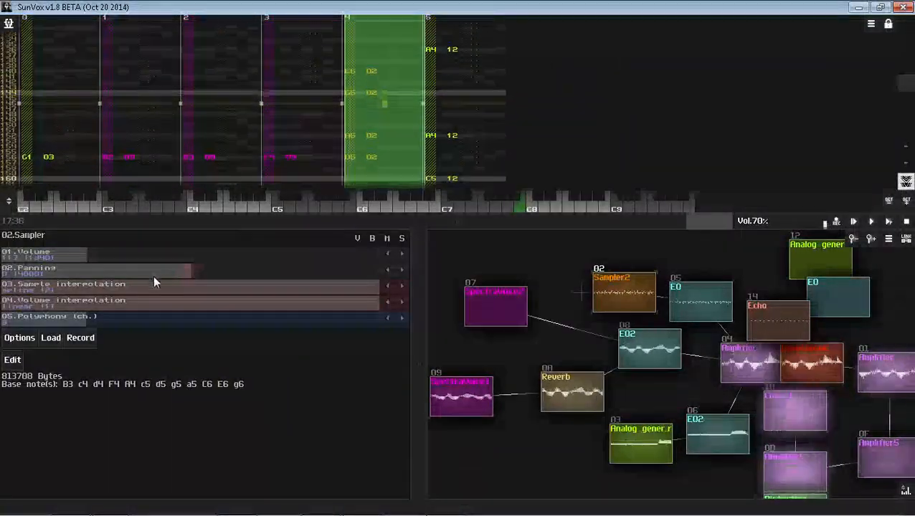
mouse_move(98, 259)
left_mouse_down()
mouse_move(65, 264)
mouse_move(93, 263)
left_mouse_up()
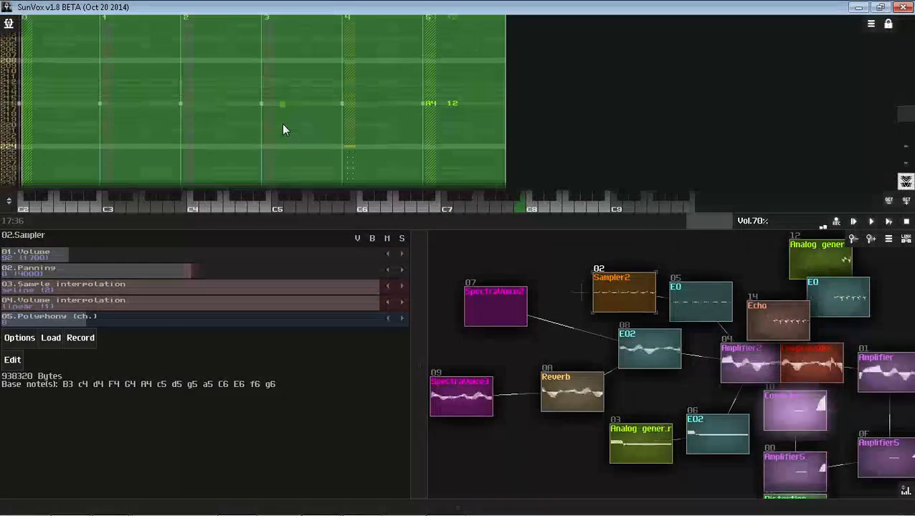
Step: Save the violin version over BuyToday.sunvox and enlarge the pattern editor to most of the window height
key("ctrl+s")
left_click(375, 273)
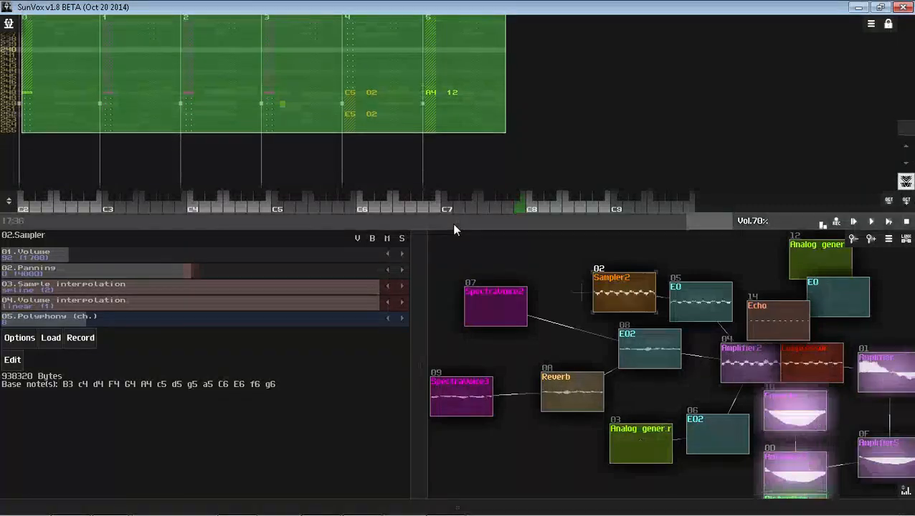
left_click_drag(452, 223, 443, 444)
key("ctrl+a")
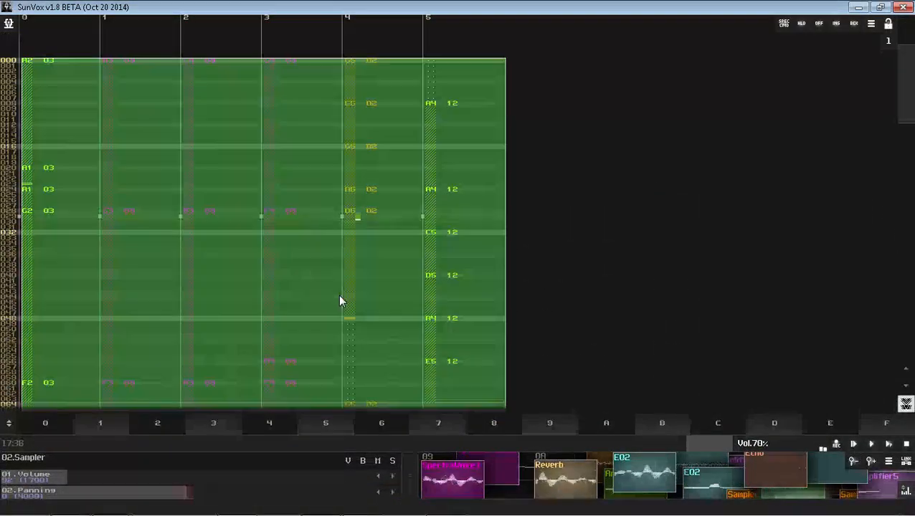
Step: Add a MultiSynth feeding SpectraVoice 09 and remap the selected pattern notes from module 9 to module 15
right_click(339, 297)
left_click(354, 412)
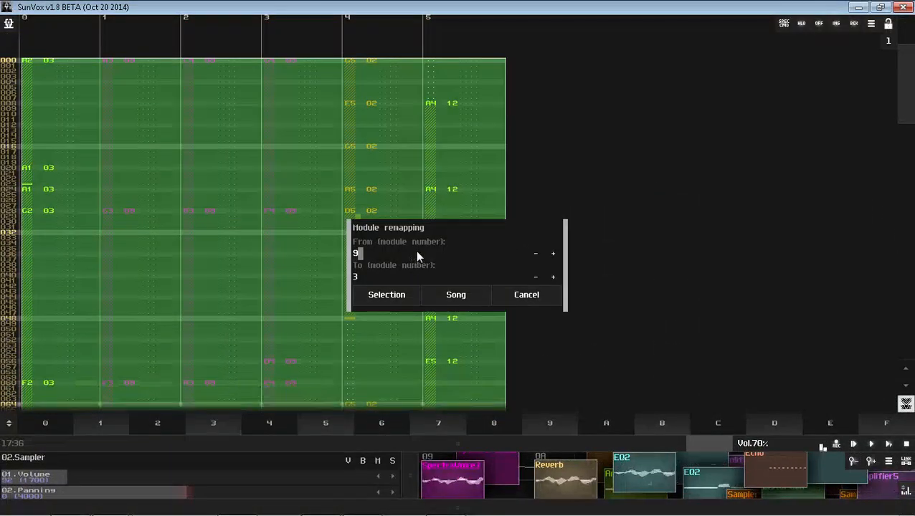
left_click_drag(479, 443, 455, 184)
left_click_drag(448, 333, 688, 388)
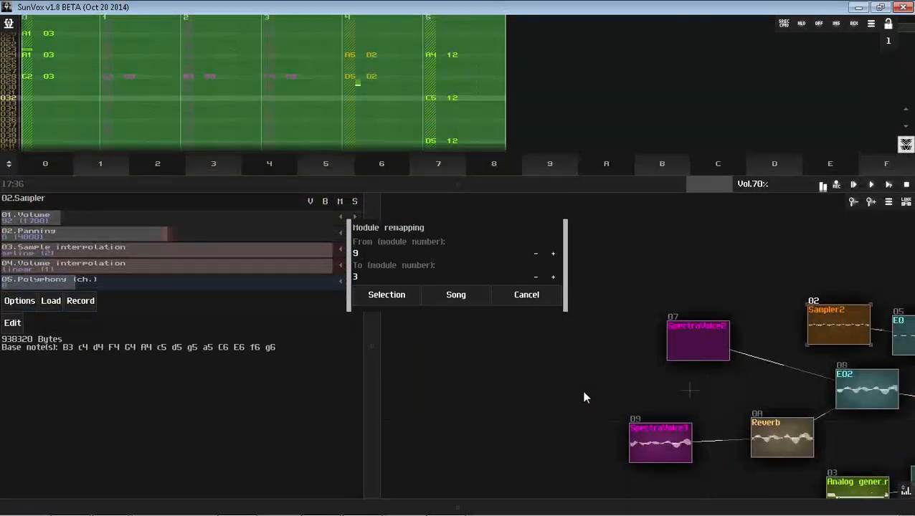
double_click(582, 392)
left_click(391, 362)
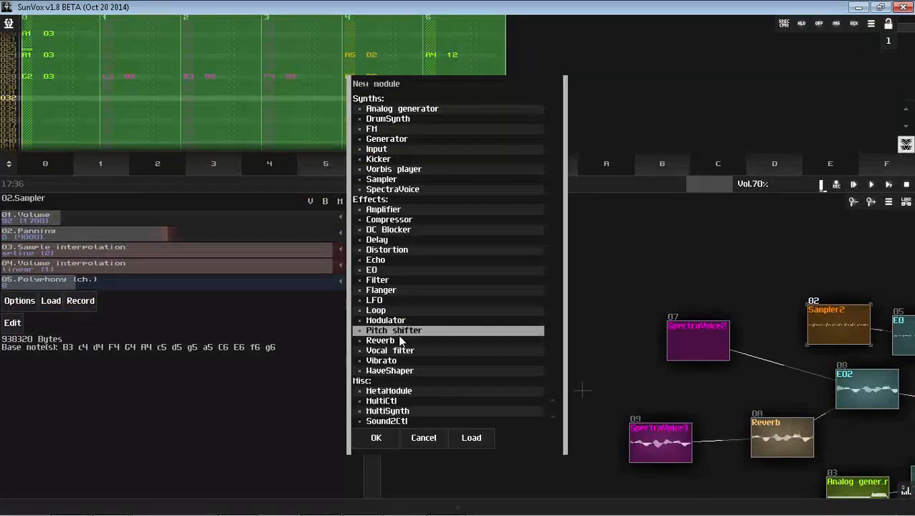
double_click(390, 412)
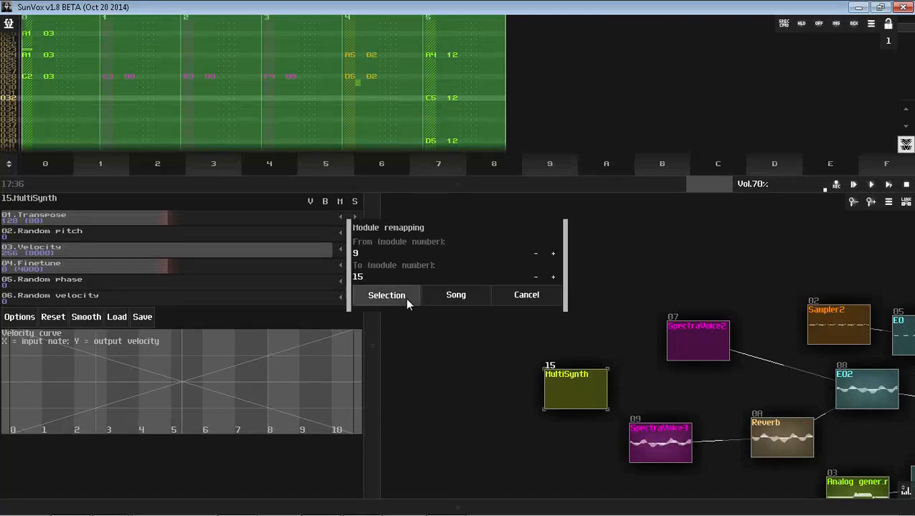
left_click(387, 296)
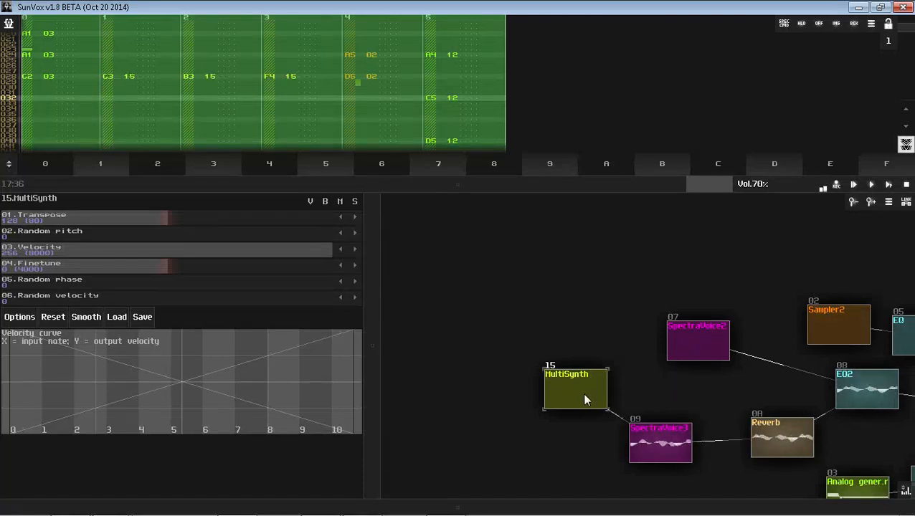
Step: Add a Sampler beside the MultiSynth, stop playback, and link MultiSynth 15 into the Sampler and the Sampler into the Reverb
double_click(688, 391)
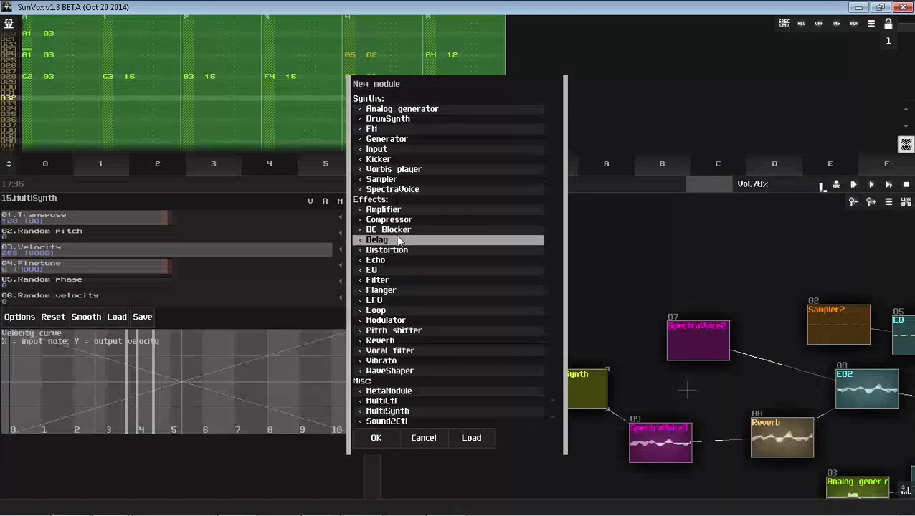
left_click(399, 272)
double_click(395, 179)
key("alt+Tab")
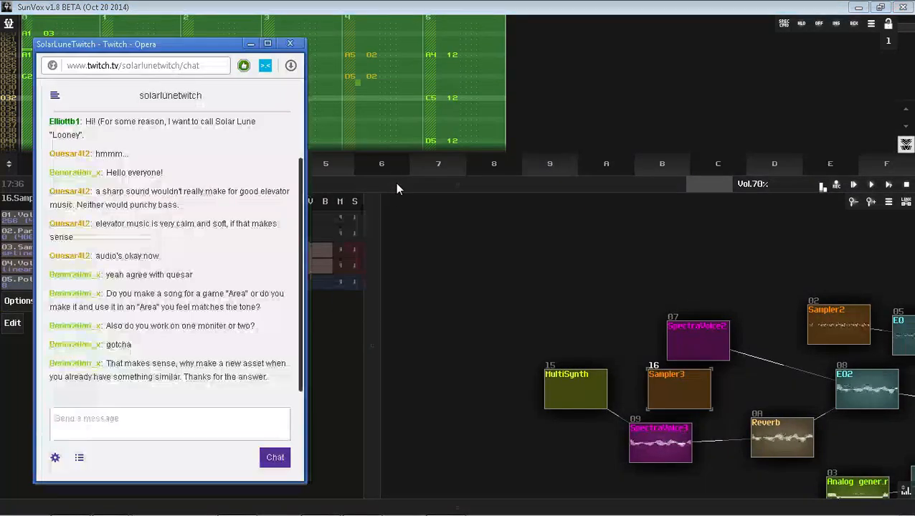
left_click(850, 461)
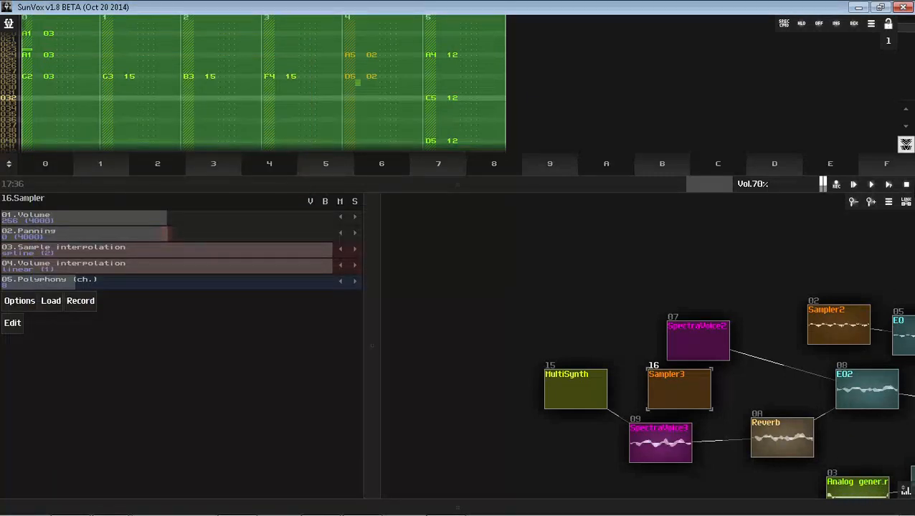
left_click(906, 185)
left_click_drag(477, 334, 562, 328)
left_click_drag(562, 328, 643, 373)
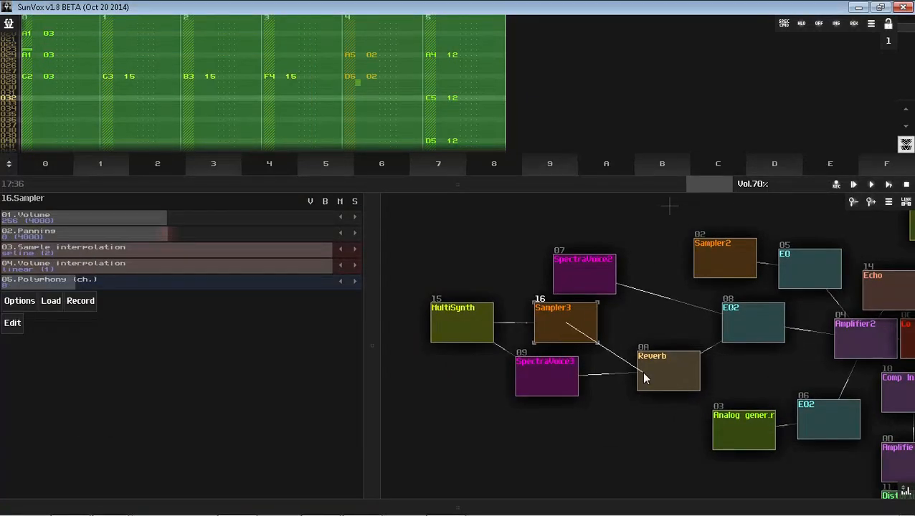
Step: Load strs04.xi from the STRINGS/VARIOUS/VARI01 folder into Sampler 16
left_click(53, 303)
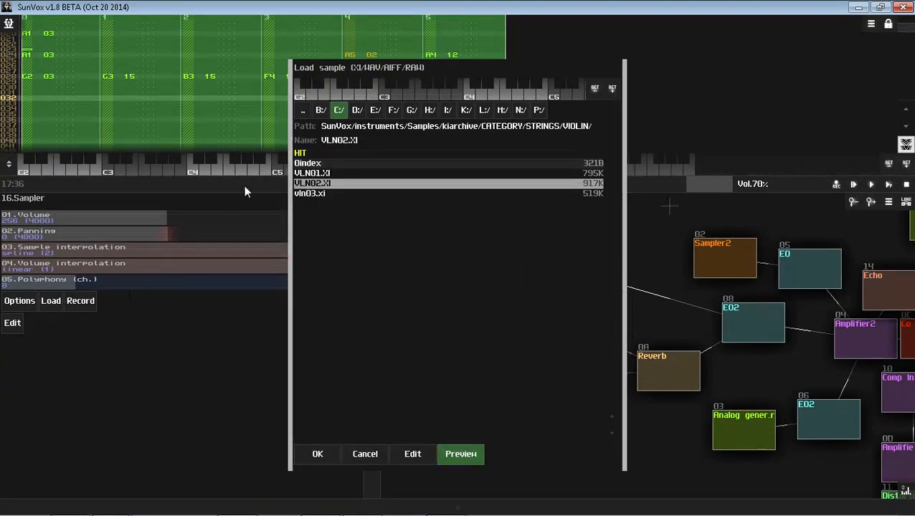
left_click(301, 115)
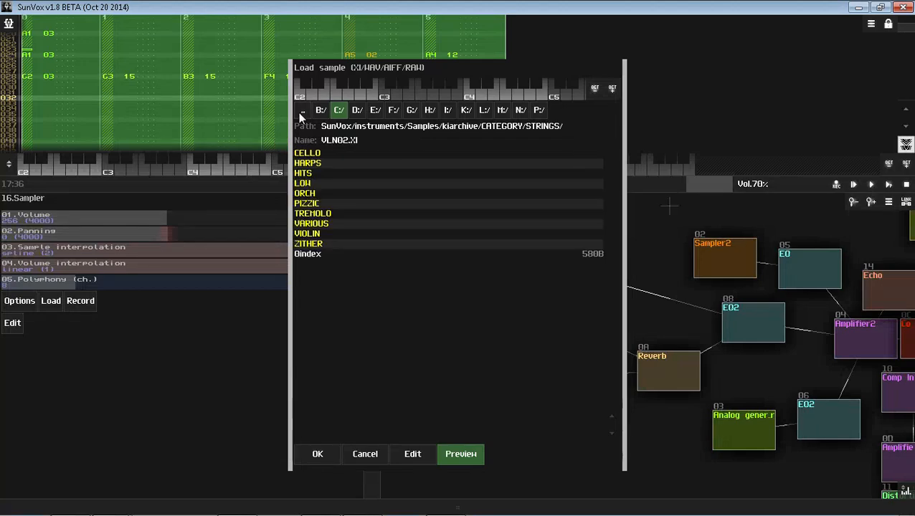
left_click(324, 227)
left_click(322, 154)
left_click_drag(393, 76, 121, 87)
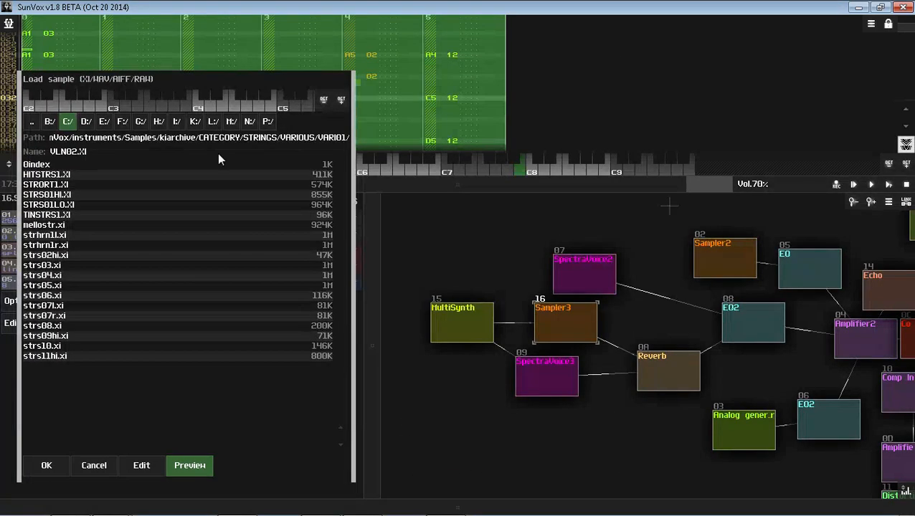
double_click(54, 279)
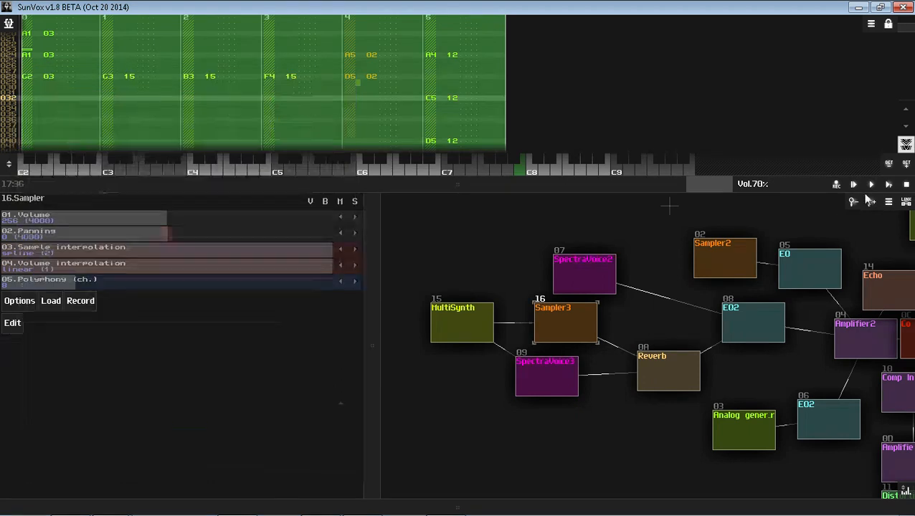
Step: Solo the MultiSynth, play the pattern, and lower Sampler 16's volume to 66
left_click(434, 306)
left_click(354, 202)
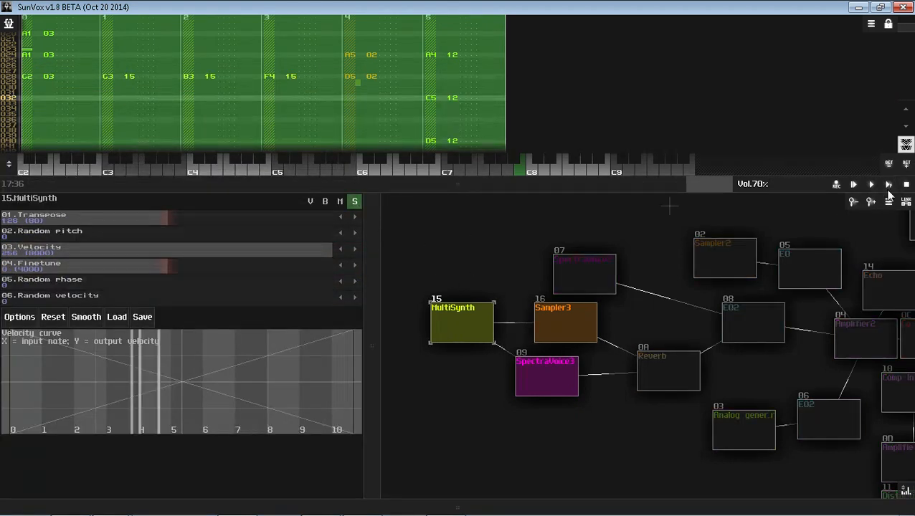
left_click(888, 186)
left_click(572, 334)
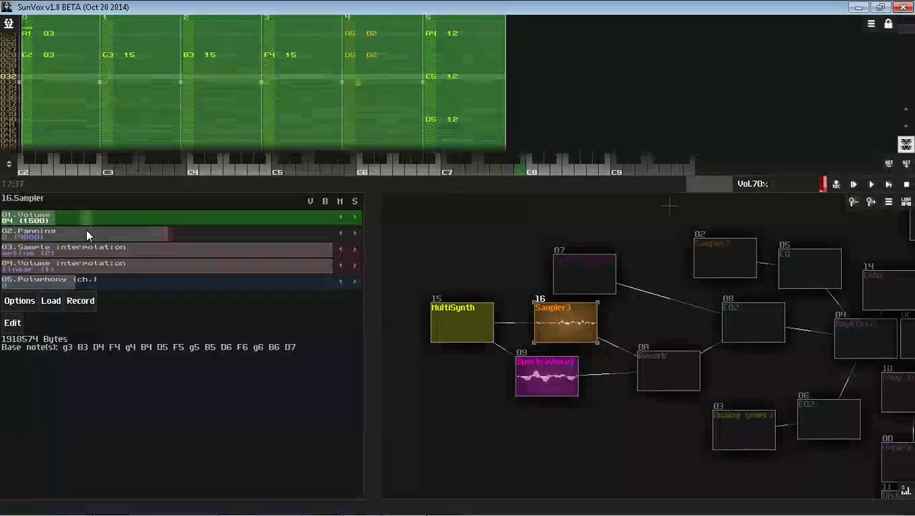
left_click_drag(86, 230, 74, 233)
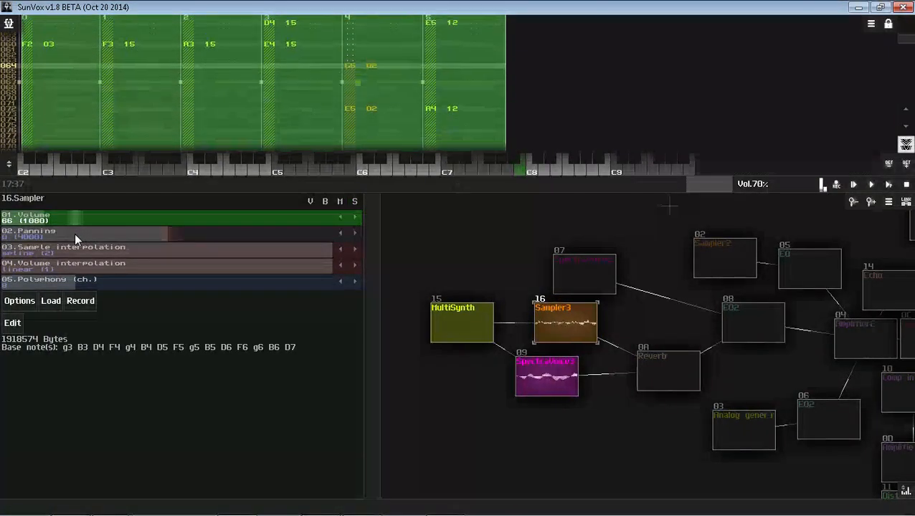
Step: Load strs05.xi into Sampler 16 instead and set its volume to 88
left_click(44, 304)
key("Down")
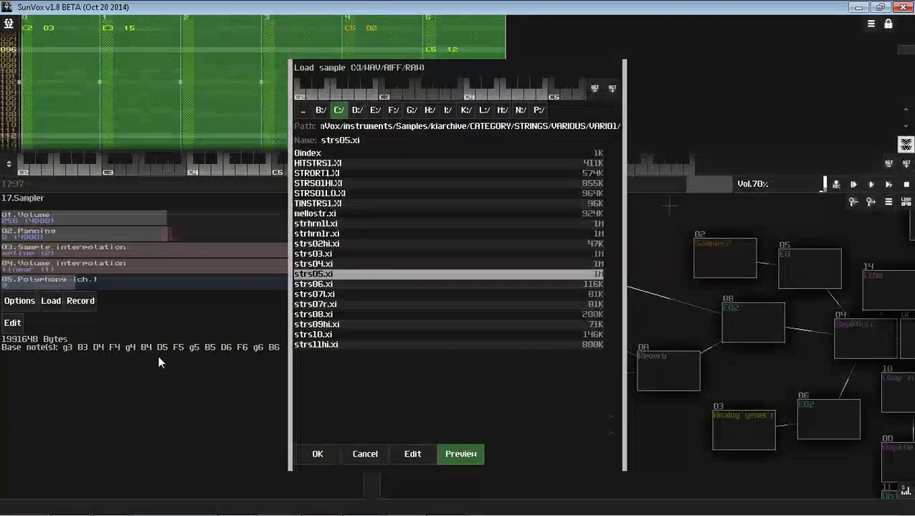
key("Return")
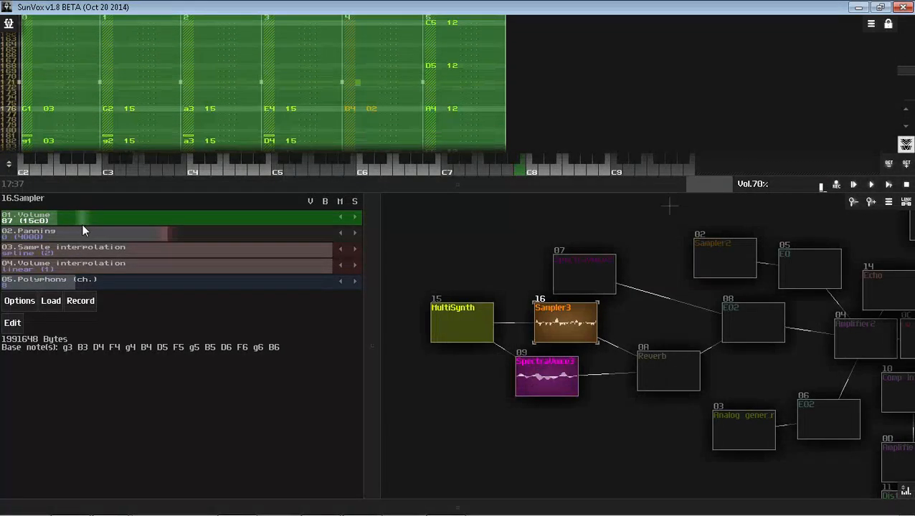
Step: Add an Amplifier that routes Sampler 16 and SpectraVoice 09 into the Reverb, and space the modules around it
double_click(615, 369)
left_click(403, 207)
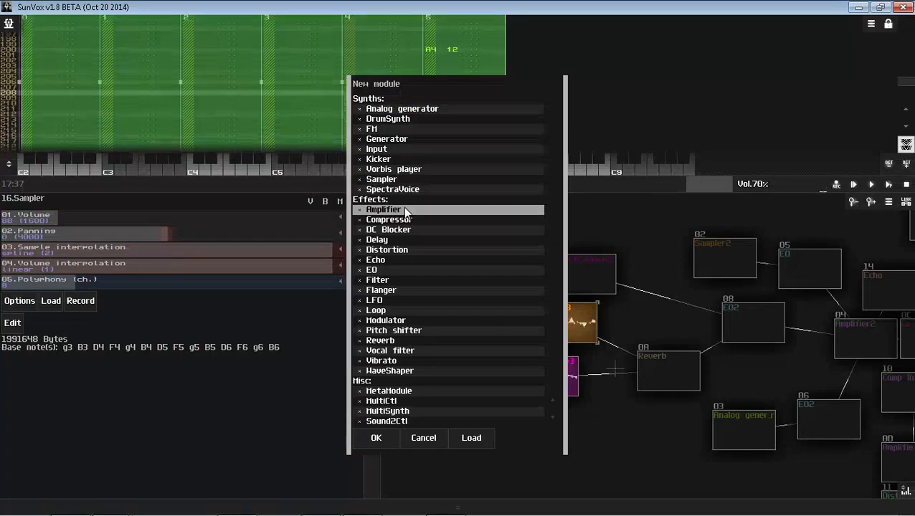
left_click(403, 207)
left_click_drag(558, 368, 654, 372)
left_click_drag(552, 378, 523, 378)
left_click_drag(523, 378, 596, 416)
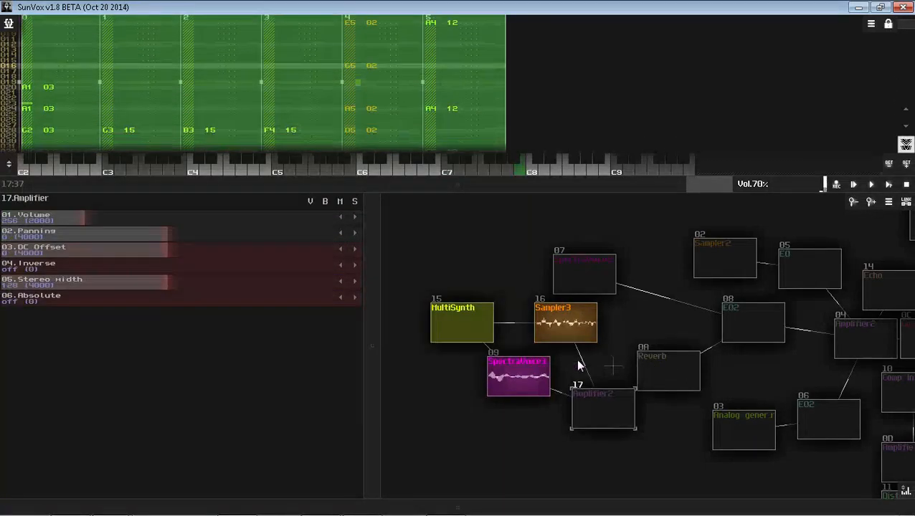
left_click_drag(567, 319, 557, 308)
left_click_drag(542, 378, 522, 401)
Step: Unmute all modules, shift Sampler 16 closer to the MultiSynth, and fine-tune the sampler's volume
right_click(506, 202)
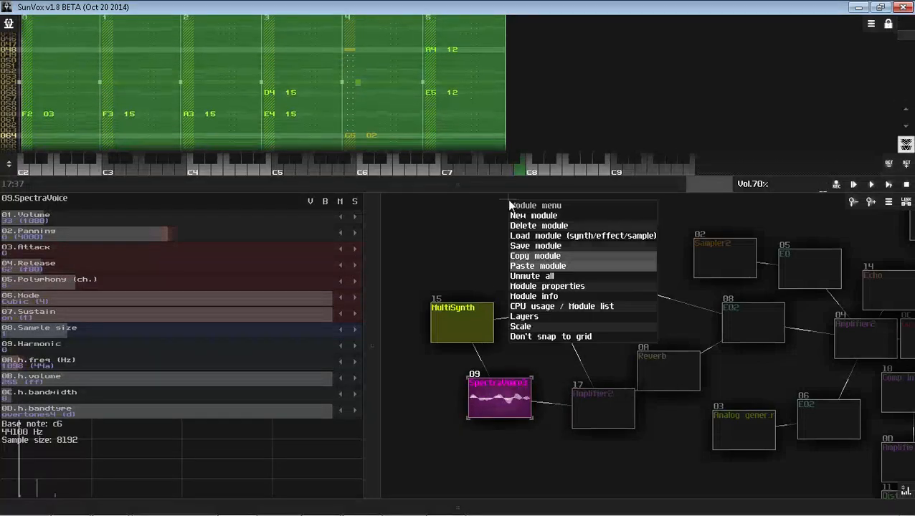
left_click(534, 273)
left_click_drag(556, 323, 548, 329)
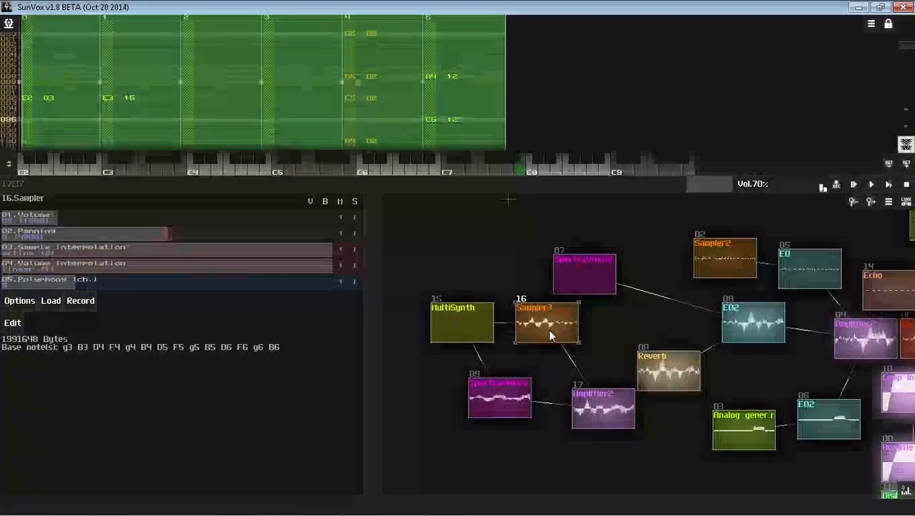
left_click(138, 222)
left_click_drag(132, 224, 130, 224)
Step: Enlarge the pattern editor, select the MultiSynth, undo the last note change, and re-enter d4 at line 120 of track 3
left_click_drag(231, 203, 236, 416)
left_click(264, 81)
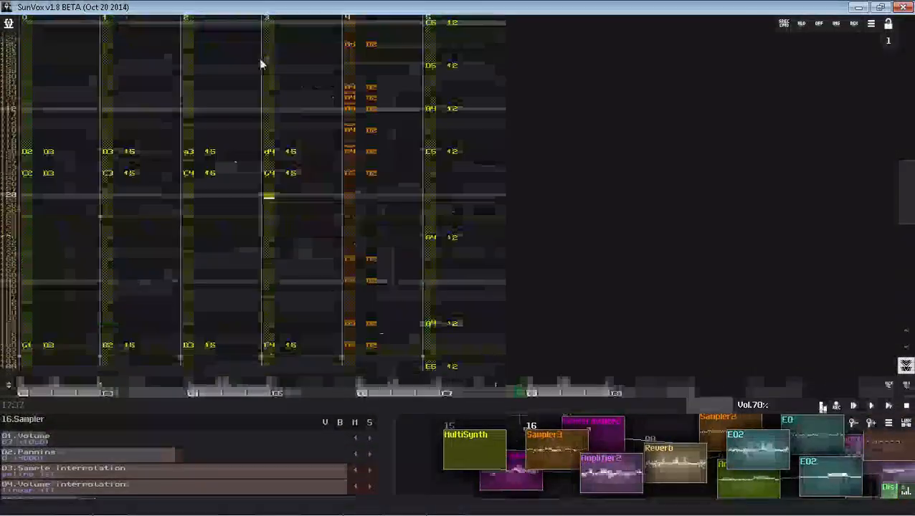
left_click(267, 150)
left_click(454, 444)
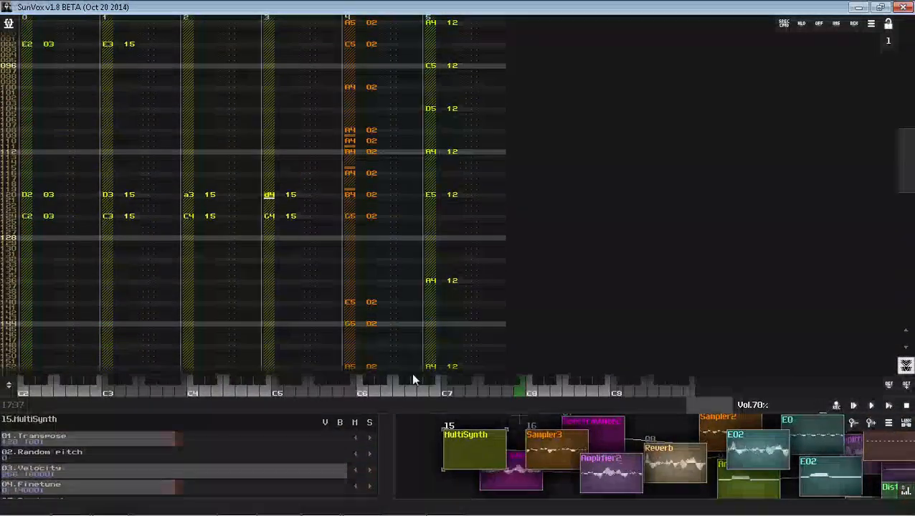
scroll(411, 371, "down", 1)
key("ctrl+z")
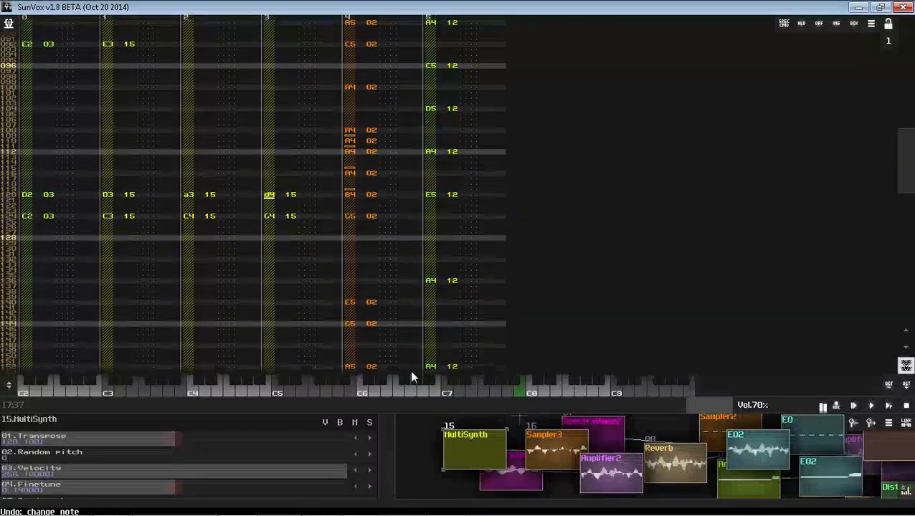
key("3")
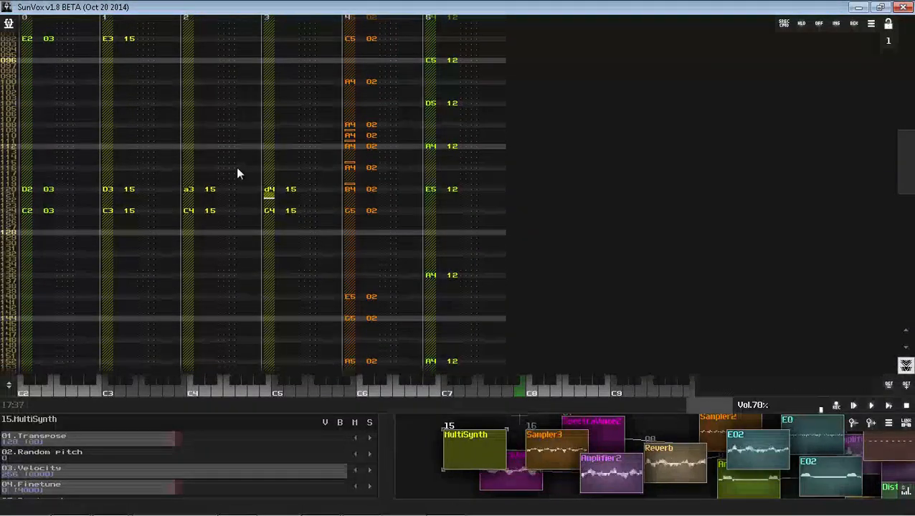
Step: Change the track 3 chord note at line 124 to D4
double_click(273, 93)
double_click(266, 59)
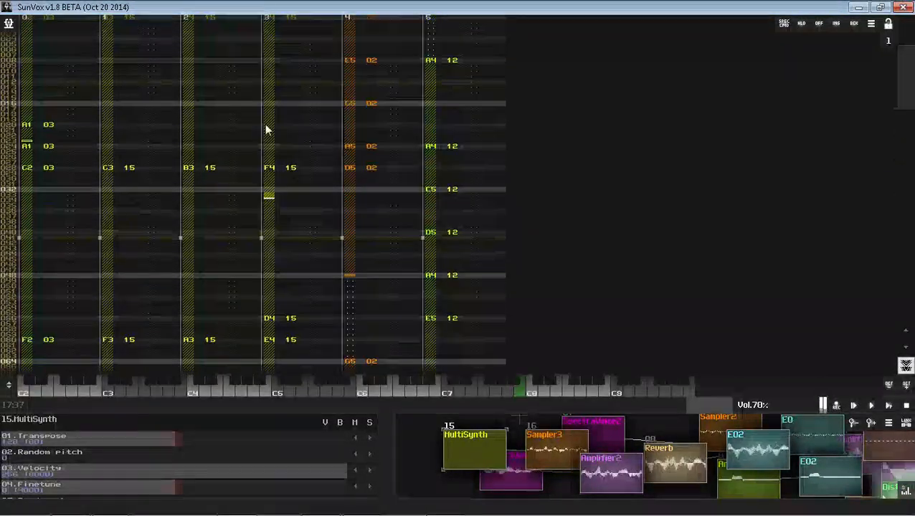
left_click(279, 347)
left_click(279, 346)
left_click(279, 347)
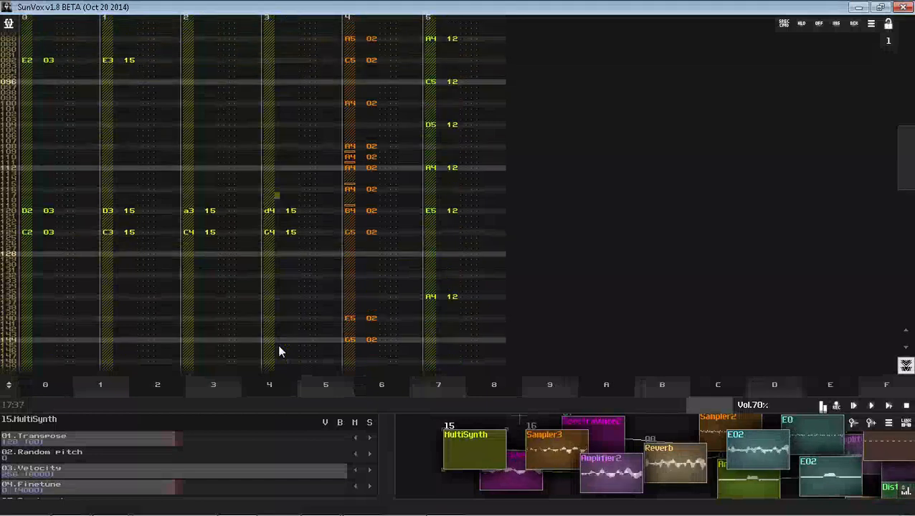
left_click(274, 246)
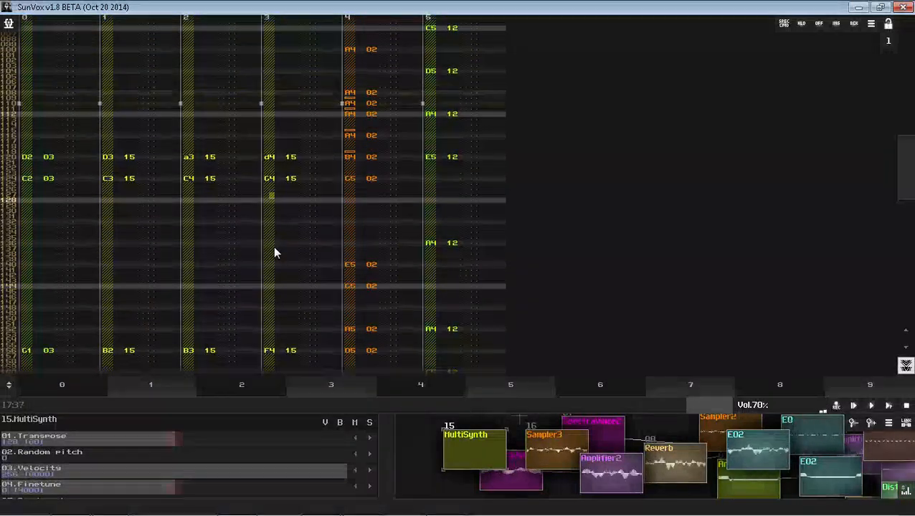
left_click(271, 180)
key("x")
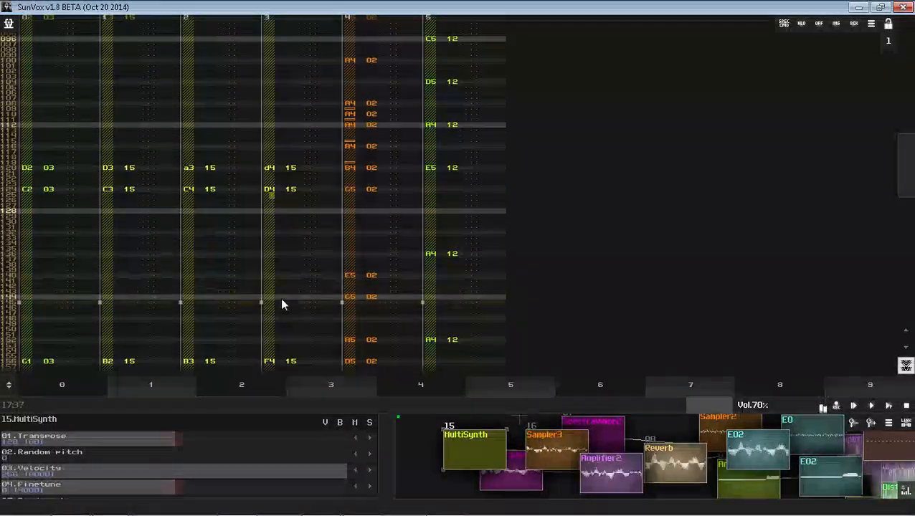
Step: Change the track 3 chord note at line 156 to C4
left_click(281, 299)
left_click(273, 259)
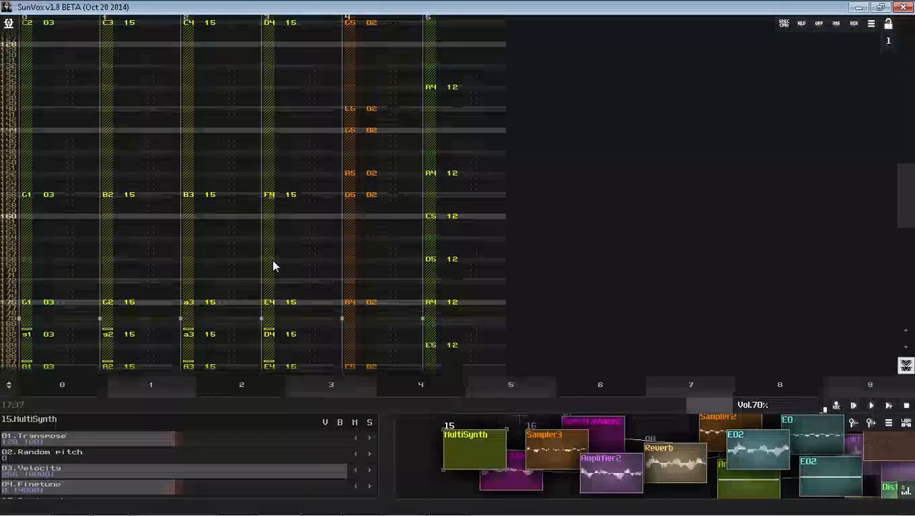
key("z")
Step: Review the chord notes around lines 176 to 188, solo the MultiSynth, and turn off pattern editing
left_click(268, 363)
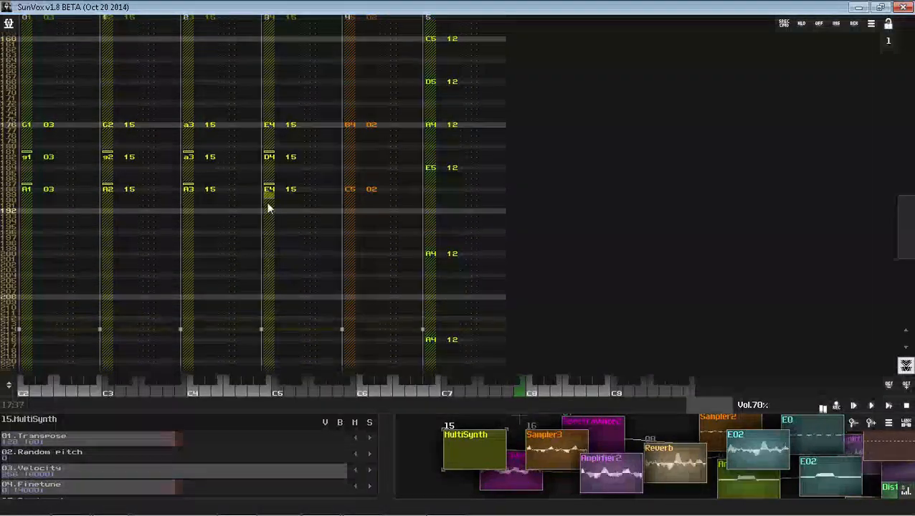
scroll(269, 133, "up", 3)
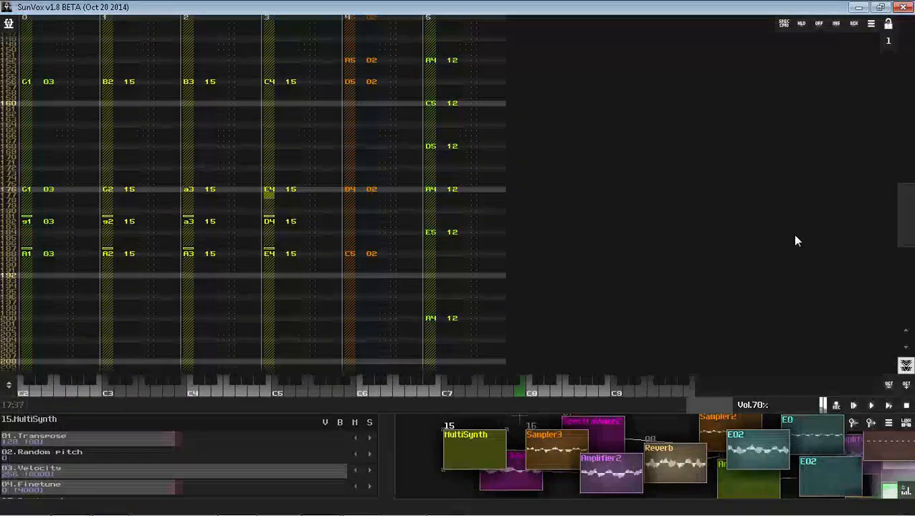
left_click(368, 422)
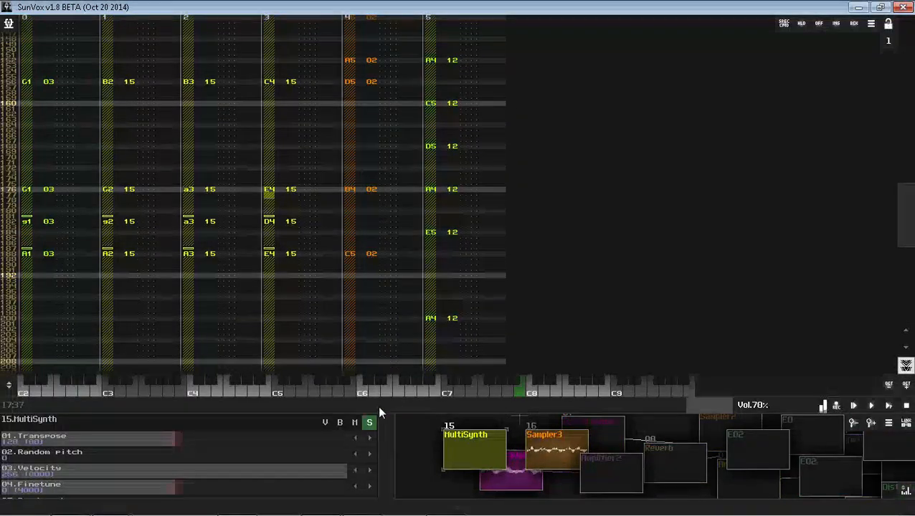
key("space")
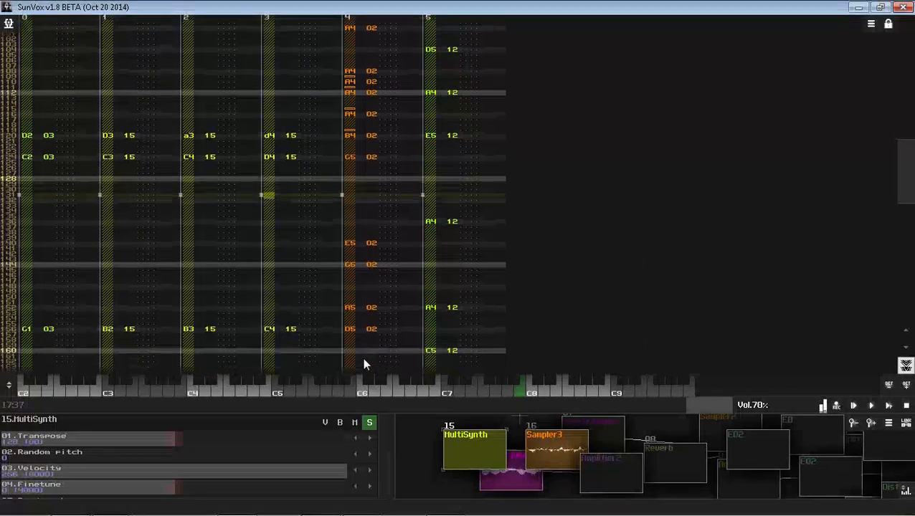
Step: Transpose the chord notes in track 3 up one octave
key("space")
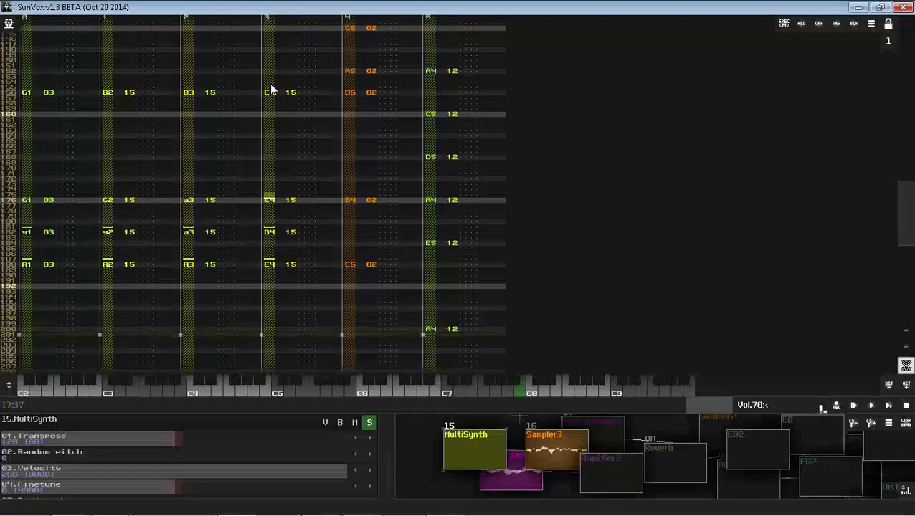
double_click(270, 94)
right_click(296, 194)
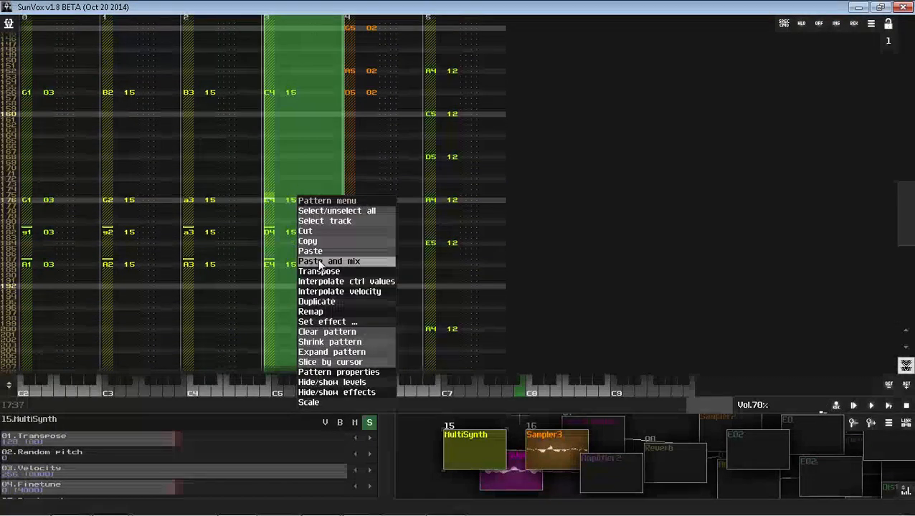
left_click(320, 267)
left_click(387, 280)
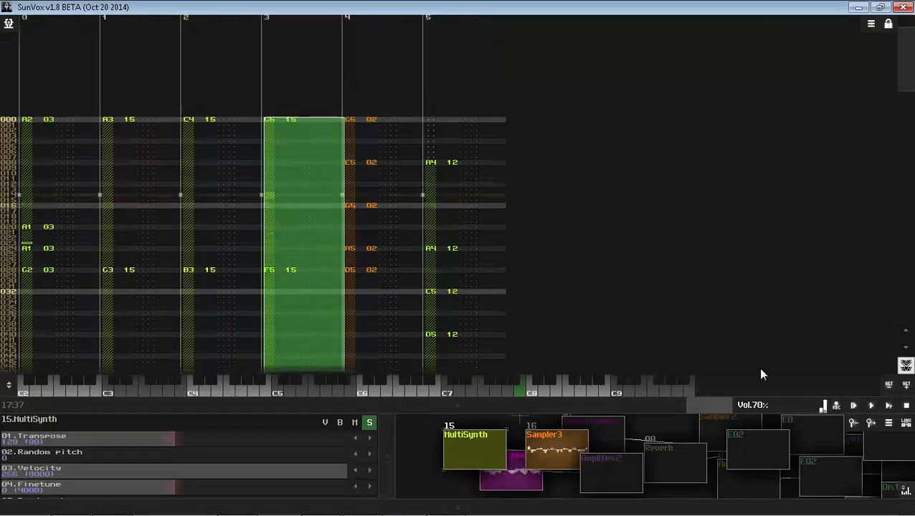
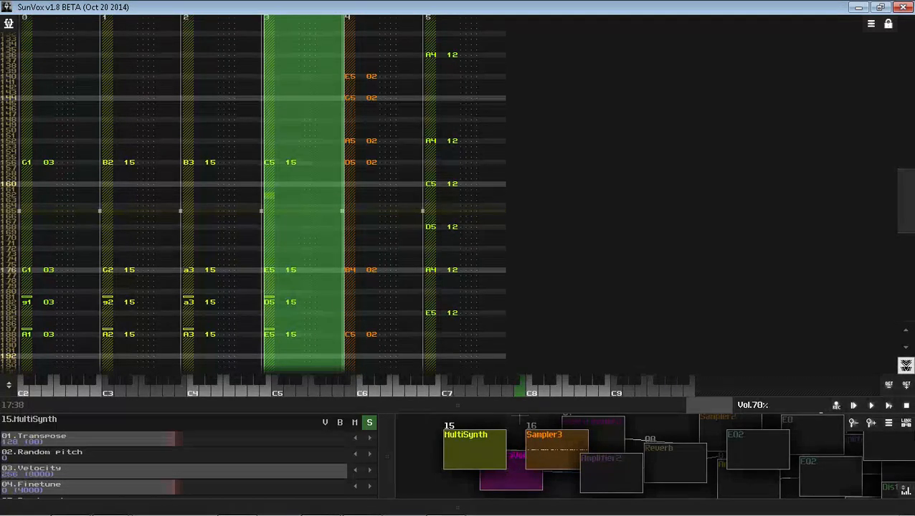
Step: Replay the pattern with the MultiSynth no longer soloed and save the song over BuyToday.sunvox
right_click(855, 474)
left_click(842, 449)
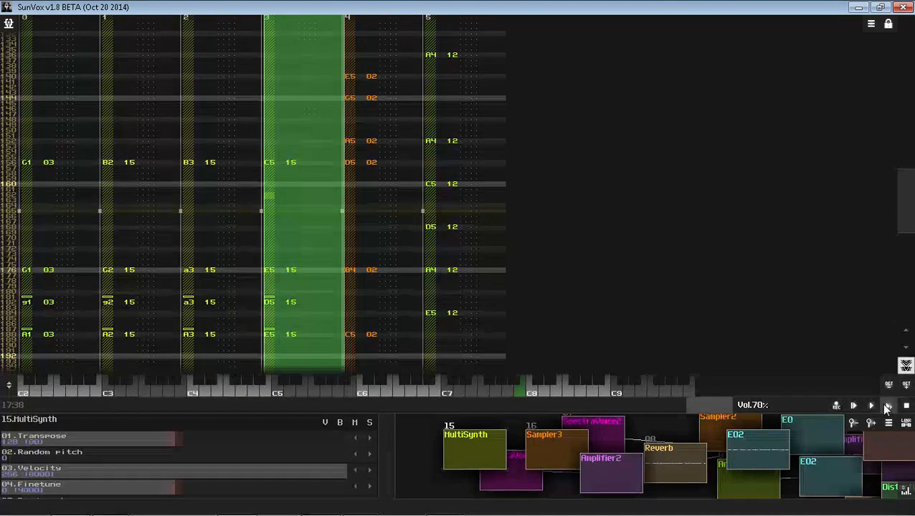
left_click(887, 406)
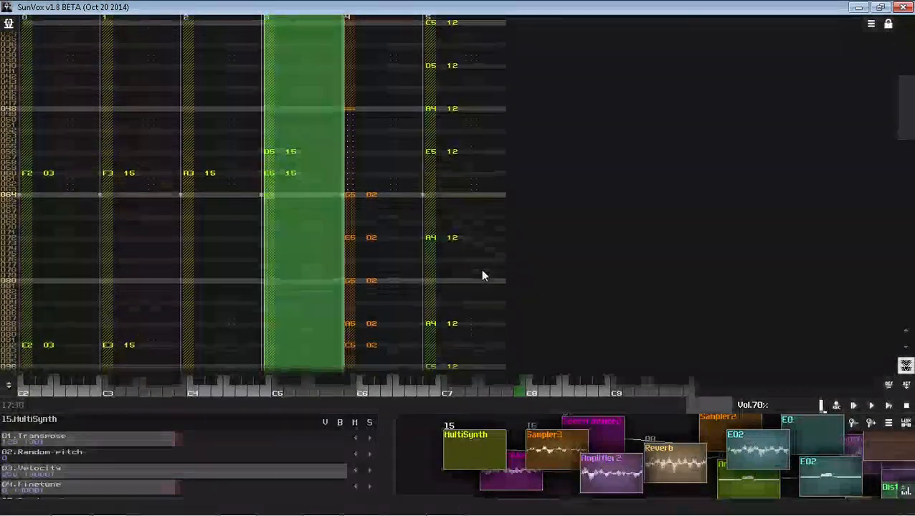
key("ctrl+s")
left_click(378, 278)
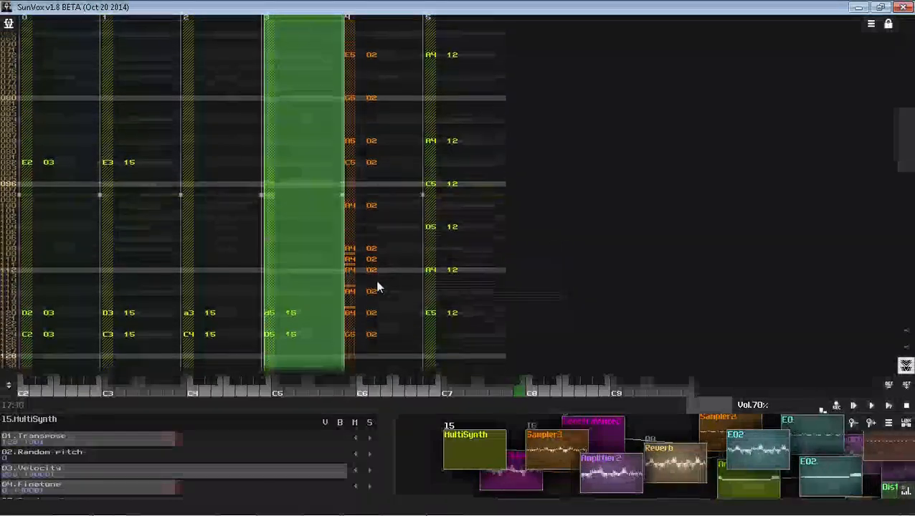
Step: Enlarge the module view and select the Sampler2 module that plays the track 4 lead
double_click(375, 267)
right_click(375, 265)
left_click_drag(582, 406, 653, 260)
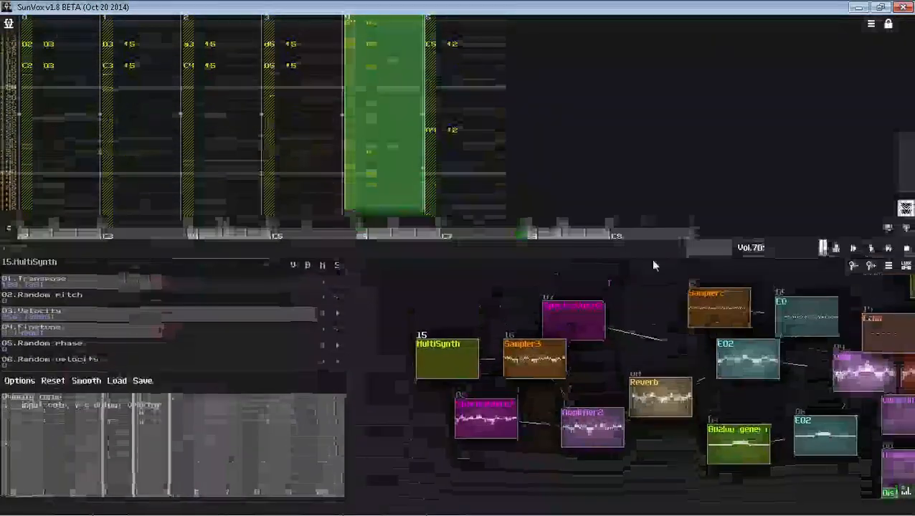
left_click(718, 308)
Step: Transpose the chord notes in track 3 down one octave
left_click(291, 169)
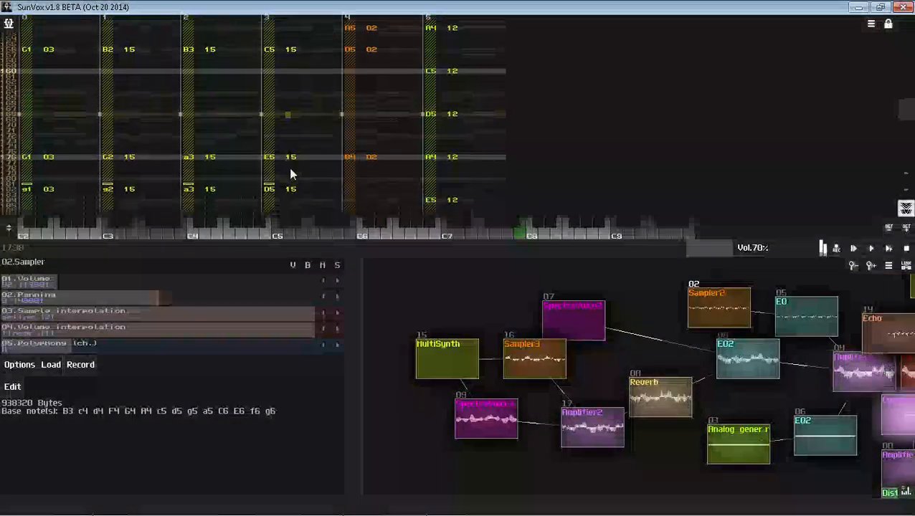
double_click(290, 174)
right_click(291, 174)
left_click(320, 248)
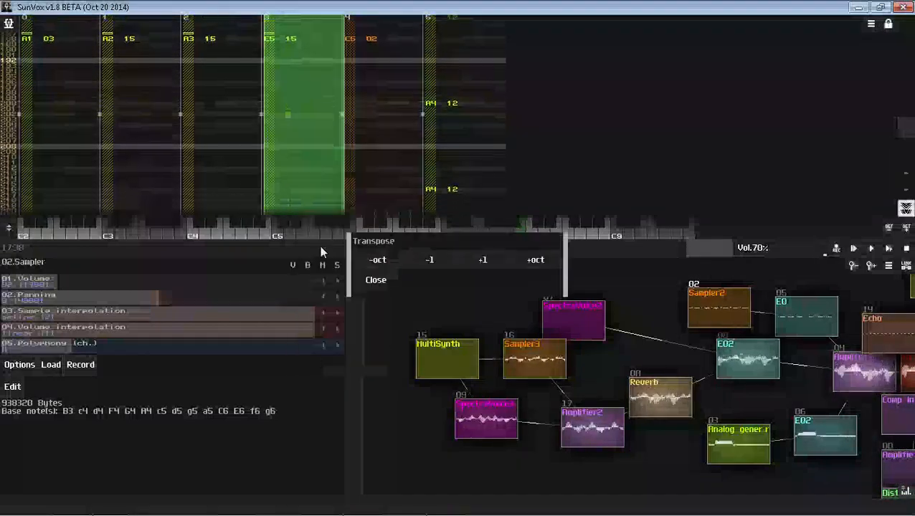
left_click(376, 280)
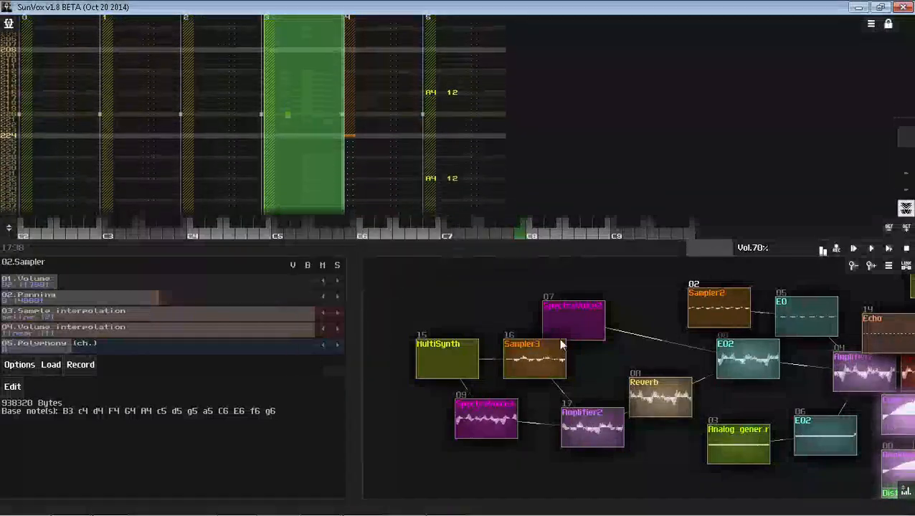
Step: Open the sample browser for Sampler2 and audition strs08.xi from the strings folder VARI01
left_click(50, 366)
key("Escape")
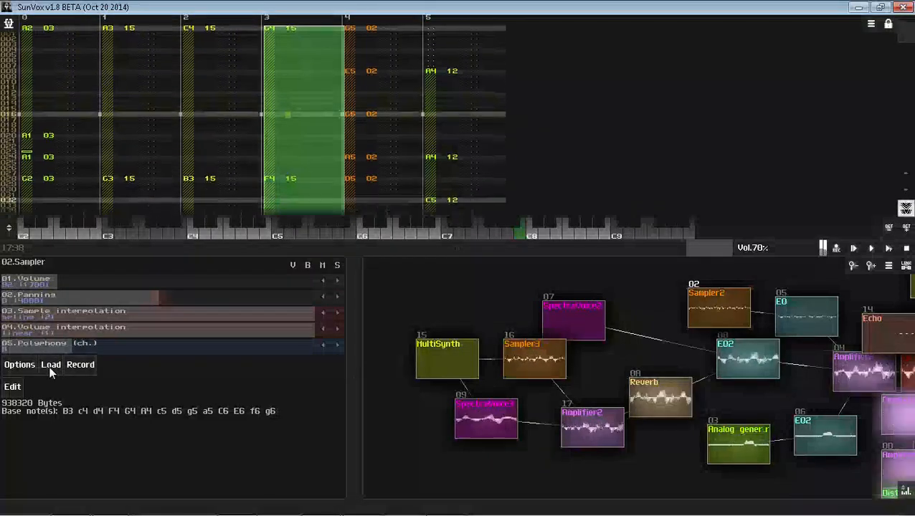
left_click(49, 367)
key("Down")
key("Down")
key("Down")
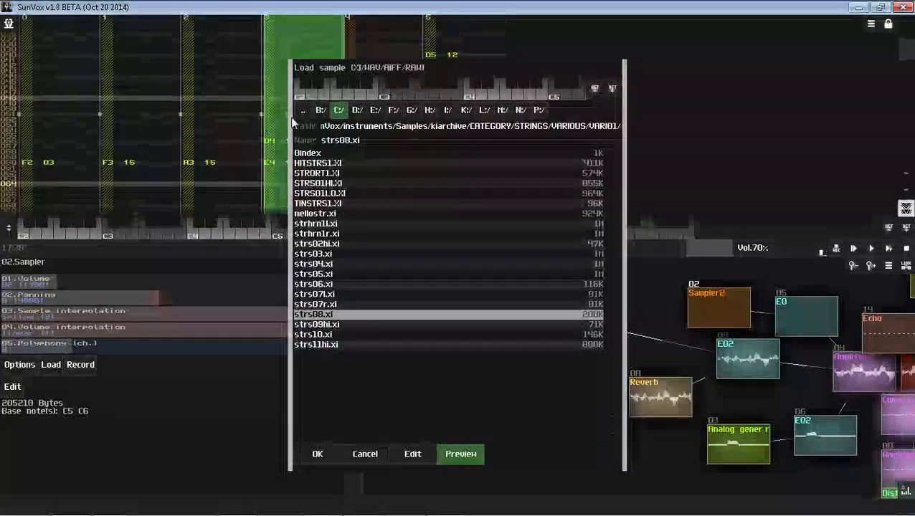
Step: Load bellsyn3.xi from the CATEGORY/SYNTH/VARIOUS/VARI02 folder into Sampler2
left_click(303, 111)
left_click(303, 111)
left_click(310, 224)
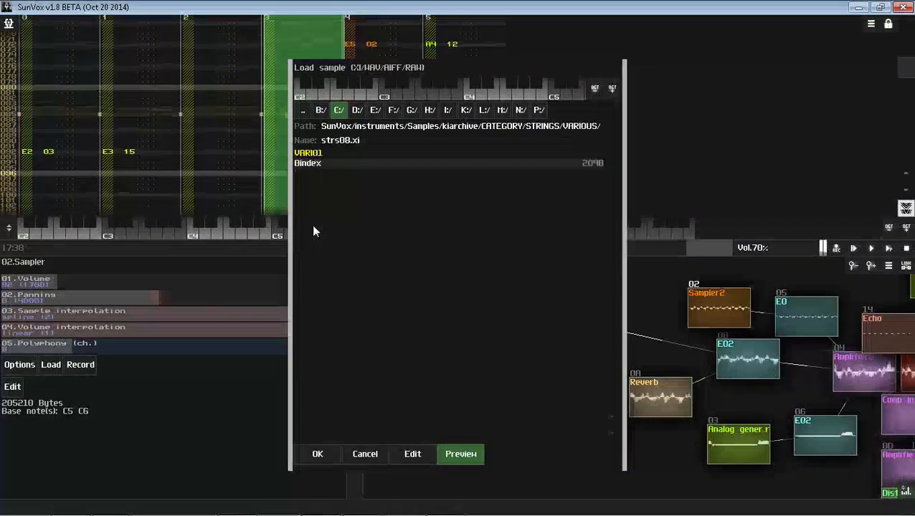
left_click(302, 110)
left_click(302, 109)
left_click(317, 252)
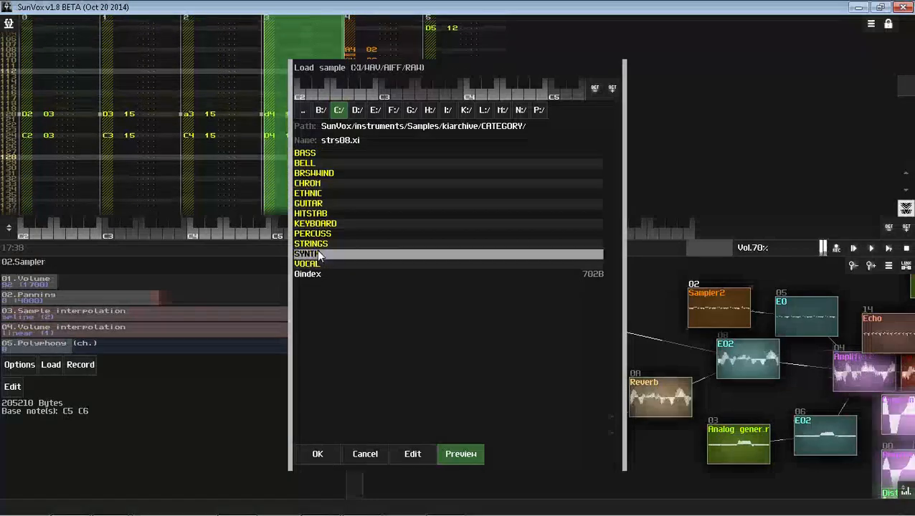
left_click(311, 234)
left_click(312, 193)
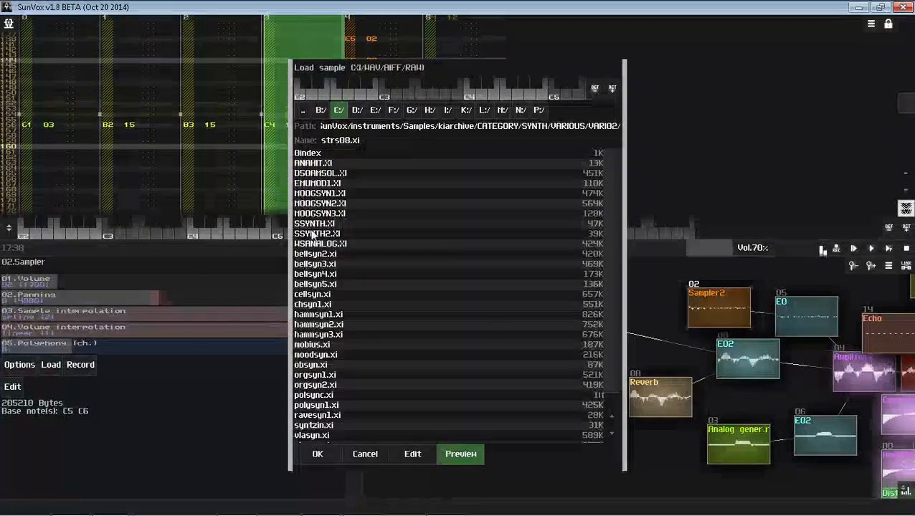
left_click(318, 265)
left_click(312, 266)
Step: Audition Sampler2 in solo, restore the full mix, and set its volume to 156
left_click(337, 265)
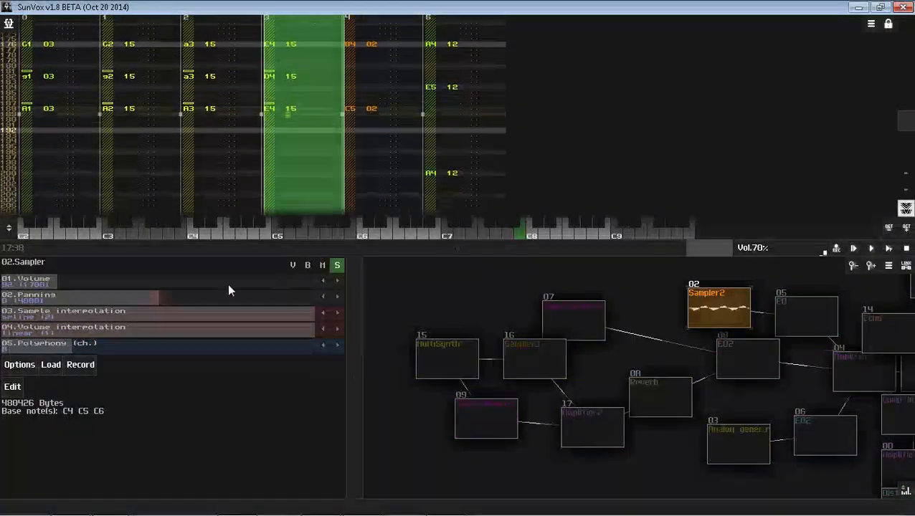
left_click_drag(108, 283, 137, 282)
left_click(337, 265)
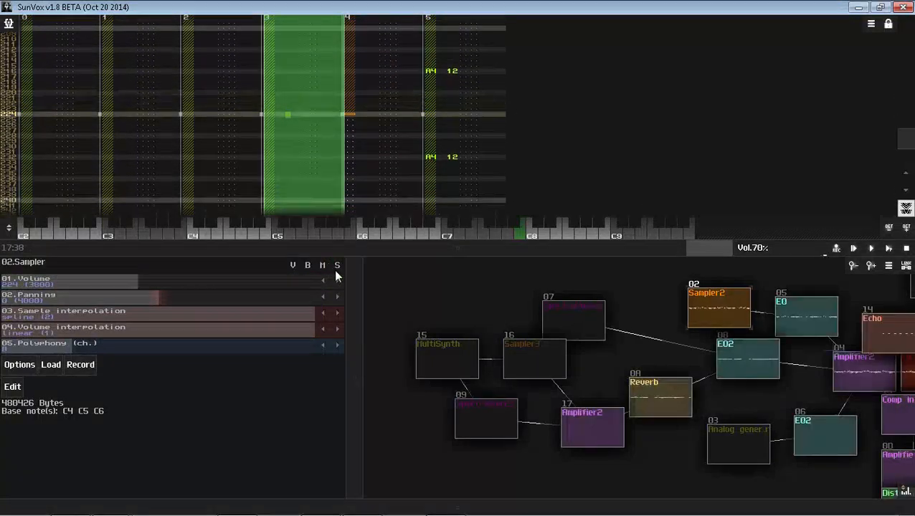
left_click_drag(204, 286, 143, 299)
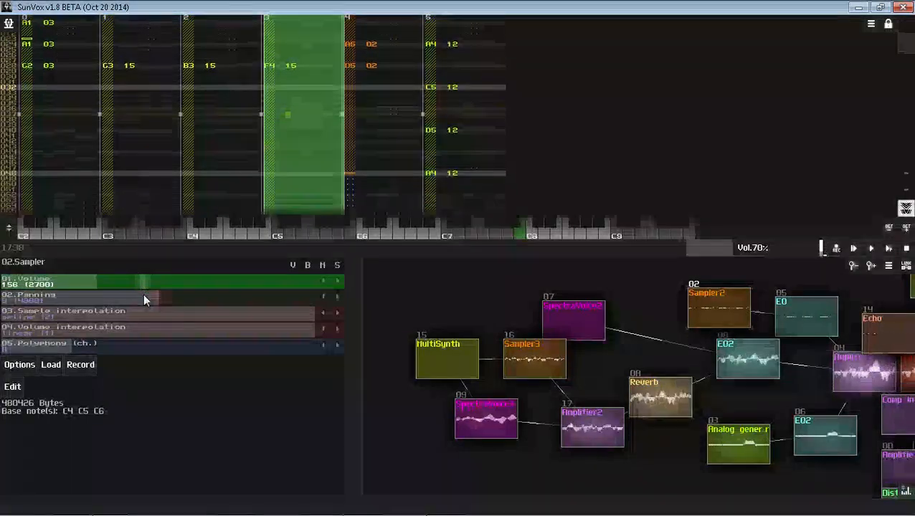
Step: Transpose the track 4 lead notes up one octave and save the song over BuyToday.sunvox
right_click(429, 118)
left_click(431, 207)
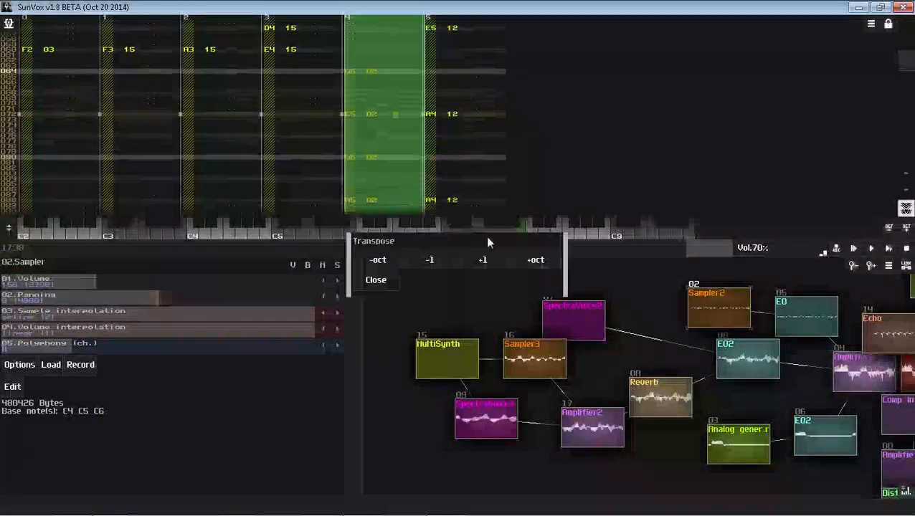
left_click(378, 261)
left_click(375, 278)
key("ctrl+s")
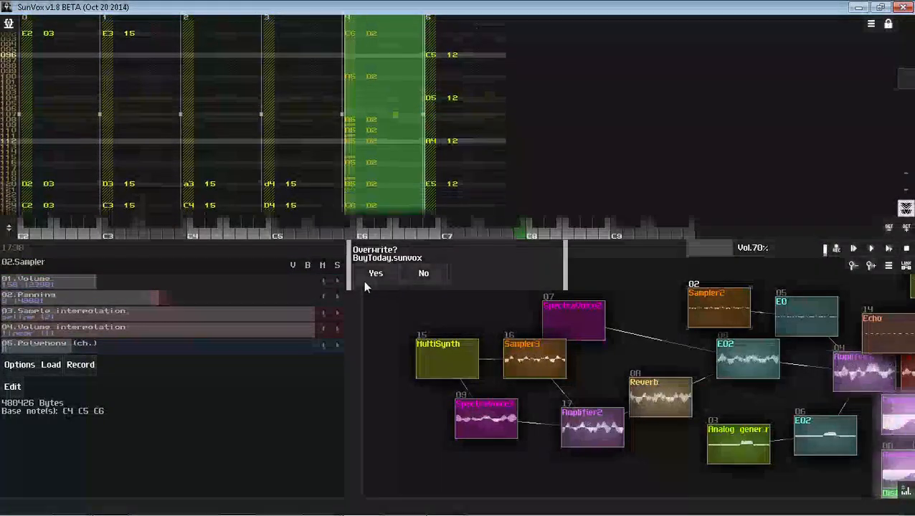
left_click(365, 281)
Step: Set the volume of Sampler2 to 165 and the volume of Sampler3 to 47
left_click_drag(187, 281, 194, 283)
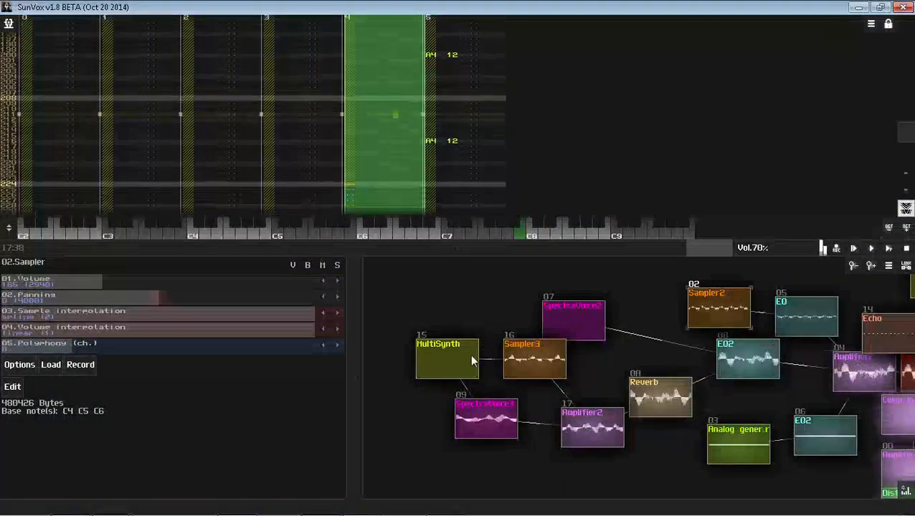
left_click(516, 359)
left_click_drag(140, 279, 124, 284)
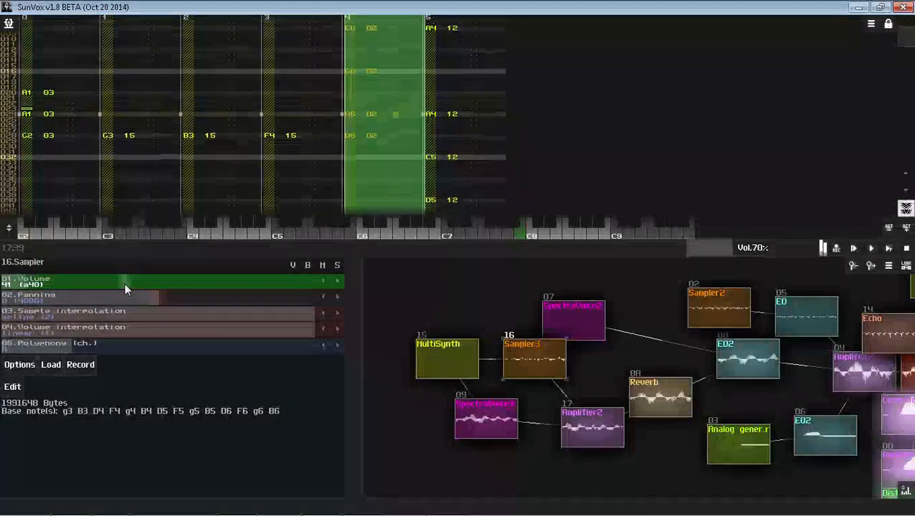
mouse_move(124, 284)
left_mouse_down()
mouse_move(98, 289)
mouse_move(127, 289)
left_mouse_up()
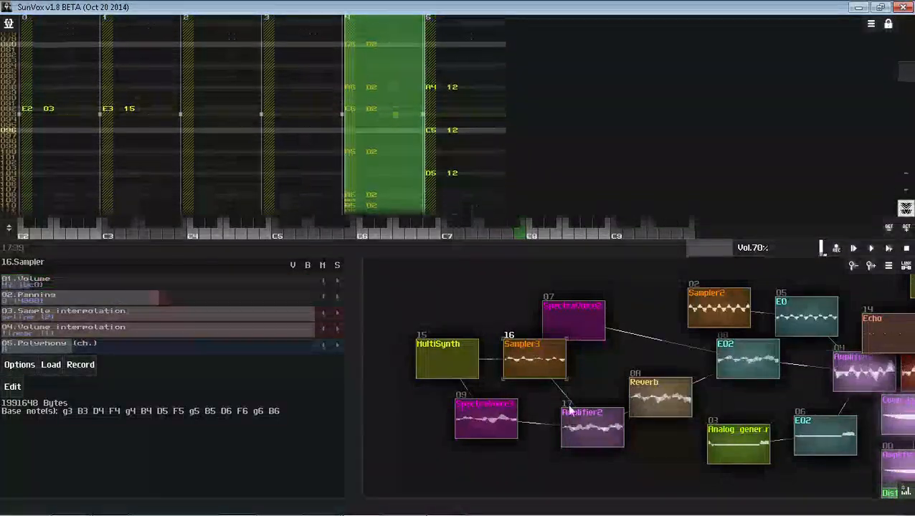
Step: Shift the Reverb module slightly away from Amplifier2 and set module 17 Amplifier2's volume to 306, ending with playback stopped
left_click_drag(657, 404, 667, 399)
left_click(611, 416)
left_click_drag(177, 283, 149, 280)
left_click(906, 249)
Step: Check the Twitch chat window, return to SunVox, and save the song over BuyToday.sunvox
key("alt+Tab")
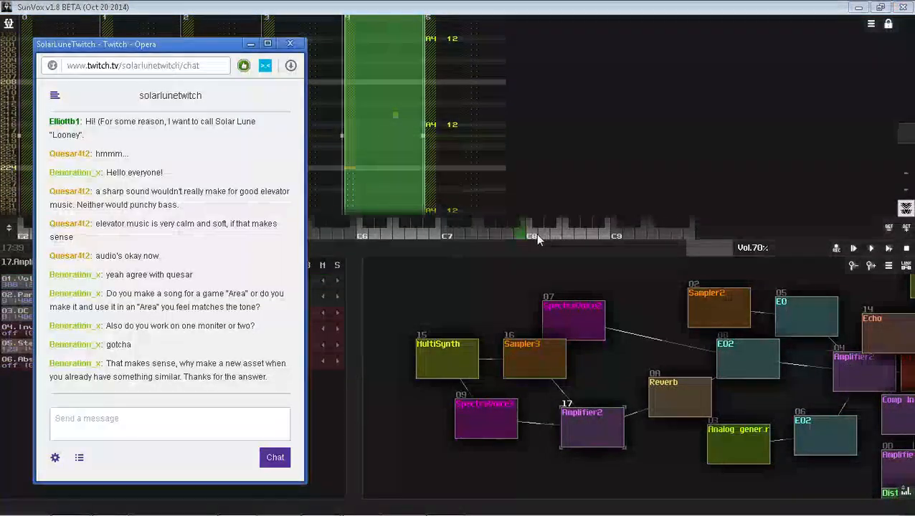
key("alt+Tab")
key("ctrl+s")
left_click(376, 274)
Step: Rearrange the view to show the timeline below the pattern editor, and play the last pattern in the lower row
left_click_drag(499, 249, 527, 414)
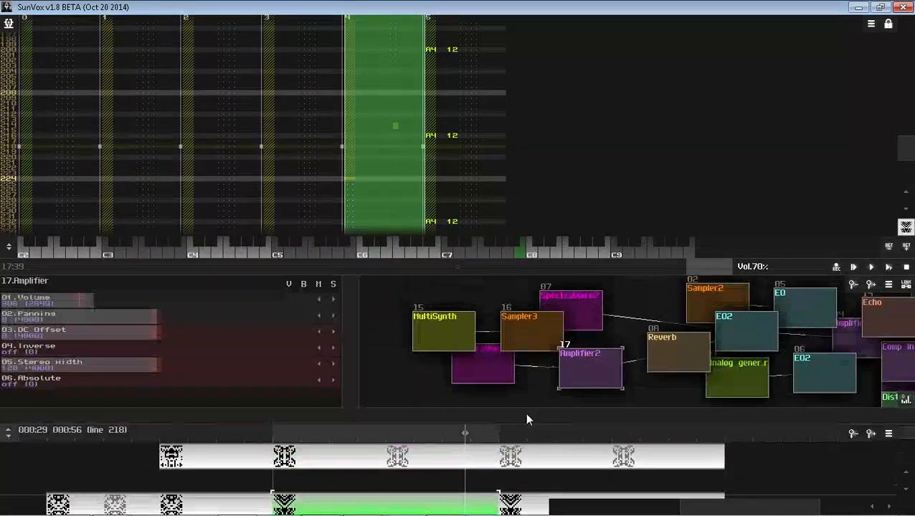
left_click_drag(624, 310, 334, 306)
left_click_drag(530, 272, 555, 339)
left_click(532, 475)
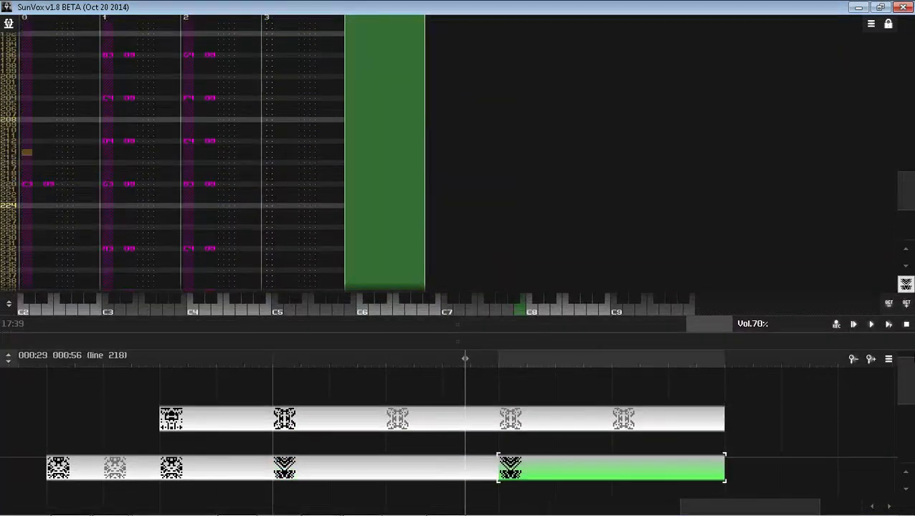
left_click(888, 325)
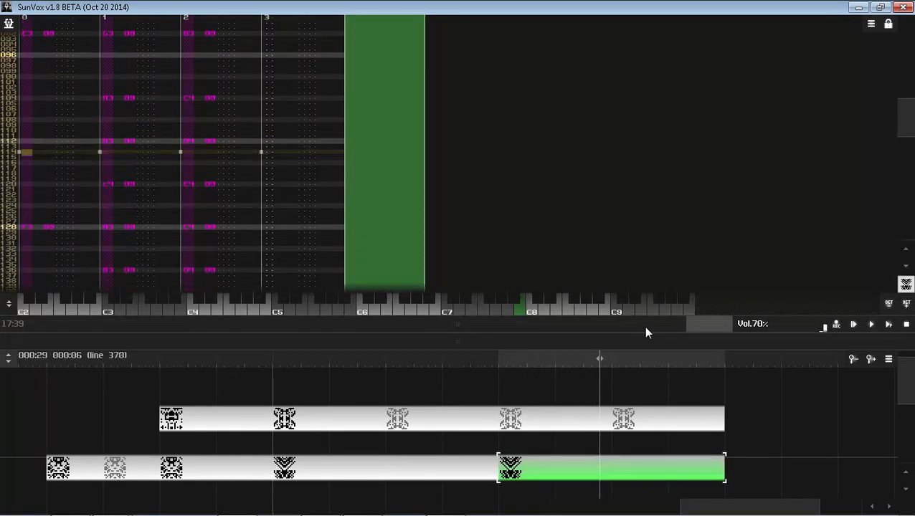
Step: Open the preceding pattern in the lower timeline row and review its track 5 notes from line 0 to line 80
left_click(439, 465)
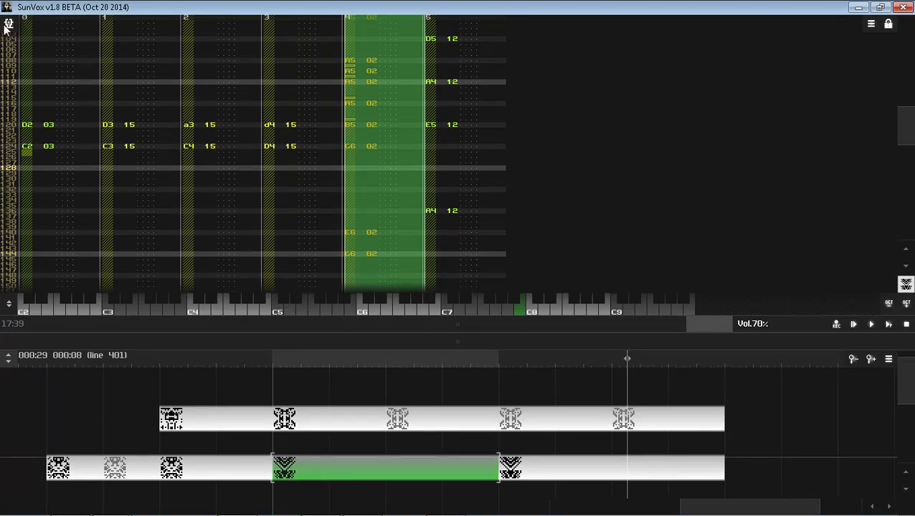
left_click(448, 68)
left_click(423, 52)
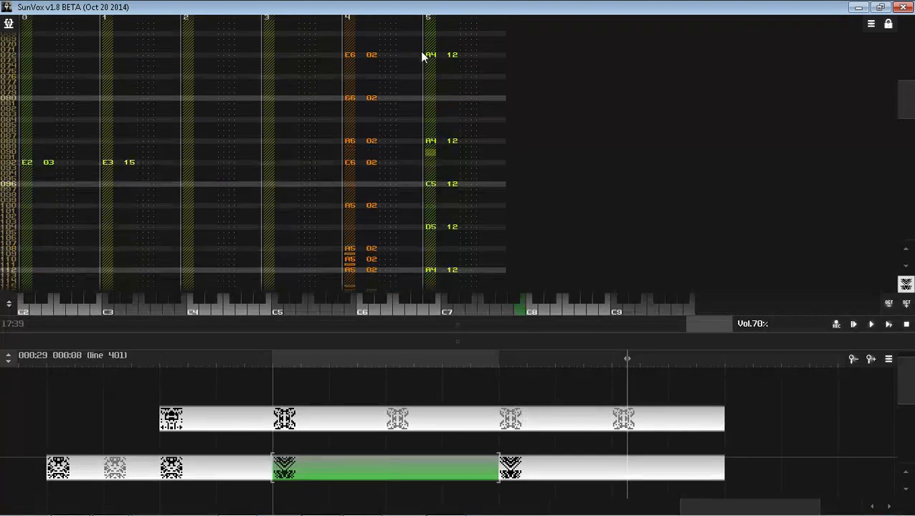
left_click(422, 52)
left_click(422, 52)
left_click(421, 53)
scroll(421, 55, "up", 8)
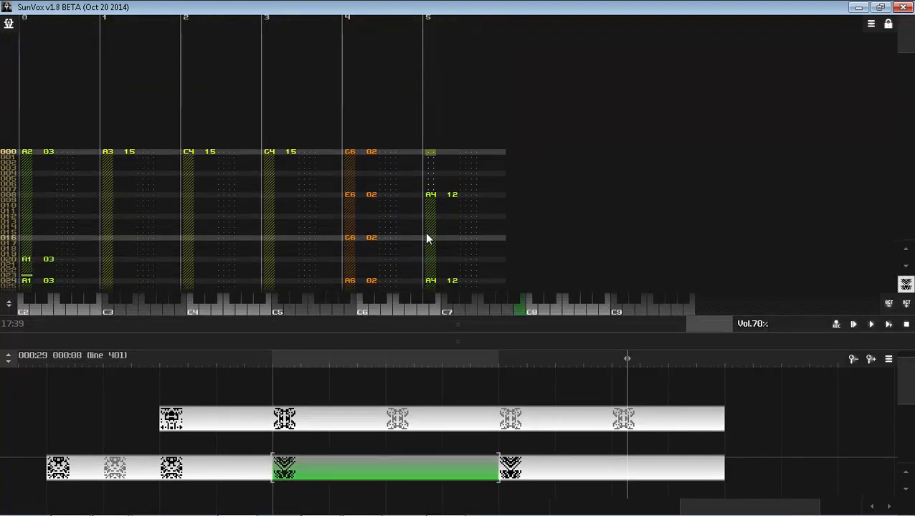
left_click(428, 281)
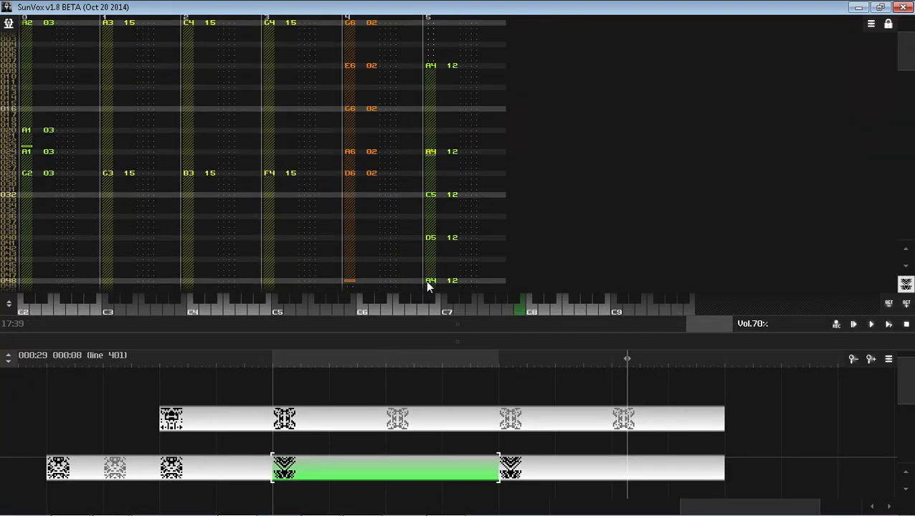
left_click(430, 195)
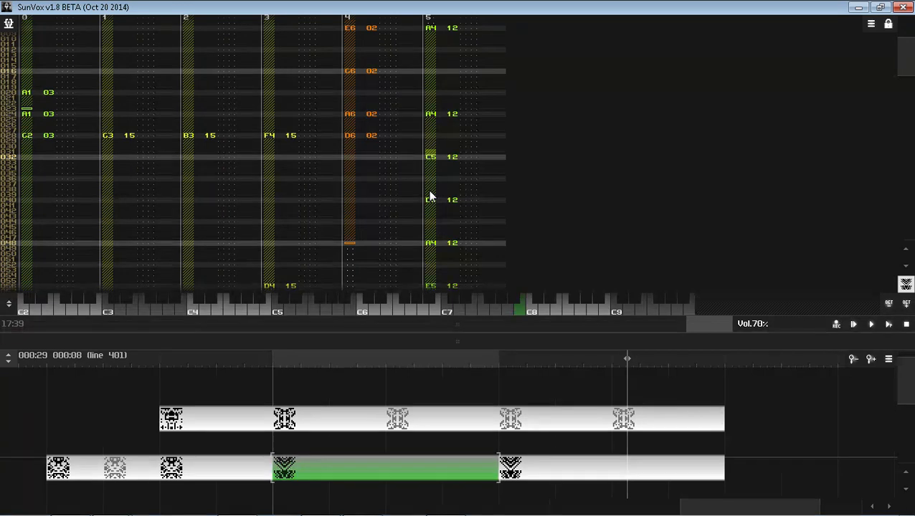
left_click(430, 195)
left_click(430, 195)
left_click(430, 195)
left_click(430, 195)
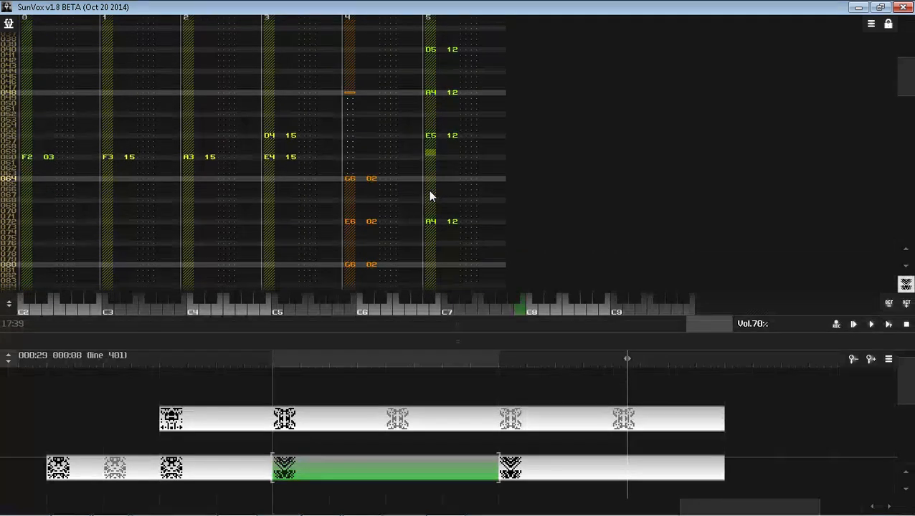
left_click(430, 195)
left_click(431, 195)
left_click(430, 195)
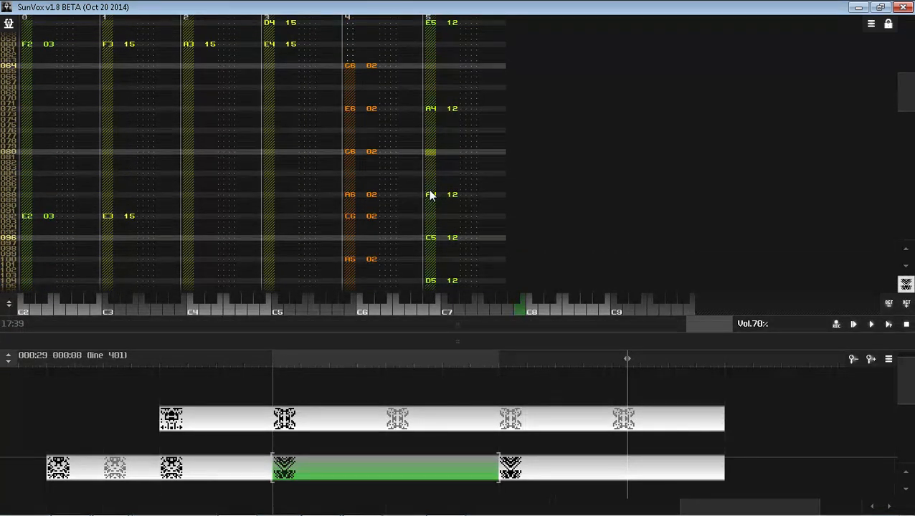
Step: Review the track 5 notes of the open pattern from line 80 down to its end
left_click(429, 199)
left_click(429, 199)
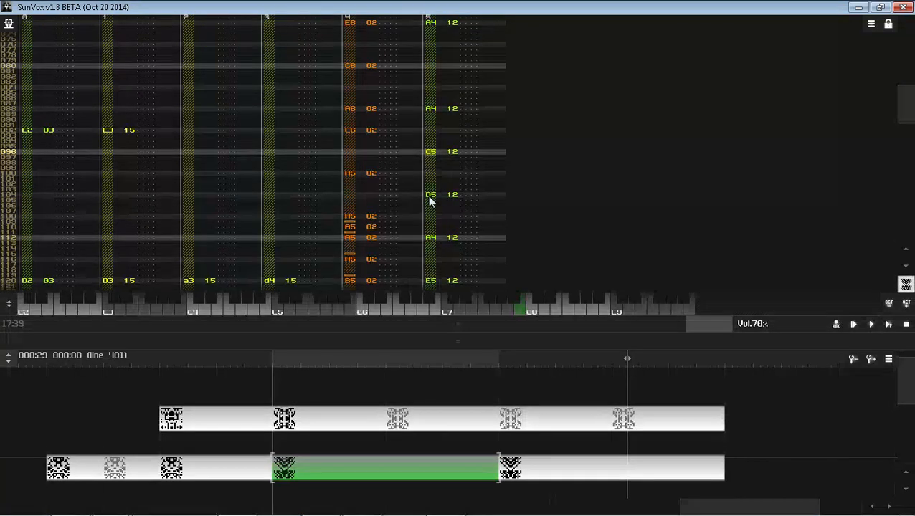
left_click(430, 199)
left_click(430, 199)
left_click(429, 199)
left_click(430, 201)
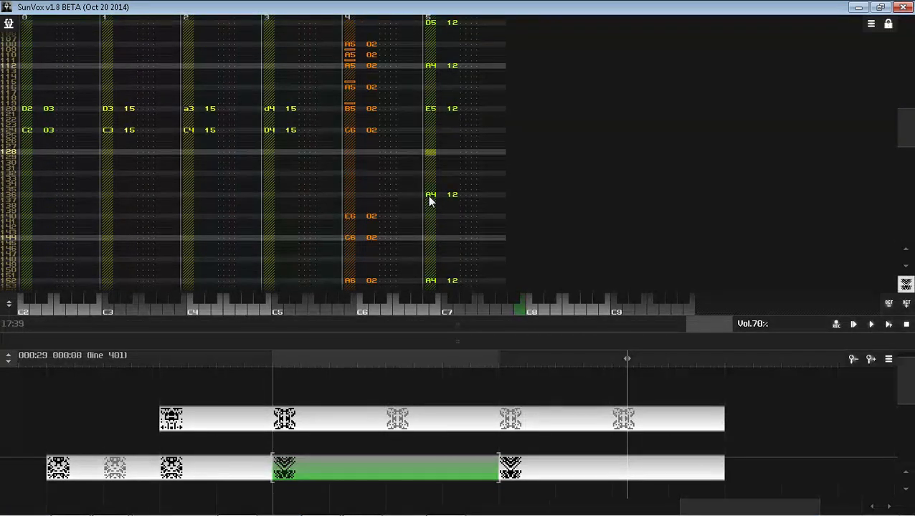
left_click(429, 201)
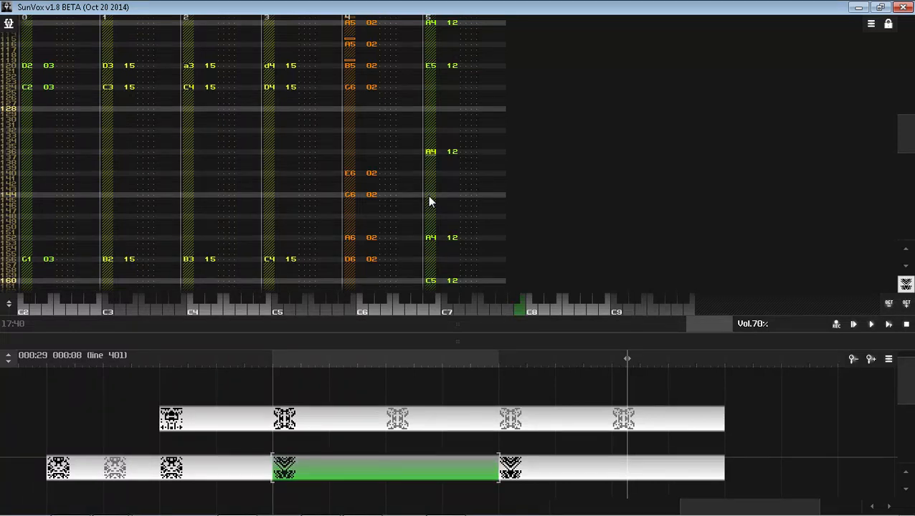
left_click(429, 198)
left_click(429, 198)
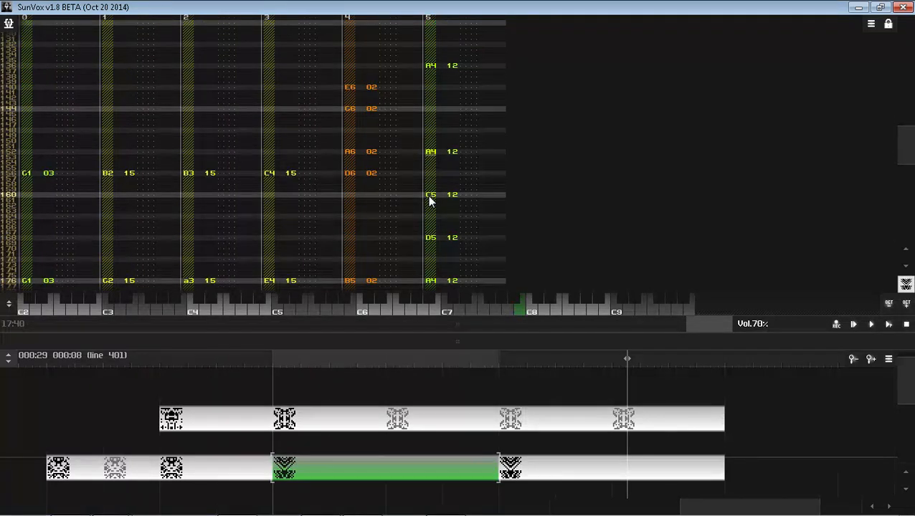
left_click(429, 202)
scroll(429, 201, "down", 8)
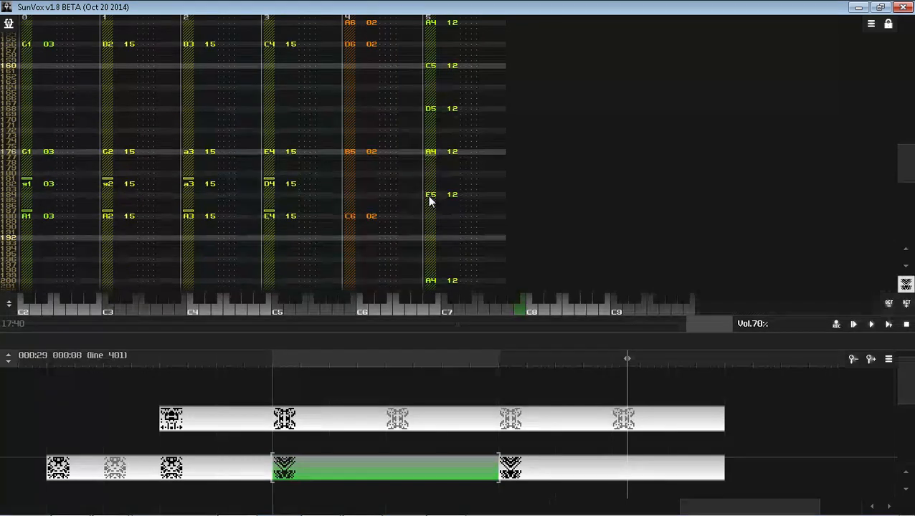
scroll(429, 201, "down", 8)
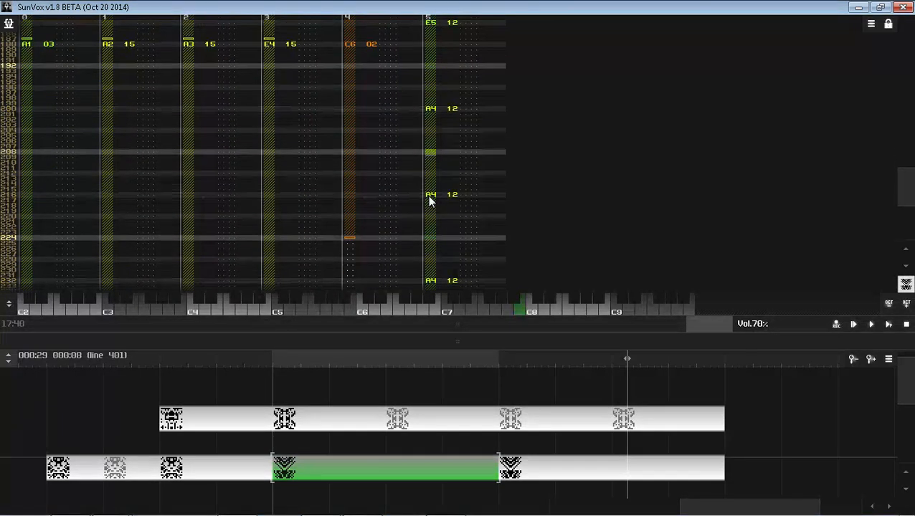
scroll(429, 201, "down", 2)
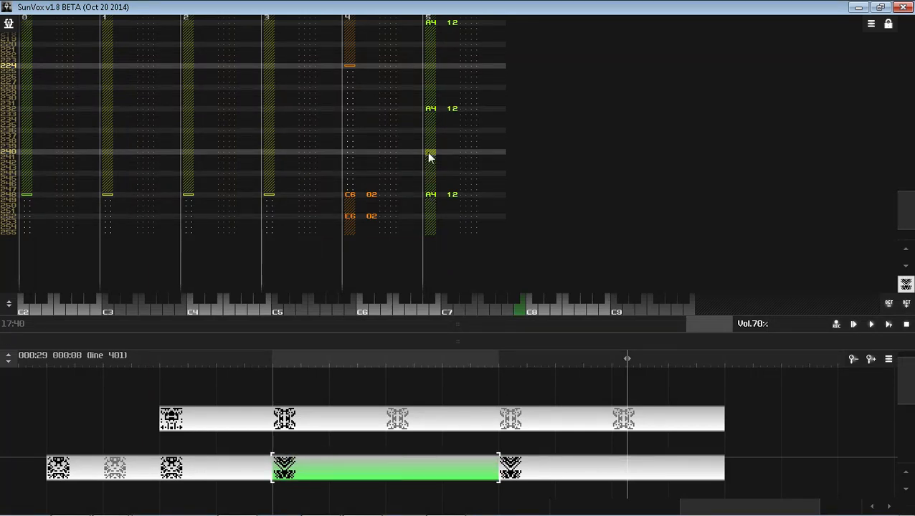
Step: Look back through the same pattern from its end to line 0, finishing on track 5
scroll(430, 114, "up", 8)
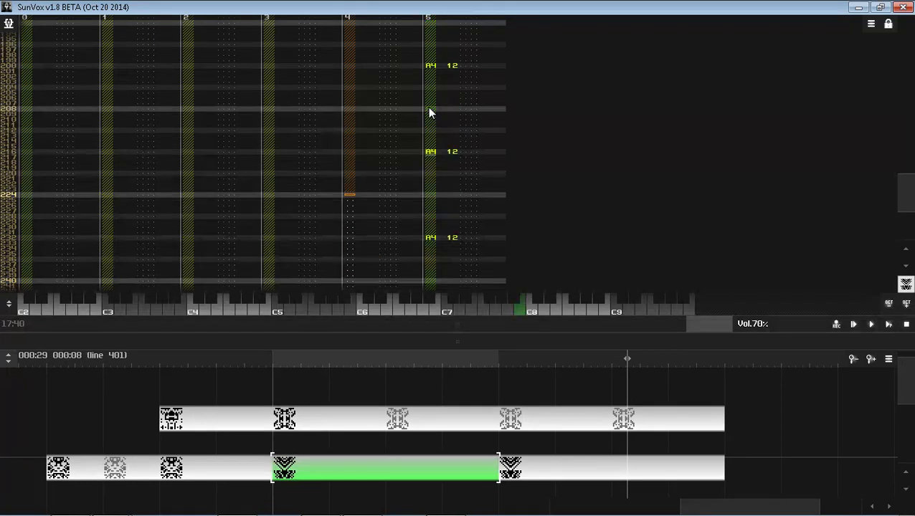
scroll(430, 111, "up", 10)
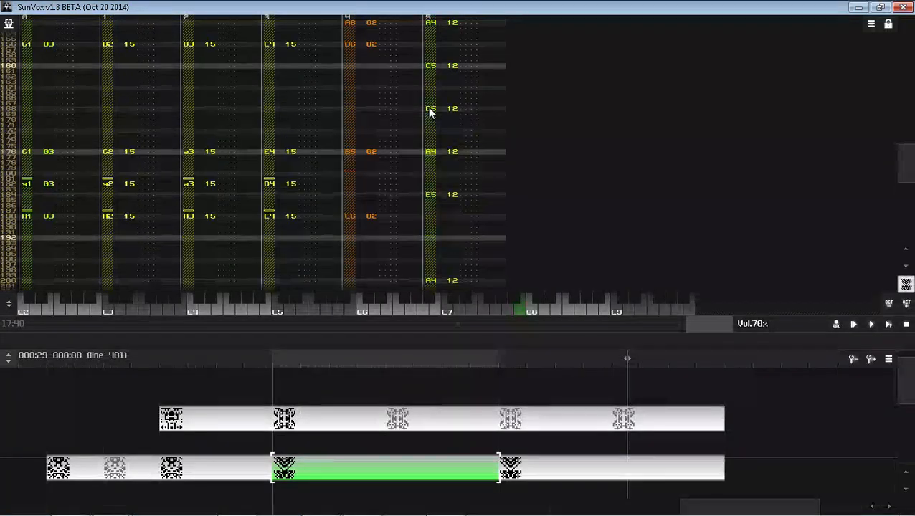
scroll(430, 111, "up", 2)
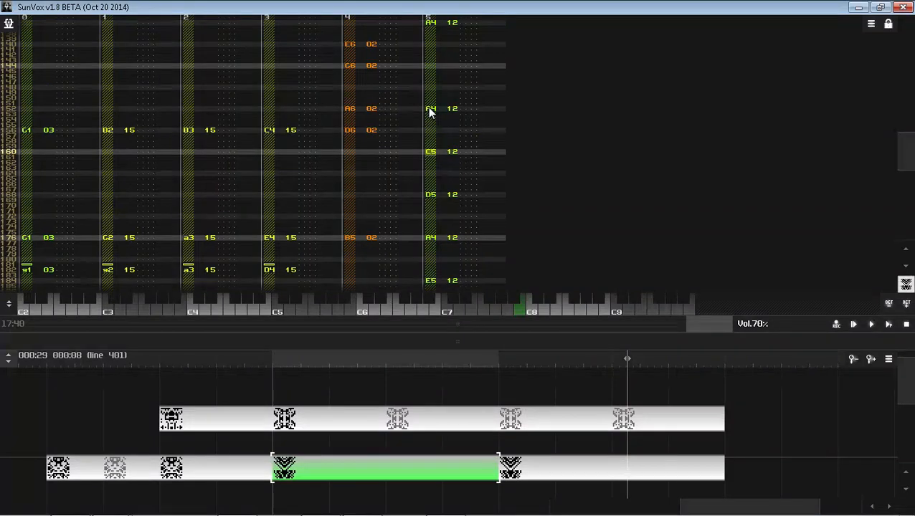
scroll(408, 45, "up", 15)
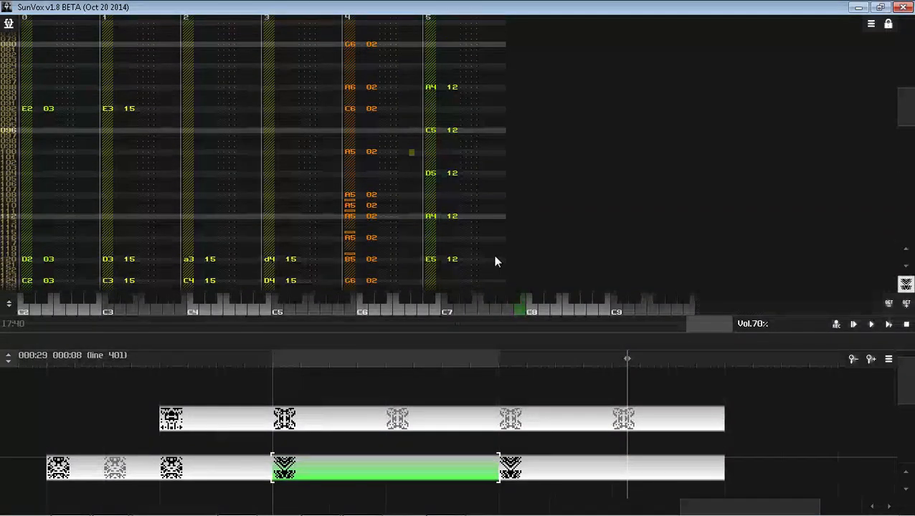
left_click_drag(494, 323, 473, 267)
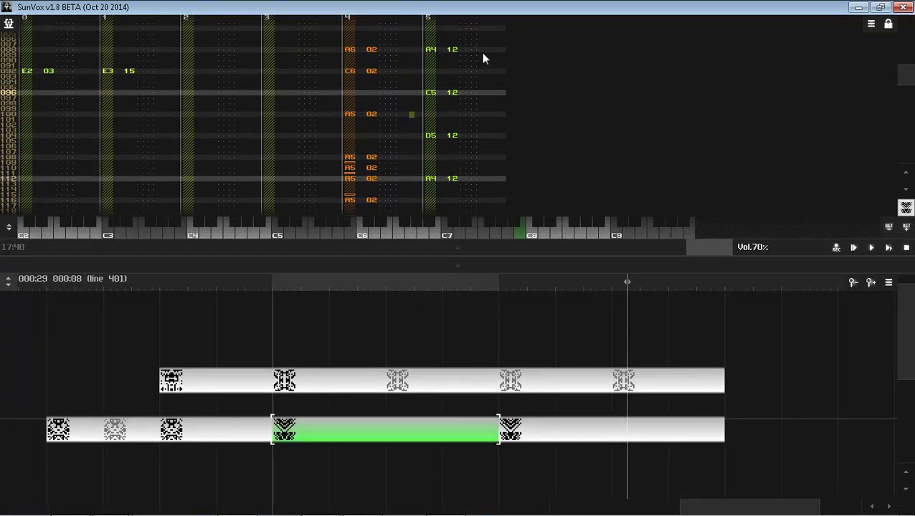
scroll(483, 57, "up", 20)
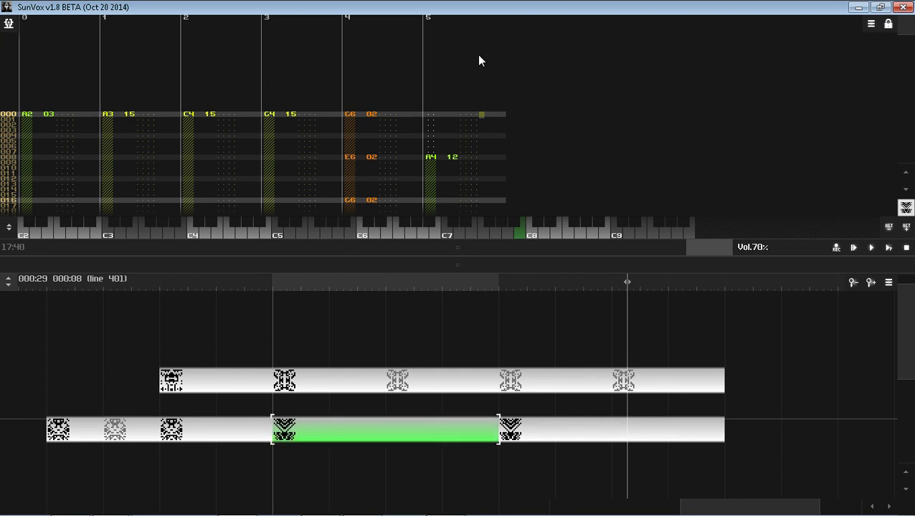
left_click(442, 57)
left_click(427, 69)
Step: Enlarge the timeline blocks, adjust the split between pattern editor and timeline, and play the selected pattern from its start
left_click_drag(624, 248, 625, 316)
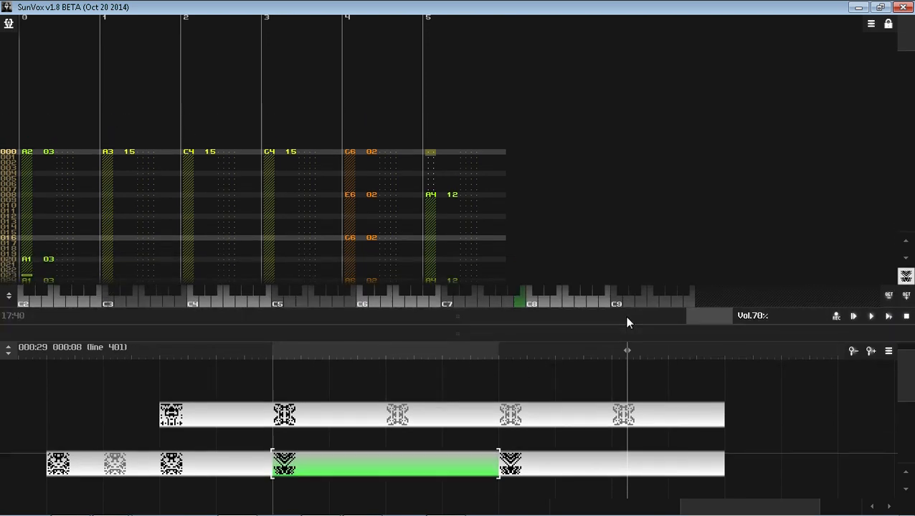
left_click_drag(517, 400, 540, 390)
scroll(593, 383, "up", 2)
scroll(588, 393, "up", 1)
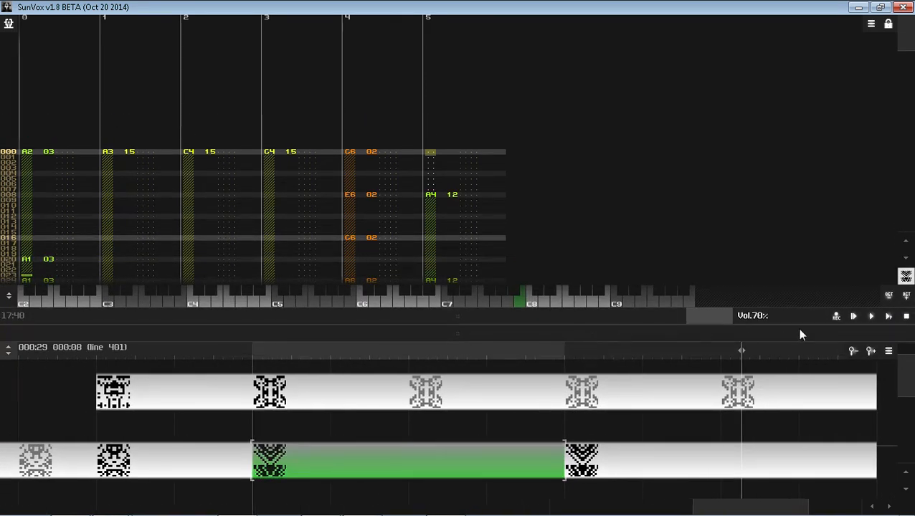
left_click_drag(896, 332, 847, 289)
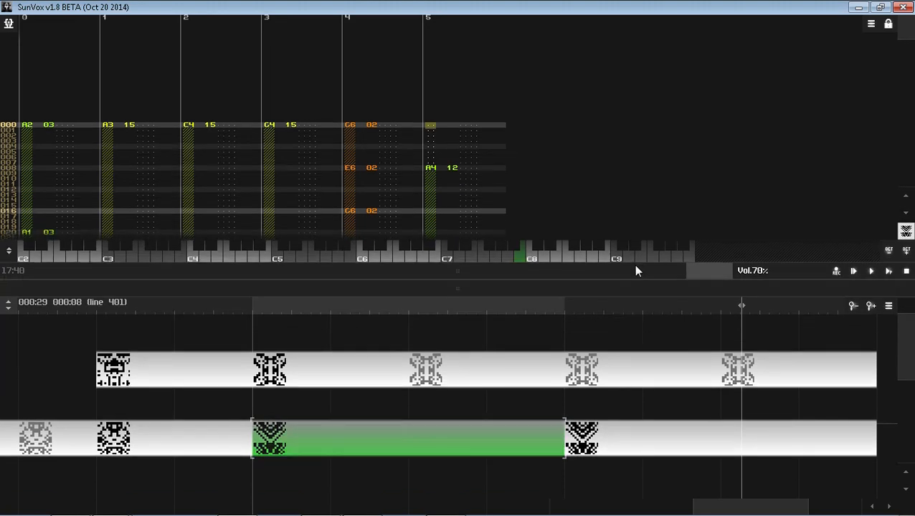
left_click_drag(633, 265, 631, 282)
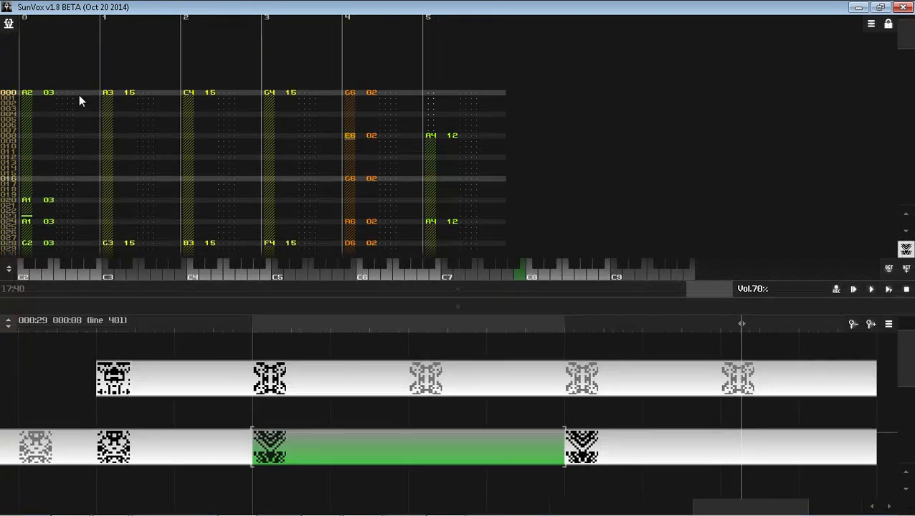
left_click_drag(429, 287, 430, 358)
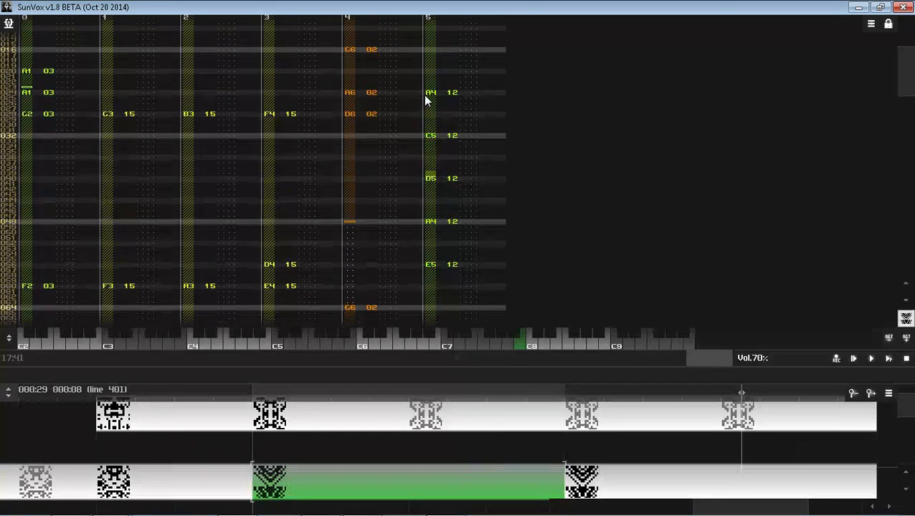
left_click(905, 360)
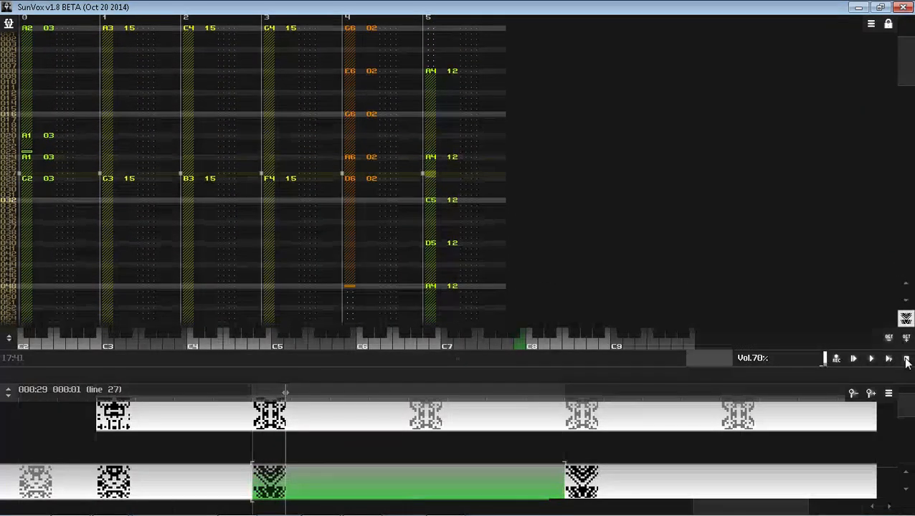
Step: Stop playback and delete the three cloned drum patterns following the original in the upper timeline row
left_click(343, 415)
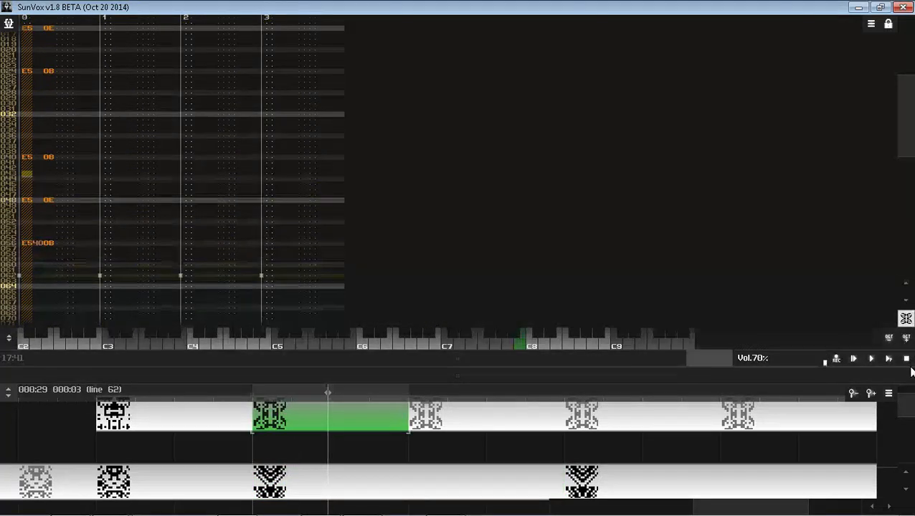
left_click_drag(653, 379, 653, 269)
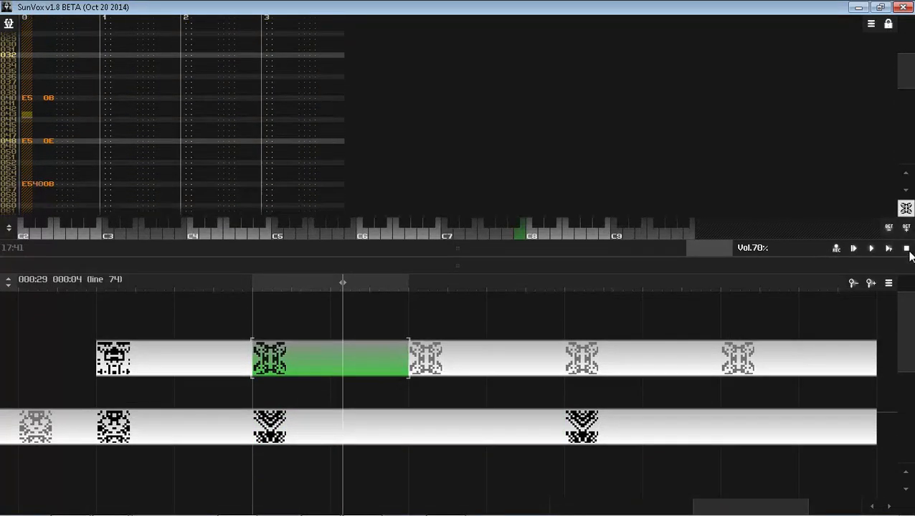
left_click_drag(400, 392, 468, 385)
left_click(590, 366)
key("Delete")
key("Return")
left_click(670, 357)
key("Delete")
key("Return")
left_click(803, 356)
key("Delete")
key("Return")
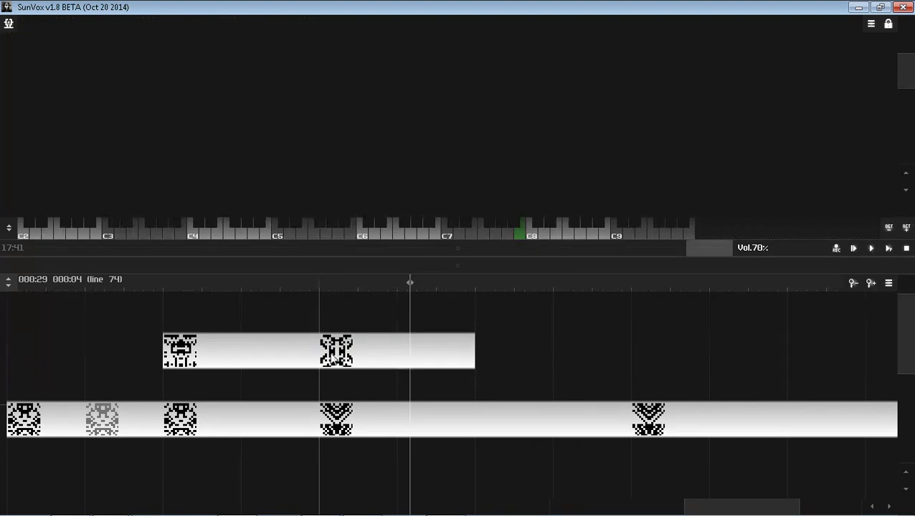
Step: Place a copy of the remaining drum pattern in an empty row above, and reopen the original in an enlarged pattern editor
left_click(357, 349)
left_click_drag(355, 348, 156, 312)
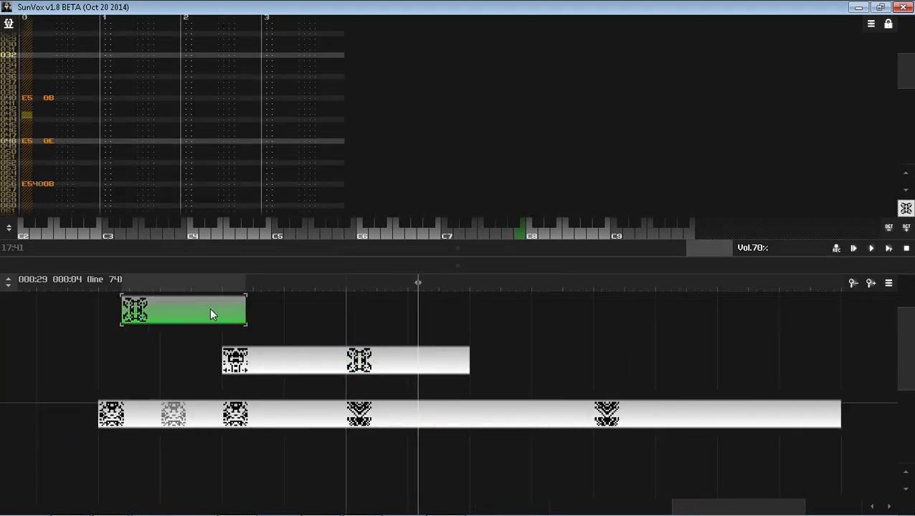
left_click(426, 373)
left_click_drag(442, 245, 445, 425)
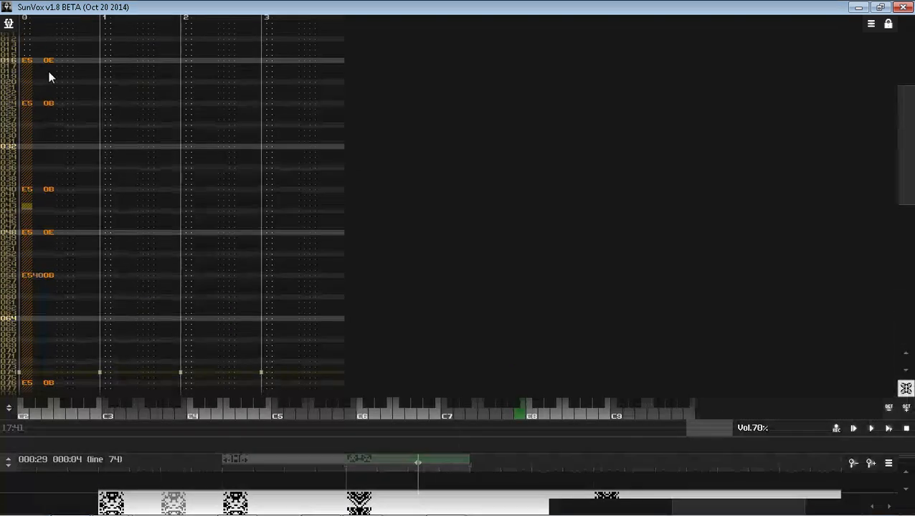
Step: Copy existing track 0 notes to the drum pattern's start: E5 0E on lines 0 and 4, E5 0B on line 8
left_click(49, 42)
left_click(49, 42)
left_click(50, 293)
key("ctrl+c")
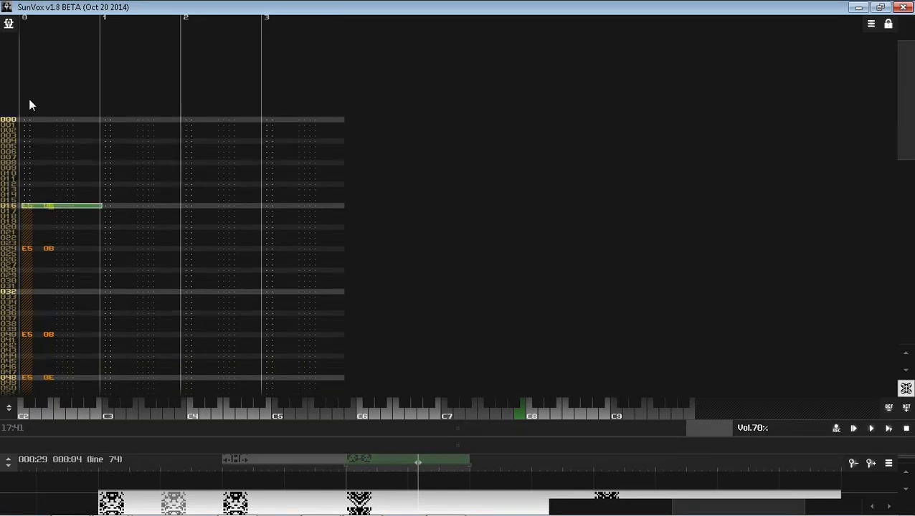
left_click(30, 119)
key("ctrl+v")
left_click(46, 335)
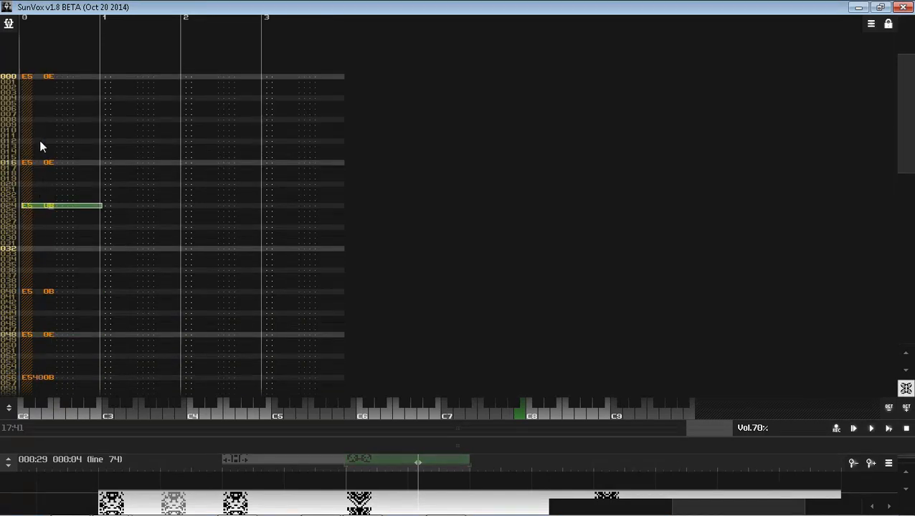
scroll(37, 133, "up", 6)
left_click(42, 233)
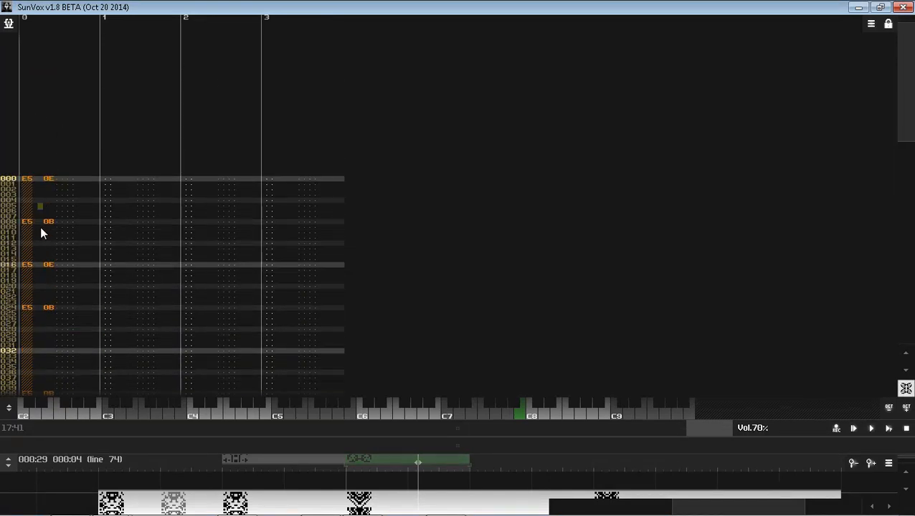
left_click(35, 199)
key("ctrl+v")
Step: Repeat track 0's lines 0 to 15 down the drum pattern and start playback
left_click_drag(32, 183, 44, 265)
key("ctrl+l")
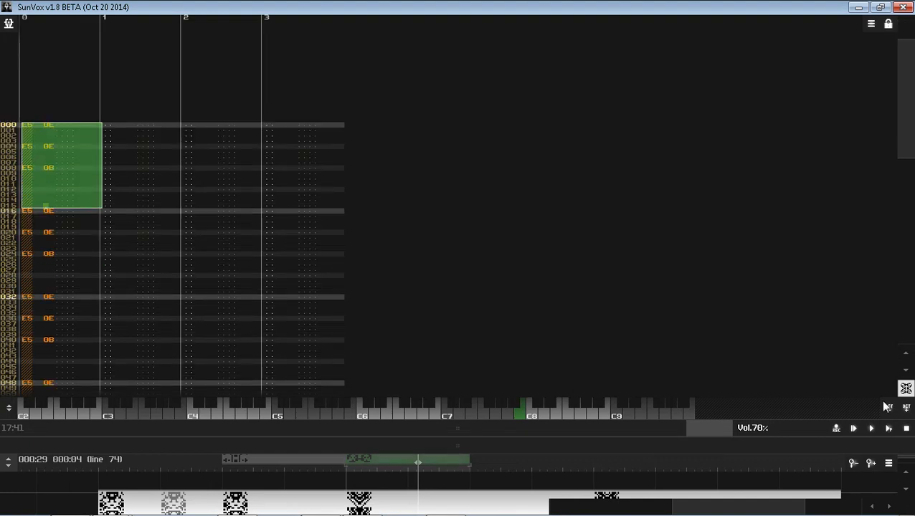
left_click(892, 430)
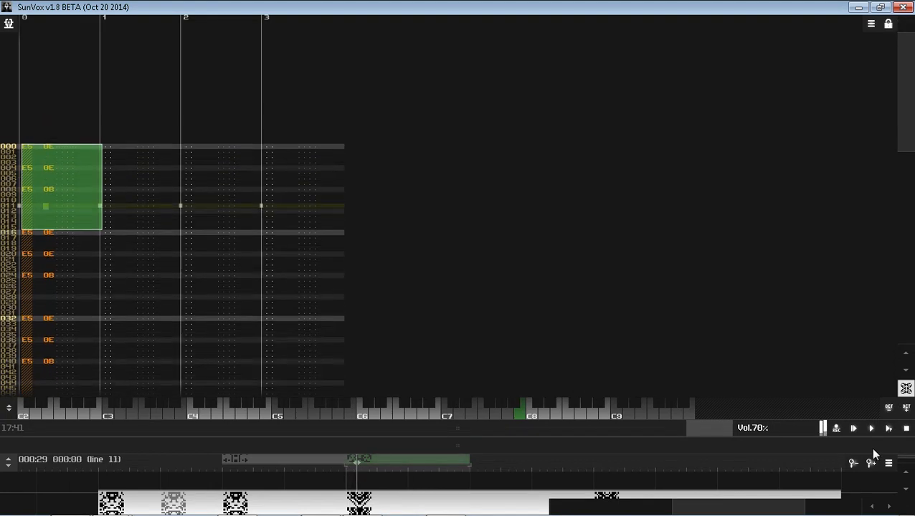
Step: Turn on editing, move track 0's E5 0B note from line 8 to line 0, and put E5 0B on line 4
key("space")
left_click(47, 167)
left_click(47, 165)
key("ctrl+x")
left_click(41, 164)
key("ctrl+v")
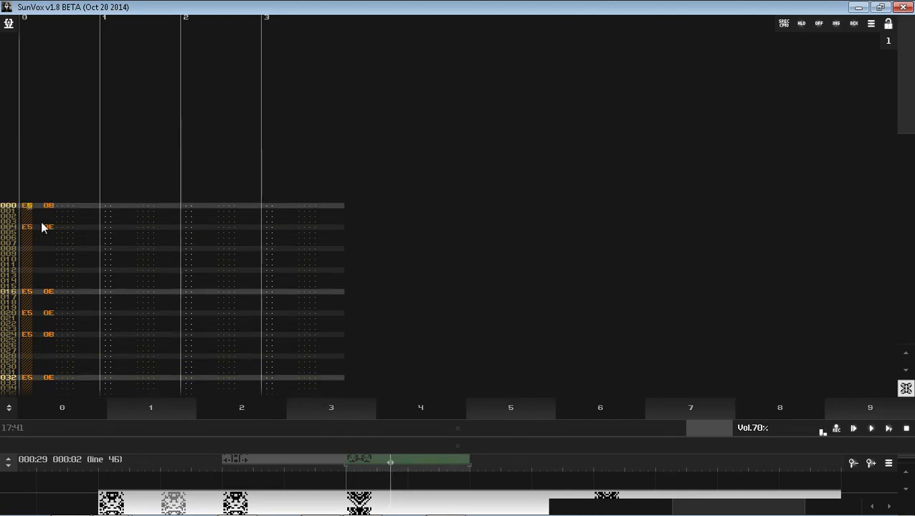
left_click(42, 227)
Step: Copy the E5 0E note from line 16 to line 8 and repeat track 0's lines 0 to 15 down the pattern
left_click(41, 271)
key("ctrl+c")
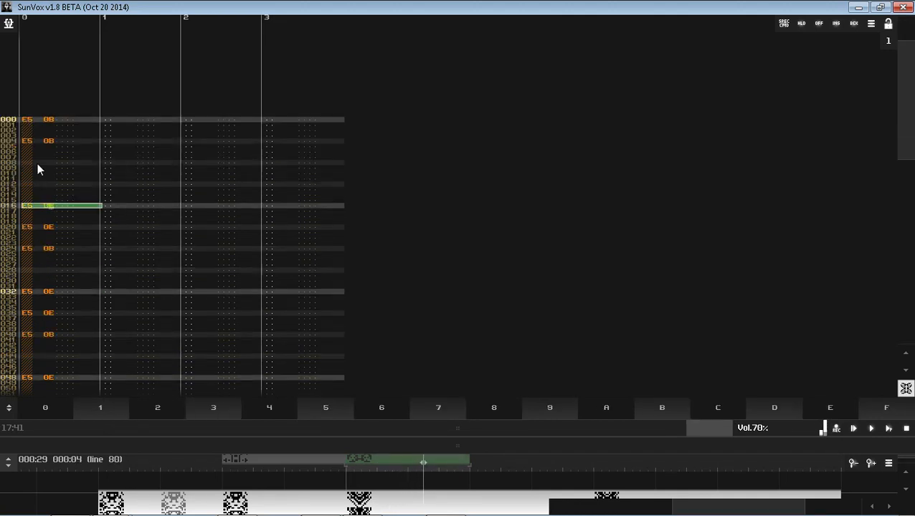
left_click(37, 163)
key("ctrl+v")
left_click_drag(38, 162, 54, 243)
key("ctrl+b")
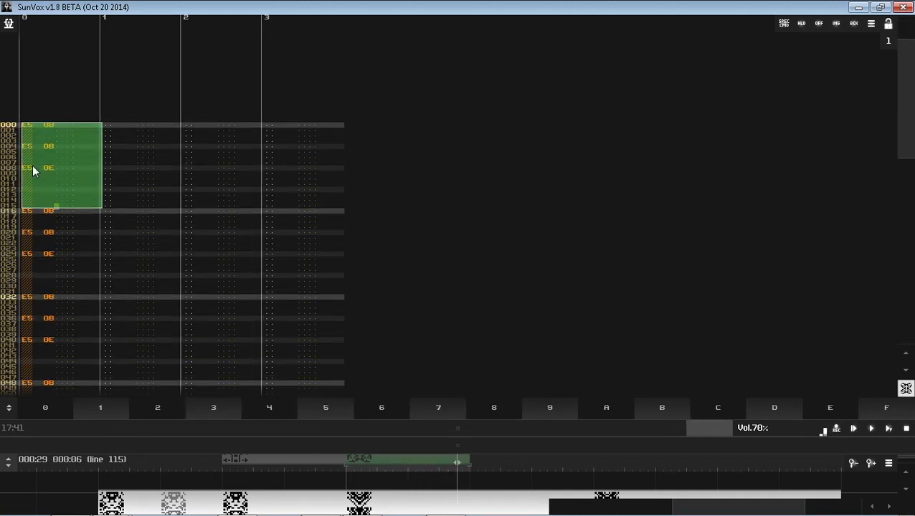
Step: Try moving the track 0 notes on lines 4 and 8 up to line 2, and undo the move
left_click_drag(29, 148, 36, 170)
key("ctrl+x")
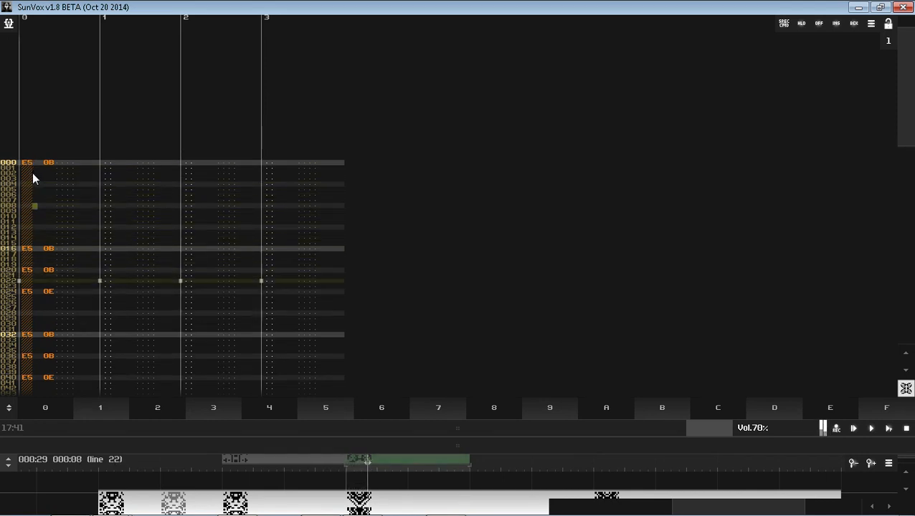
left_click(32, 173)
key("ctrl+v")
left_click(33, 203)
key("ctrl+z")
key("ctrl+z")
Step: Cut the E5 0B note from track 0's line 4 and restart the drum pattern's playback
left_click(48, 186)
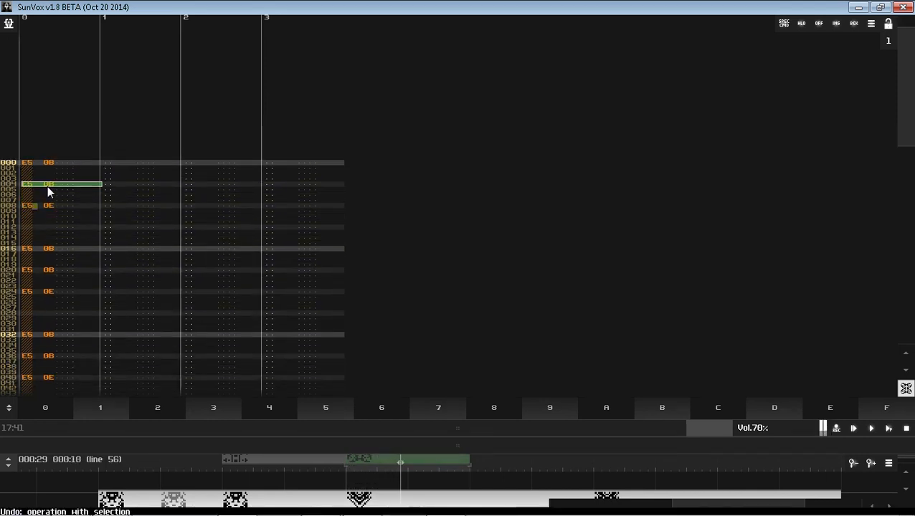
key("ctrl+x")
left_click(38, 238)
left_click(35, 247)
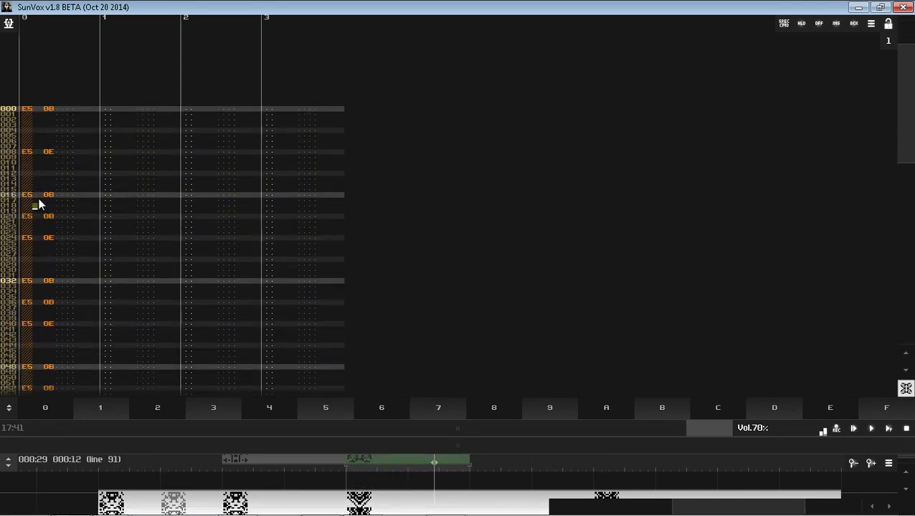
left_click(887, 428)
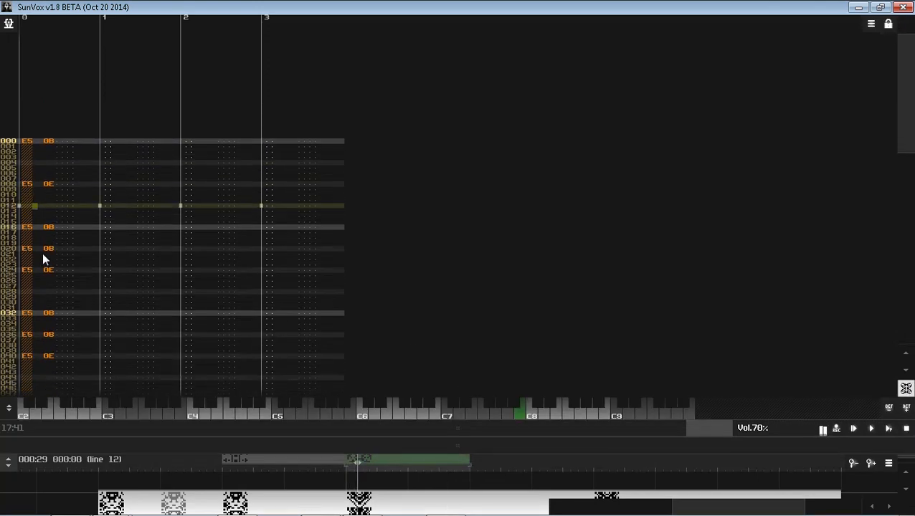
Step: Copy track 0's E5 0E note from line 8 to line 14 with velocity 40, and repeat lines 0 to 31 down the pattern
left_click(36, 214)
left_click(38, 169)
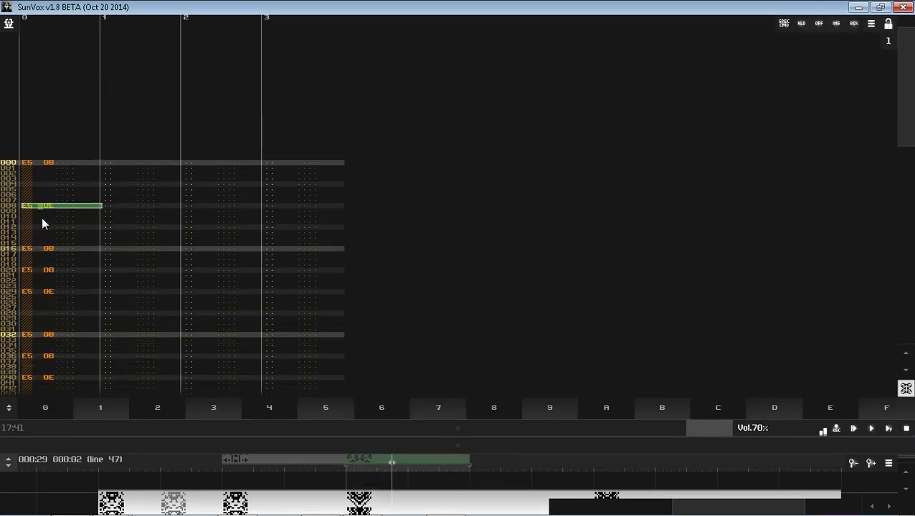
left_click(37, 238)
key("ctrl+v")
key("Left")
type("40")
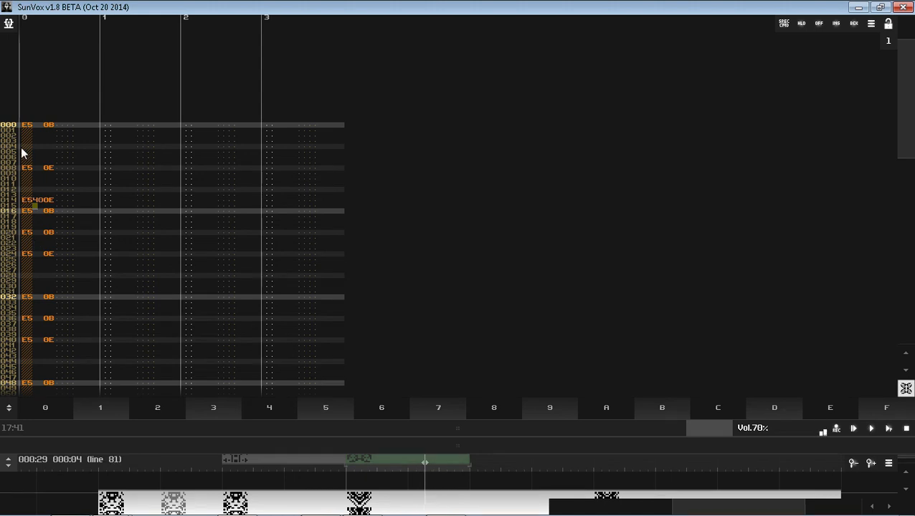
left_click_drag(26, 169, 41, 338)
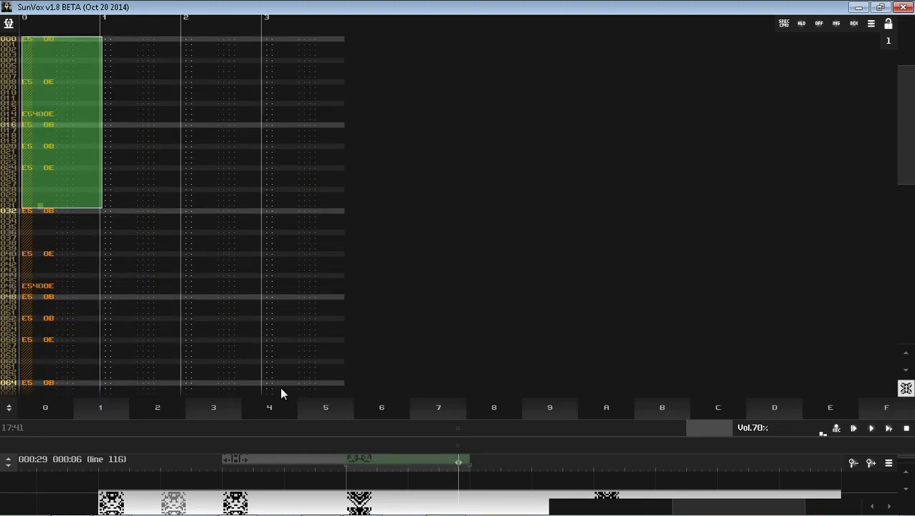
left_click_drag(515, 450, 519, 342)
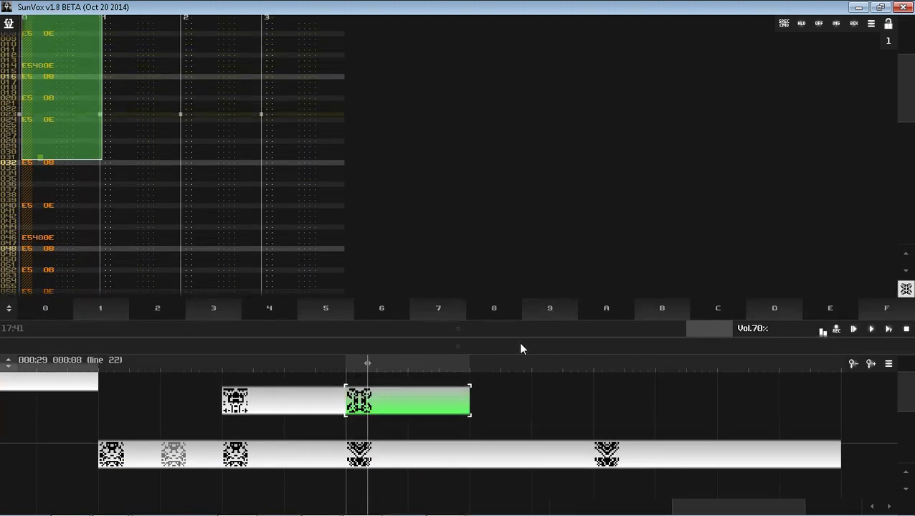
Step: Copy track 0's E5 0B note to line 6 with velocity 40, and repeat lines 0 to 31 down the pattern
left_click(19, 110)
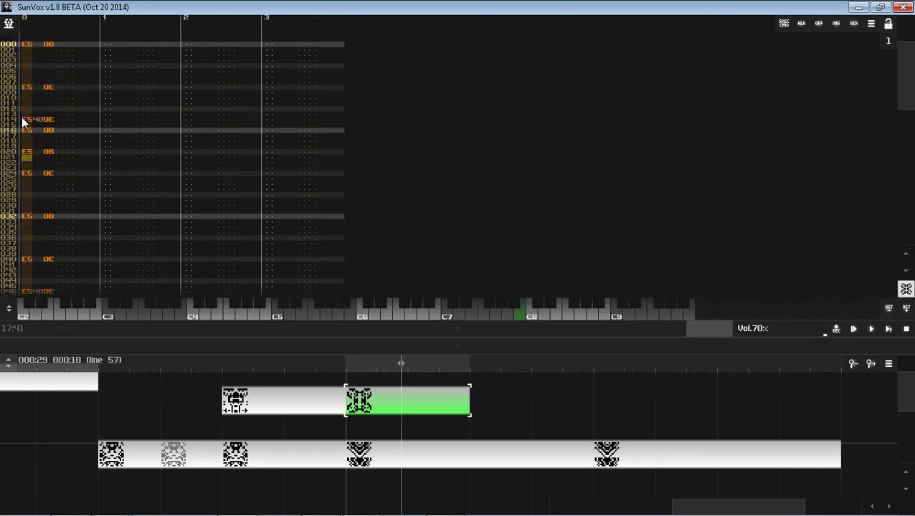
left_click_drag(30, 40, 33, 155)
left_click(30, 191)
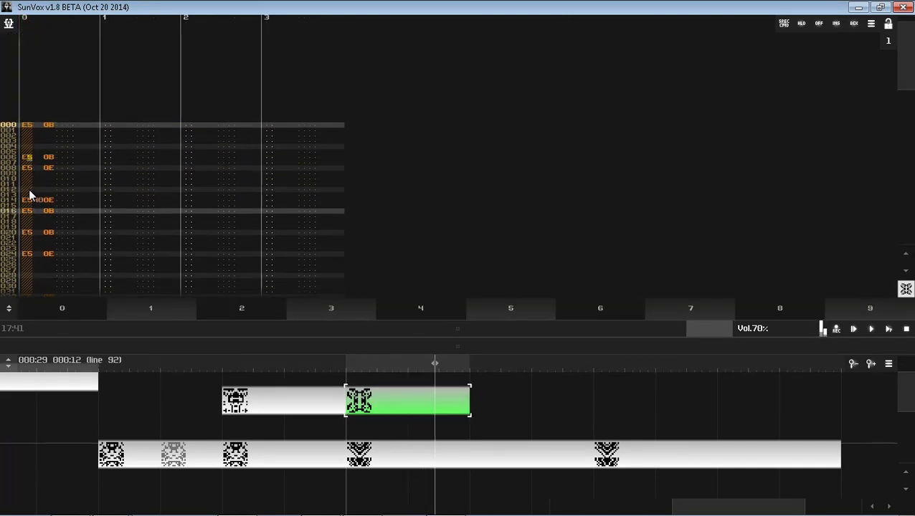
key("Right")
type("4")
left_click_drag(26, 116, 38, 287)
key("ctrl+c")
key("ctrl+v")
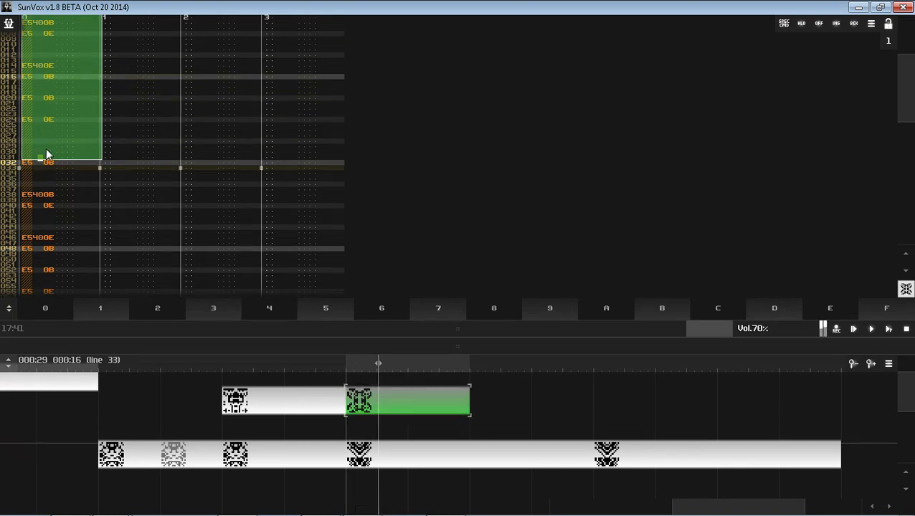
Step: Copy track 0's E5 0E note from line 24 to line 30 with velocity 40, and select lines 0 to 31 for repeating
left_click(38, 119)
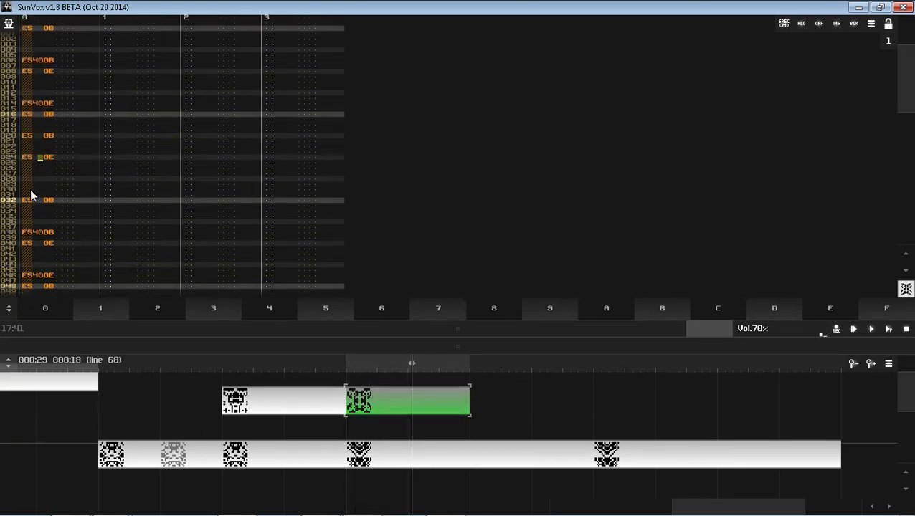
left_click(31, 191)
key("ctrl+v")
left_click(35, 152)
type("4")
key("ctrl+z")
type("4")
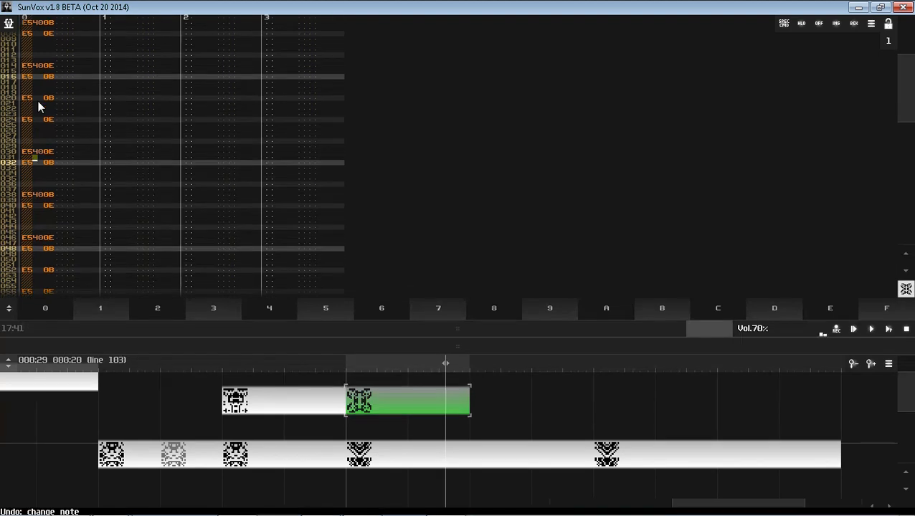
left_click_drag(30, 84, 45, 237)
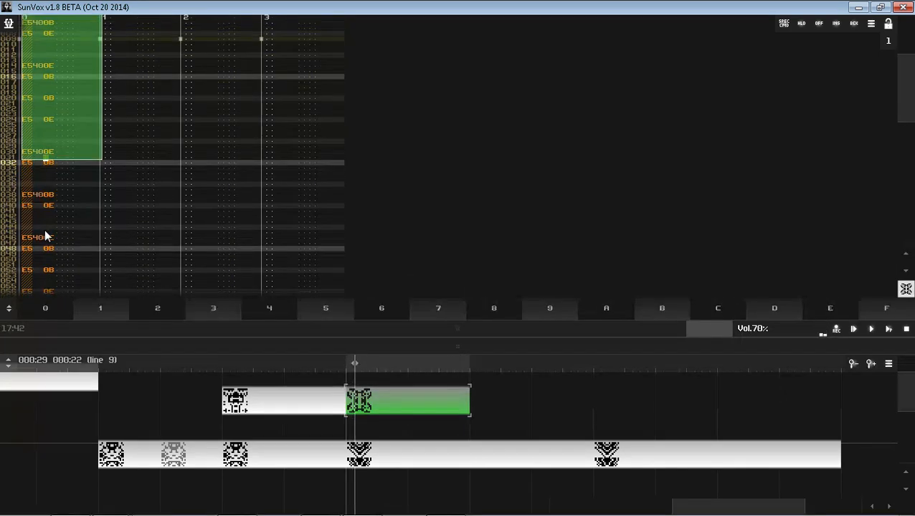
left_click(44, 153)
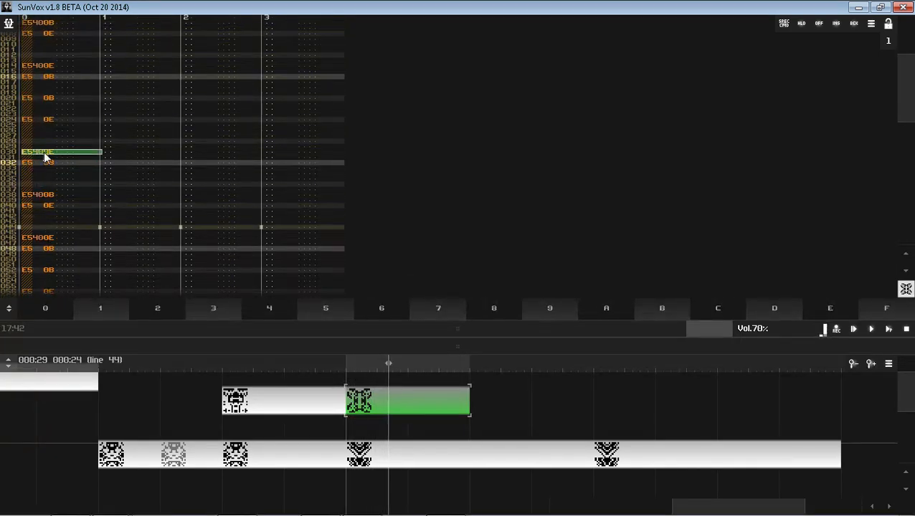
Step: Try moving track 0's line 30 note to line 26 and back to line 30, and undo the last paste
scroll(36, 144, "up", 4)
left_click_drag(31, 78, 48, 245)
left_click(42, 132)
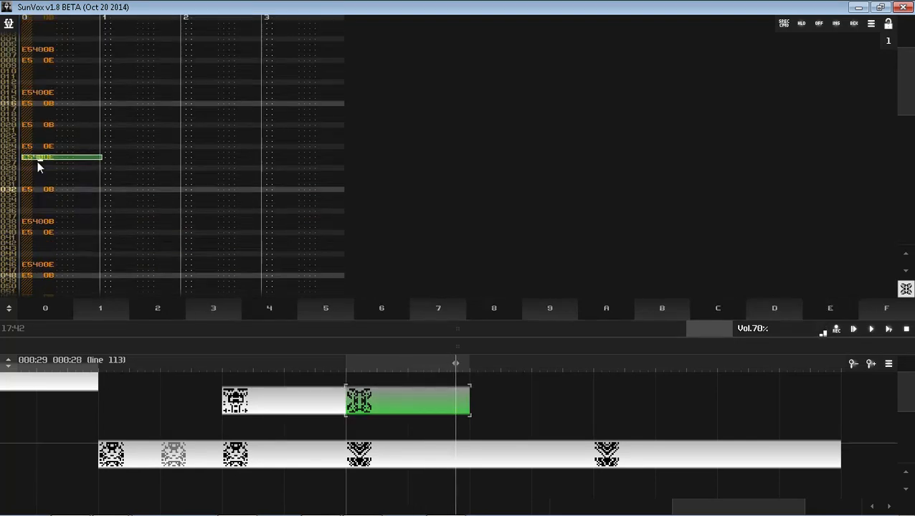
left_click_drag(39, 89, 45, 142)
key("Delete")
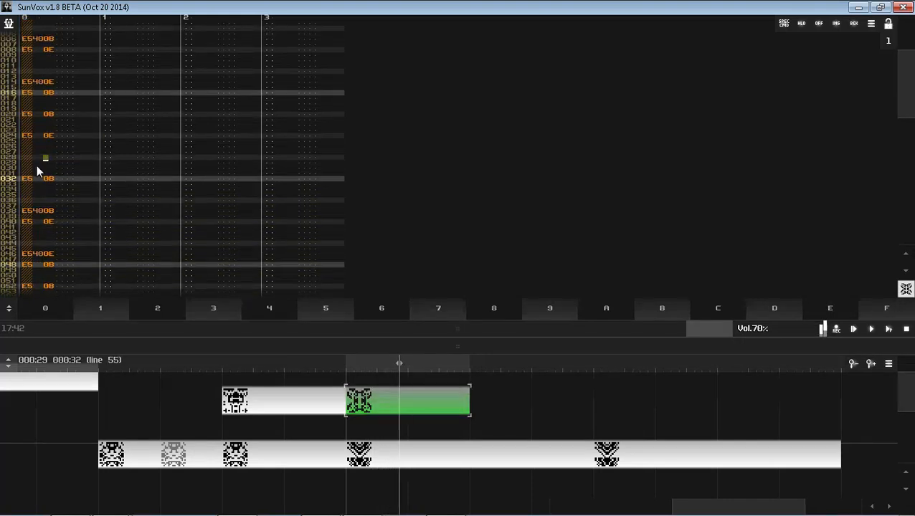
left_click(33, 168)
key("ctrl+v")
left_click(27, 69)
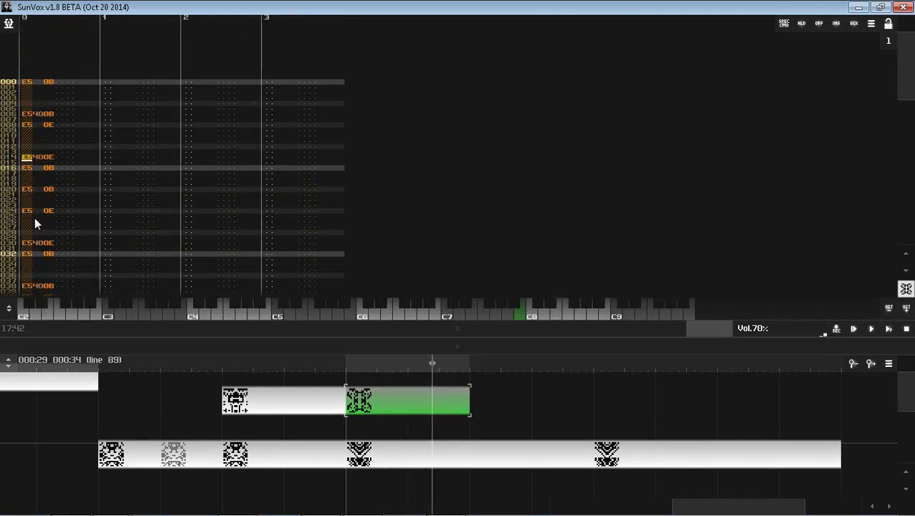
key("ctrl+z")
Step: Delete the E5 0B note on track 0's line 6, repeat lines 0 to 31 down the pattern, and turn off editing
left_click(35, 22)
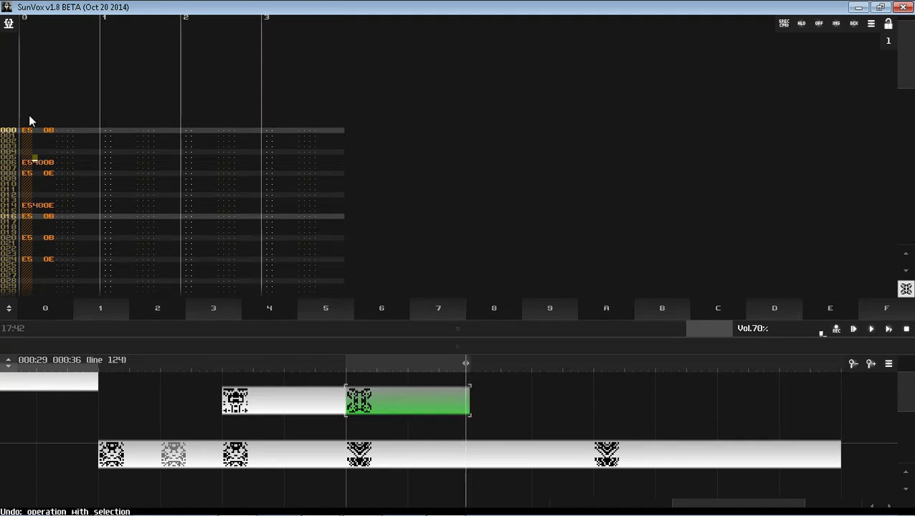
left_click_drag(42, 173, 45, 175)
left_click(41, 147)
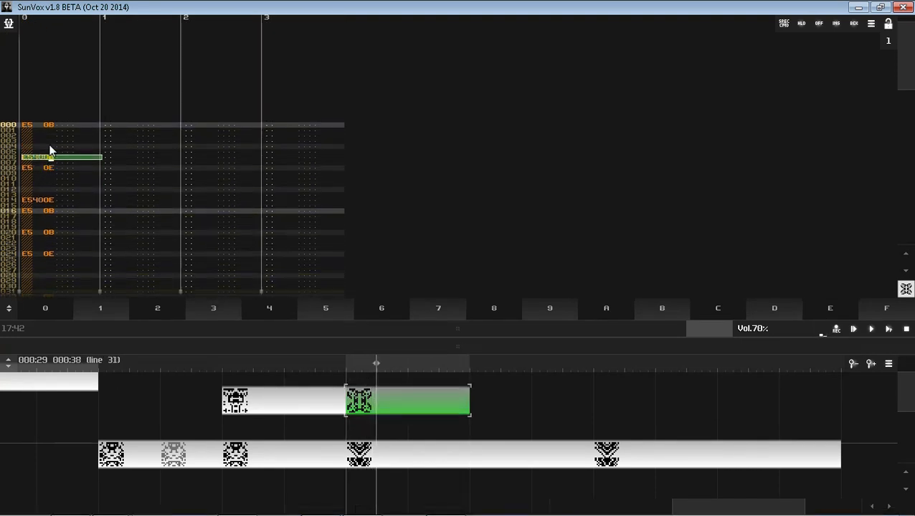
left_click_drag(41, 114, 51, 268)
key("space")
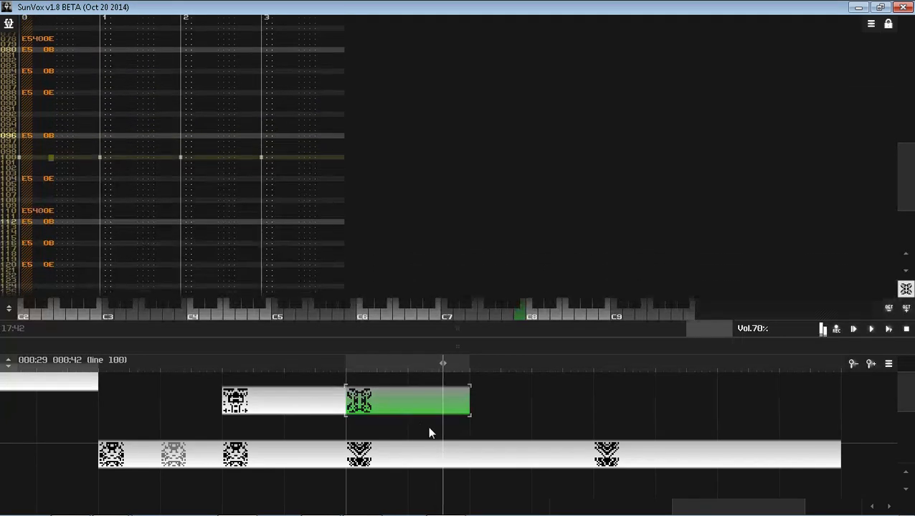
Step: Clone the drum pattern three times along the timeline so it spans both long melodic patterns
left_click(426, 451)
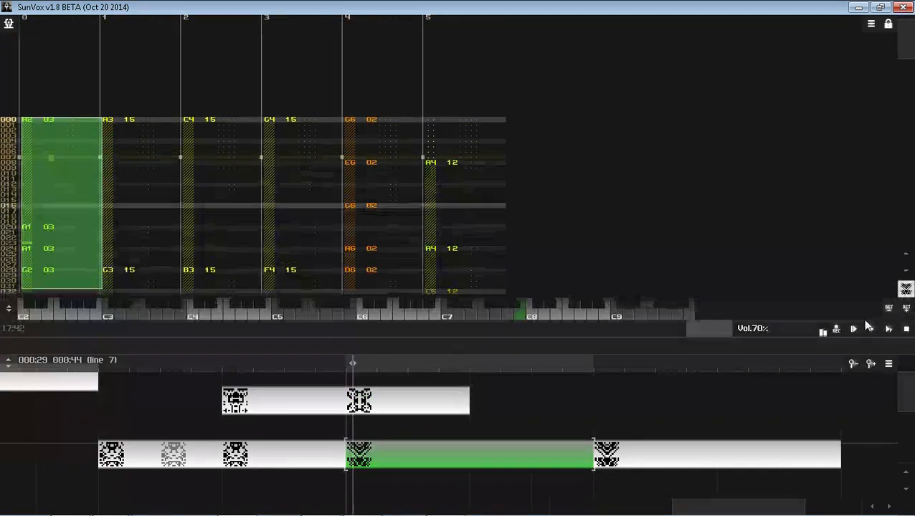
left_click(456, 400)
key("ctrl+d")
key("ctrl+d")
key("ctrl+d")
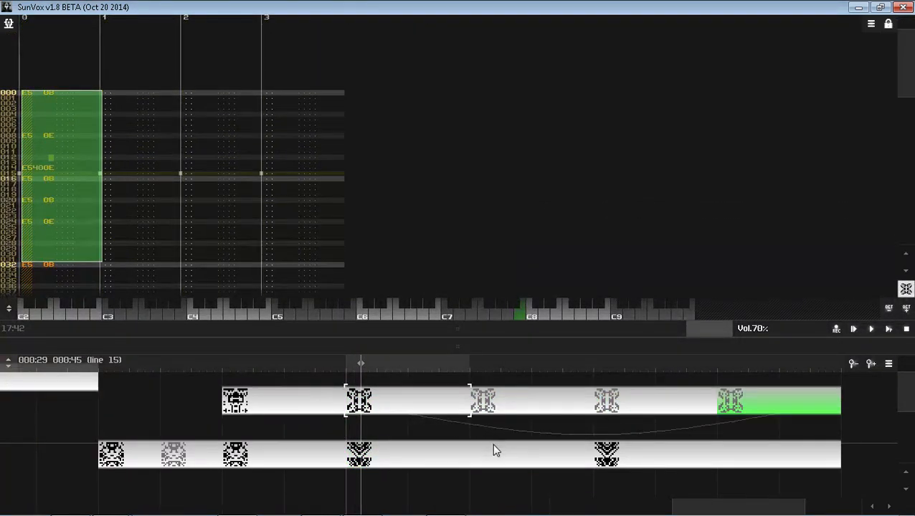
Step: Select the first long melodic pattern and save the song over BuyToday.sunvox
left_click(495, 451)
key("ctrl+s")
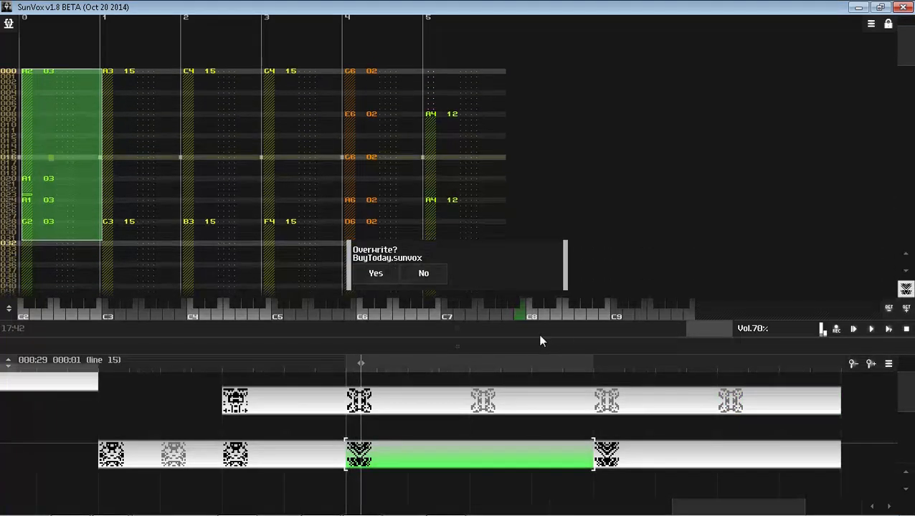
left_click(378, 273)
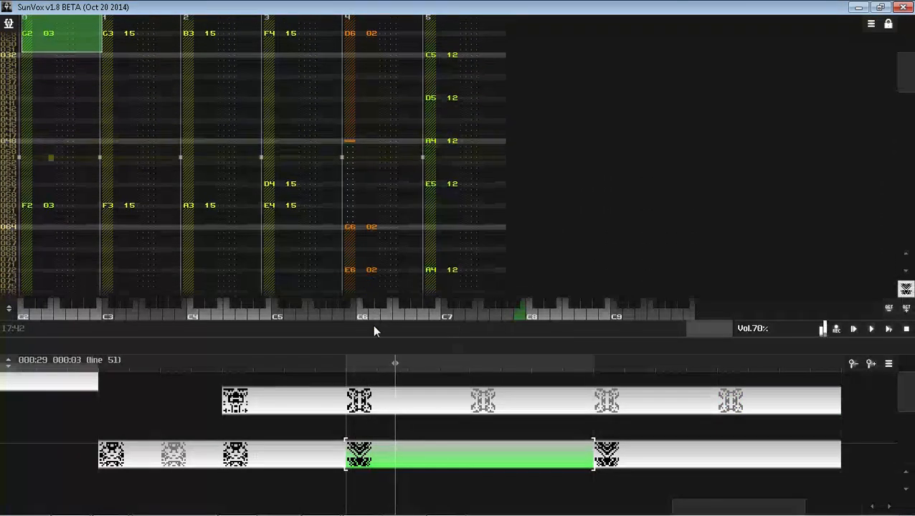
Step: Add a Sampler module beside the drum samplers and connect it to the Distortion module
left_click_drag(382, 330, 430, 175)
left_click_drag(823, 402, 690, 270)
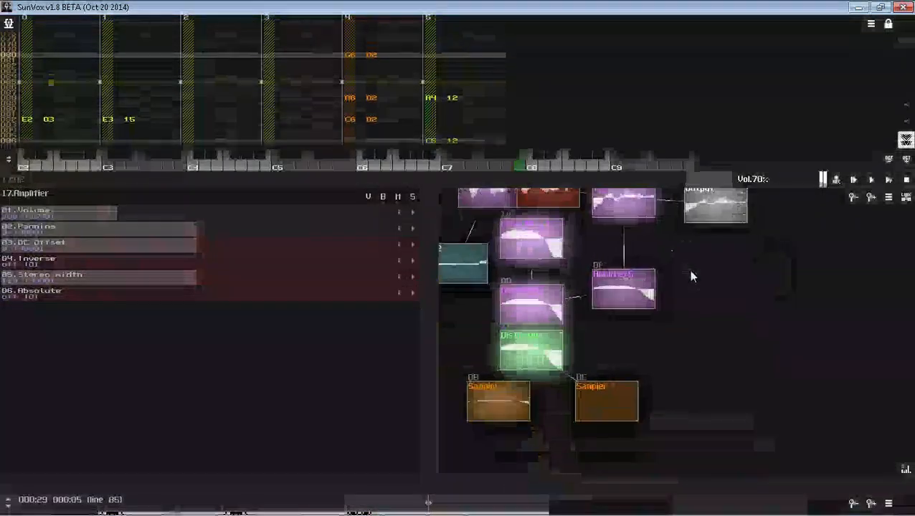
double_click(630, 368)
left_click(464, 182)
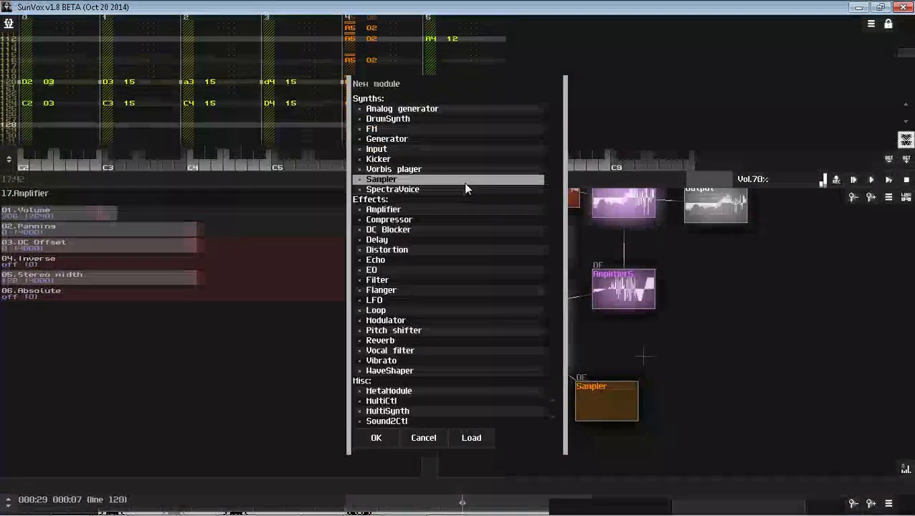
left_click(463, 183)
left_click_drag(650, 364, 641, 359)
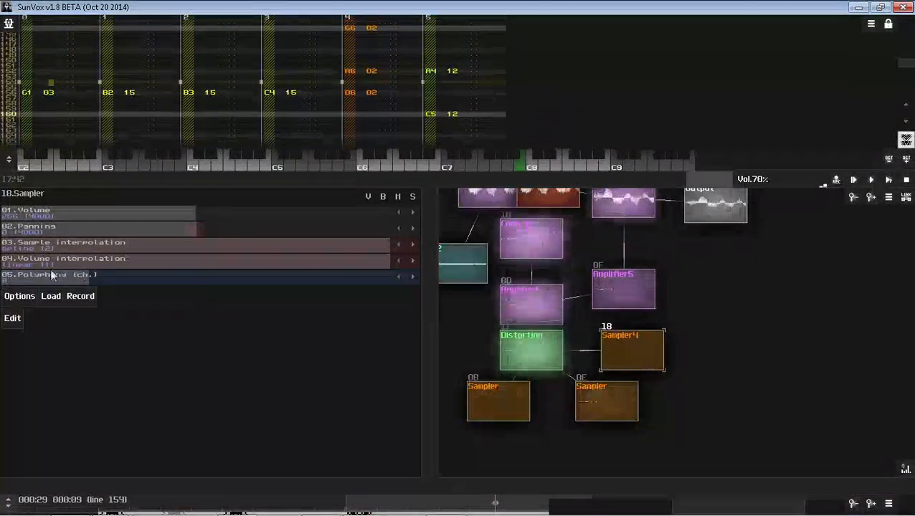
Step: Start loading a sample into the new Sampler and browse to the kiarchive CATEGORY/PERCUSS/HIGHHAT folder
left_click(52, 296)
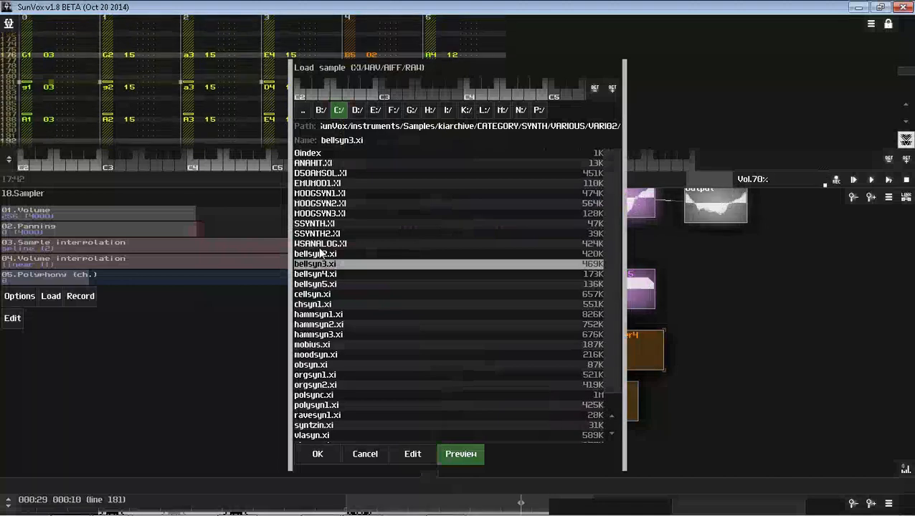
left_click(301, 110)
left_click(302, 109)
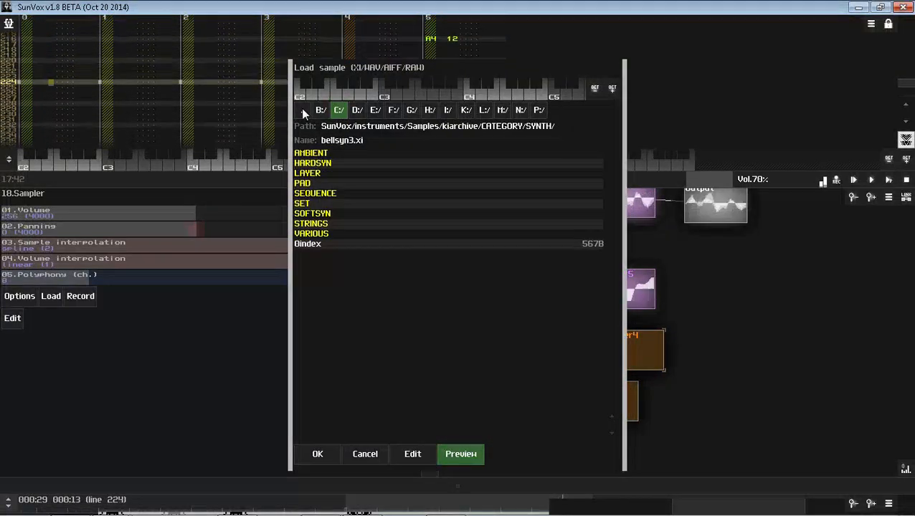
left_click(301, 110)
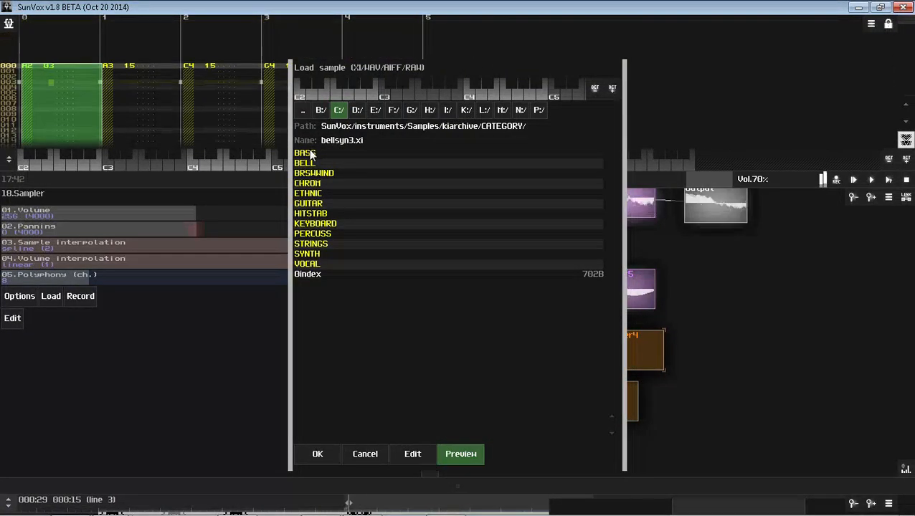
left_click(316, 234)
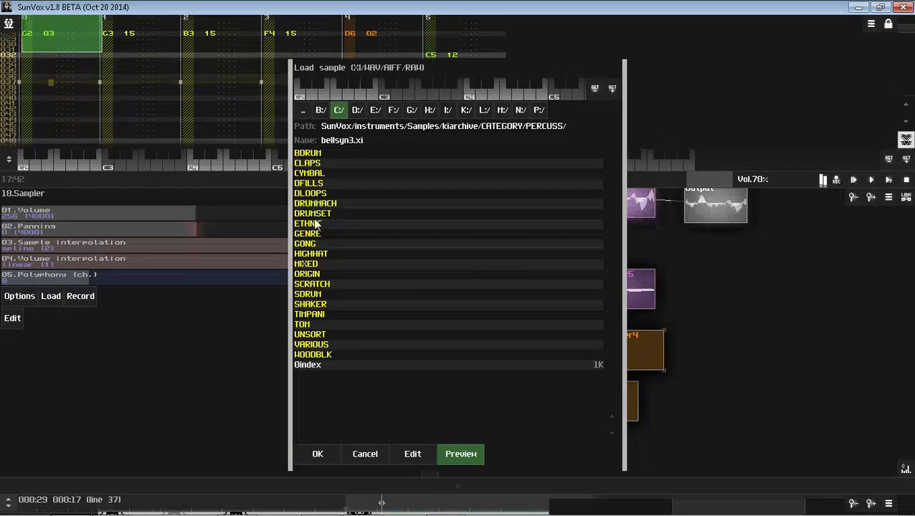
left_click(313, 254)
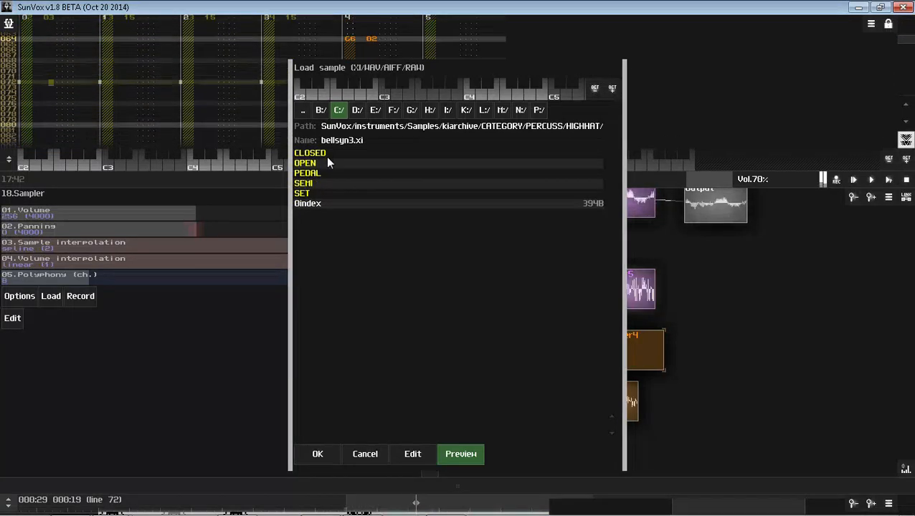
Step: Browse the CLOSED and SEMI/SEMI001 hi-hat folders and audition several of the hhsc samples
left_click(315, 153)
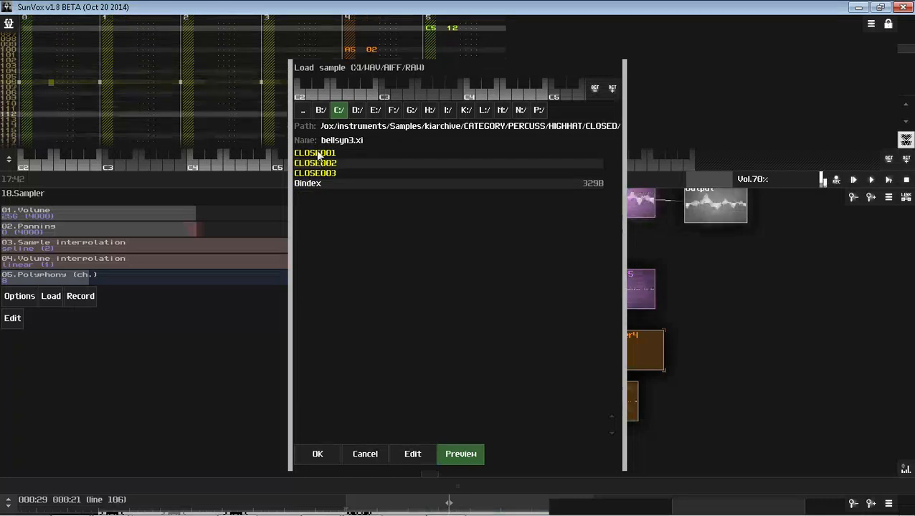
left_click(303, 110)
left_click(313, 184)
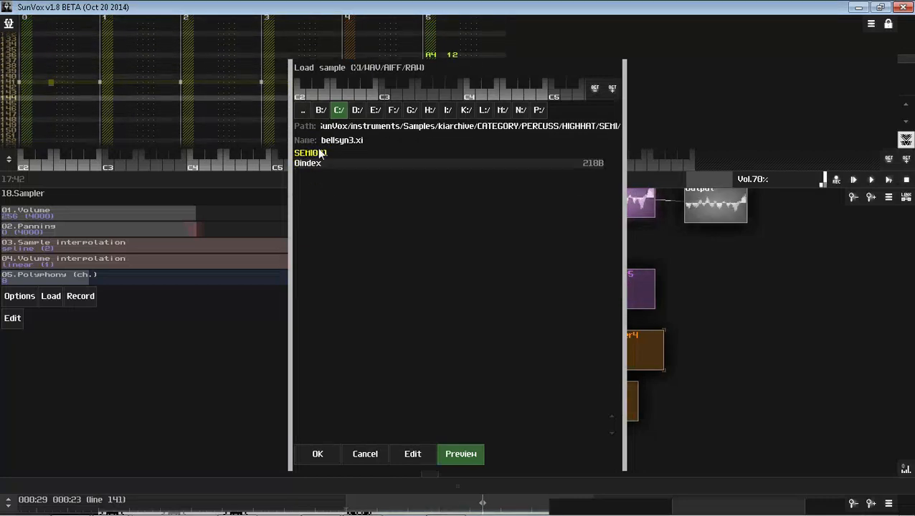
left_click(320, 154)
left_click(316, 173)
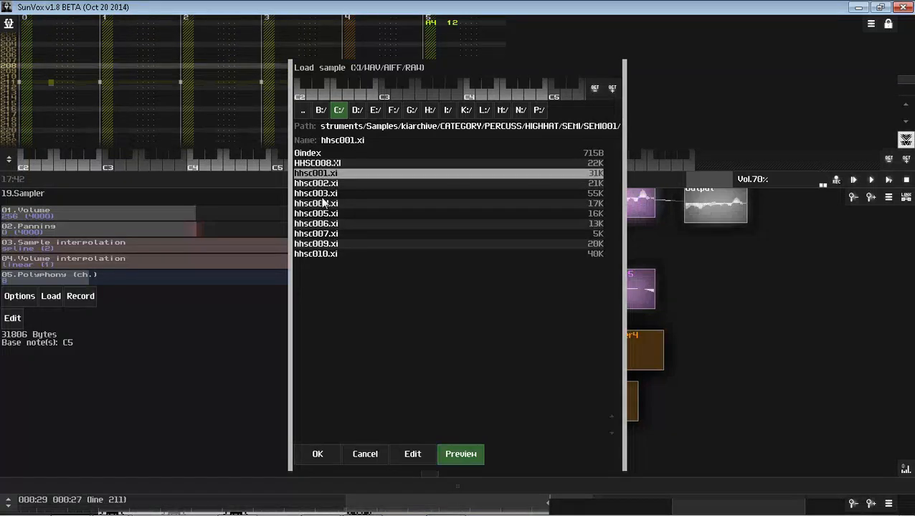
left_click(340, 243)
left_click(322, 234)
left_click(322, 223)
left_click(302, 110)
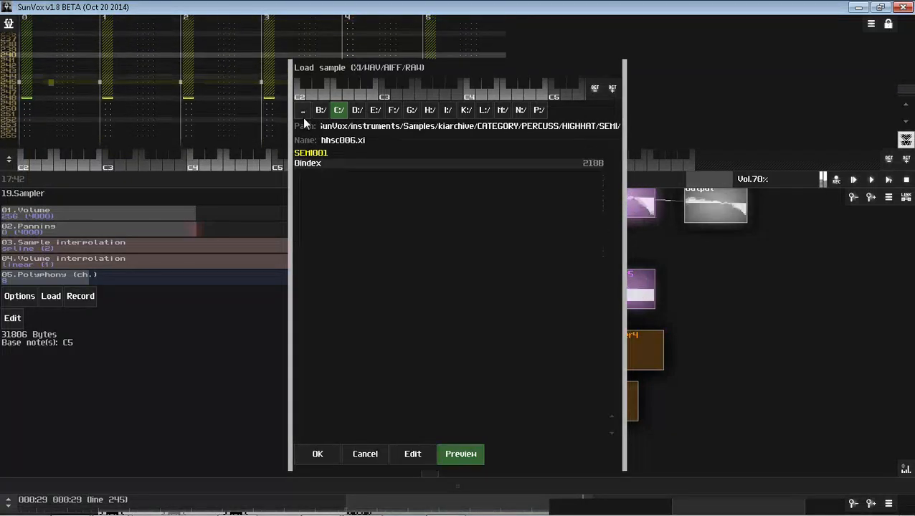
Step: Load hhop001.xi from the HIGHHAT/OPEN/OPEN001 folder into the new Sampler and set its volume to 121
left_click(303, 110)
left_click(308, 162)
left_click(315, 153)
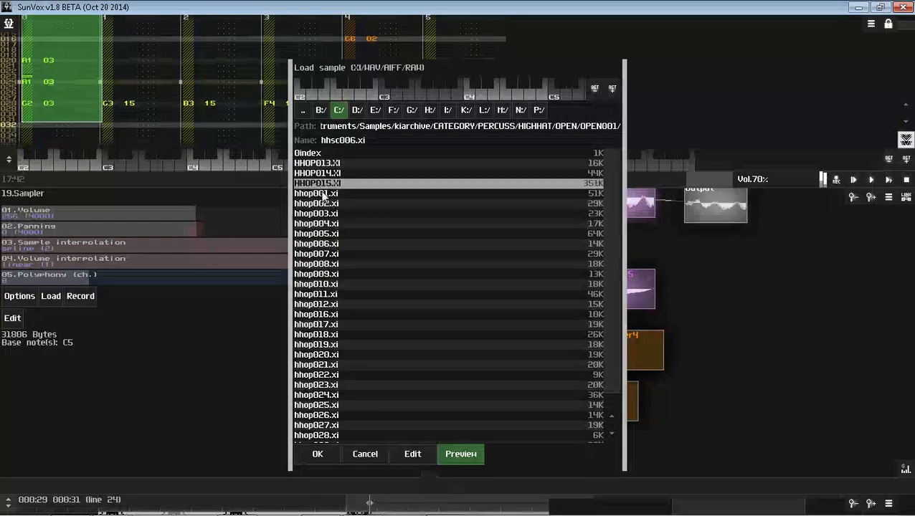
left_click(323, 194)
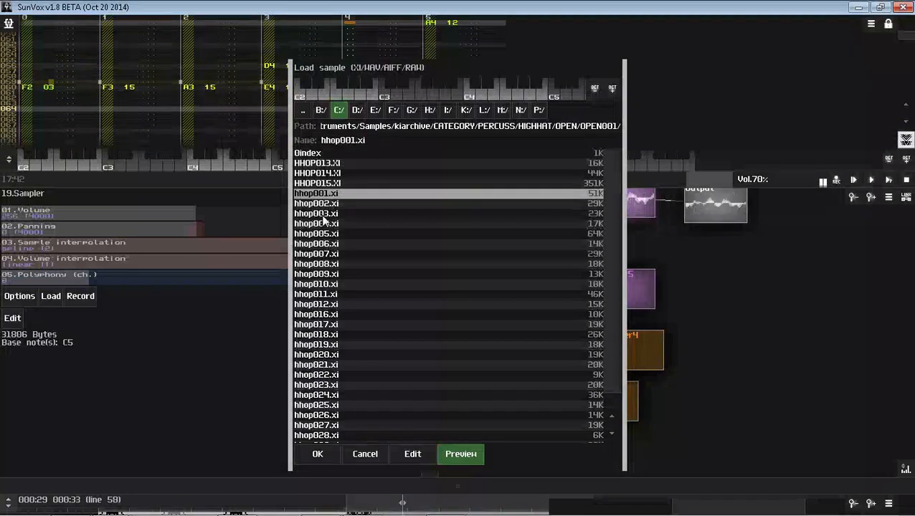
double_click(322, 215)
left_click_drag(232, 214, 130, 228)
Step: In the first drum pattern, enter an E6 hi-hat note at line 4 of track 1 and repeat it every eight lines
left_click_drag(514, 484, 495, 297)
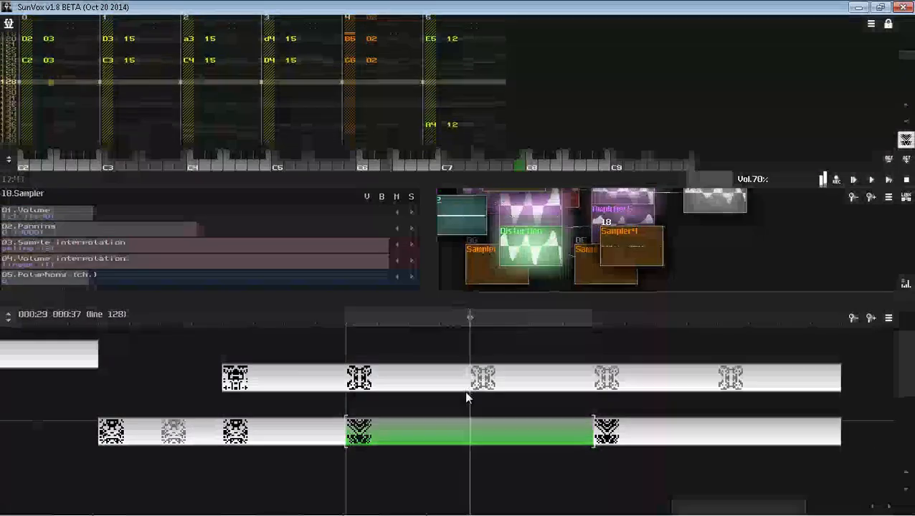
left_click(461, 379)
left_click_drag(453, 184, 471, 395)
key("space")
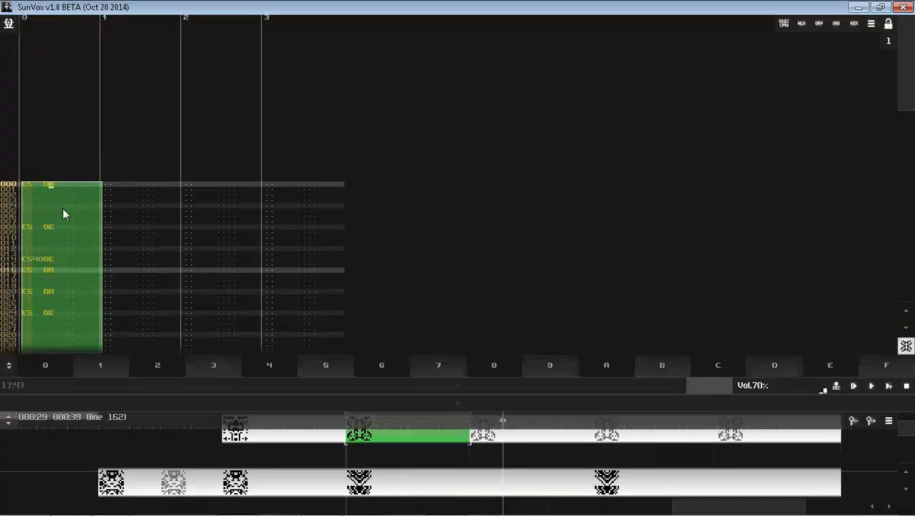
left_click(115, 205)
key("e")
left_click_drag(118, 156, 117, 196)
key("ctrl+b")
Step: Try a lower power on the Distortion module, ending with the power at 128
left_click_drag(438, 386, 462, 147)
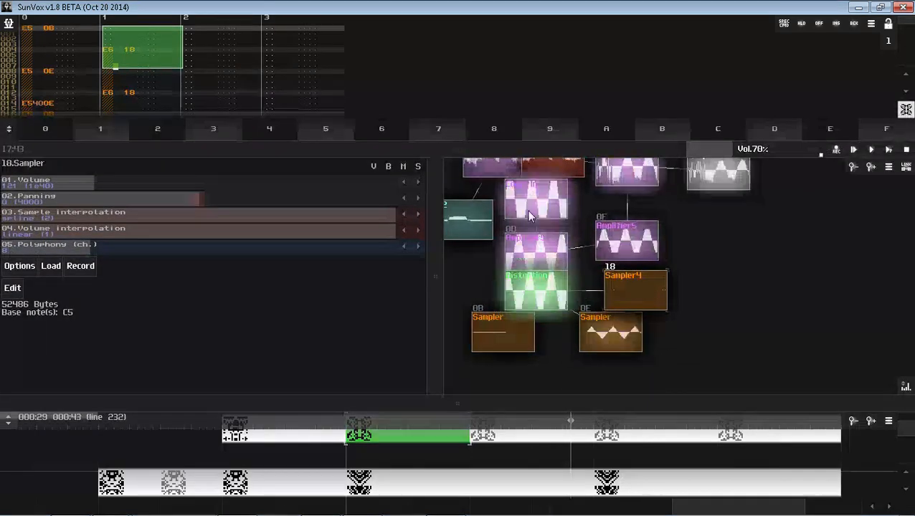
left_click(532, 289)
left_click_drag(166, 216, 37, 218)
left_click_drag(137, 218, 188, 218)
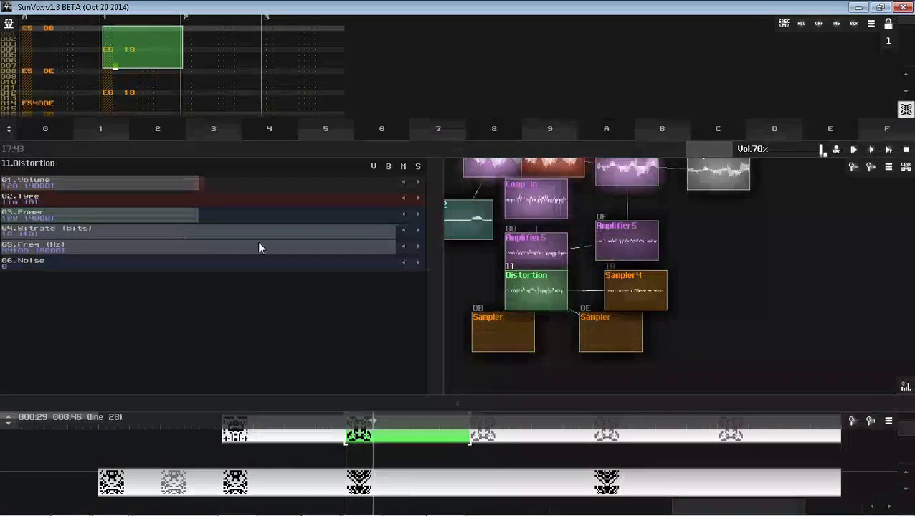
Step: Set the volume of Amplifier5 (module 0F) to 262 and save the song over BuyToday.sunvox
left_click(619, 241)
left_click_drag(114, 185, 124, 187)
key("ctrl+s")
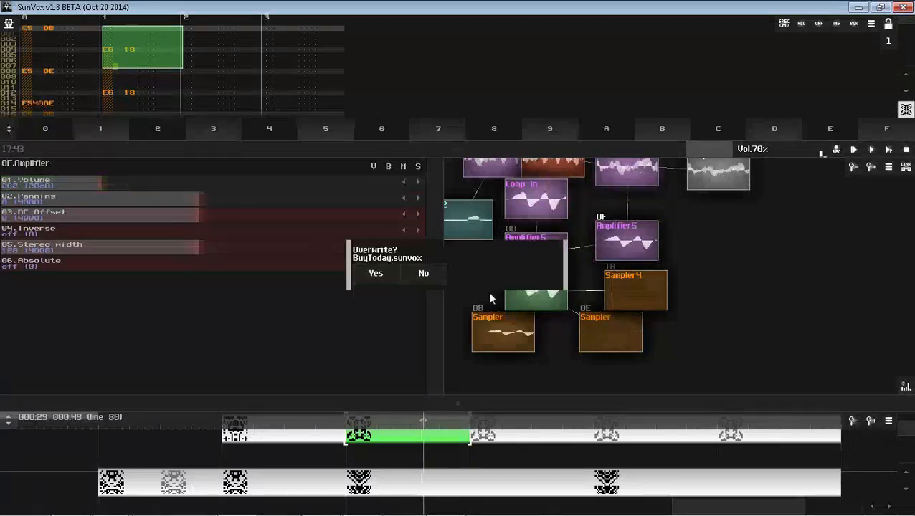
left_click(376, 275)
Step: Add a second E6 hi-hat note with velocity 40 at line 6 of track 1 and repeat the eight-line block through the drum pattern
left_click_drag(714, 197, 776, 287)
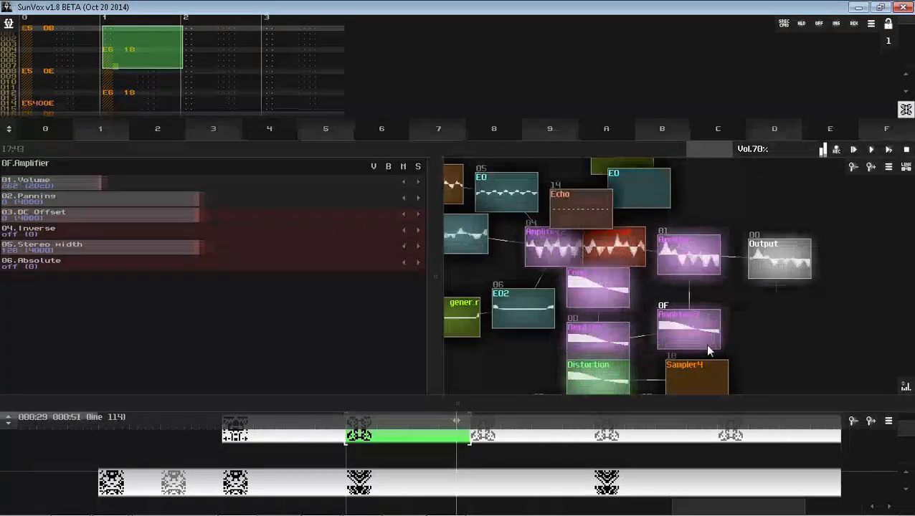
left_click(715, 381)
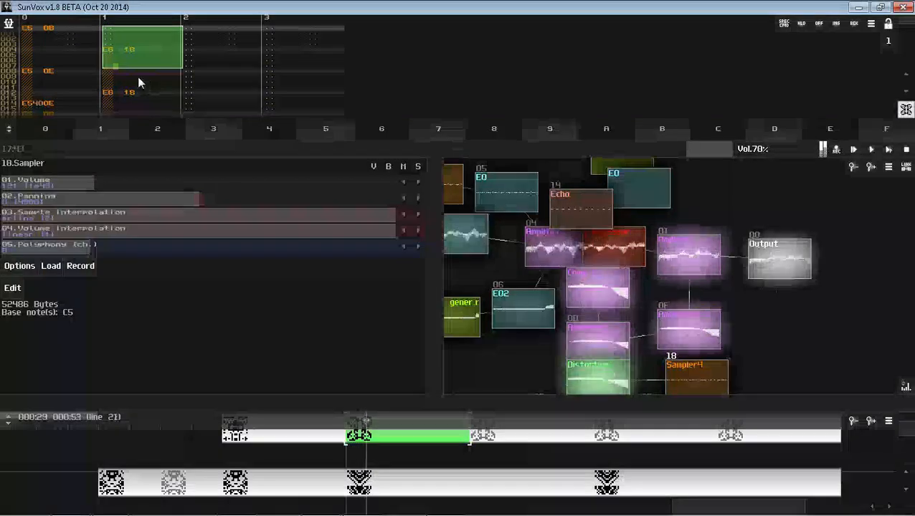
left_click(115, 50)
left_click(114, 82)
key("Up")
type("E6 18")
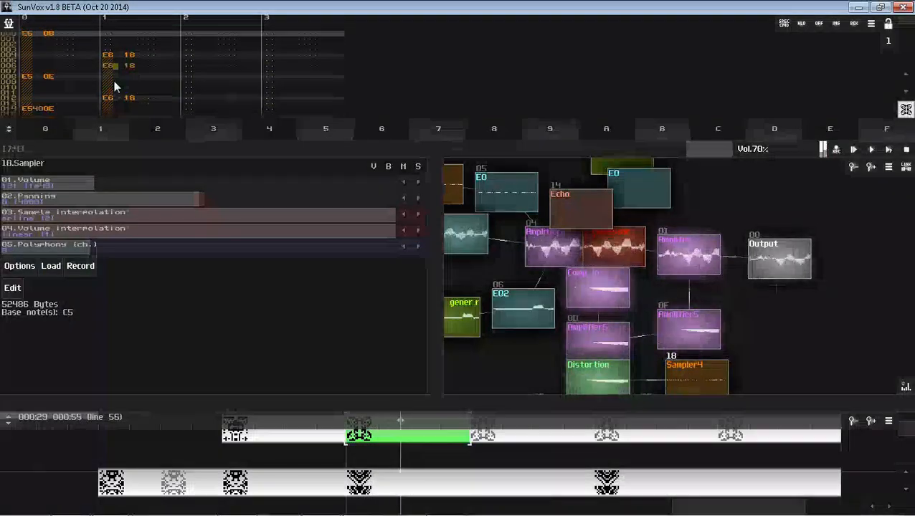
type("40")
left_click(109, 76)
left_click(115, 28)
left_click_drag(113, 56, 120, 93)
key("ctrl+c")
key("ctrl+v")
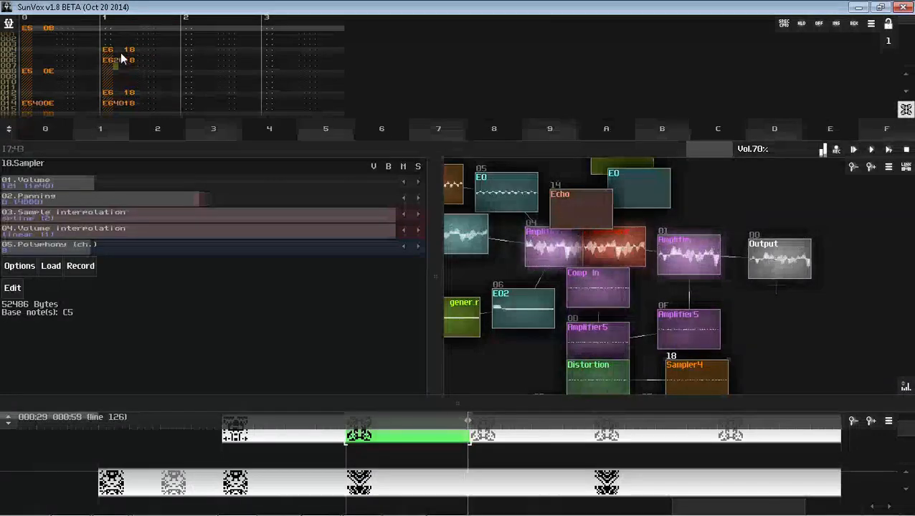
Step: Repeat the eight-line hi-hat block with its second note at velocity 20 down the drum pattern and save over BuyToday.sunvox
left_click(117, 36)
left_click_drag(117, 35, 121, 105)
left_click_drag(121, 98, 120, 98)
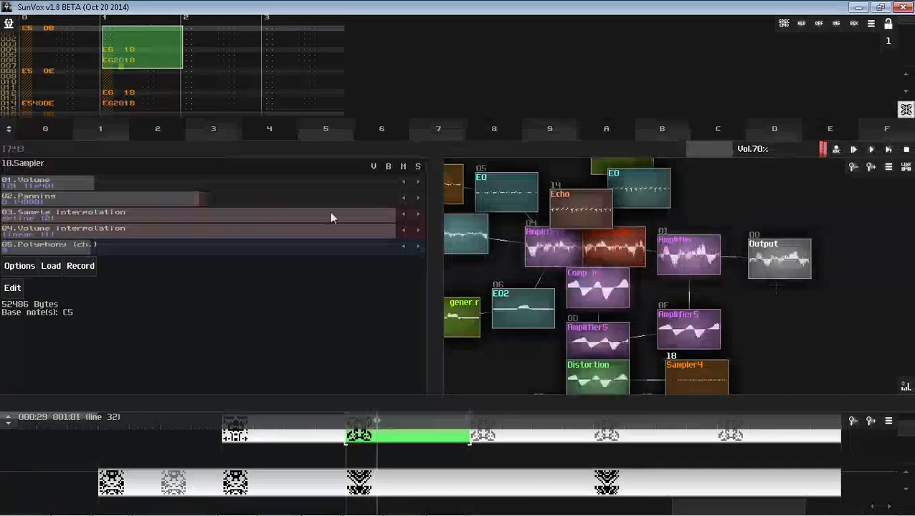
key("ctrl+s")
left_click(375, 270)
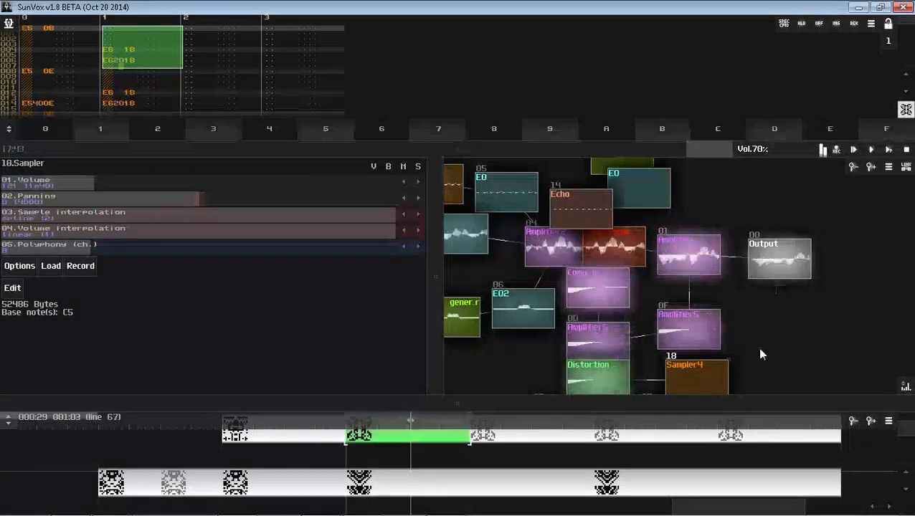
Step: Switch to the Twitch chat window in Opera and read the latest viewer comments on the song
left_click_drag(552, 151, 586, 446)
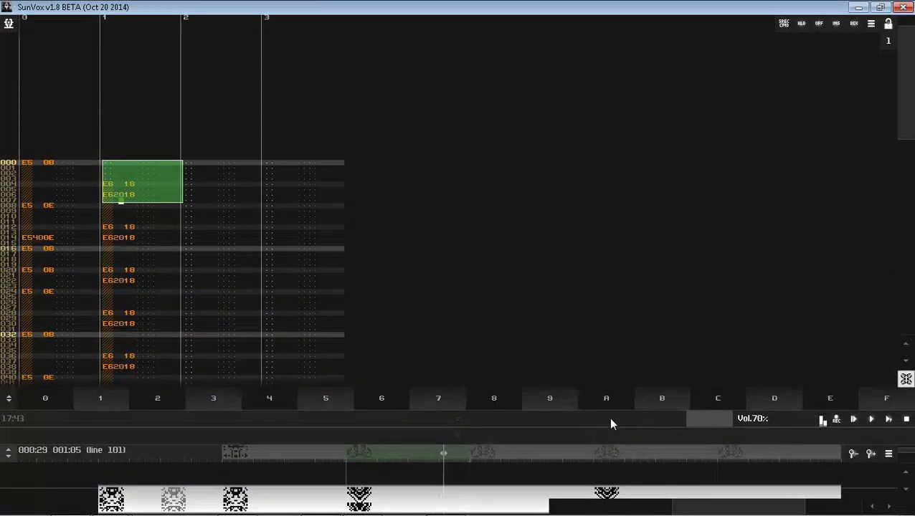
key("alt+Tab")
key("alt+Tab")
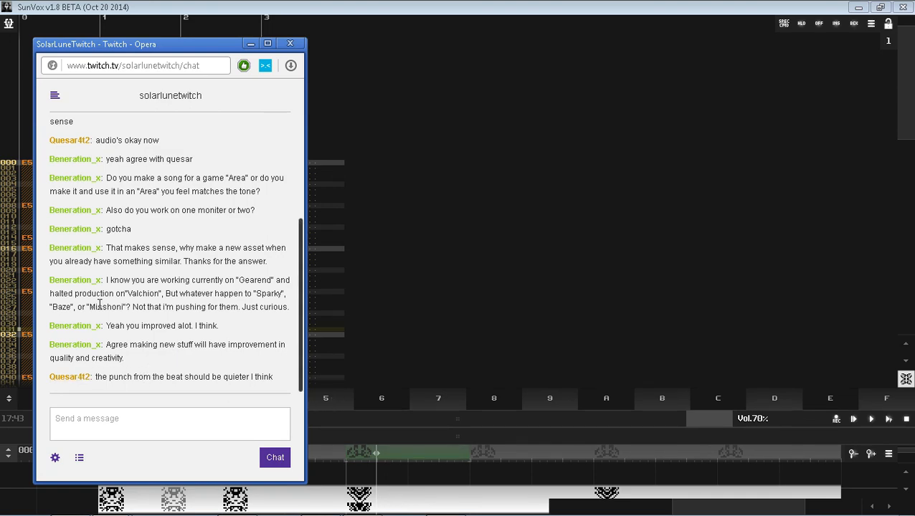
Step: Back in SunVox, place drum Sampler 0B level with Sampler 0E below the Distortion module and set its volume to 181 during playback
left_click(329, 411)
left_click_drag(329, 412, 363, 449)
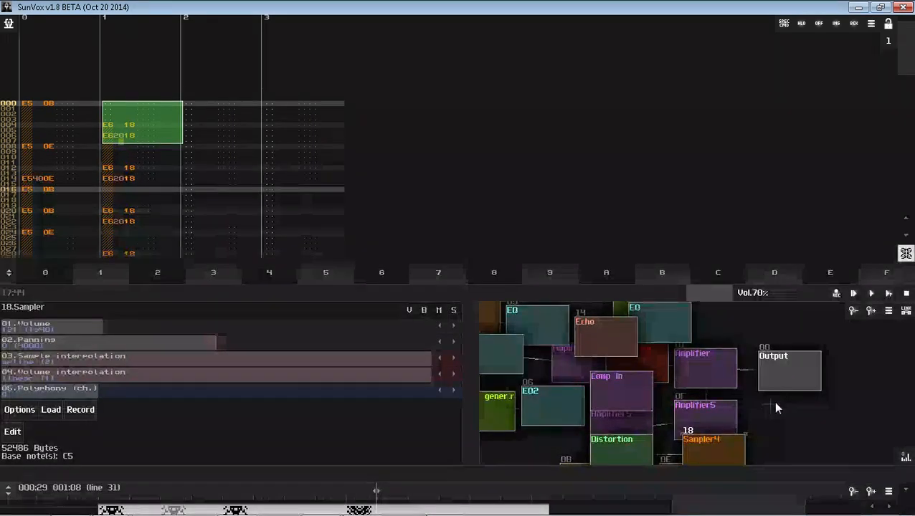
scroll(722, 365, "up", 5)
left_click_drag(649, 402, 649, 418)
key("alt+Tab")
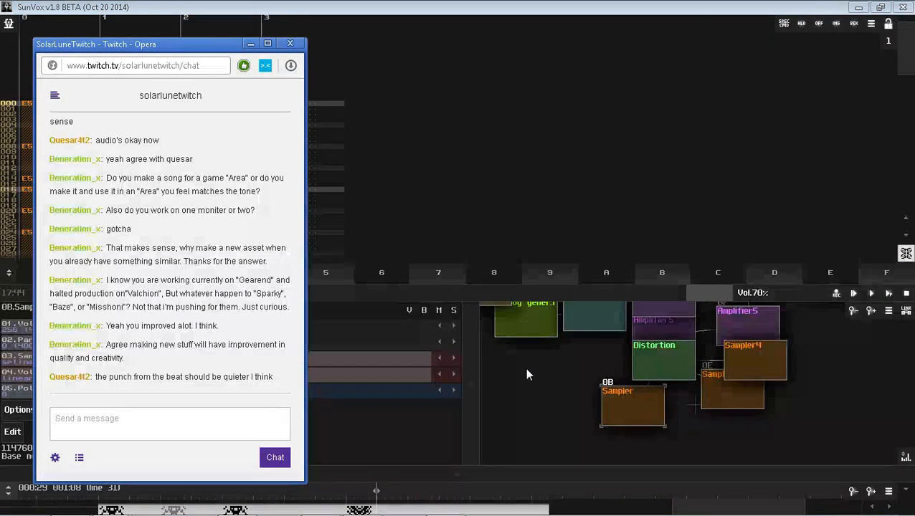
key("alt+Tab")
left_click_drag(555, 295, 551, 53)
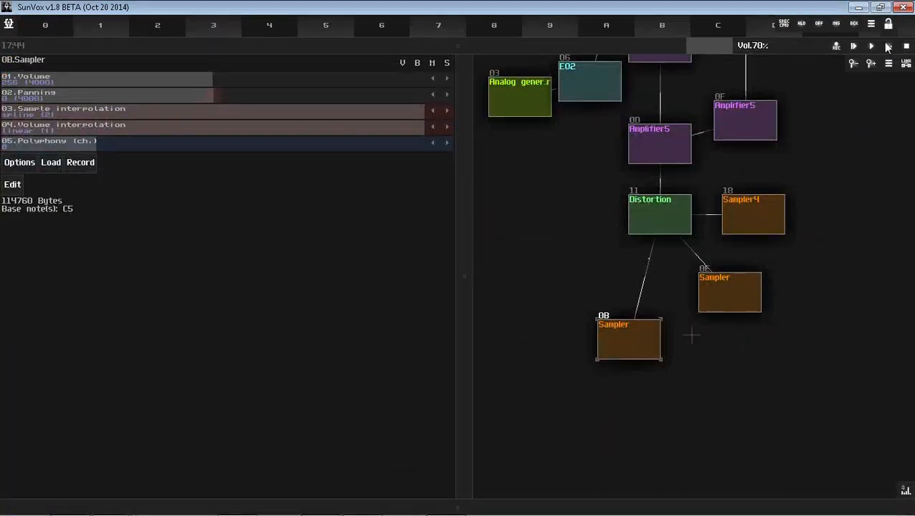
left_click(888, 25)
double_click(654, 317)
left_click(424, 438)
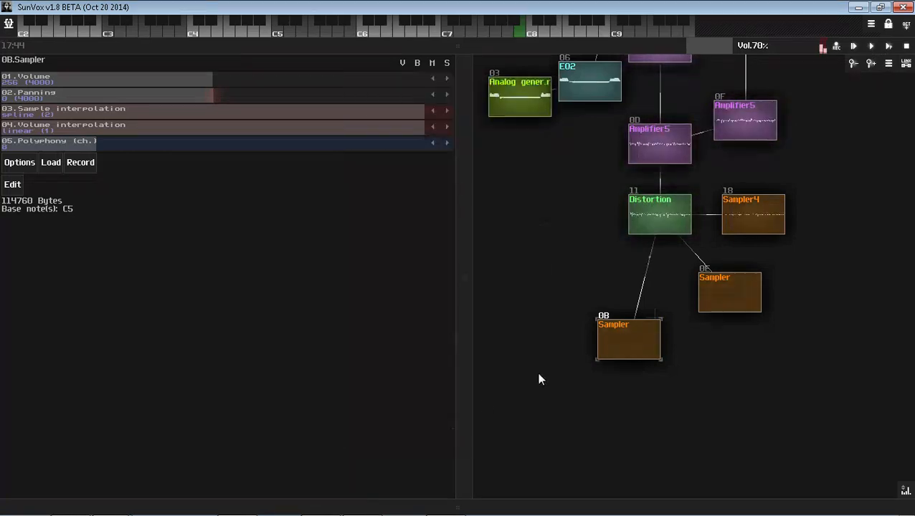
left_click_drag(627, 350, 626, 304)
left_click_drag(209, 80, 178, 86)
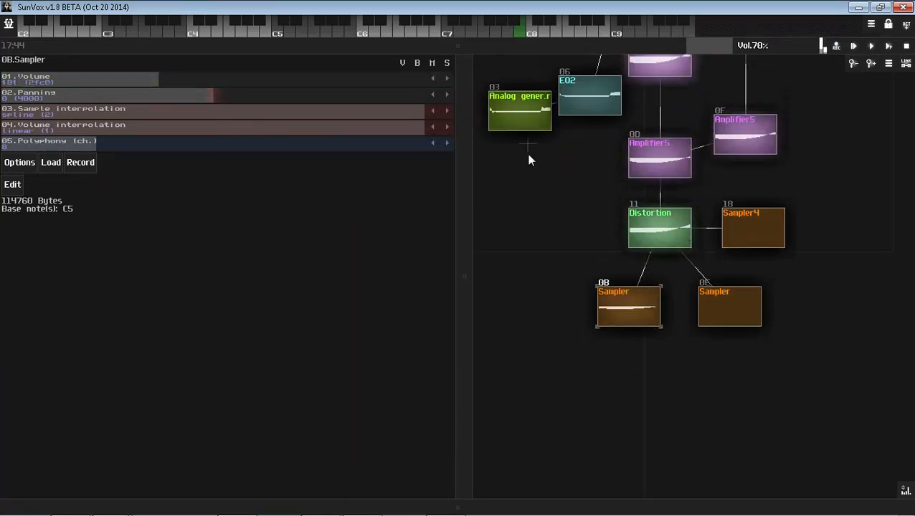
Step: Raise the volume of Sampler2 (module 02) slightly
left_click_drag(528, 154, 546, 300)
left_click(678, 139)
left_click_drag(578, 182, 649, 339)
left_click(590, 154)
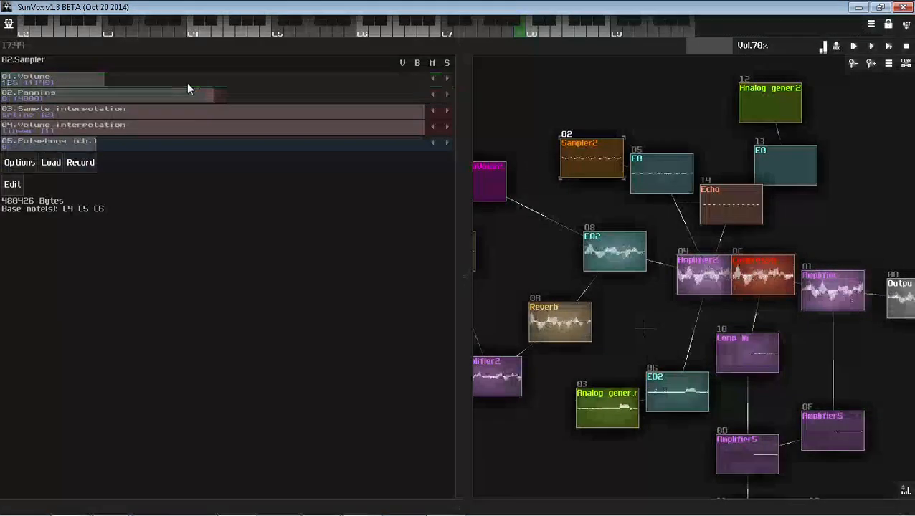
left_click_drag(187, 83, 199, 79)
Step: Save the song over BuyToday.sunvox and select the first long melodic pattern on the timeline
left_click_drag(256, 47, 294, 471)
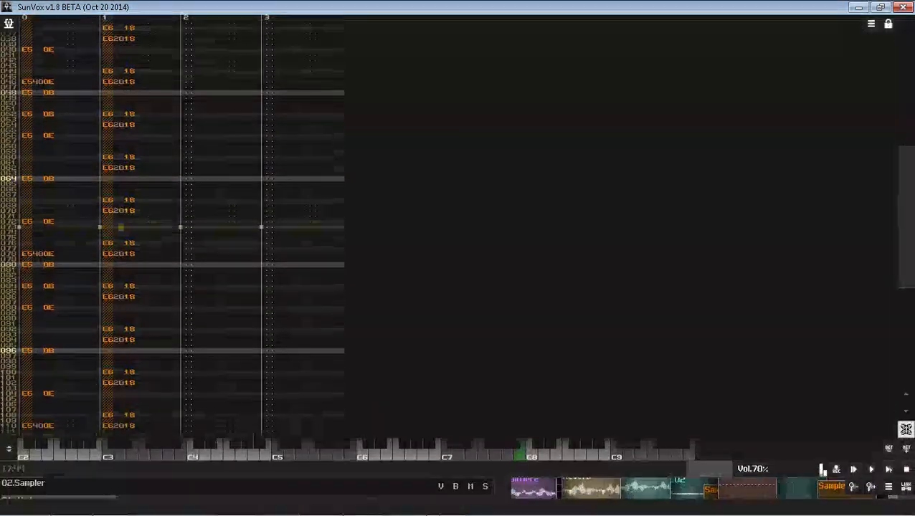
left_click_drag(484, 510, 456, 230)
key("ctrl+s")
left_click(393, 272)
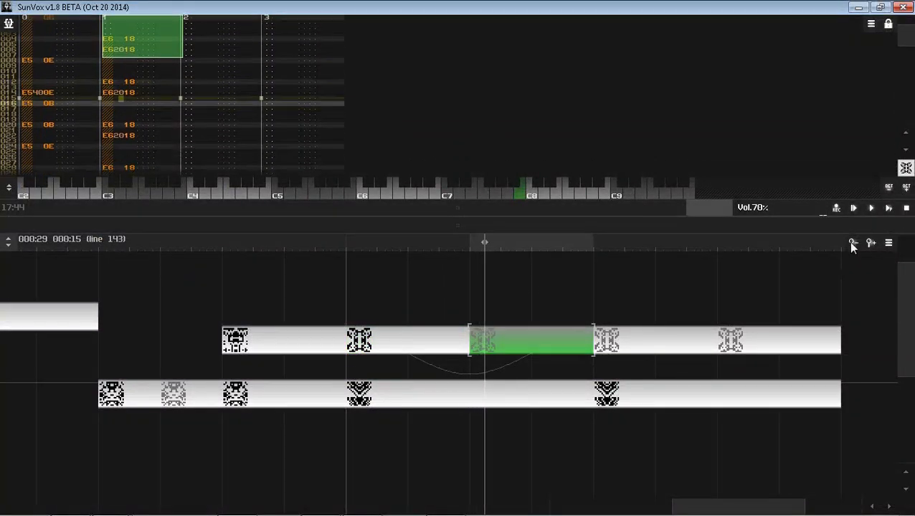
left_click(547, 391)
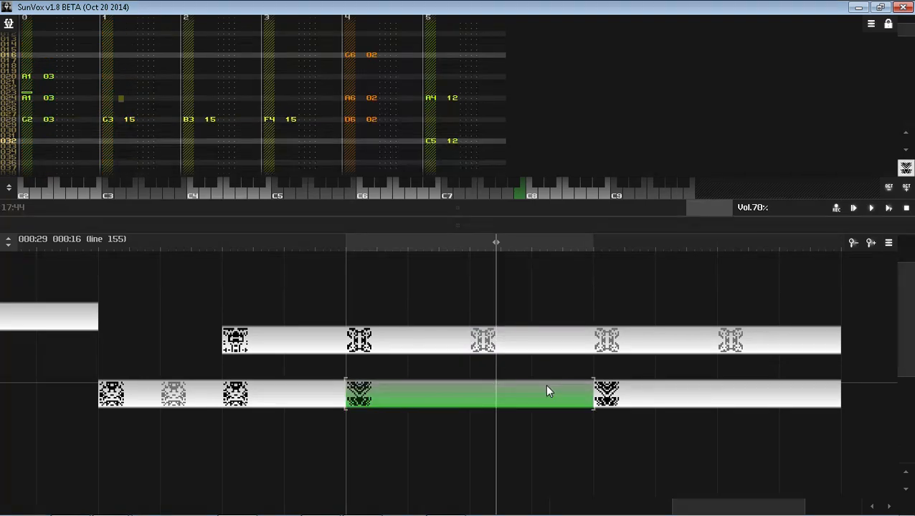
Step: Switch to the Twitch chat in Opera and read the viewer's question about the earlier game projects
key("alt+Tab")
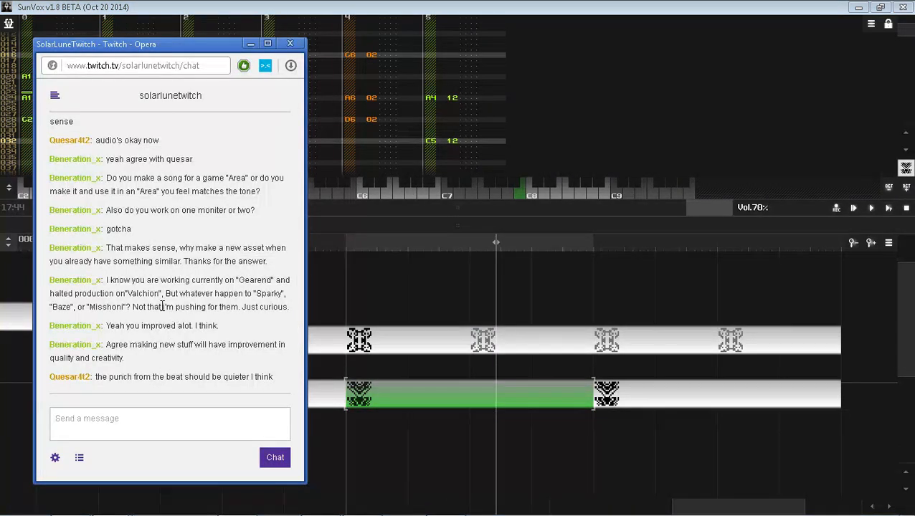
left_click_drag(256, 294, 274, 290)
left_click_drag(124, 307, 89, 307)
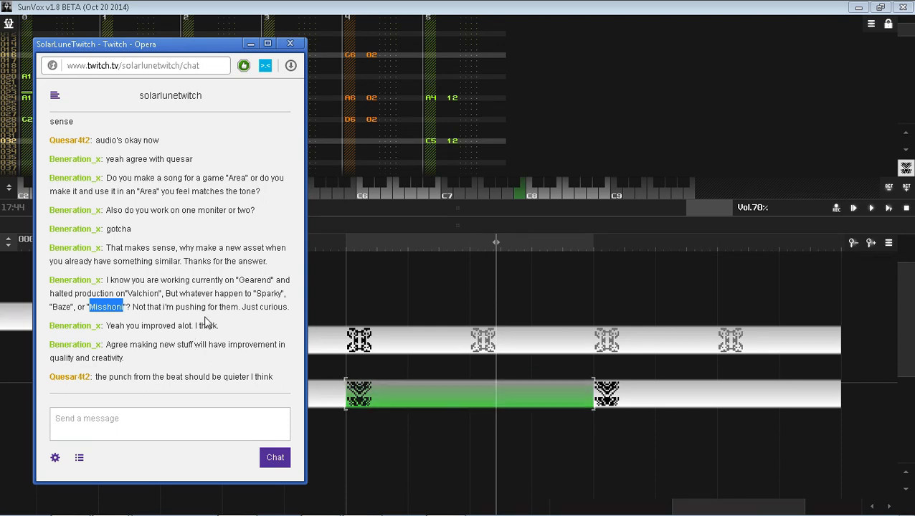
left_click(65, 309)
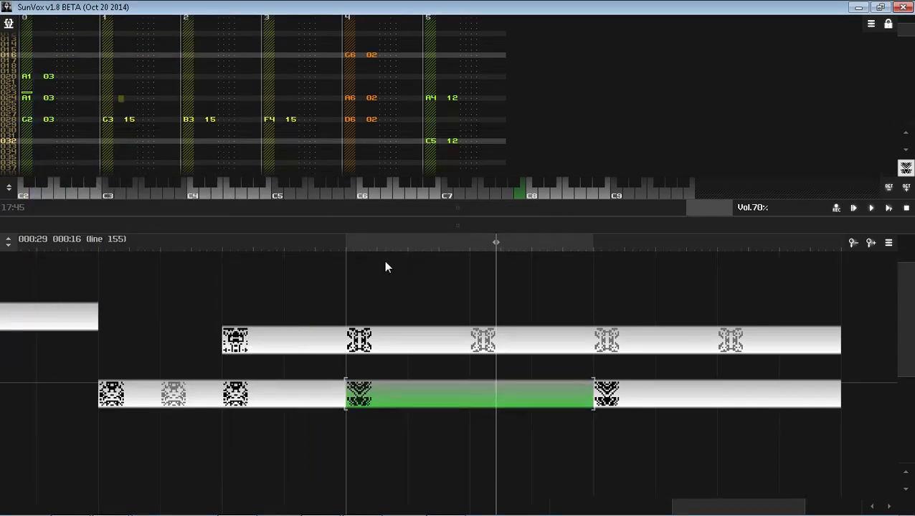
key("alt+Tab")
key("alt+Tab")
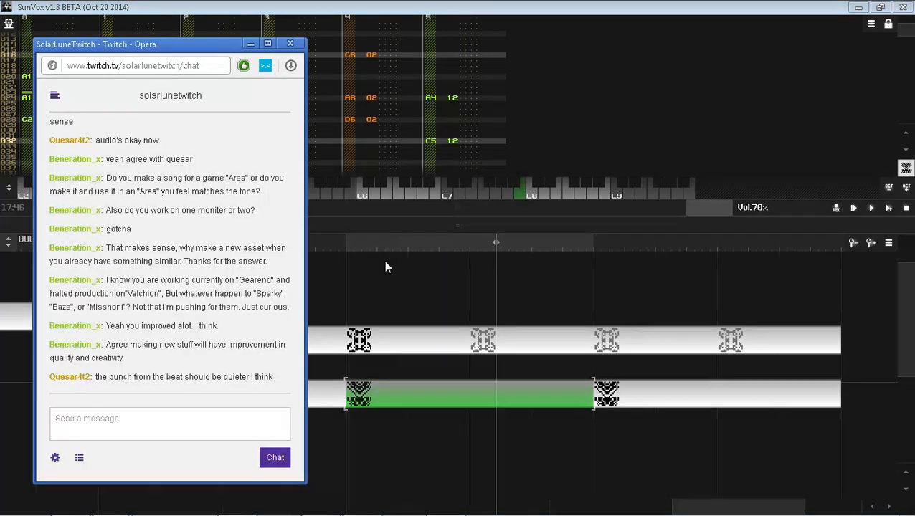
key("alt+Tab")
key("alt+Tab")
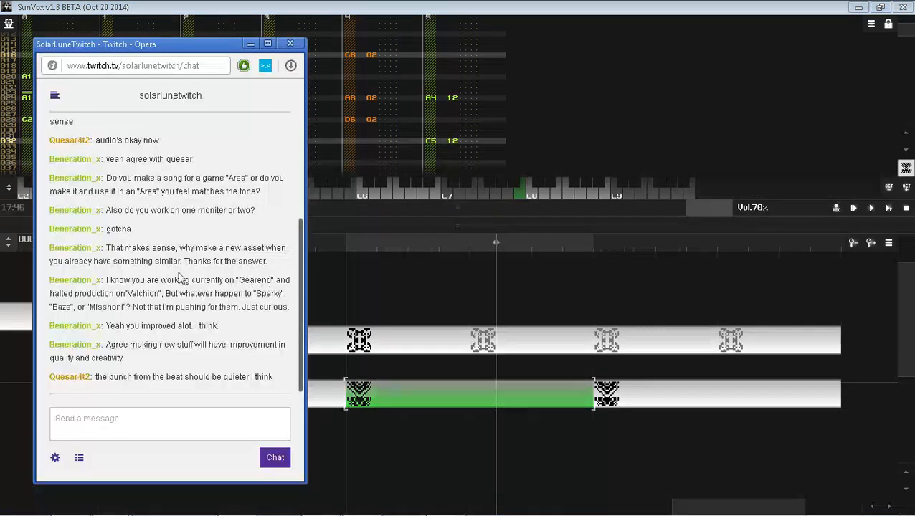
Step: Return to SunVox, enlarge the pattern editor and review the notes on all tracks of the selected long melodic pattern
key("alt+Tab")
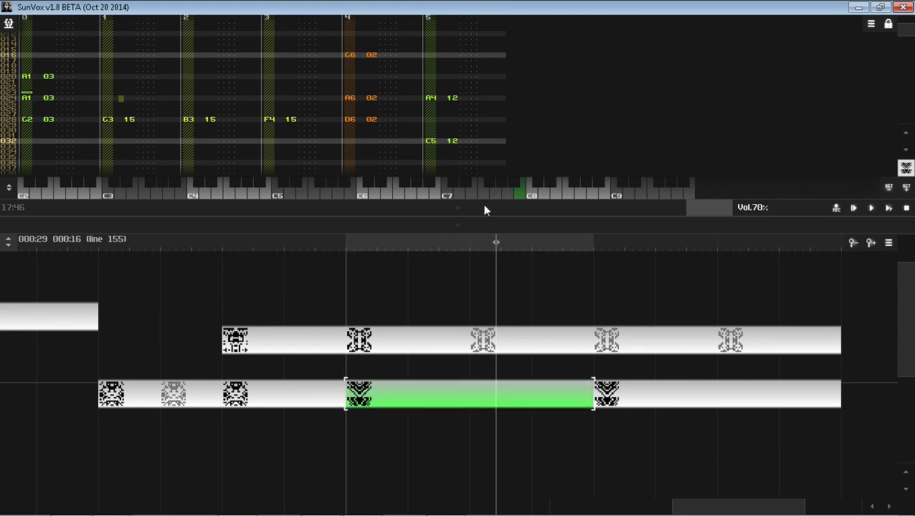
left_click_drag(484, 210, 474, 302)
scroll(428, 129, "up", 5)
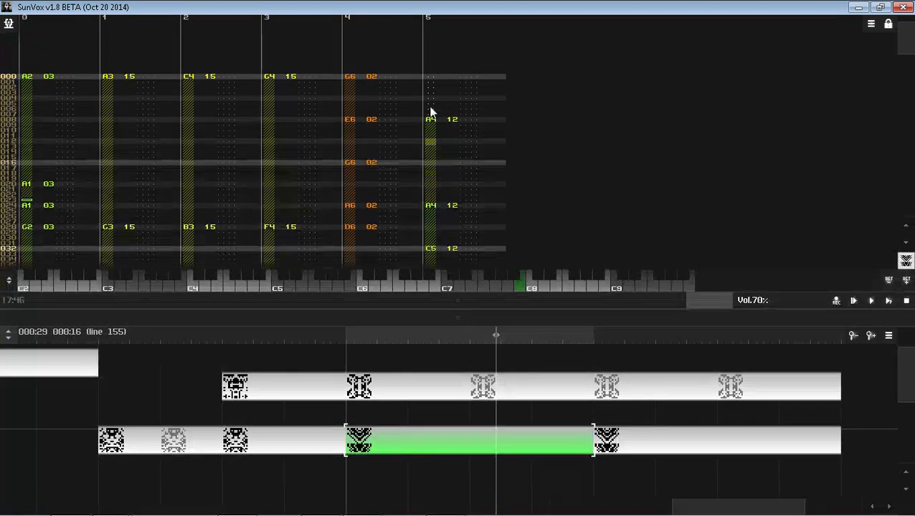
scroll(433, 194, "down", 5)
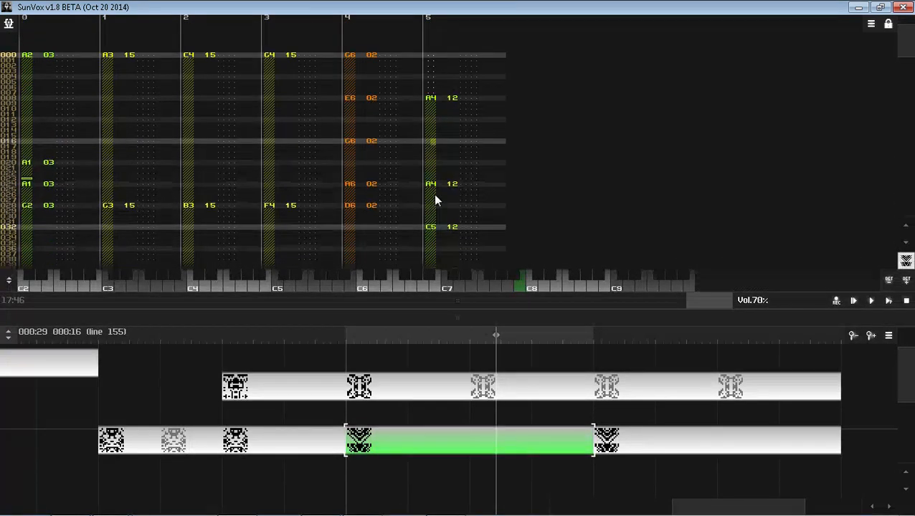
scroll(429, 190, "down", 2)
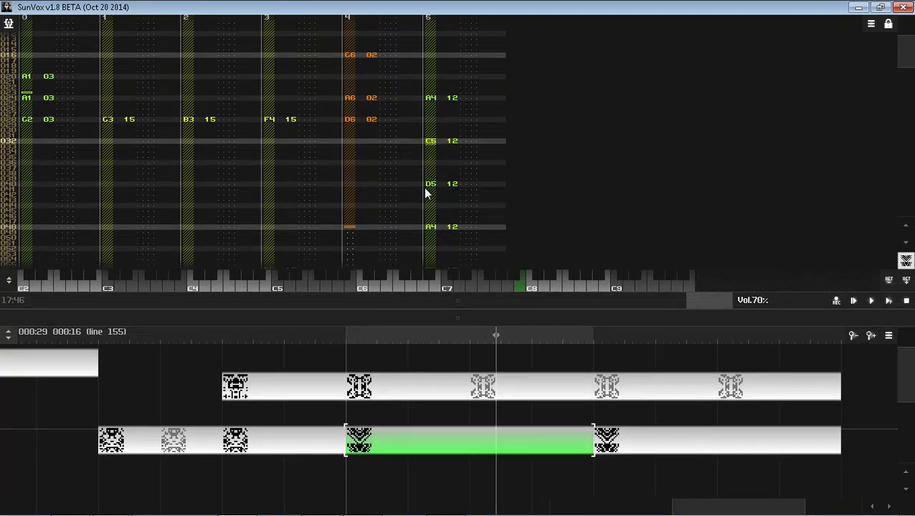
scroll(428, 190, "down", 4)
scroll(426, 190, "down", 8)
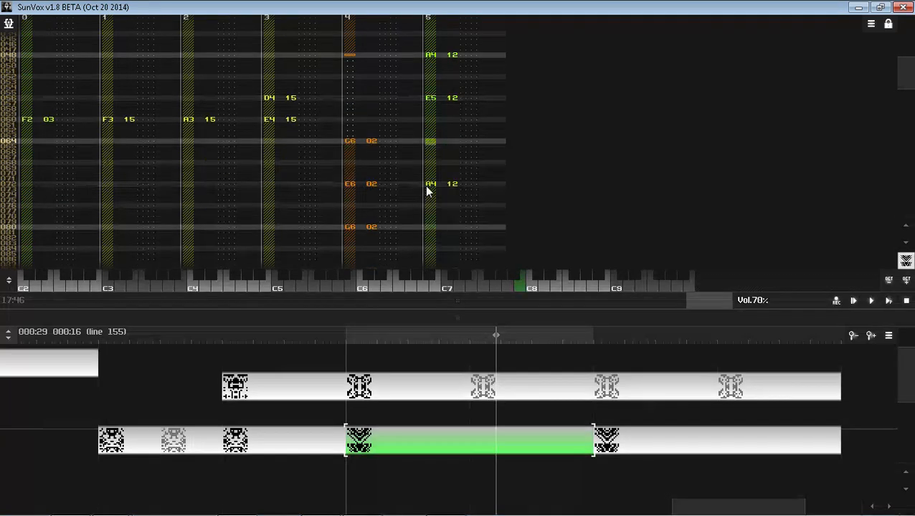
scroll(427, 190, "down", 8)
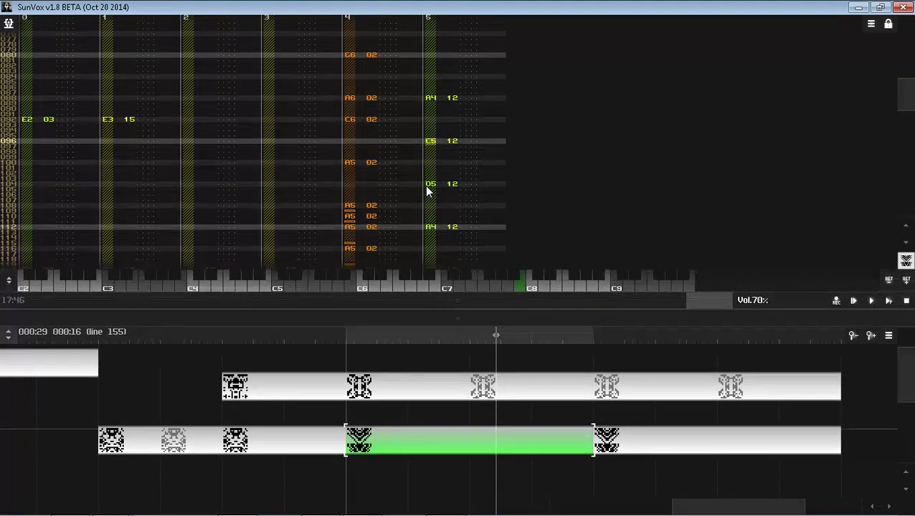
scroll(430, 190, "down", 2)
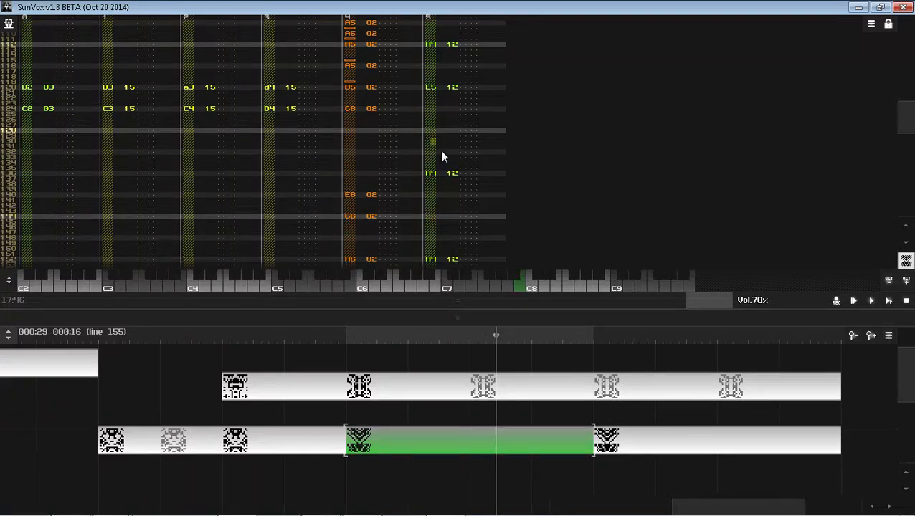
scroll(435, 63, "up", 2)
scroll(427, 60, "up", 16)
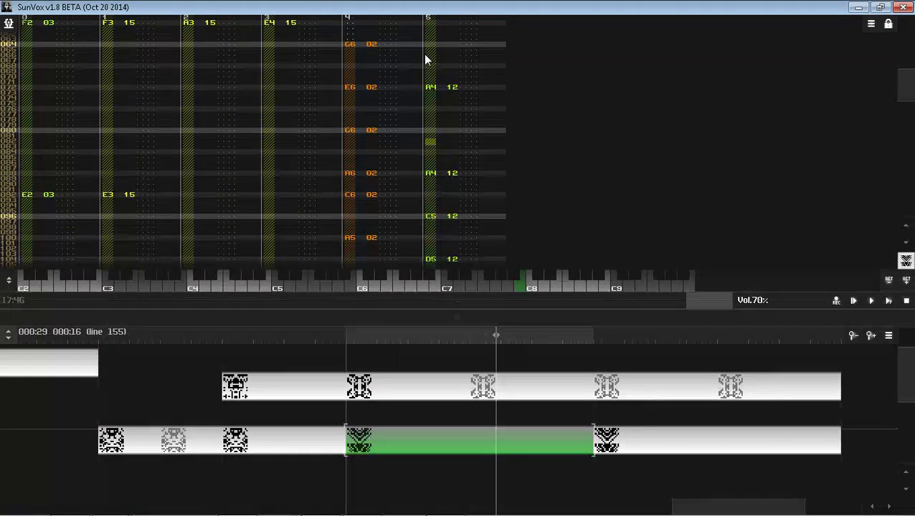
key("Page_Up")
key("Page_Up")
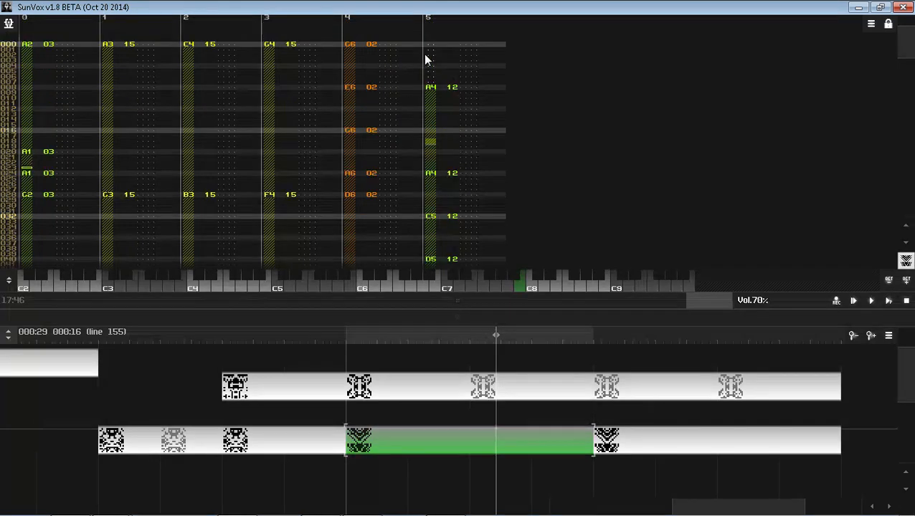
key("alt+Tab")
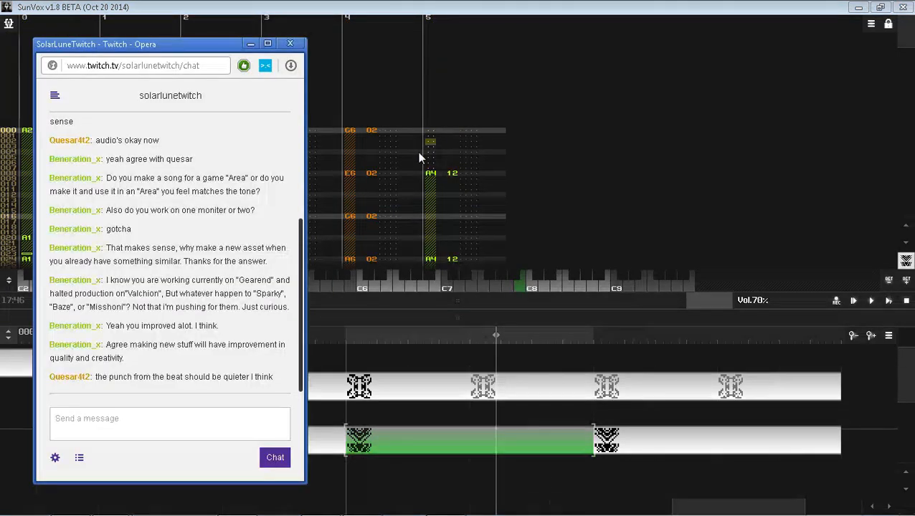
key("alt+Tab")
left_click_drag(601, 316, 566, 248)
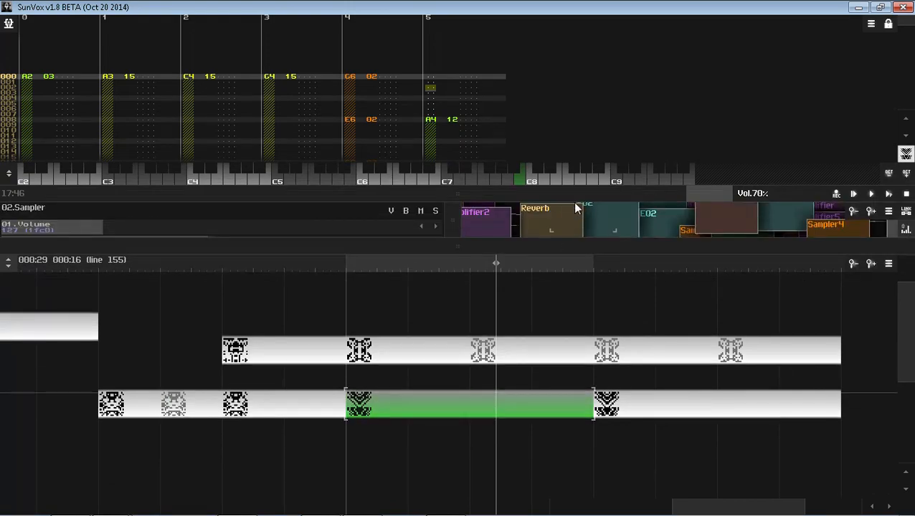
left_click_drag(575, 195, 543, 263)
left_click_drag(553, 364, 436, 367)
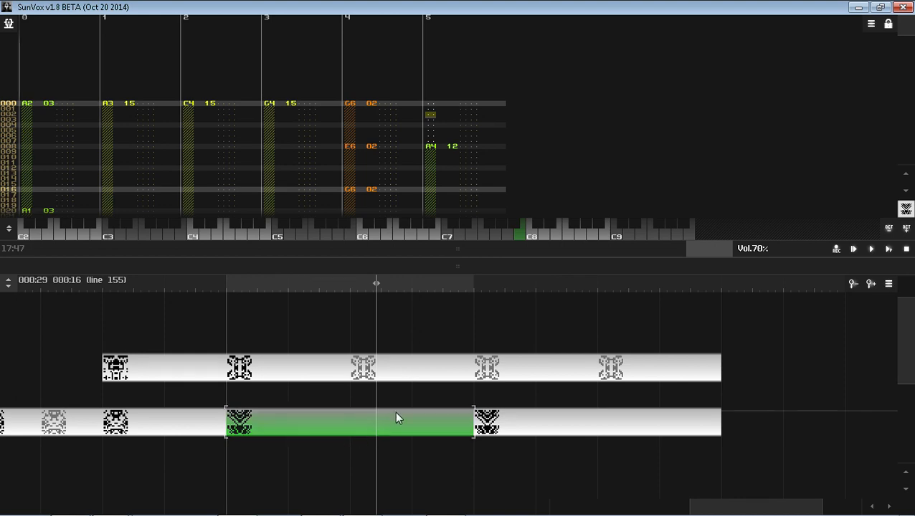
left_click_drag(439, 347, 565, 334)
scroll(566, 334, "up", 1)
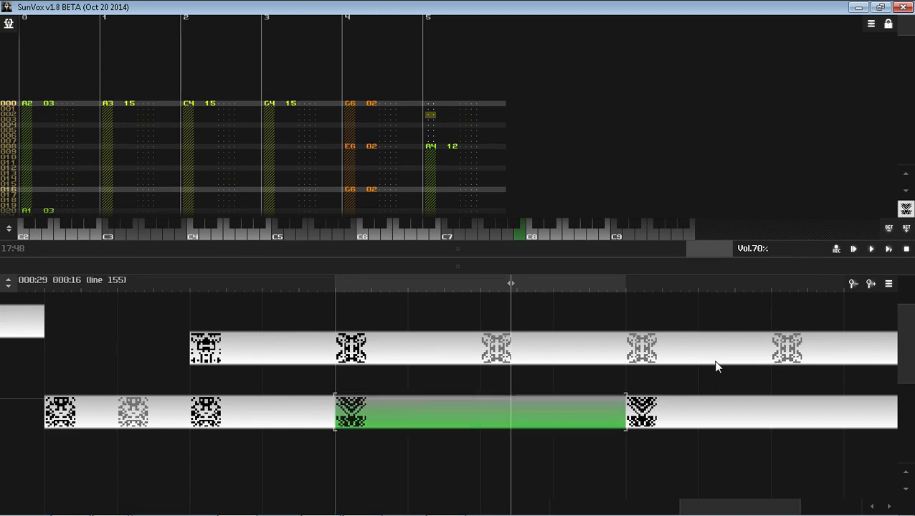
key("alt+Tab")
key("alt+Tab")
left_click_drag(465, 266, 482, 303)
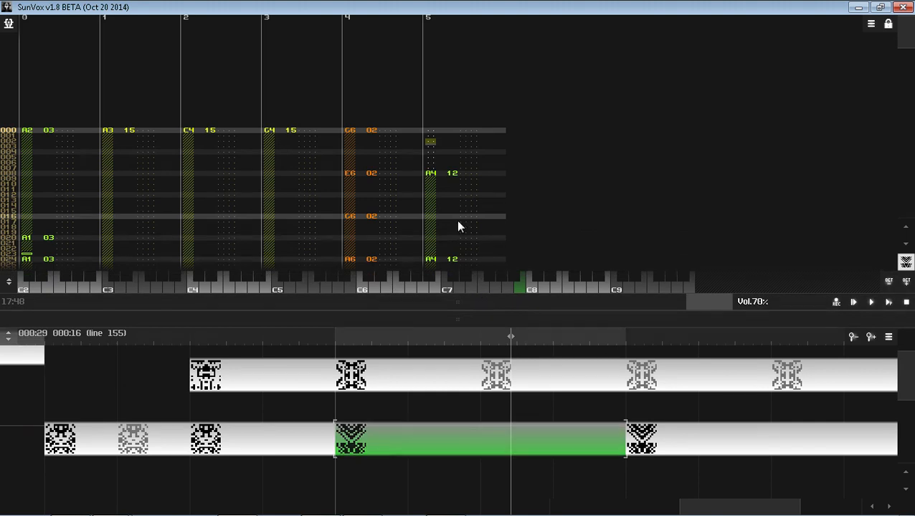
scroll(456, 220, "down", 5)
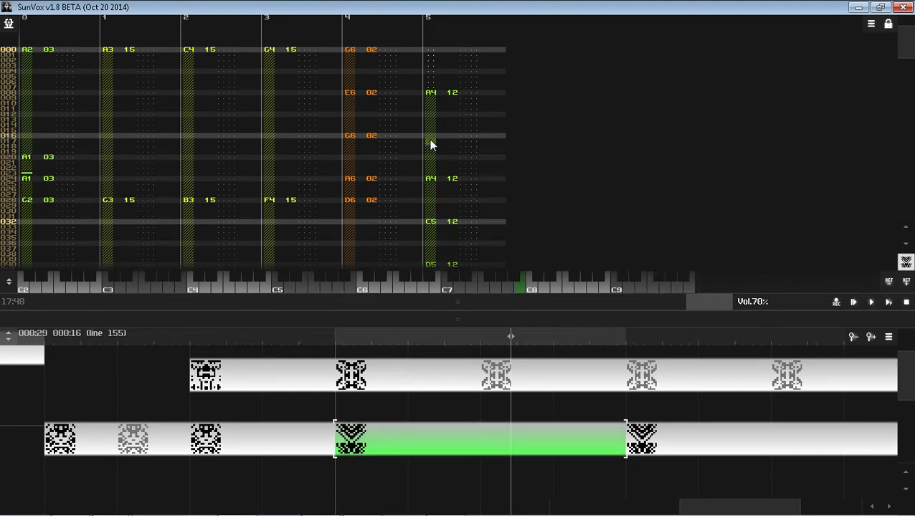
scroll(430, 146, "up", 1)
scroll(431, 146, "down", 1)
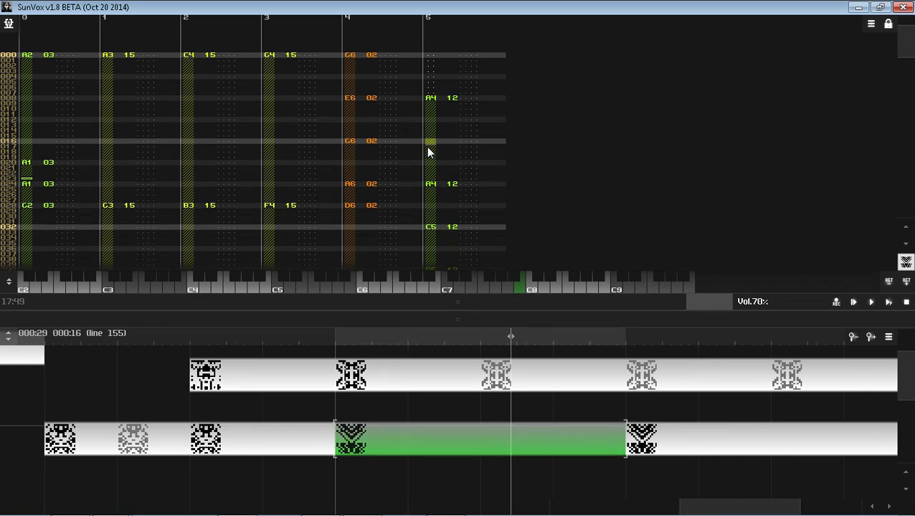
key("alt+Tab")
key("alt+Tab")
left_click(435, 92)
left_click(427, 140)
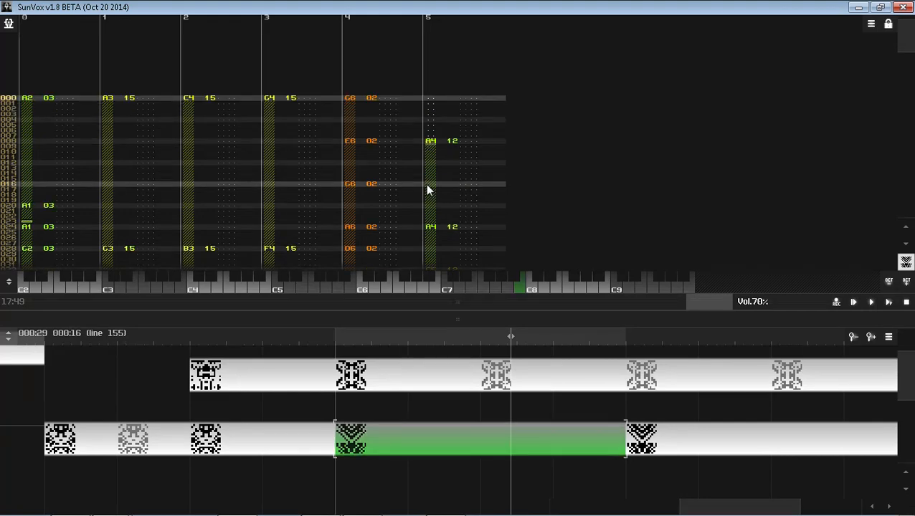
Step: Examine the module 12 melody on track 5 against the other tracks through the pattern, and return to line 000
scroll(425, 187, "down", 4)
scroll(426, 188, "down", 8)
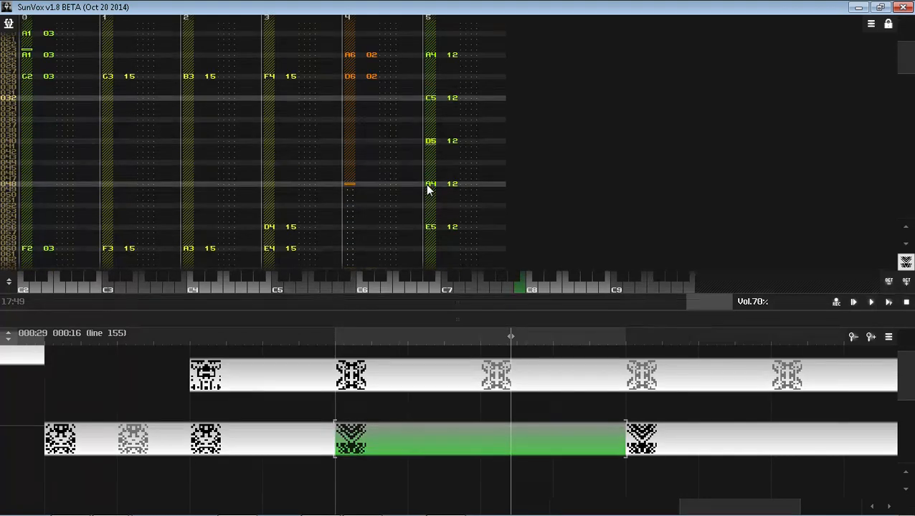
scroll(427, 189, "down", 6)
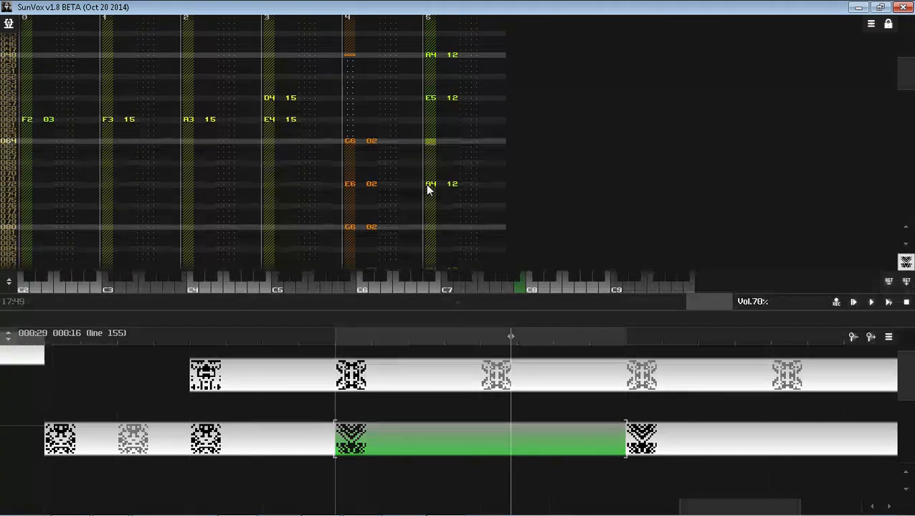
scroll(427, 189, "down", 8)
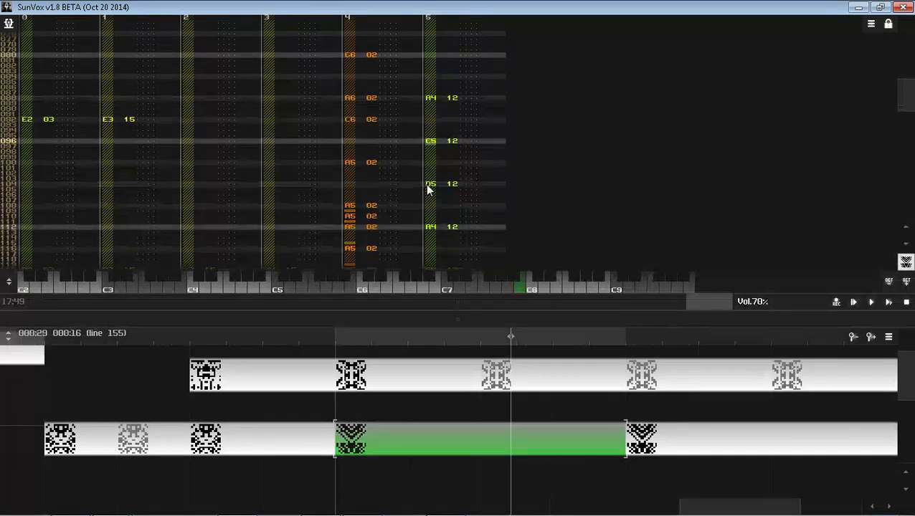
scroll(428, 189, "down", 4)
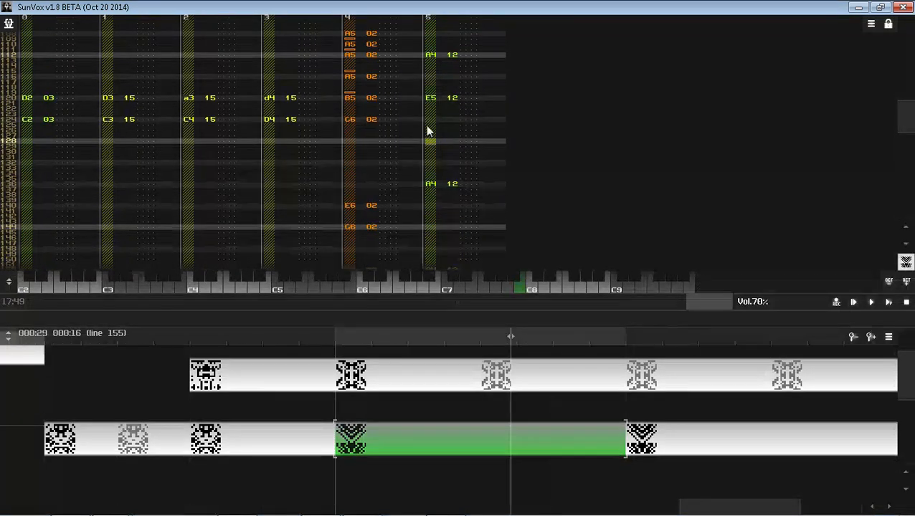
scroll(429, 133, "up", 6)
scroll(428, 104, "up", 20)
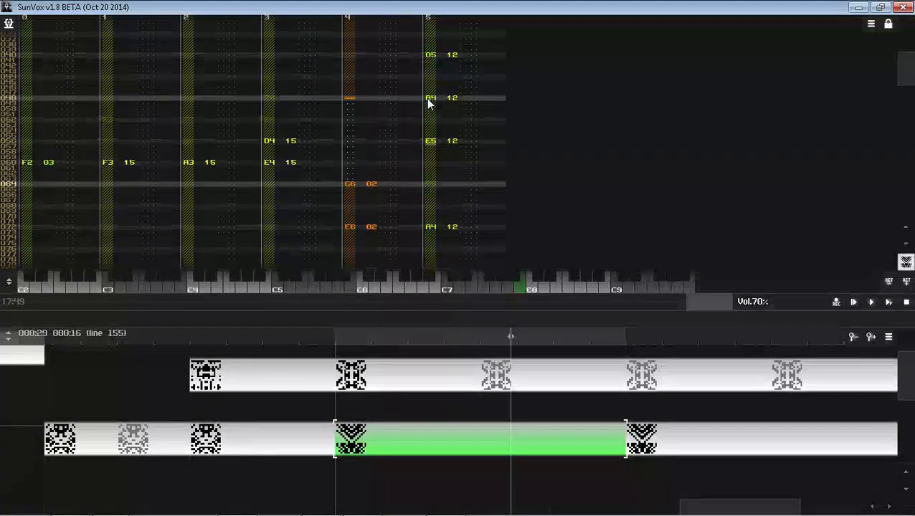
scroll(427, 104, "up", 6)
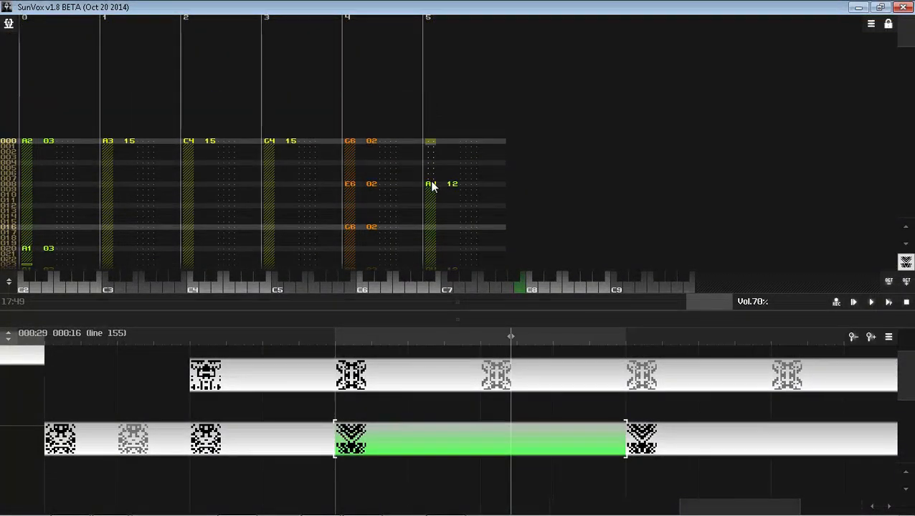
scroll(429, 183, "down", 3)
scroll(429, 186, "down", 3)
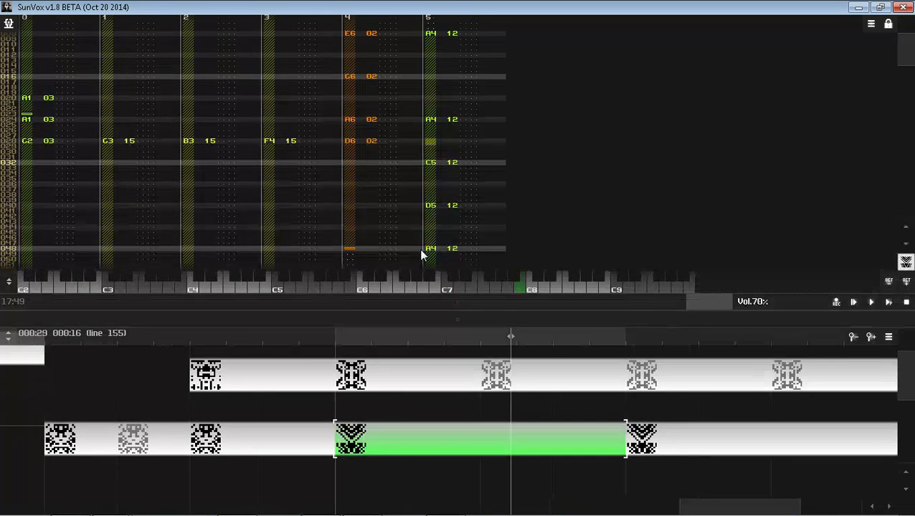
scroll(428, 253, "down", 4)
scroll(429, 253, "down", 20)
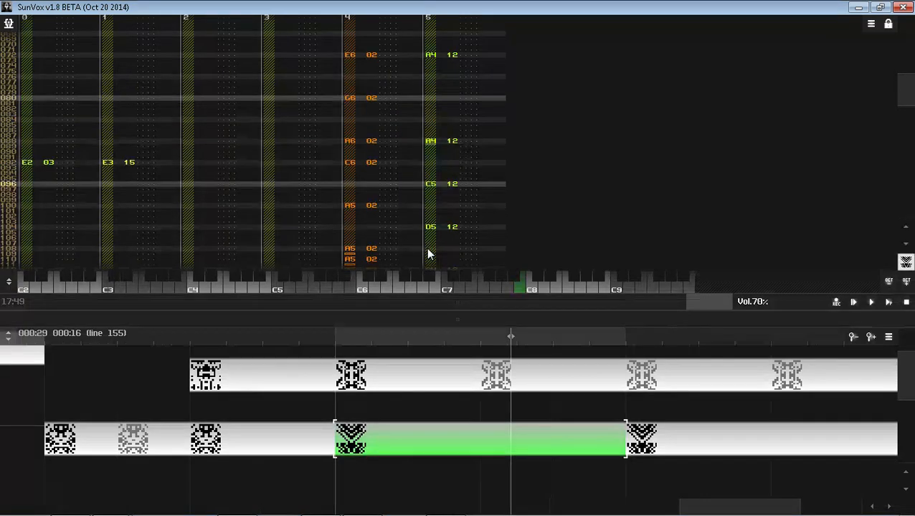
scroll(428, 253, "down", 20)
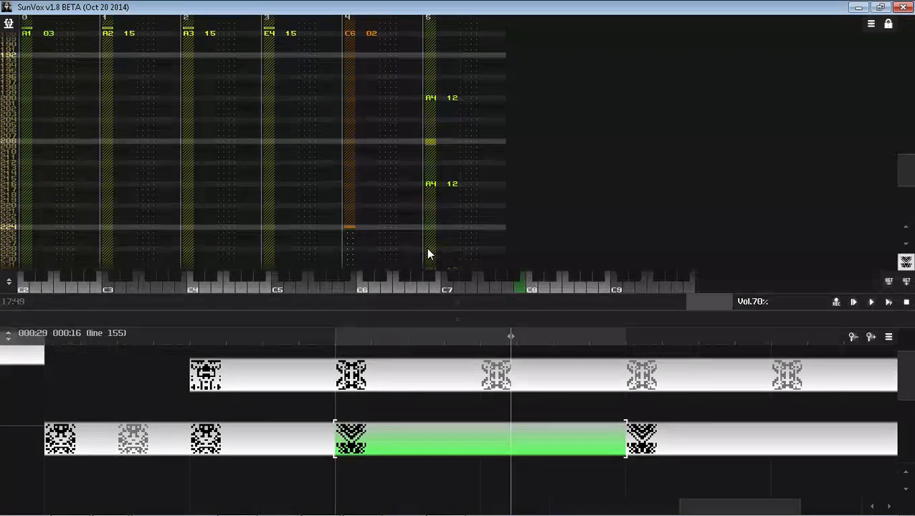
left_click_drag(914, 201, 913, 30)
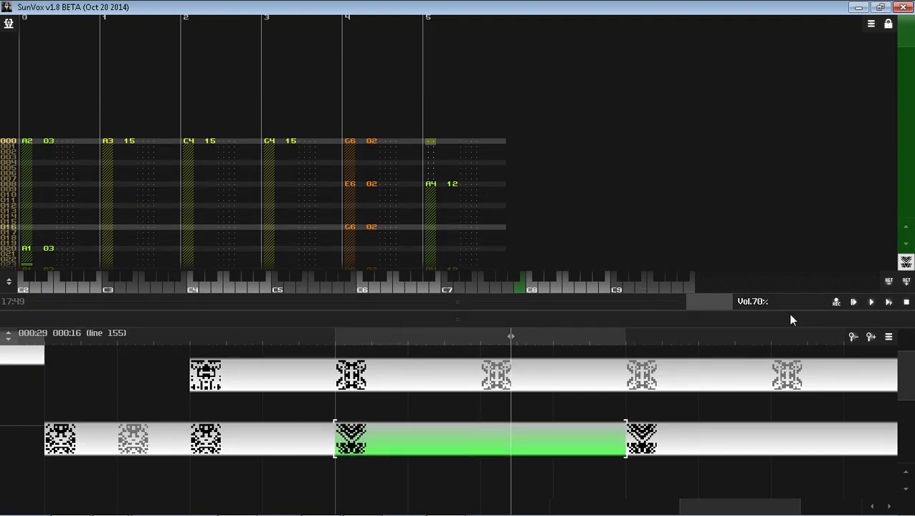
left_click_drag(792, 319, 771, 384)
left_click_drag(657, 163, 668, 368)
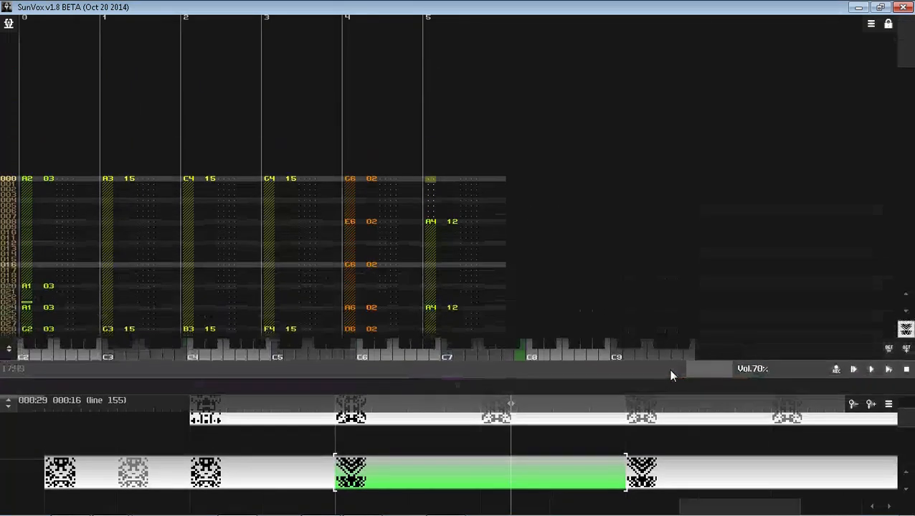
Step: Reread the viewer's Twitch chat question about Sparky, Baze and Misshoni, and switch back to SunVox
key("alt+Tab")
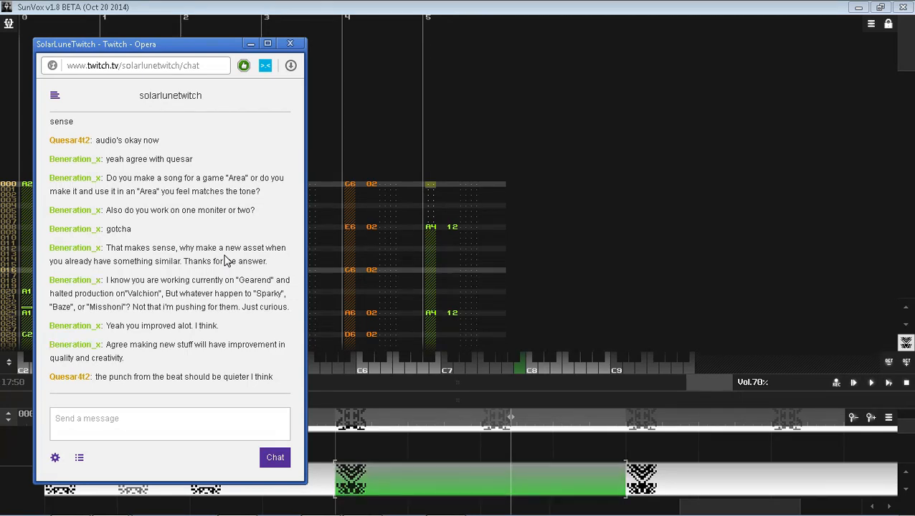
double_click(58, 308)
left_click(104, 311)
left_click(377, 3)
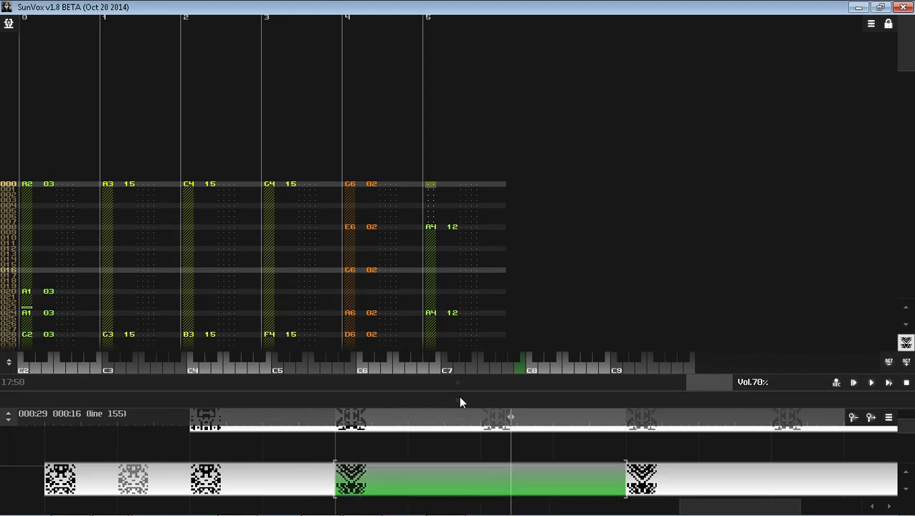
key("alt+Tab")
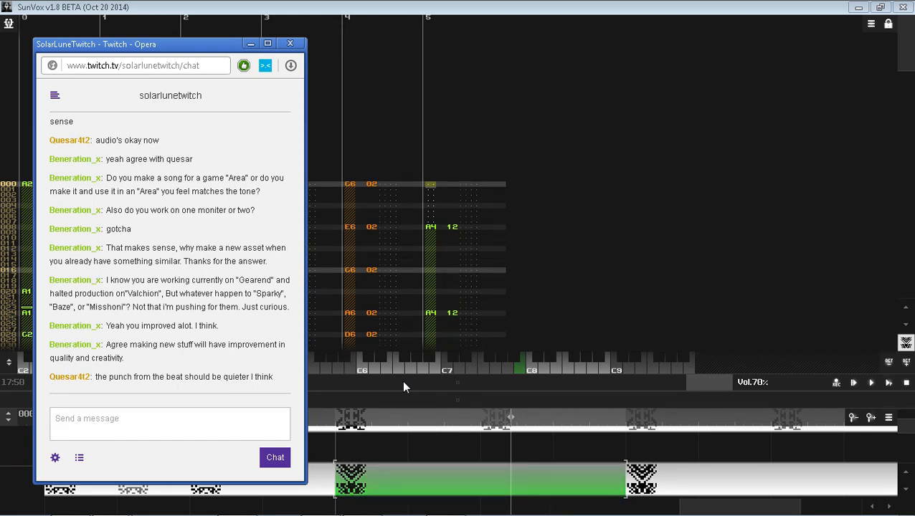
key("alt+Tab")
Step: Play the song from the start of the selected long melodic pattern and follow its notes in an enlarged pattern editor
left_click_drag(475, 399, 470, 302)
left_click_drag(460, 369, 297, 378)
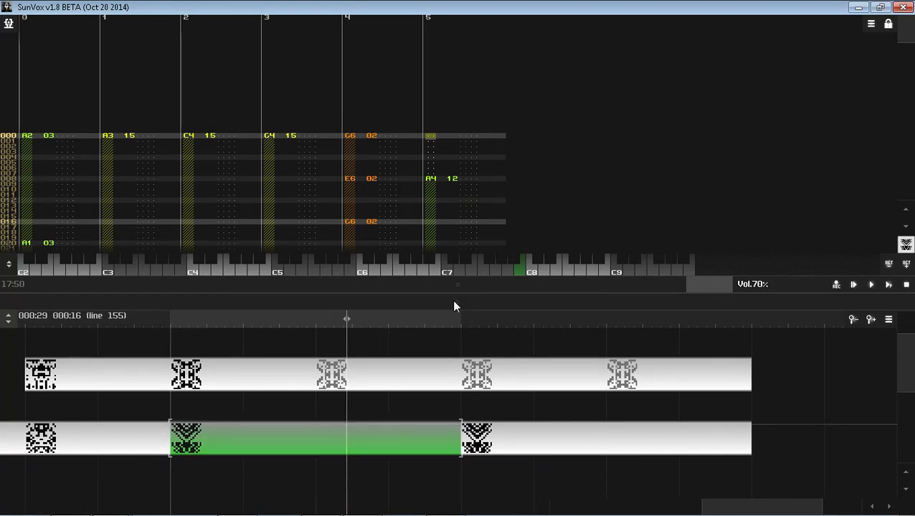
left_click_drag(453, 306, 461, 202)
left_click(889, 181)
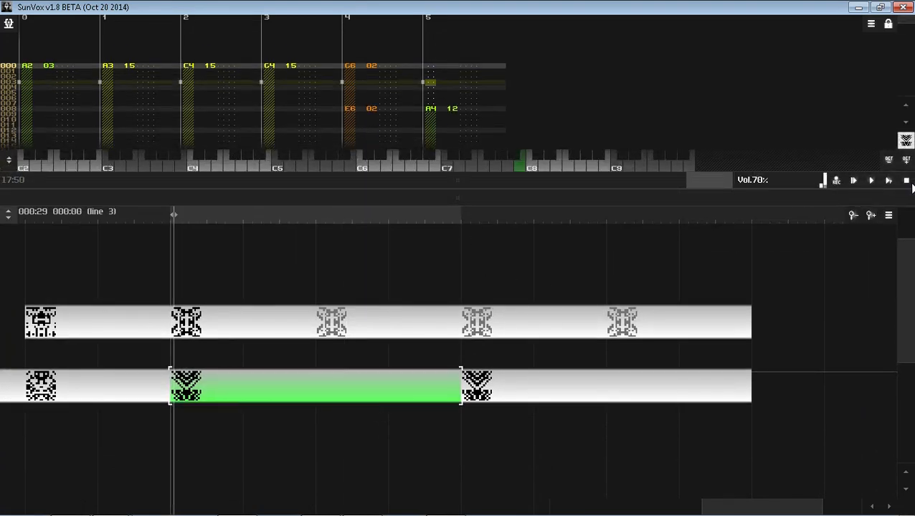
left_click(907, 182)
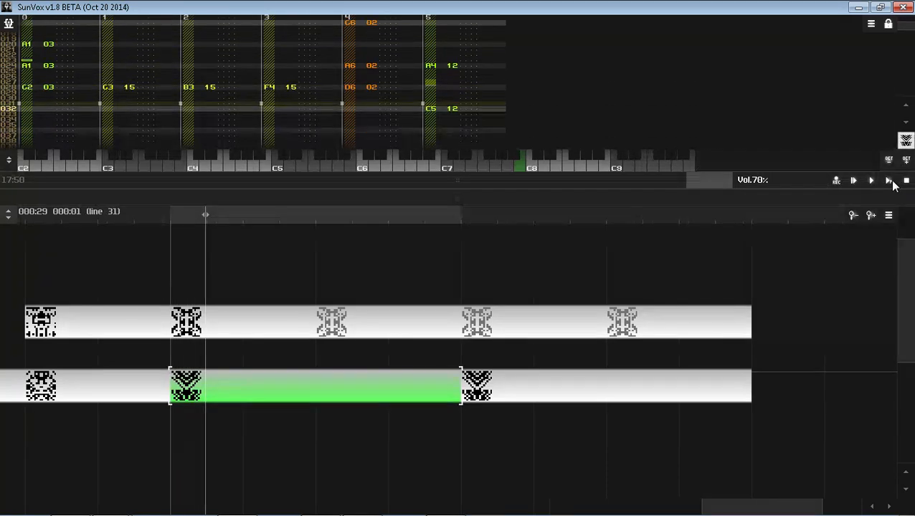
left_click(889, 180)
left_click_drag(524, 184, 538, 342)
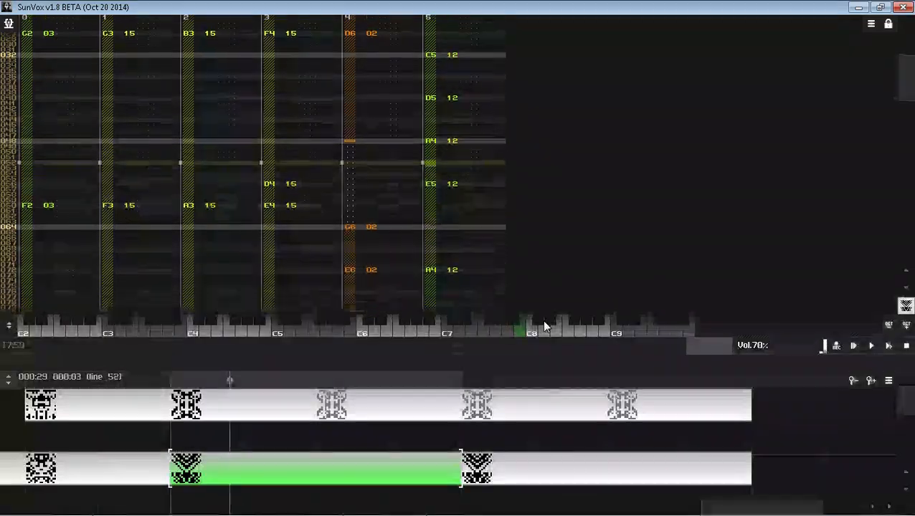
Step: Adjust the volume of the 0E Sampler by ear while the song plays, settling on about 227
left_click_drag(507, 337, 513, 152)
left_click(771, 176)
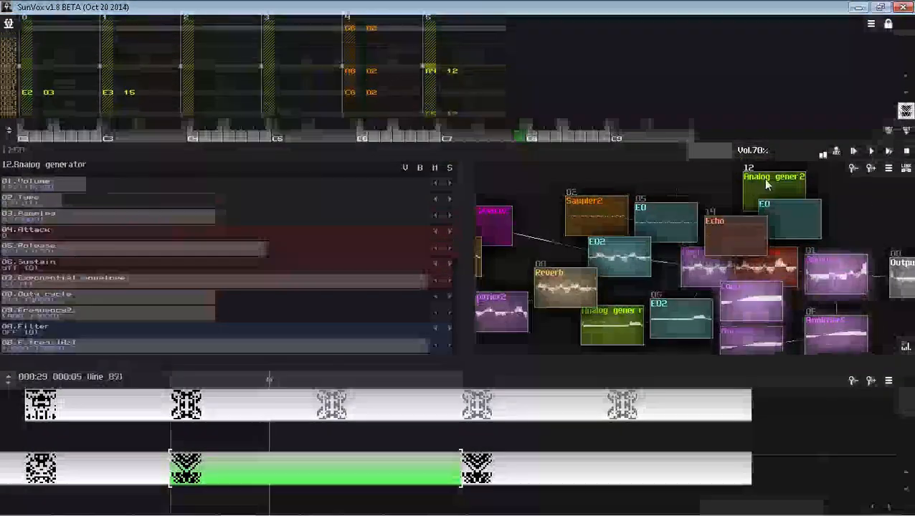
left_click_drag(795, 325, 811, 194)
left_click(825, 282)
left_click_drag(175, 185, 104, 186)
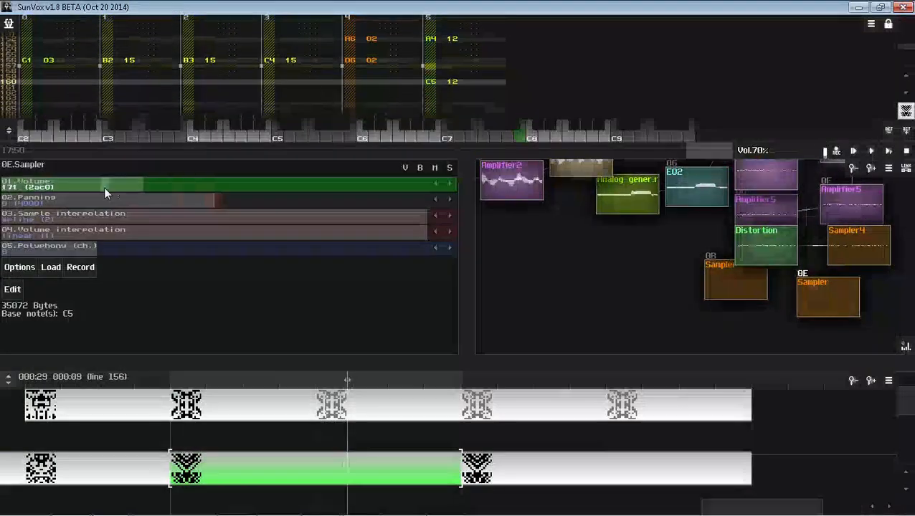
left_click_drag(738, 330, 793, 282)
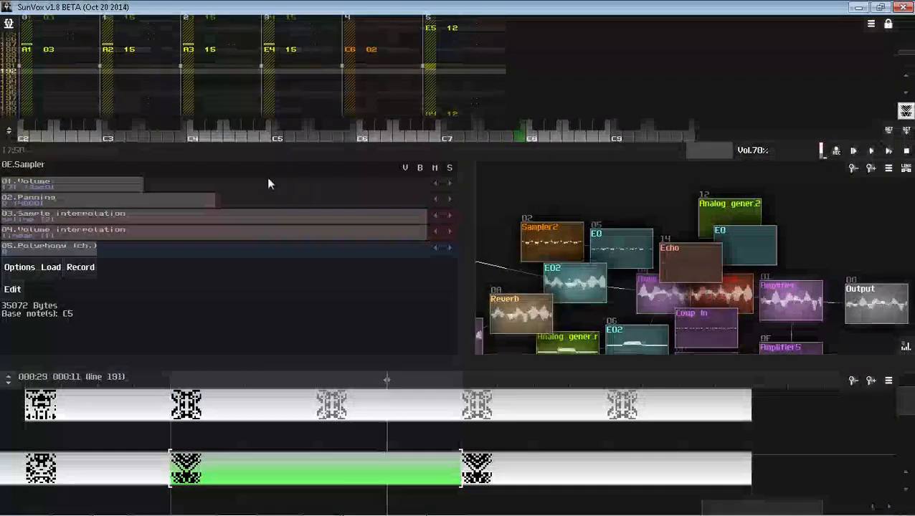
left_click_drag(267, 182, 316, 188)
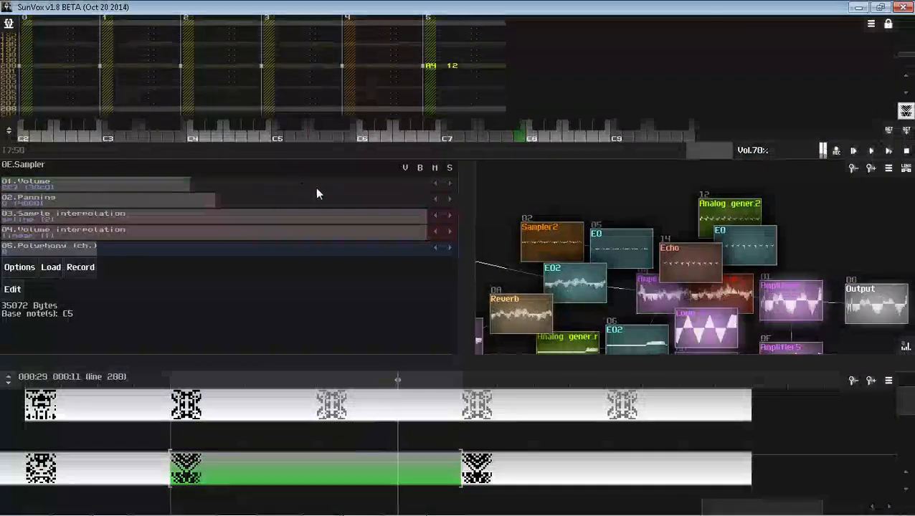
Step: Solo the 12 Analog generator briefly to hear its melody alone, and restore the full mix
left_click(736, 210)
left_click_drag(665, 224, 665, 202)
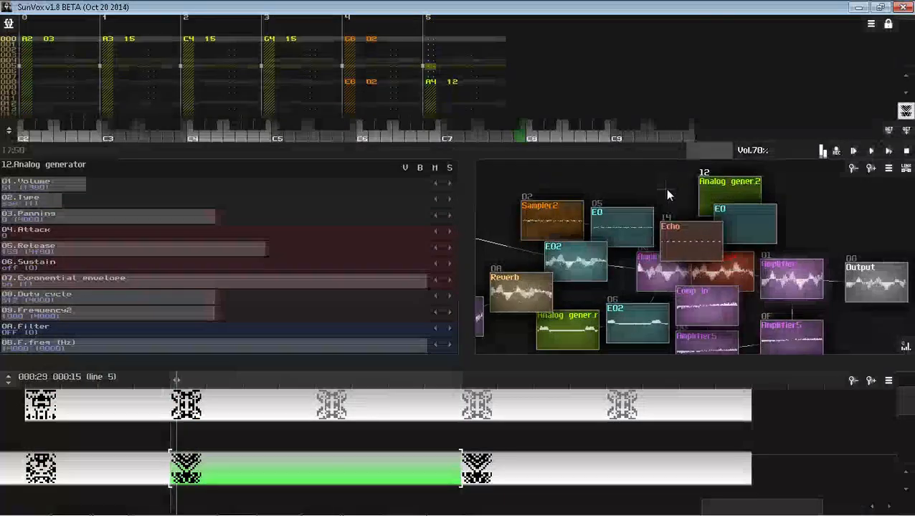
left_click(450, 168)
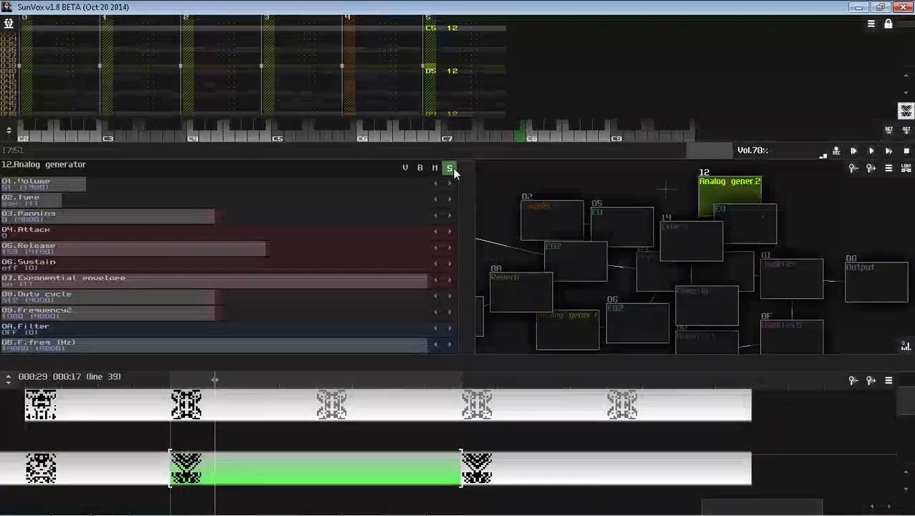
left_click(452, 170)
Step: Select the 02 Sampler module and save the song, overwriting BuyToday.sunvox
left_click_drag(559, 192, 588, 184)
left_click(584, 204)
key("ctrl+s")
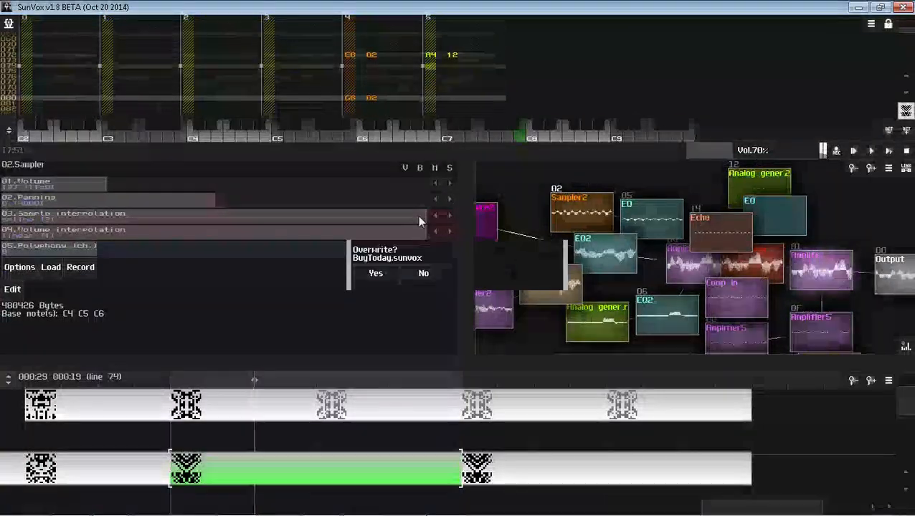
left_click(376, 273)
Step: Enlarge the pattern editor, listen into the last long melodic pattern while following its notes, and stop playback
left_click_drag(454, 153, 474, 368)
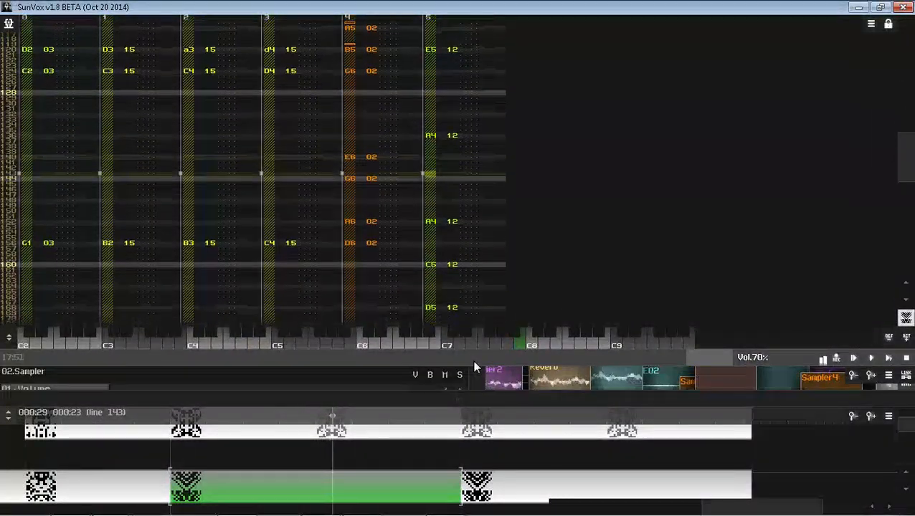
key("space")
key("space")
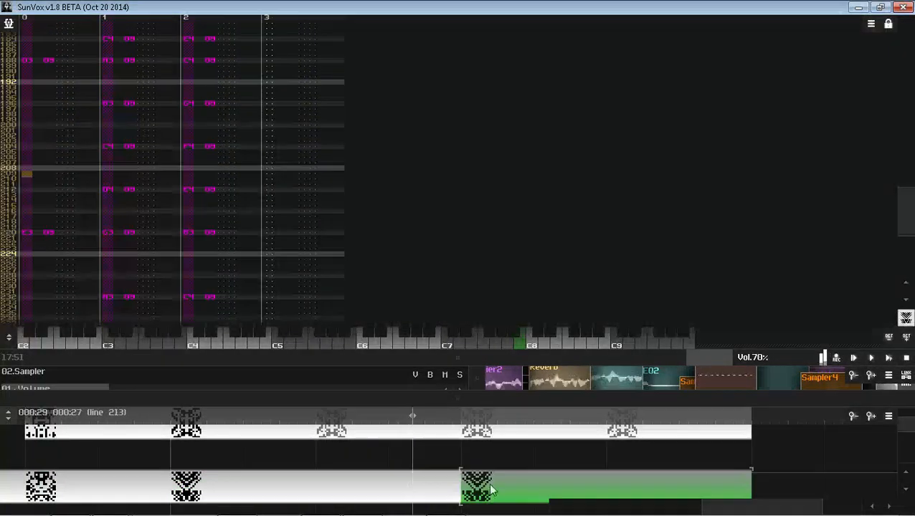
left_click_drag(475, 391, 465, 315)
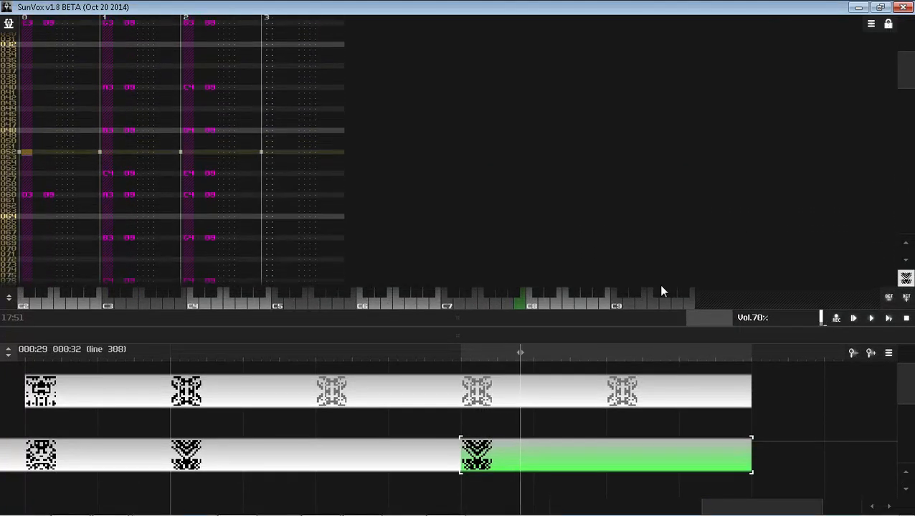
left_click(906, 318)
Step: Read the viewer's Twitch chat question about where the sound samples come from, and switch back to SunVox
key("alt+Tab")
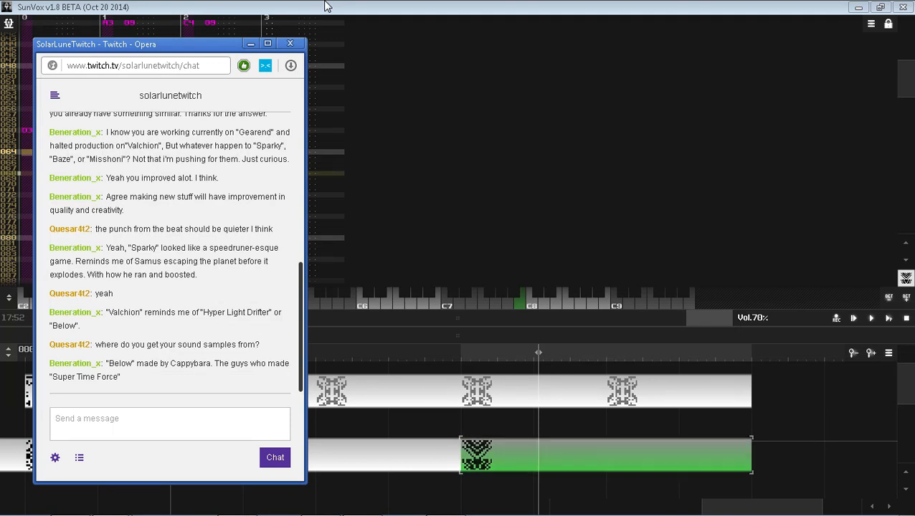
left_click(455, 6)
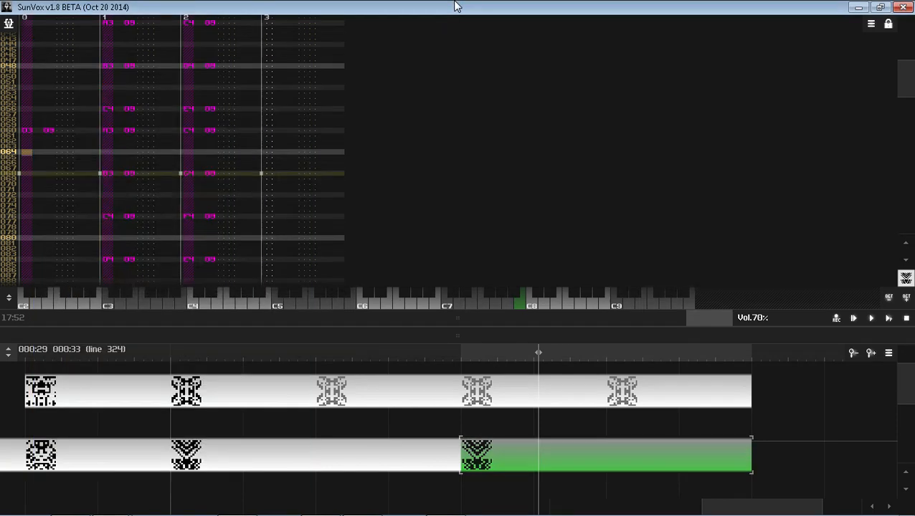
Step: Enlarge the module view, add a new Sampler module beside the 02 Sampler, and open its sample loading dialog
left_click_drag(459, 320, 462, 90)
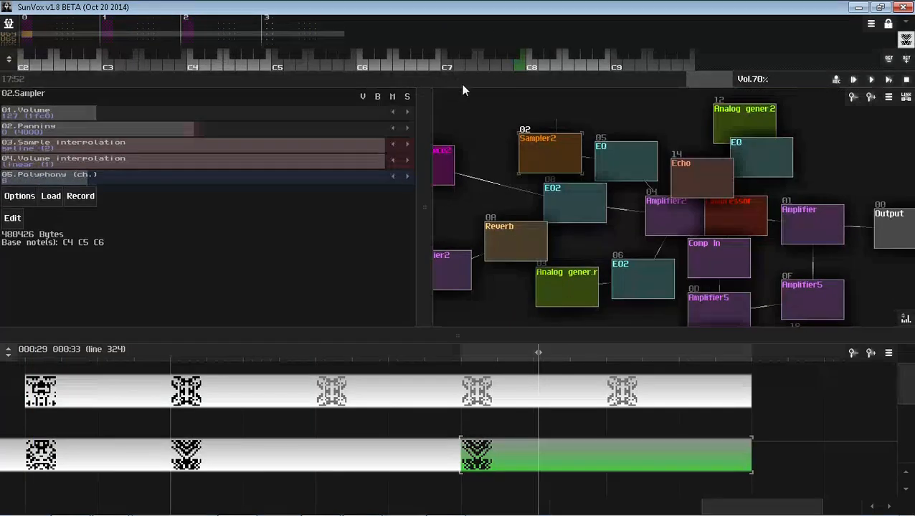
double_click(491, 128)
double_click(414, 178)
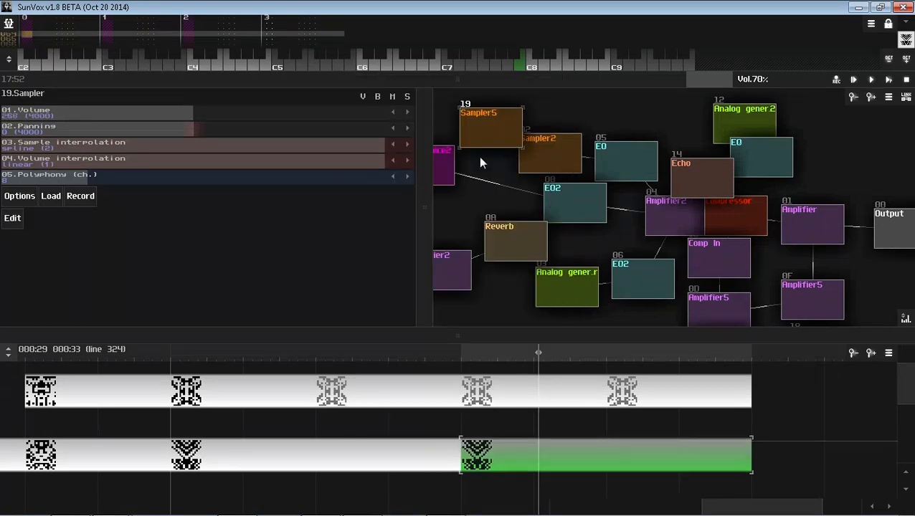
left_click(56, 200)
Step: Go up to the main Samples folder and open the CATEGORY folder inside kiarchive
left_click(303, 111)
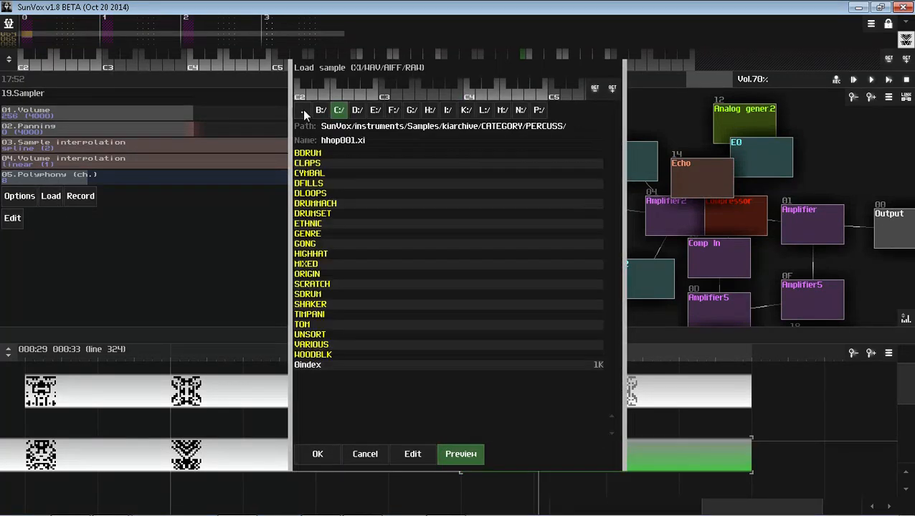
left_click(303, 110)
left_click(302, 110)
scroll(404, 365, "down", 4)
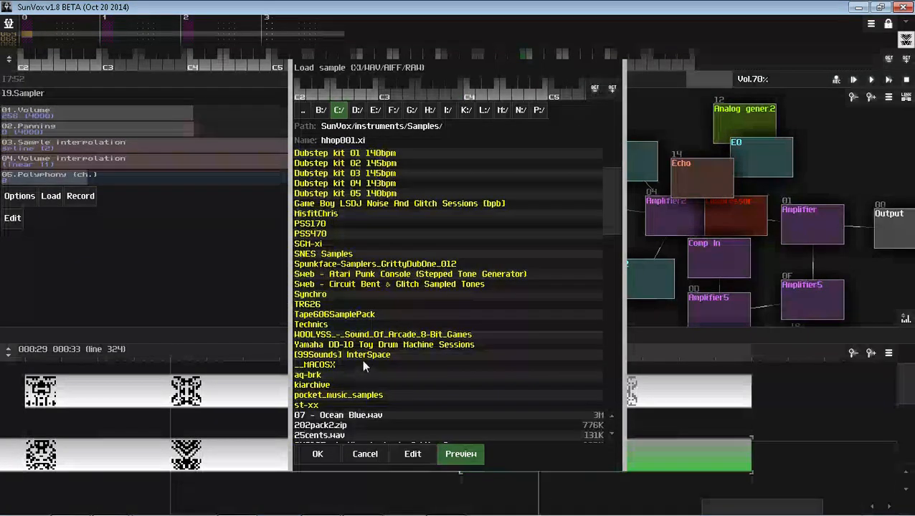
left_click(311, 387)
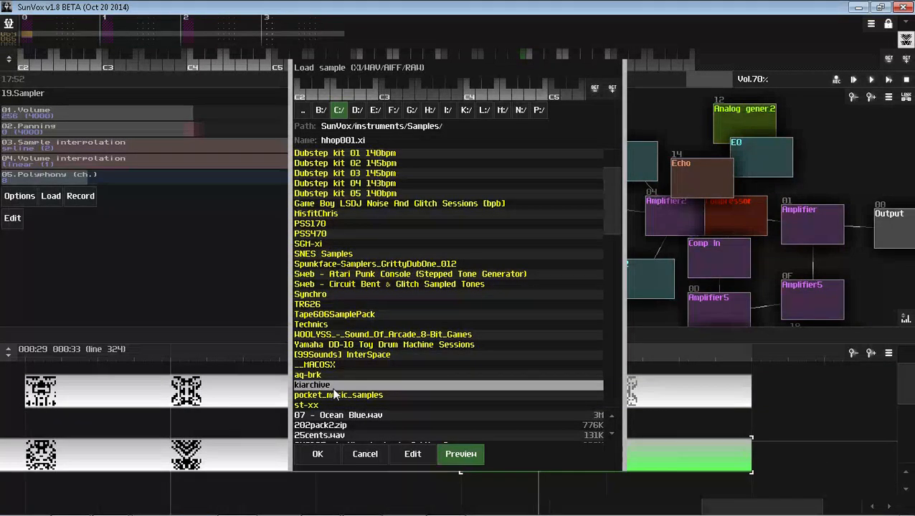
left_click(336, 386)
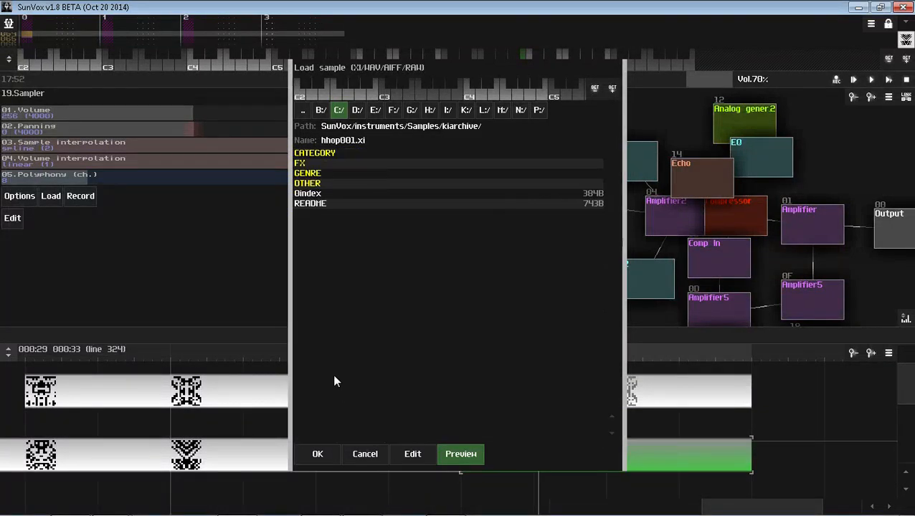
left_click(323, 154)
Step: Browse the OCARINA, HORN and BRASS folders inside BRSWWIND, and return to the CATEGORY folder
left_click_drag(324, 223, 320, 173)
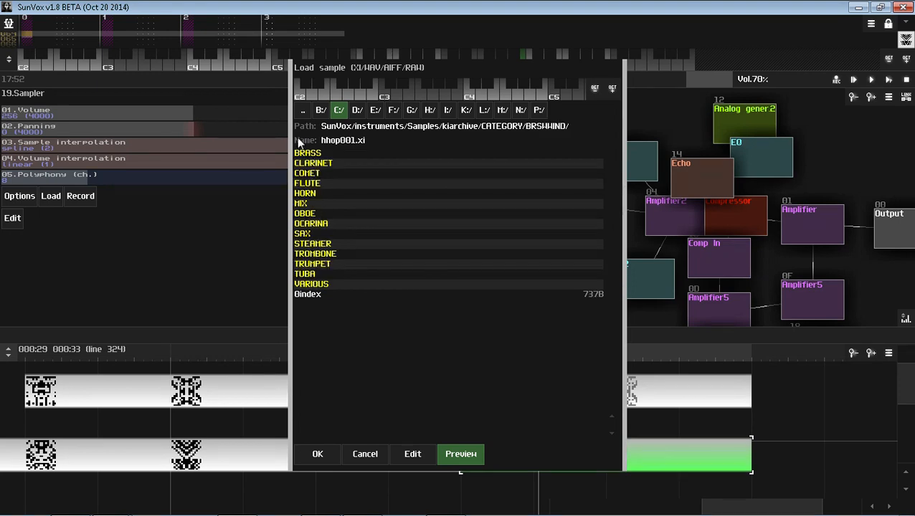
left_click(312, 224)
left_click(302, 111)
left_click(307, 193)
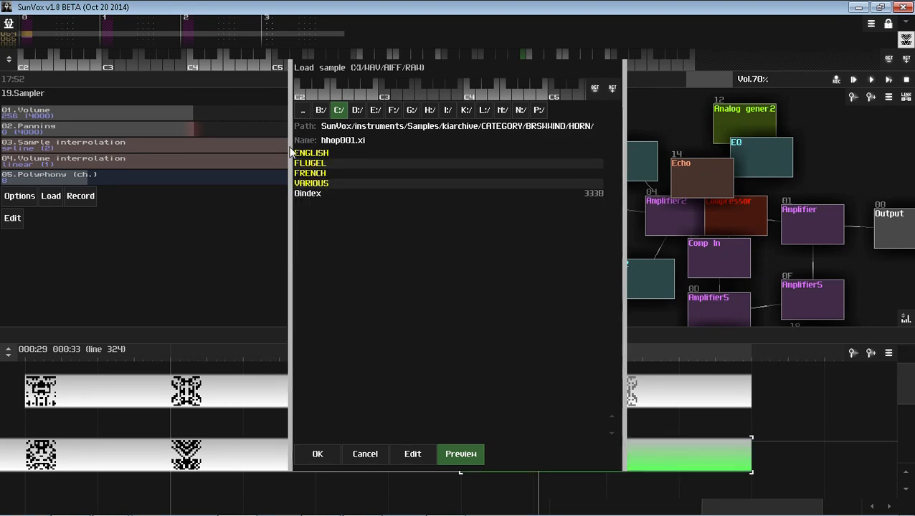
left_click(302, 110)
left_click(307, 153)
left_click(300, 112)
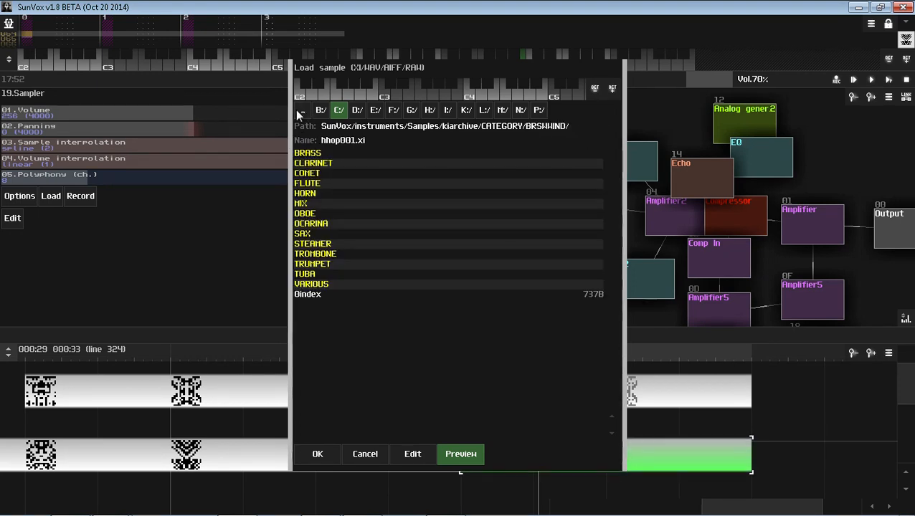
left_click(300, 113)
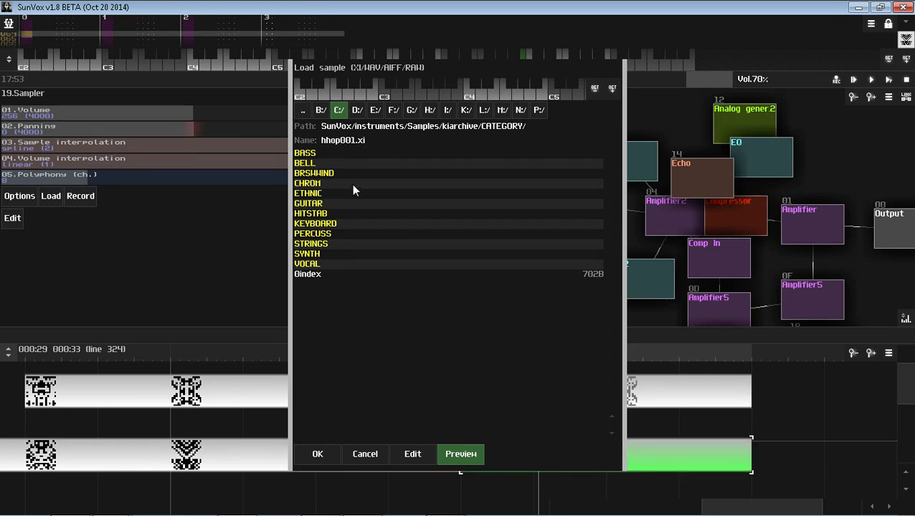
Step: Return to the main Samples folder and look over its list of sample packs
left_click(301, 111)
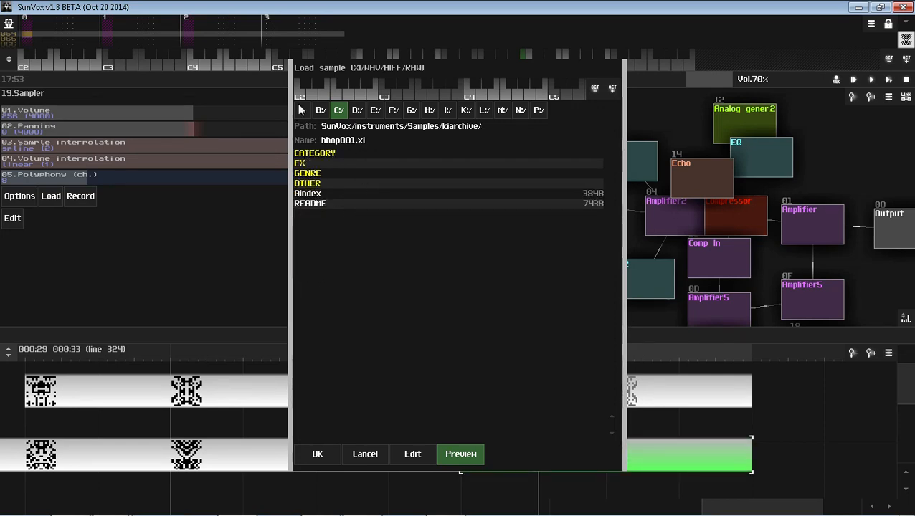
left_click(299, 106)
scroll(387, 272, "down", 3)
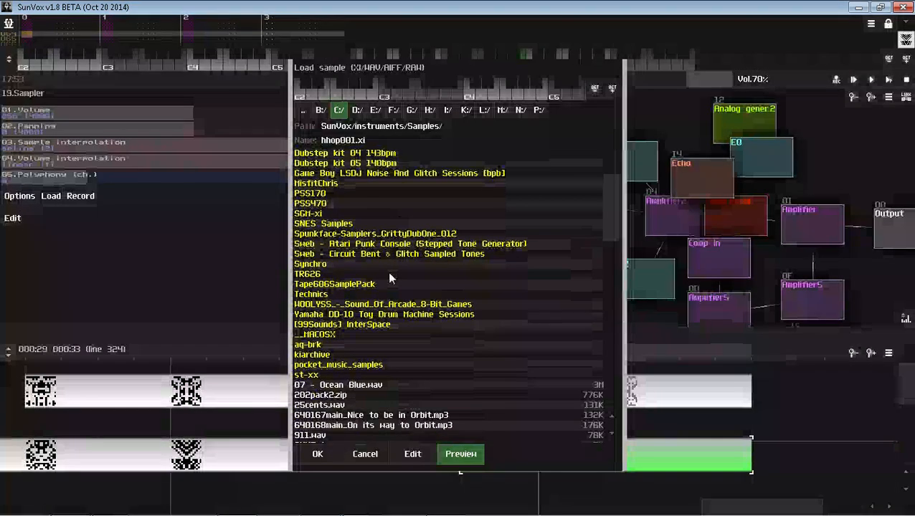
scroll(389, 279, "down", 1)
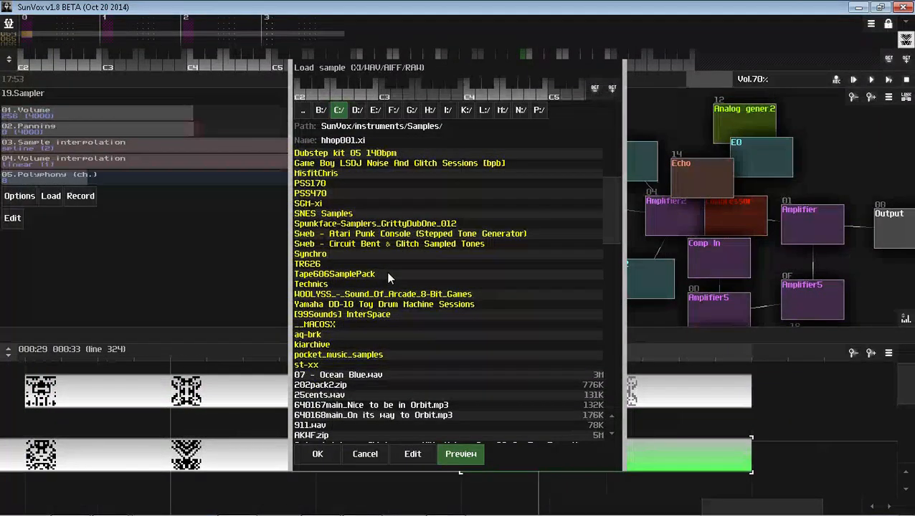
scroll(387, 277, "down", 2)
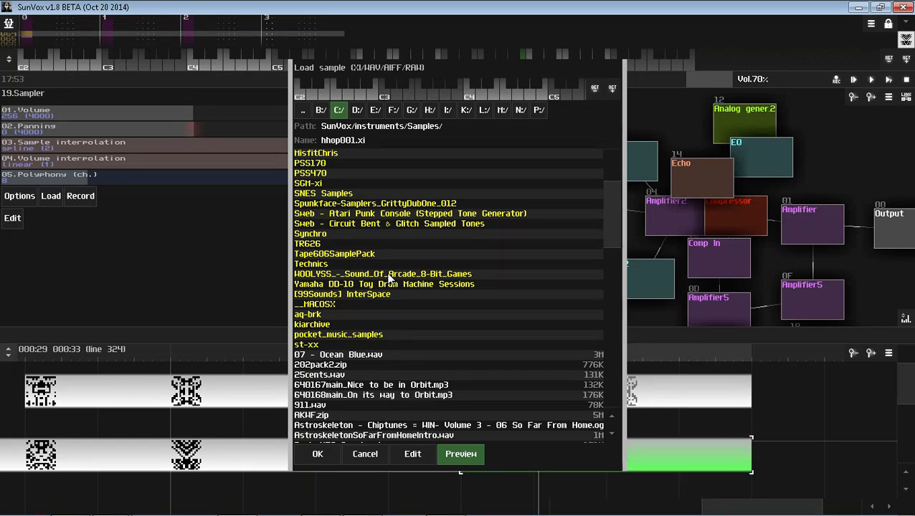
scroll(387, 278, "up", 1)
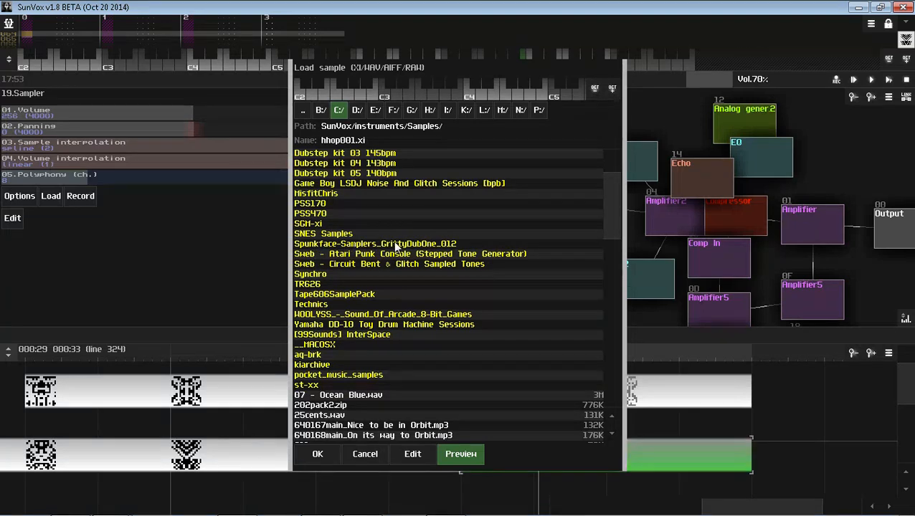
Step: Look inside the Spunkface-Samplers_GrittyDubOne_012 pack and its inner folder, and return to the Samples folder
left_click(454, 245)
left_click(325, 155)
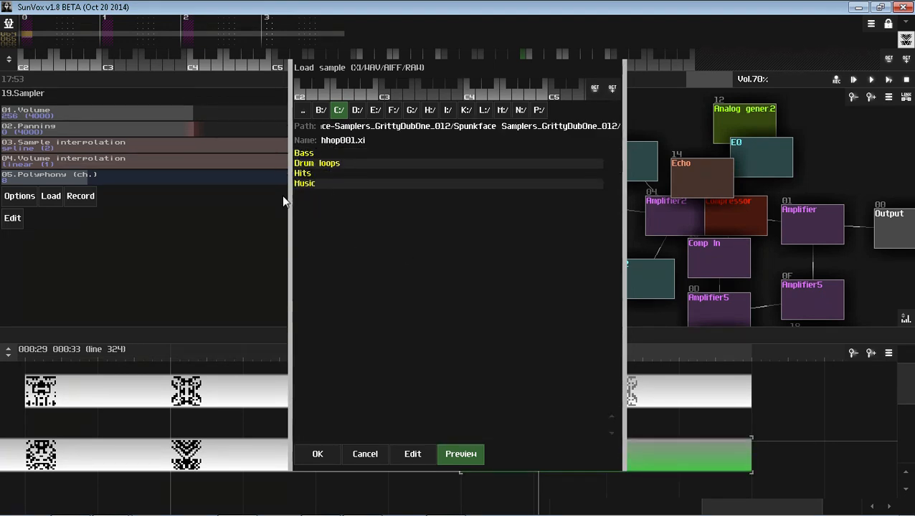
left_click(302, 114)
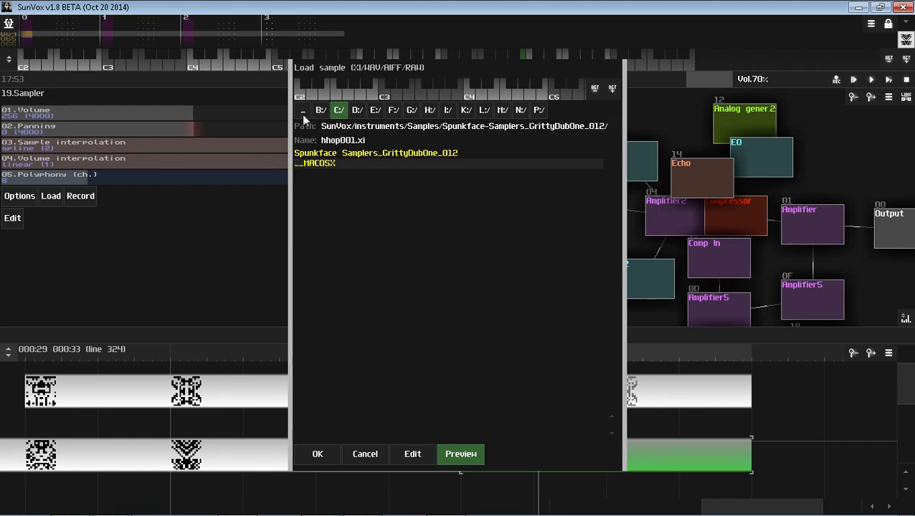
left_click(302, 114)
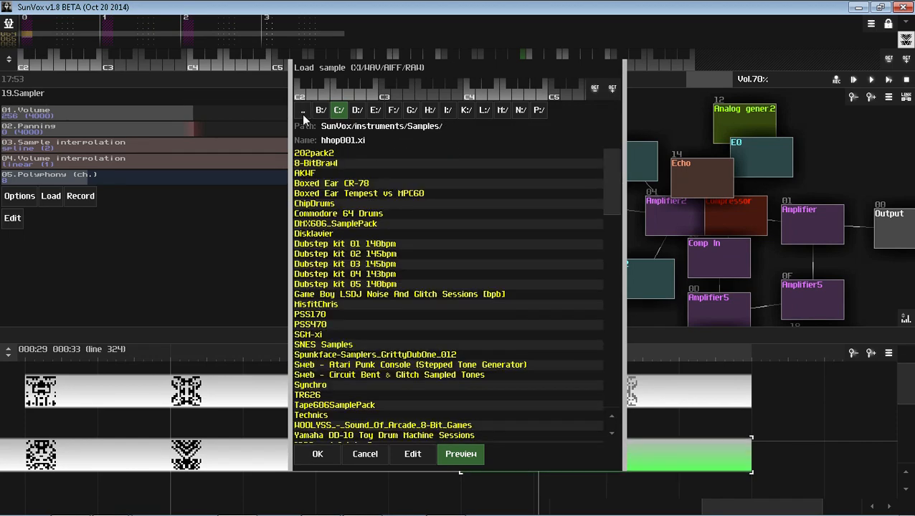
Step: Look inside the Sweb - Atari Punk Console folder, and return to the top of the Samples folder list
scroll(353, 276, "down", 3)
left_click(352, 272)
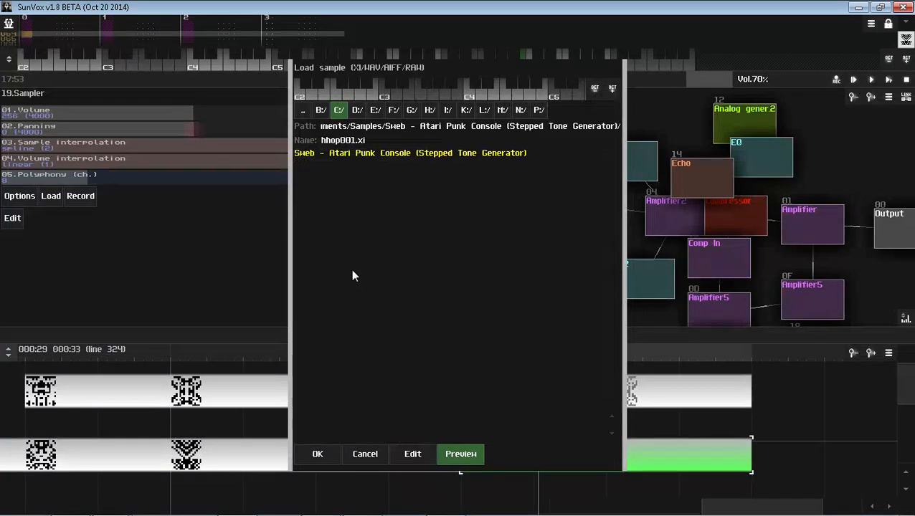
left_click(303, 113)
scroll(377, 304, "down", 5)
left_click(378, 307)
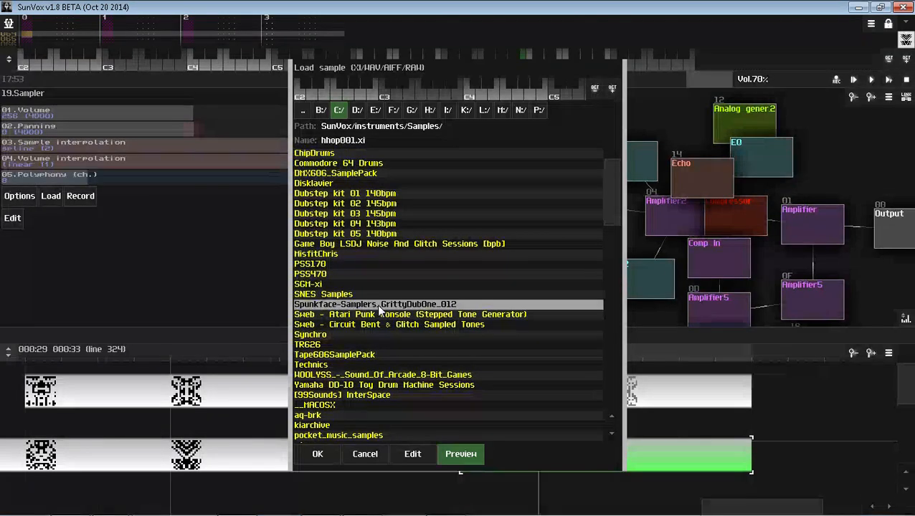
scroll(364, 215, "up", 1)
scroll(326, 183, "up", 1)
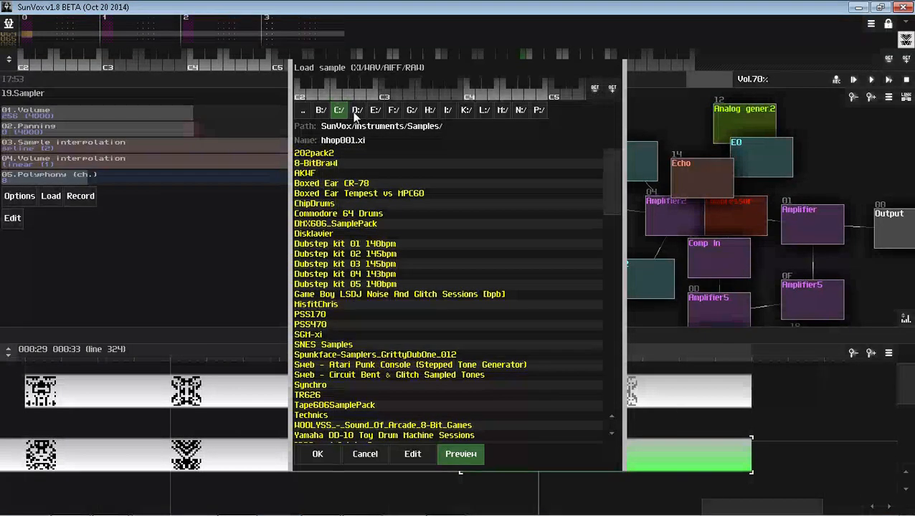
Step: Open the AKWF_clavinet folder inside the AKWF pack and look through its waveform files
left_click(310, 174)
scroll(339, 211, "down", 4)
scroll(340, 210, "down", 6)
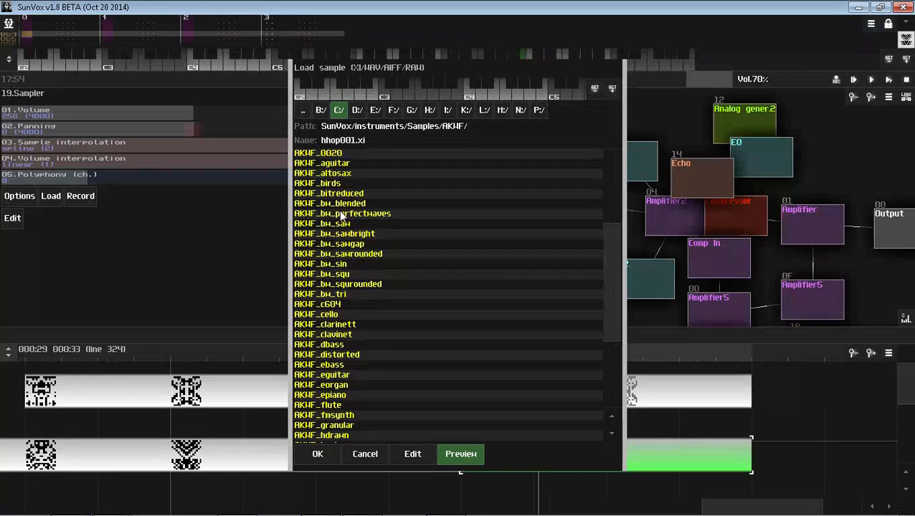
left_click(327, 233)
scroll(326, 230, "down", 2)
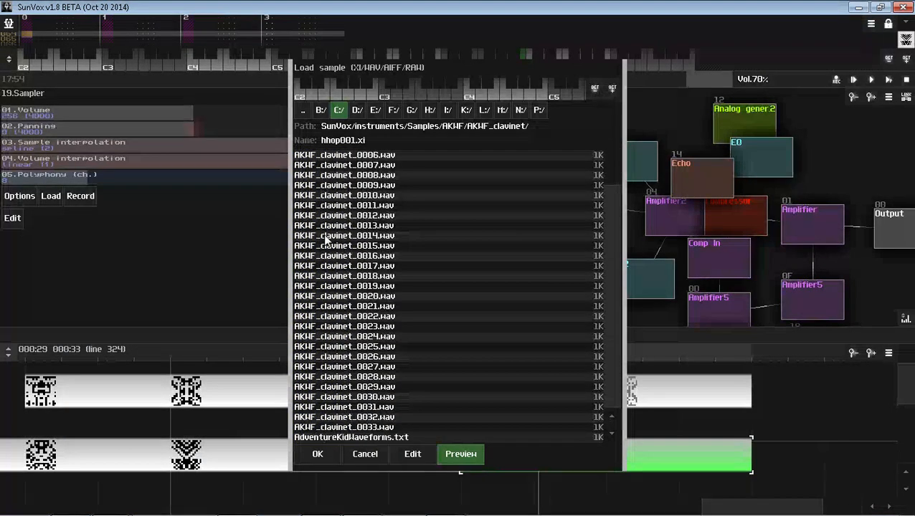
Step: Look inside the AKWF_0016 folder of the AKWF pack and return to the pack's folder list
left_click(309, 113)
scroll(327, 215, "down", 1)
left_click(332, 264)
left_click(332, 265)
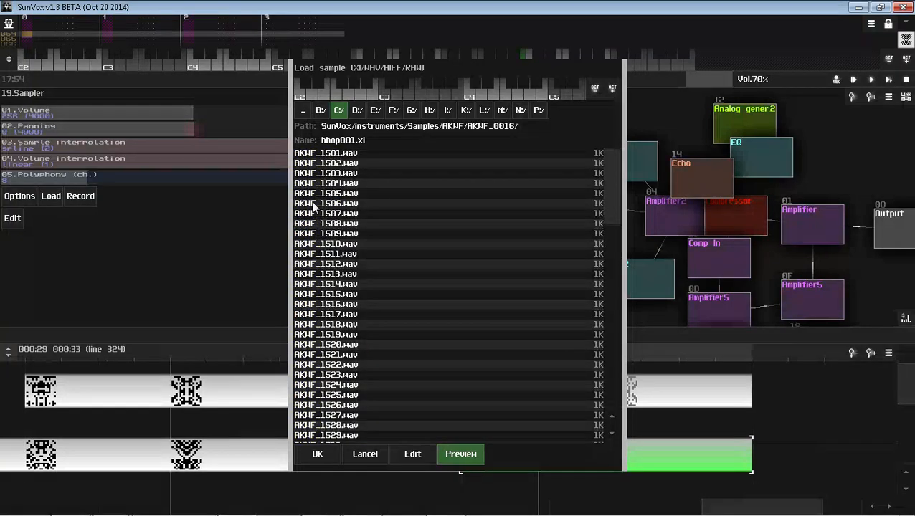
left_click(302, 111)
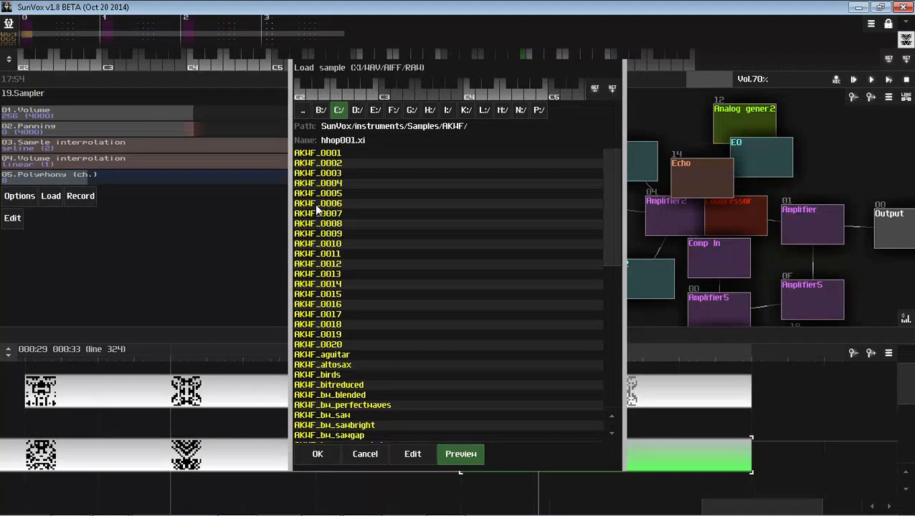
Step: Move the sample loading dialog aside, return to the main Samples folder and look through its sample packs again
left_click_drag(479, 79, 569, 85)
left_click(394, 118)
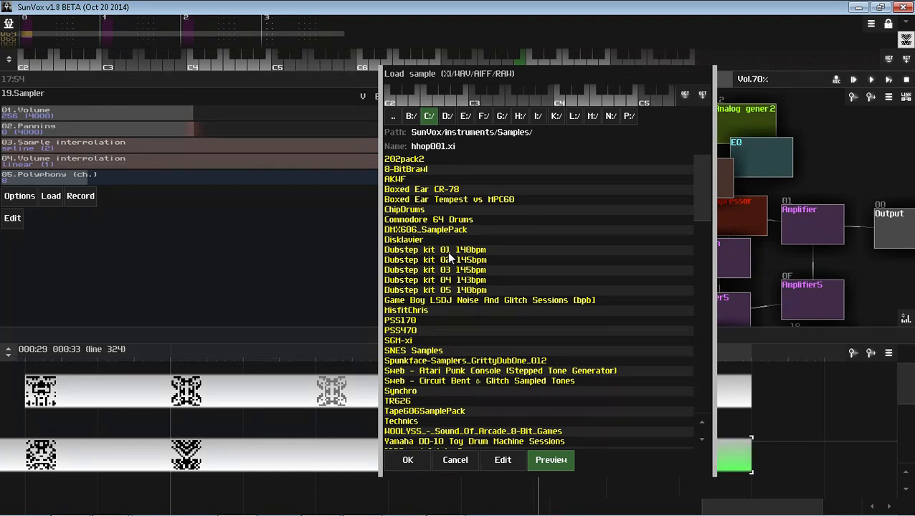
scroll(431, 204, "down", 1)
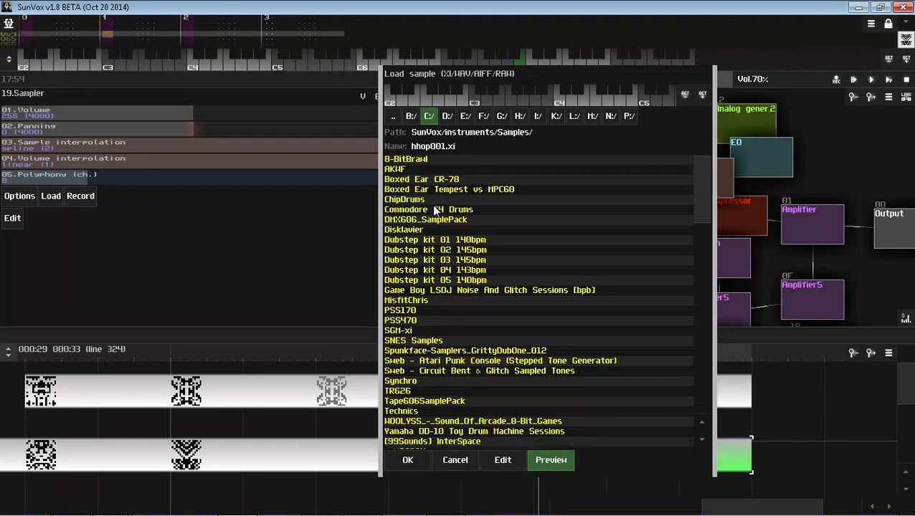
scroll(431, 204, "down", 3)
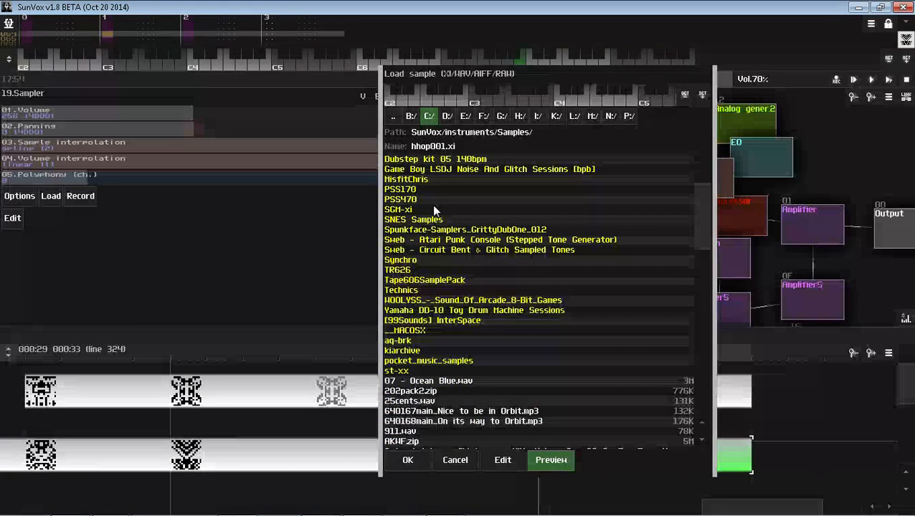
scroll(431, 204, "up", 4)
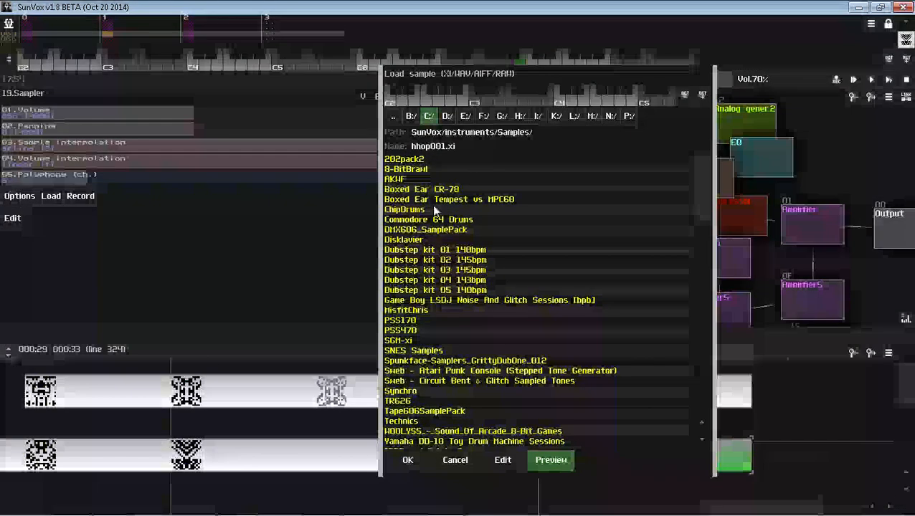
scroll(423, 175, "down", 1)
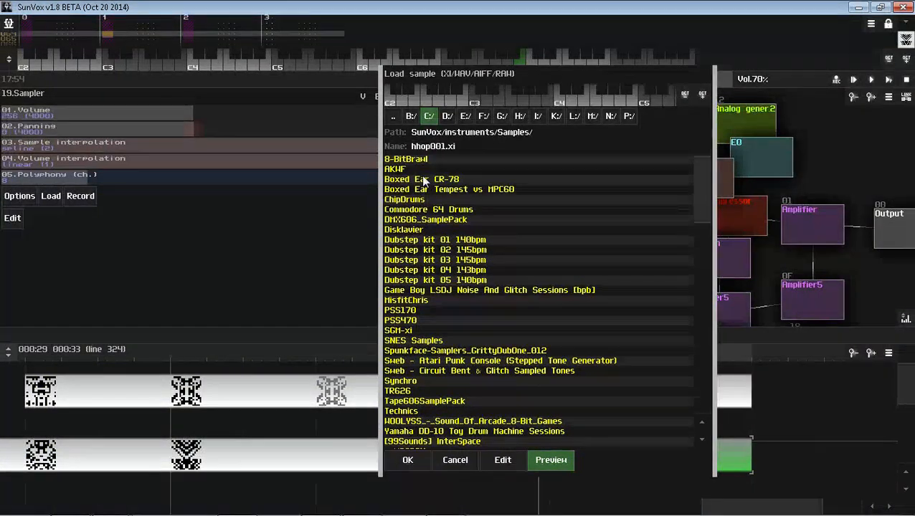
scroll(443, 200, "up", 1)
scroll(443, 200, "down", 2)
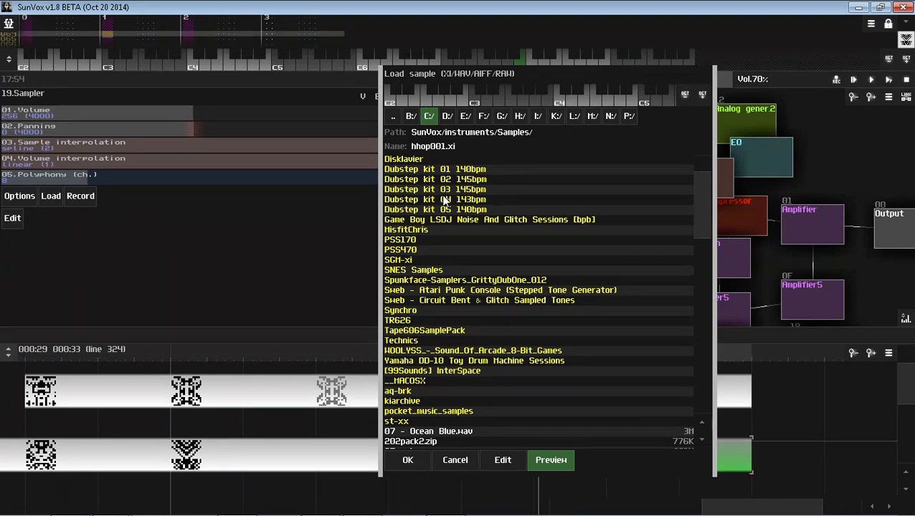
scroll(443, 200, "down", 1)
scroll(445, 269, "down", 4)
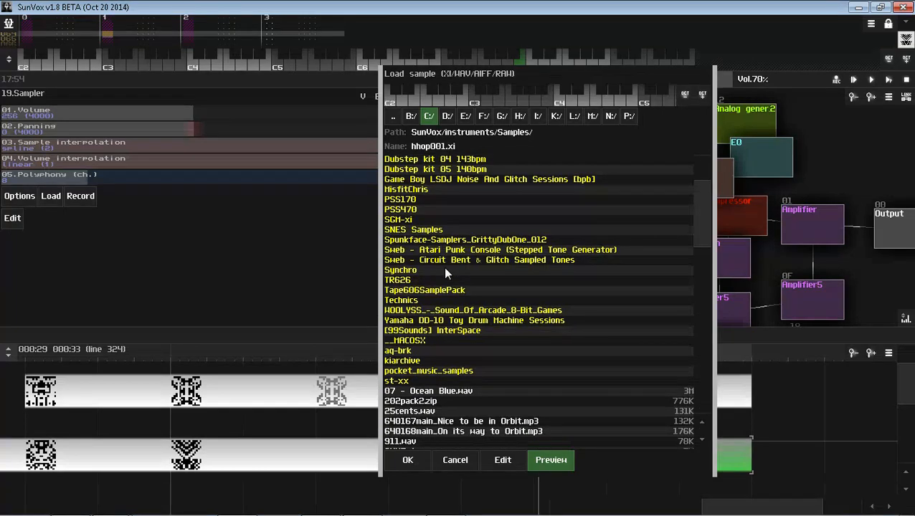
Step: Switch to the Twitch chat in Opera, look through the viewers' messages, and return to SunVox
key("alt+Tab")
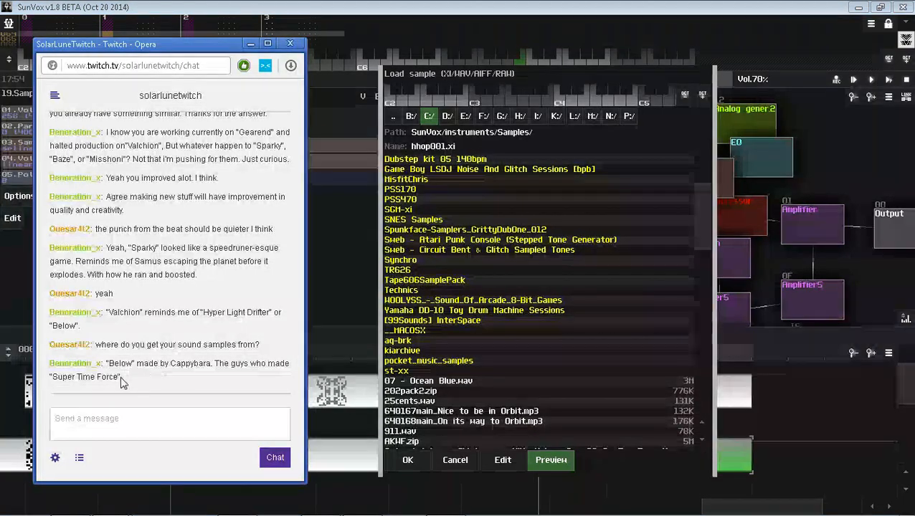
scroll(126, 223, "up", 10)
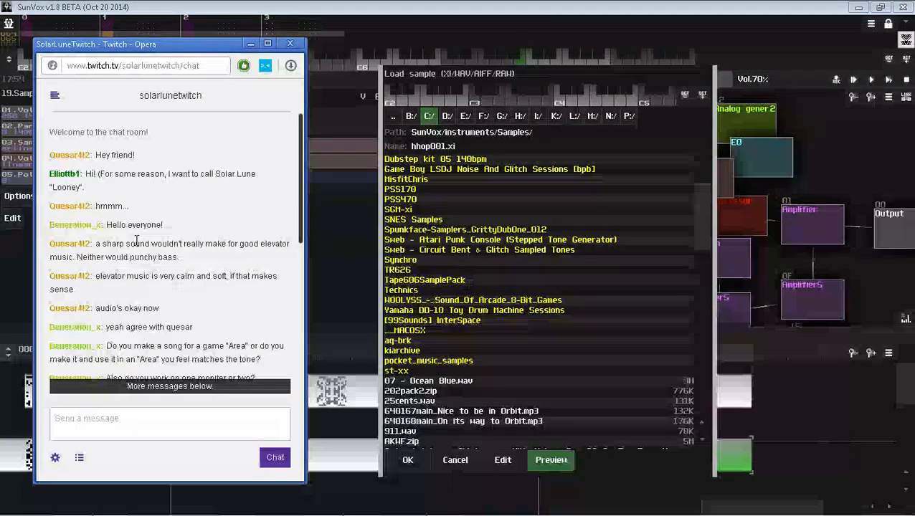
scroll(136, 246, "down", 10)
left_click(634, 66)
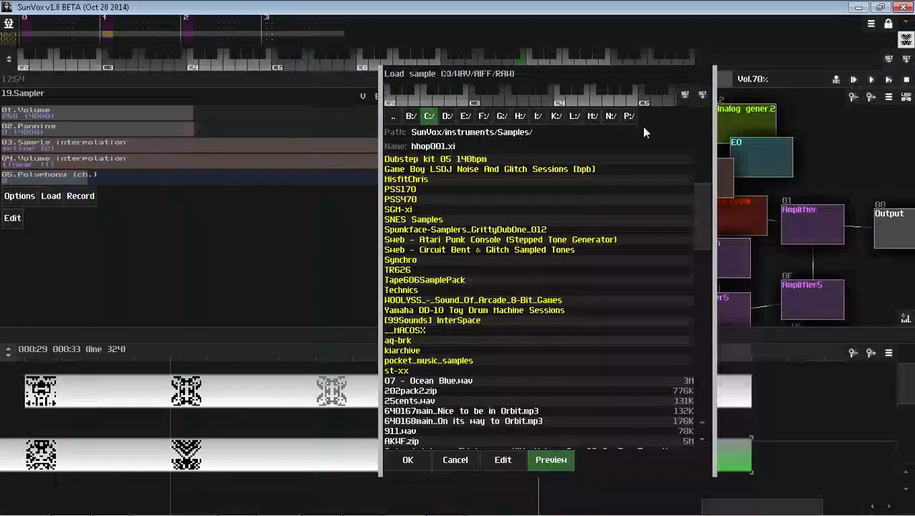
Step: Close the sample loading dialog without loading a sample and enlarge the pattern editor above the timeline
left_click(459, 462)
left_click_drag(466, 89, 445, 251)
Step: Save the current song
key("ctrl+s")
left_click(376, 274)
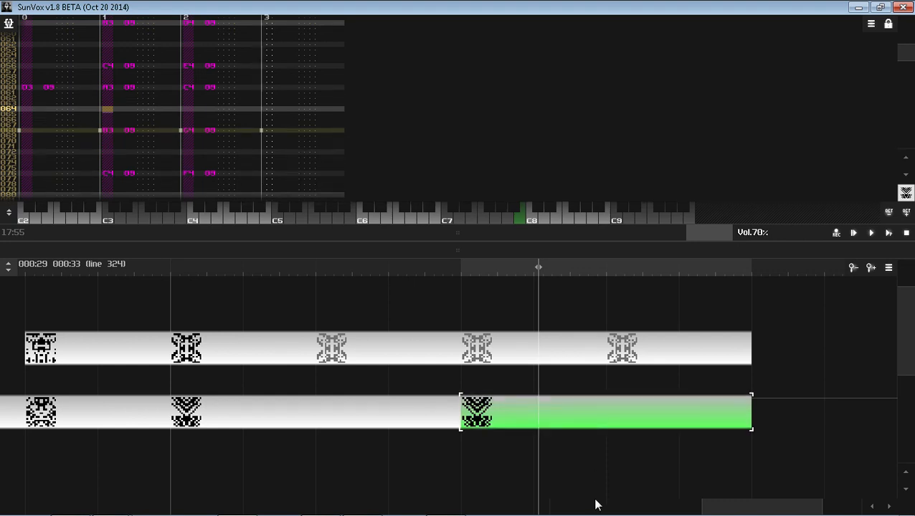
mouse_move(584, 514)
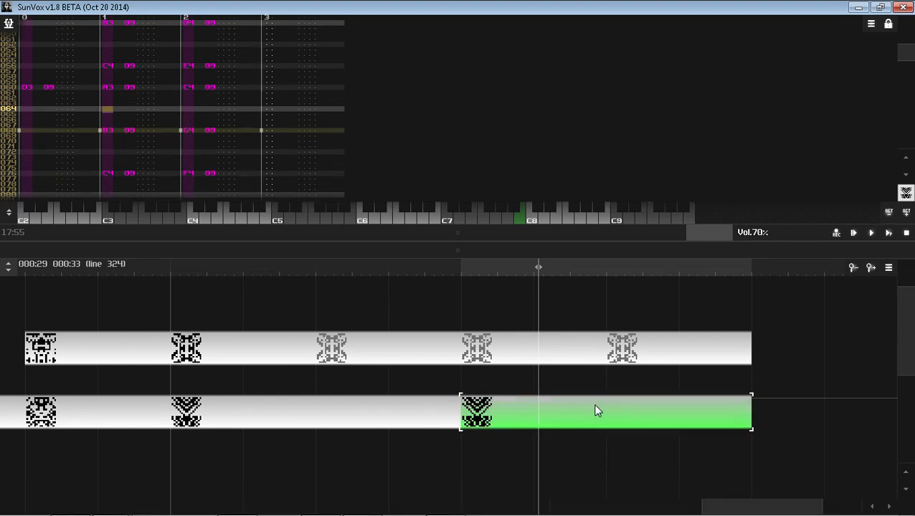